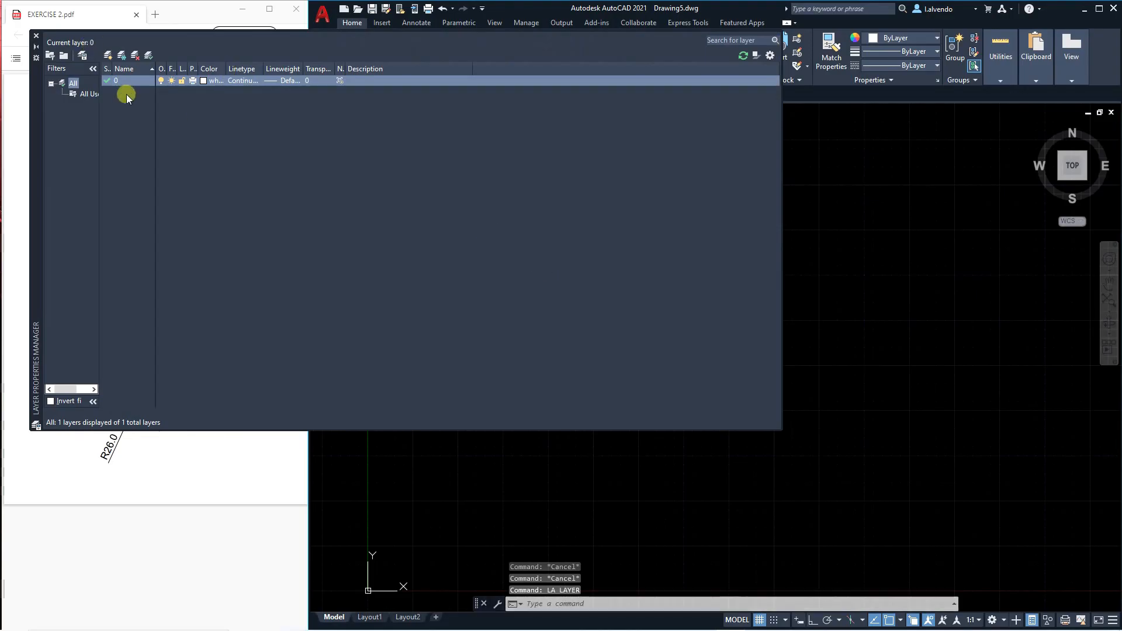
Create a new layer named DIMENSION and set its colour to red.
left_click(108, 56)
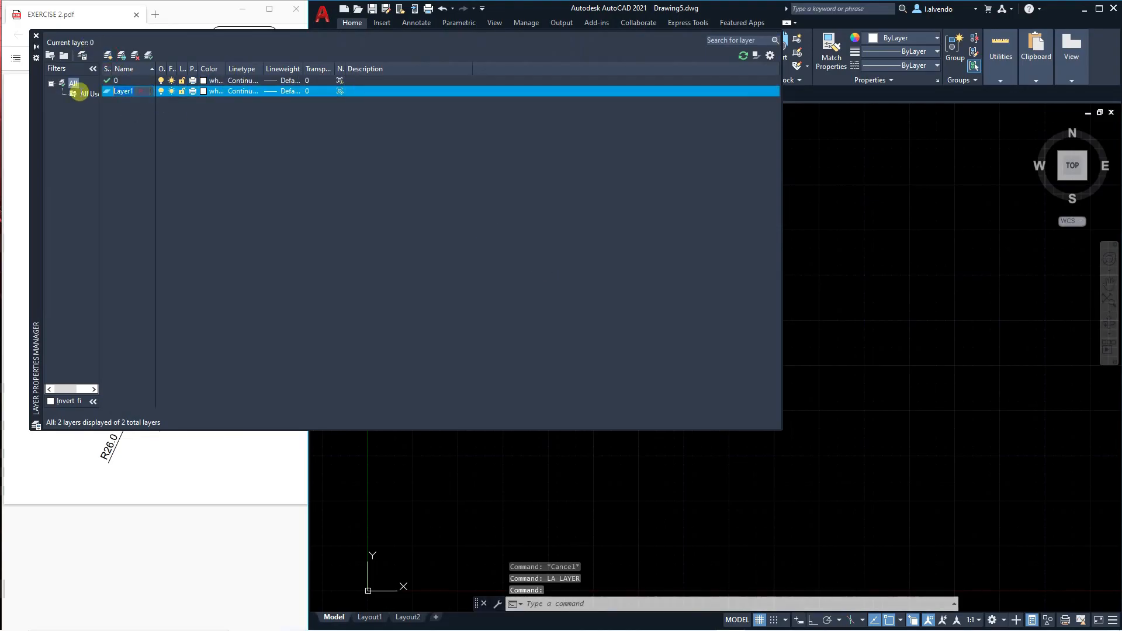
type("DIMNS")
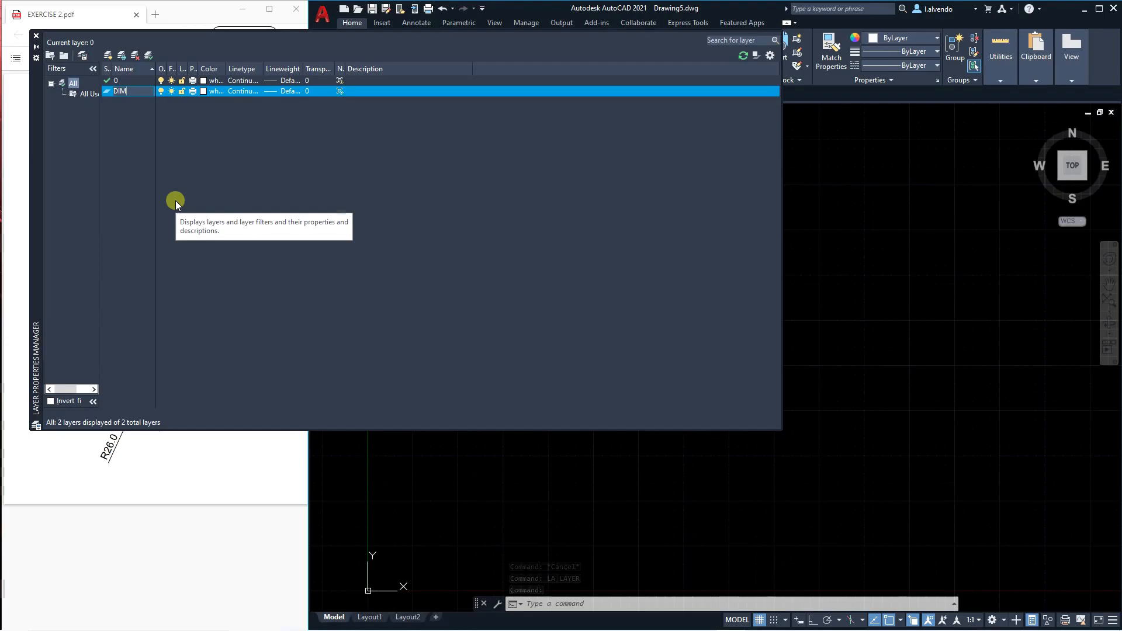
key("BackSpace")
key("BackSpace")
type("ENSION")
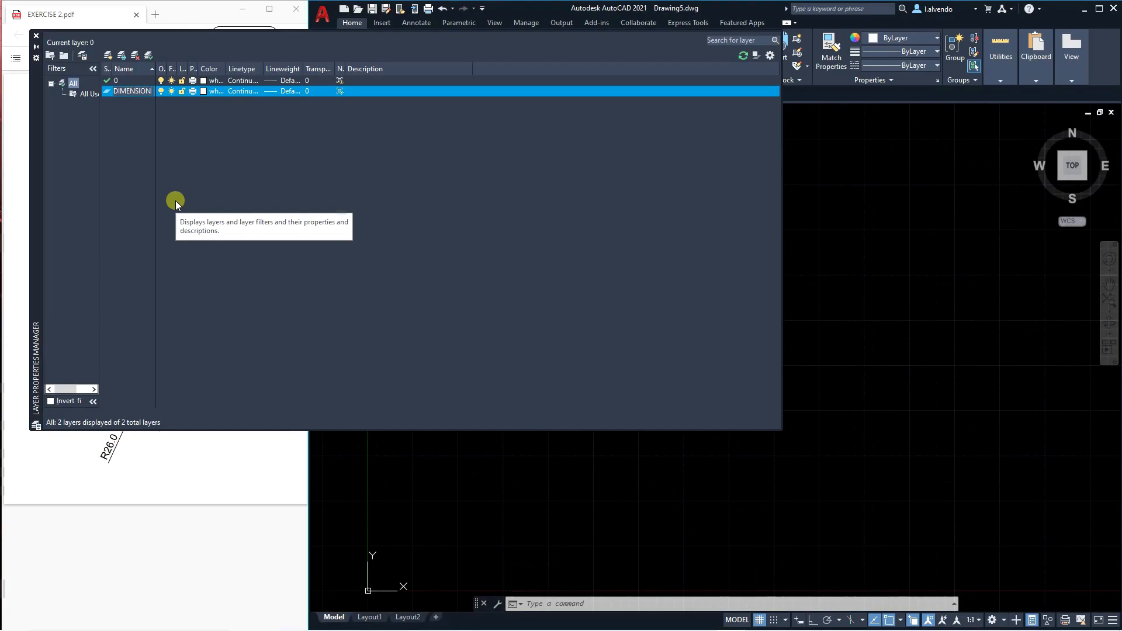
left_click(203, 91)
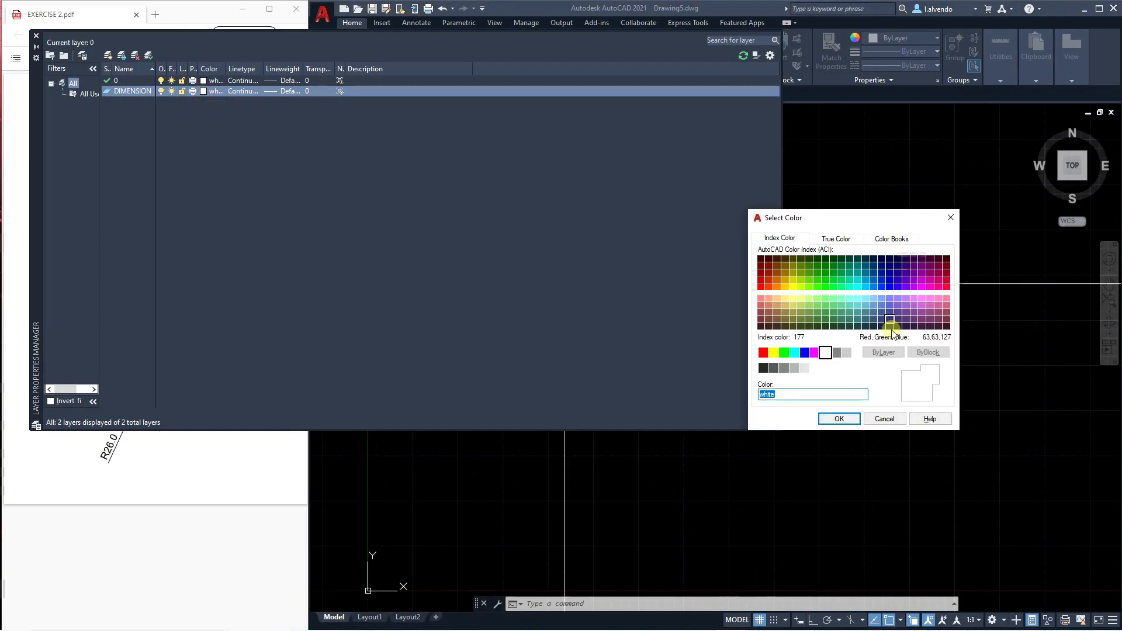
left_click(763, 353)
left_click(840, 418)
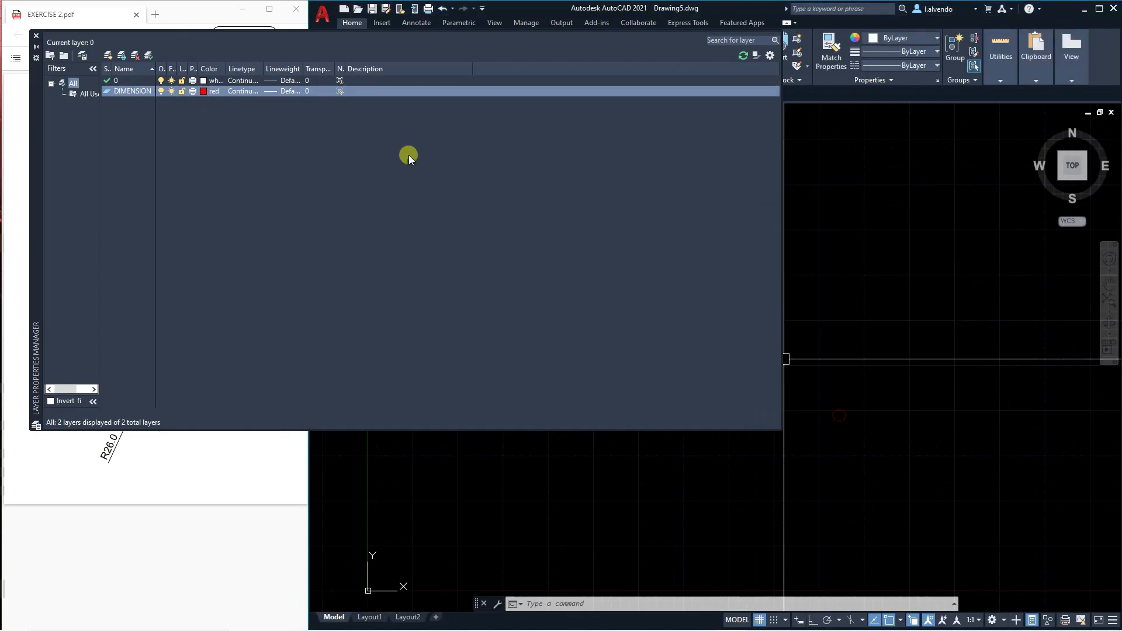
Add a layer named OBJECT and assign it white, index colour 255.
left_click(117, 57)
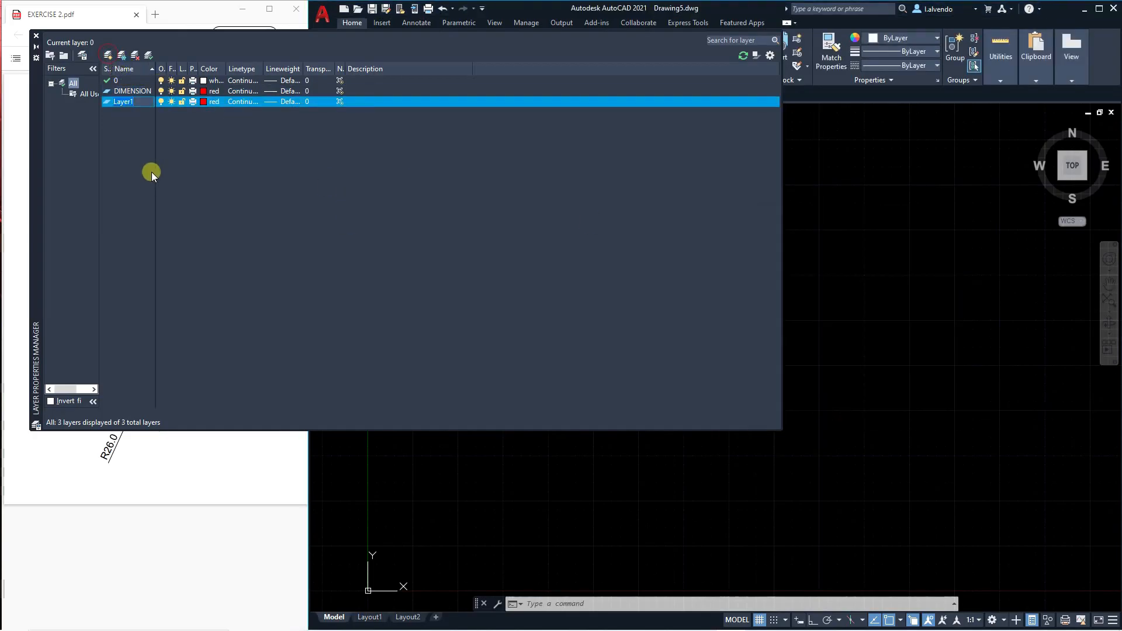
type("OBJE")
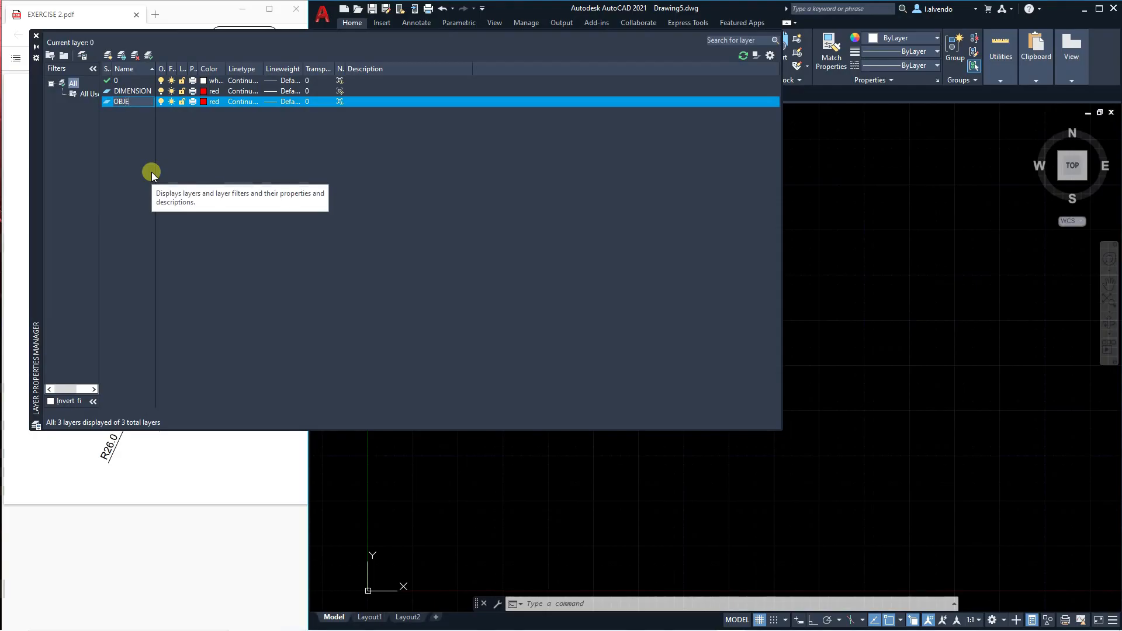
type("CT")
left_click(204, 102)
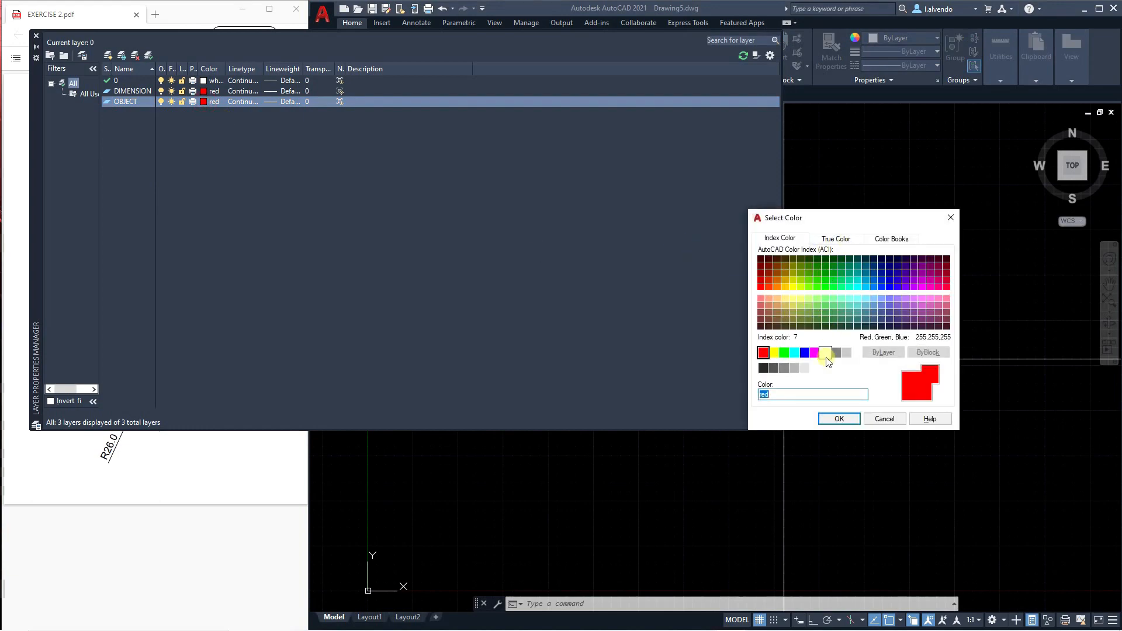
left_click(815, 368)
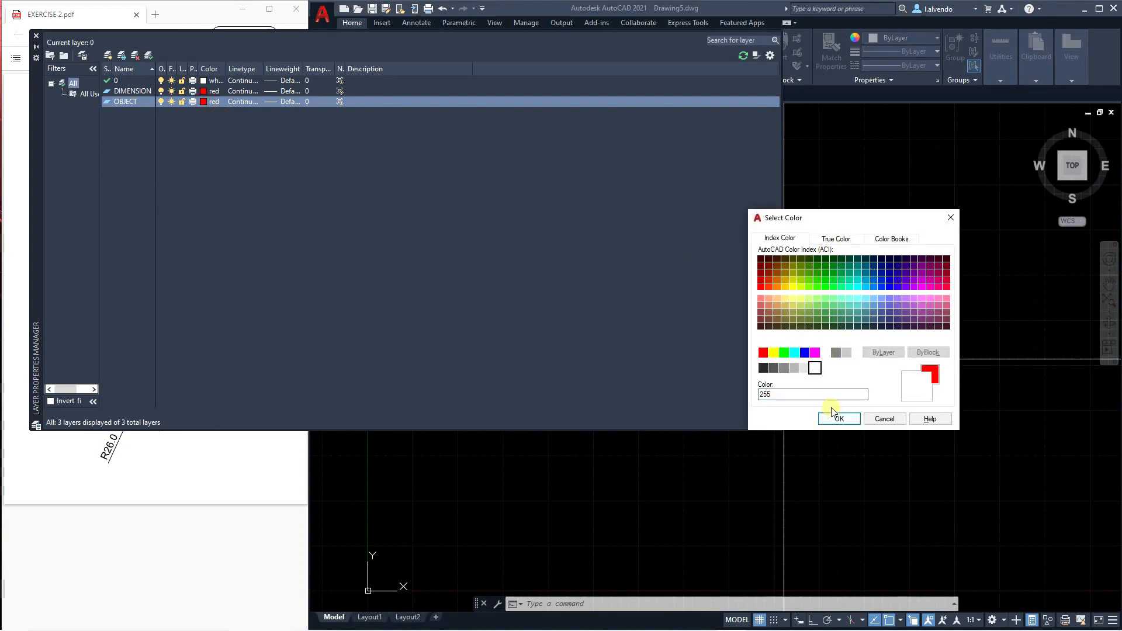
left_click(837, 419)
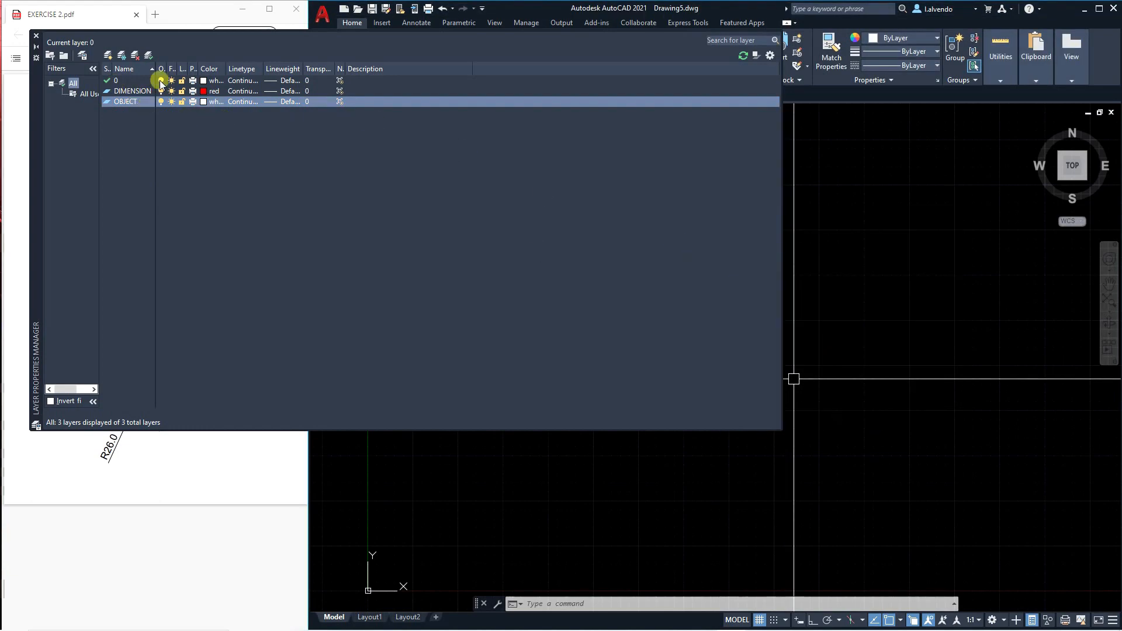
Add a layer named CENTERLINE and set its colour to blue.
left_click(108, 56)
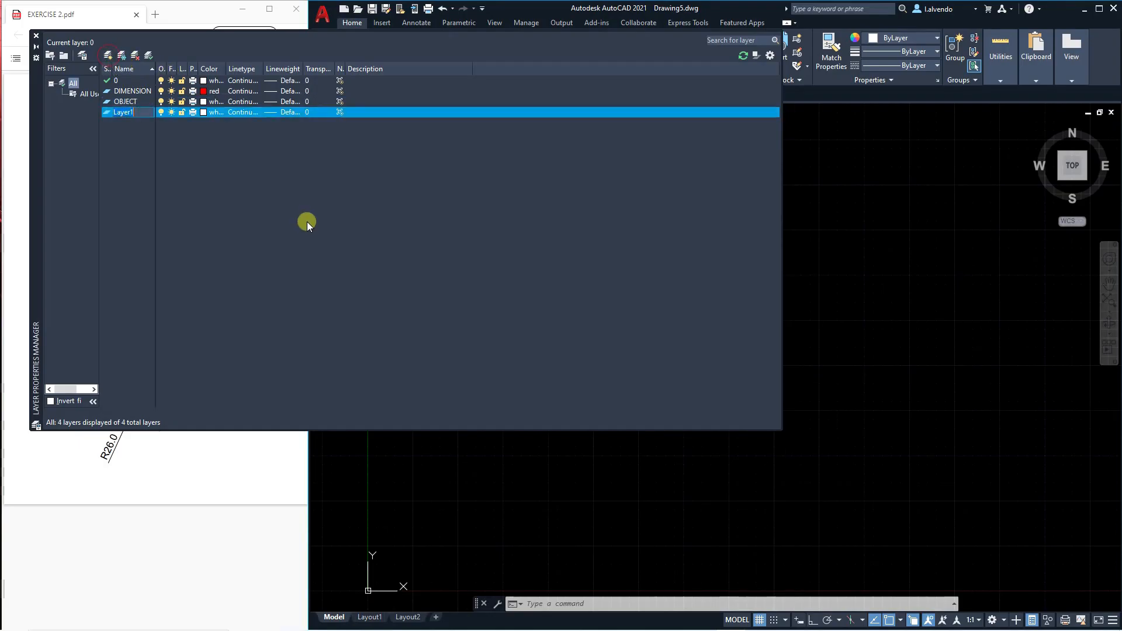
type("CEN")
type("TERLINE")
left_click(202, 113)
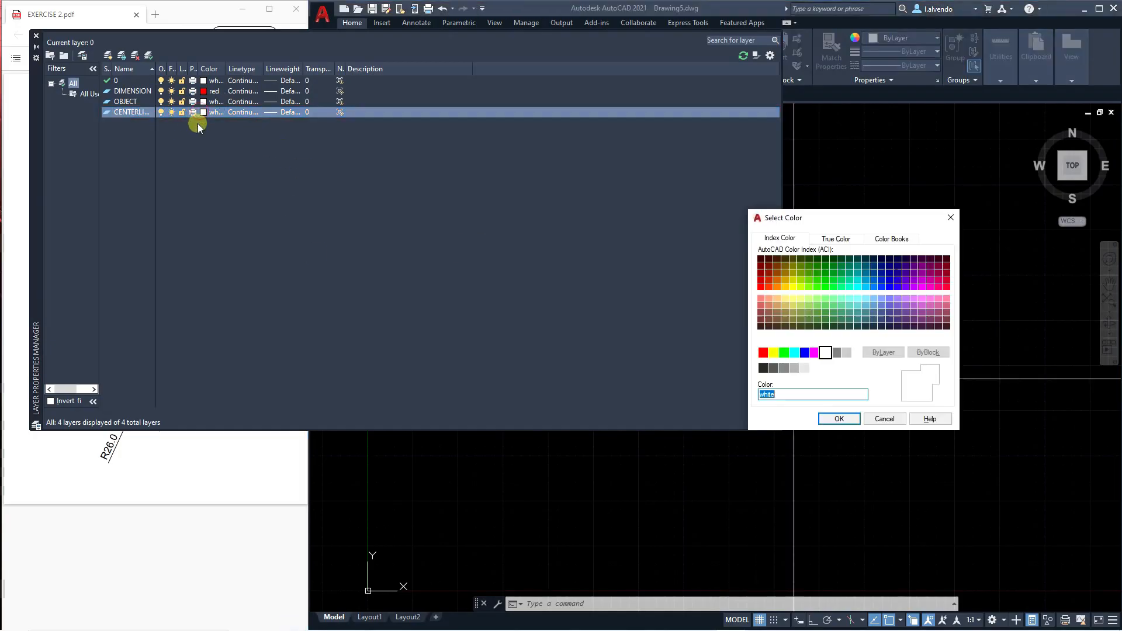
left_click(804, 353)
left_click(830, 419)
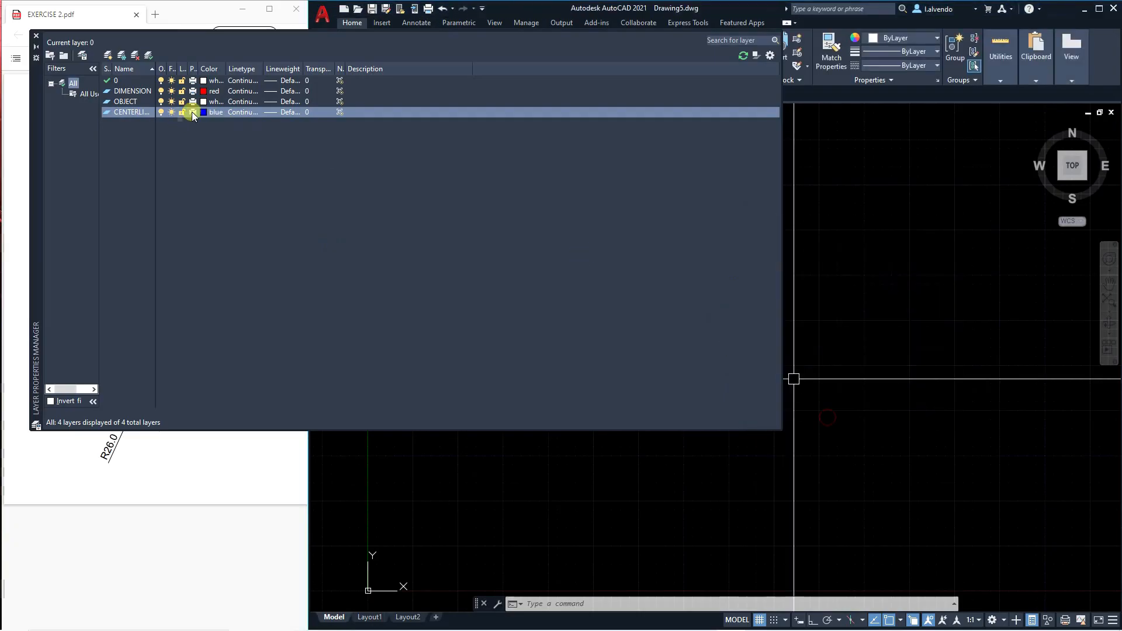
Load the PHANTOM2 linetype, assign it to the CENTERLINE layer, and close the layer manager.
left_click(240, 111)
left_click(586, 383)
left_click_drag(671, 295, 672, 367)
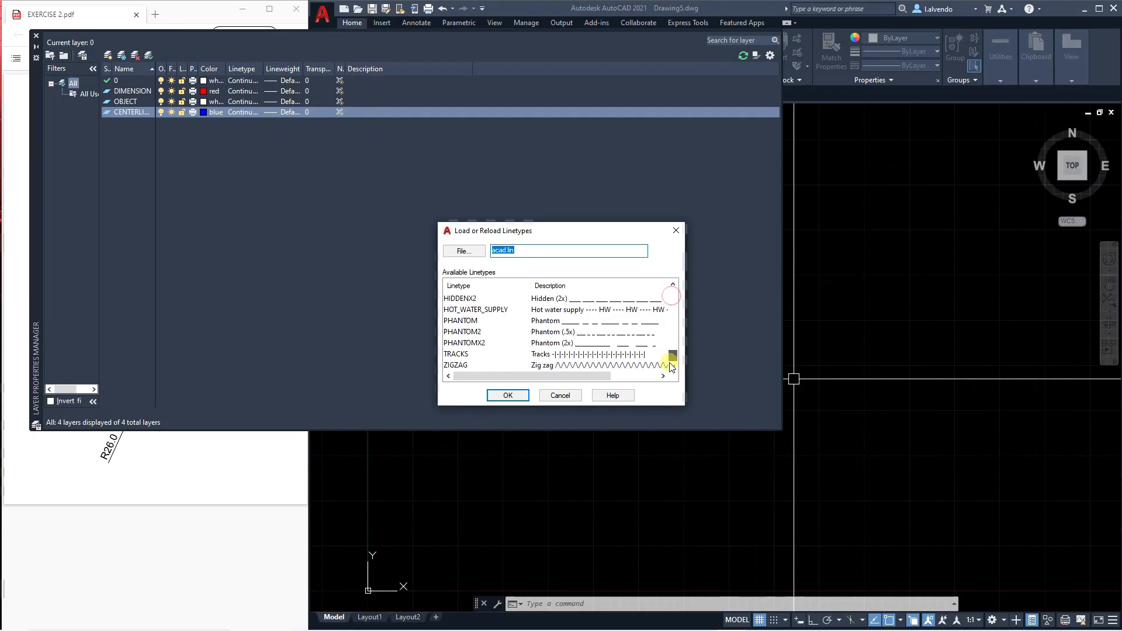
left_click(508, 396)
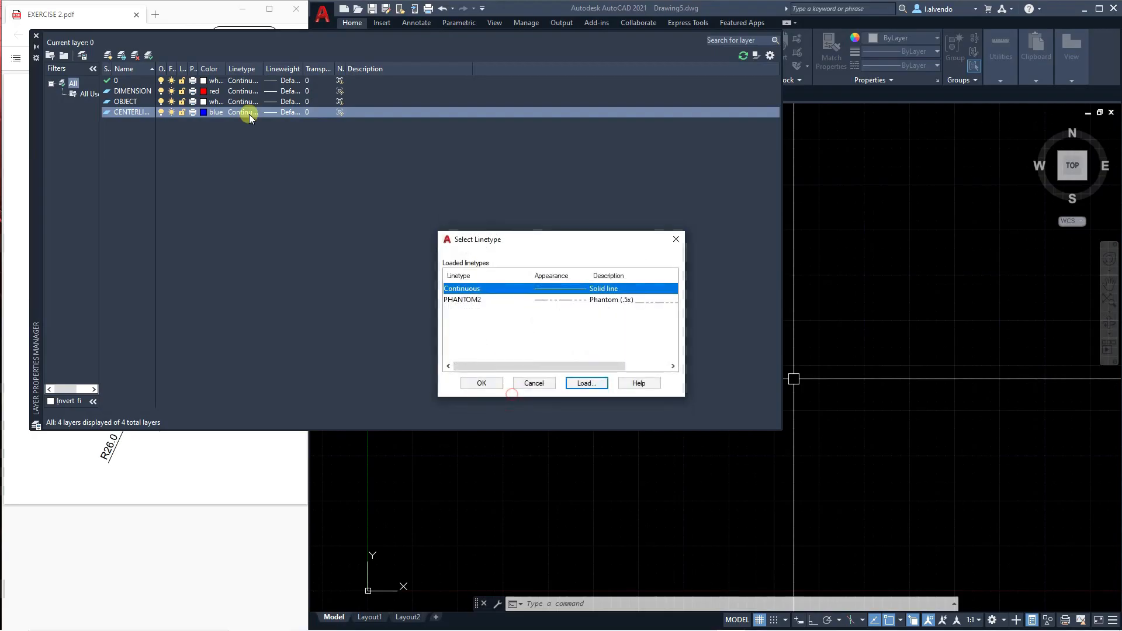
left_click(571, 300)
left_click(483, 384)
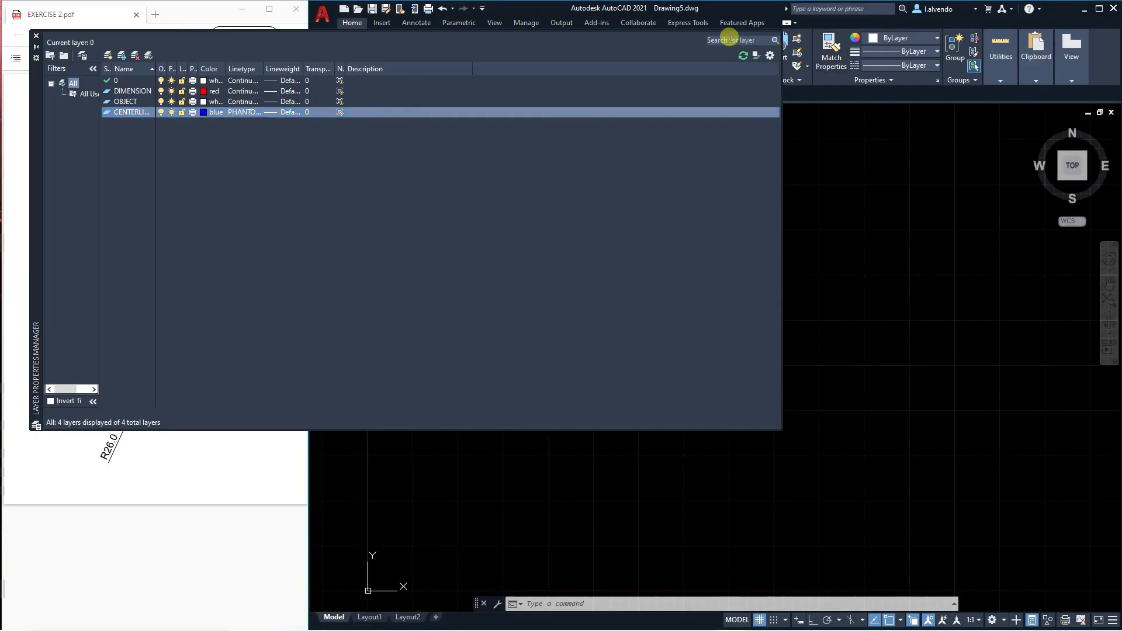
left_click(35, 36)
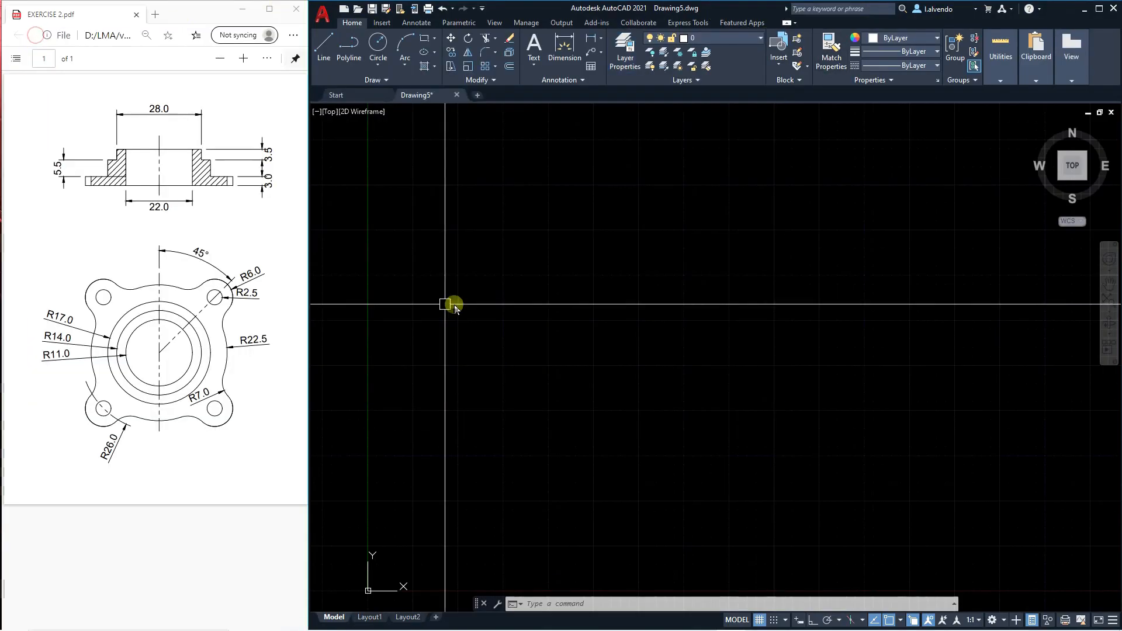
Turn off the grid display in the drawing area.
scroll(584, 346, "down", 3)
mouse_move(580, 346)
middle_mouse_down()
mouse_move(530, 356)
mouse_move(596, 366)
middle_mouse_up()
scroll(576, 352, "up", 2)
middle_click_drag(531, 315, 544, 324)
middle_click_drag(532, 367, 572, 384)
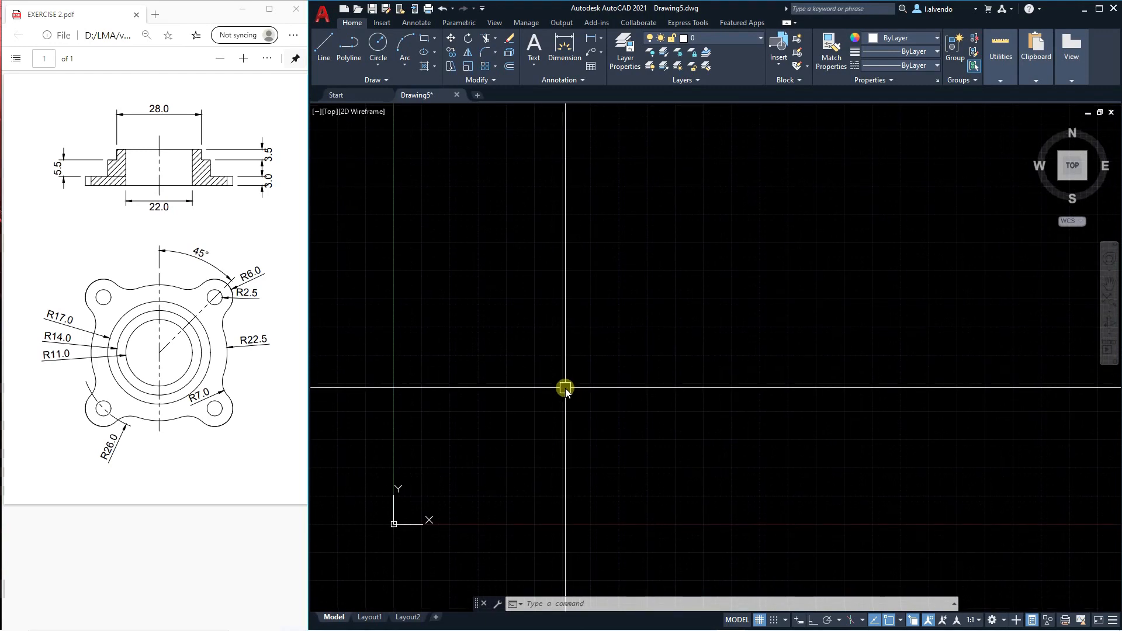
key("F7")
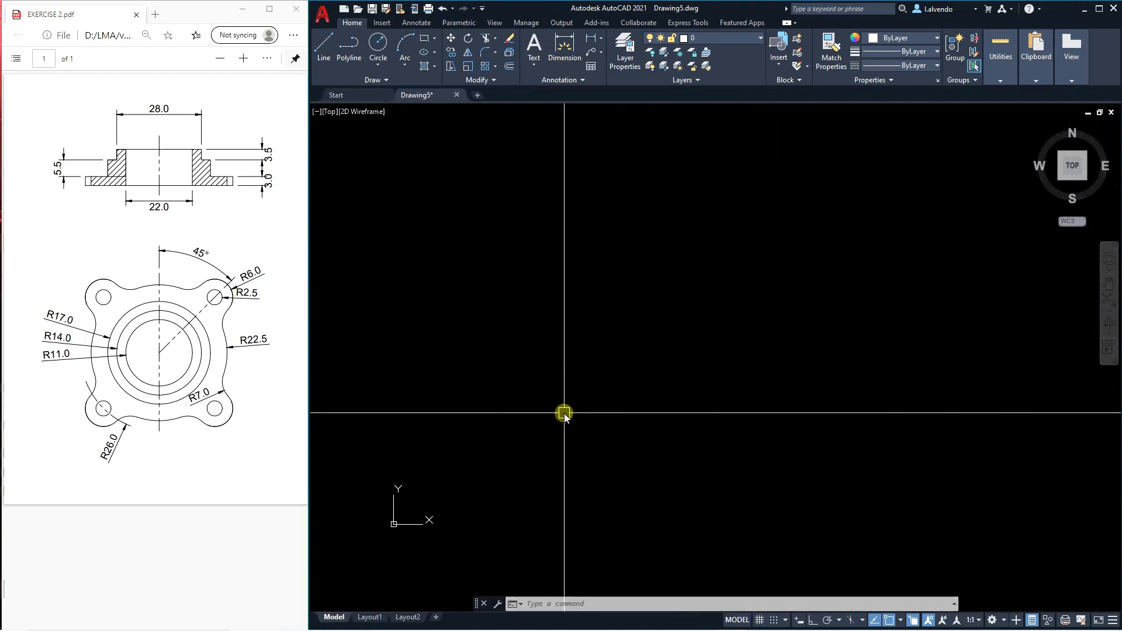
middle_click_drag(590, 454, 587, 428)
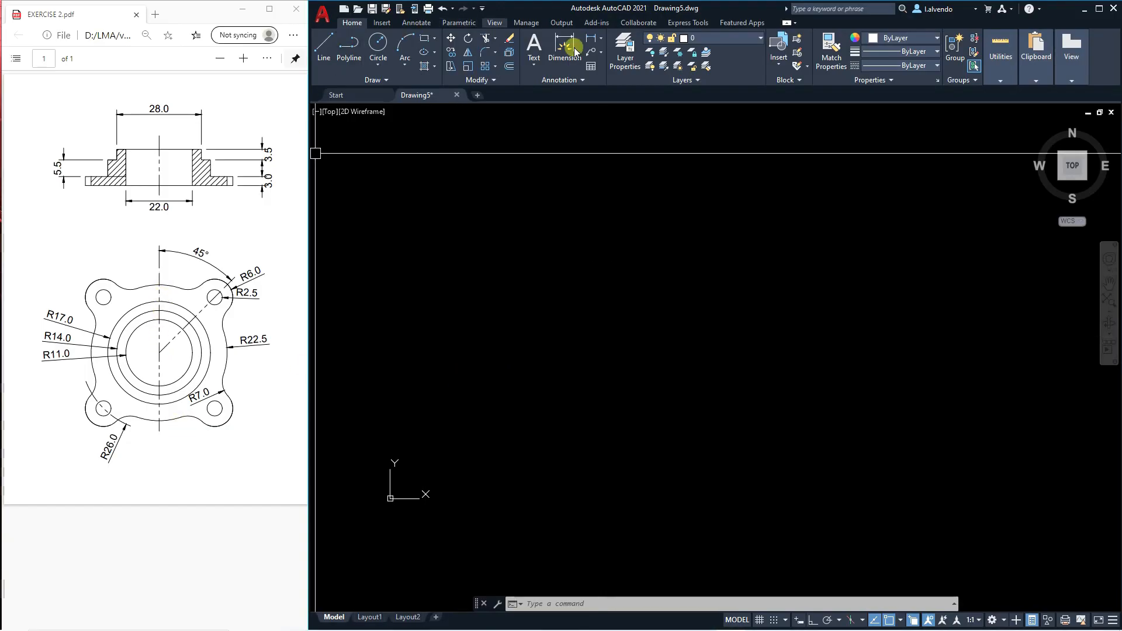
Draw a vertical line about 15.2 units long in the empty drawing area with Ortho on.
key("Escape")
key("Escape")
key("Escape")
left_click(324, 47)
left_click(614, 302)
key("F8")
left_click(643, 474)
key("Escape")
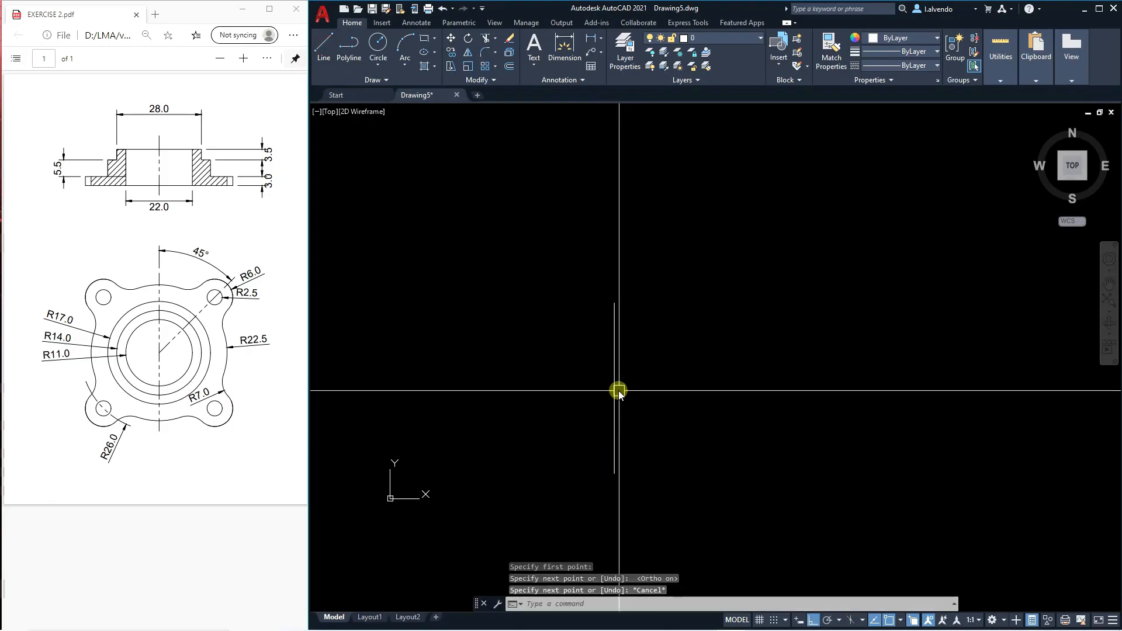
Move the vertical line to the CENTERLINE layer.
left_click(618, 391)
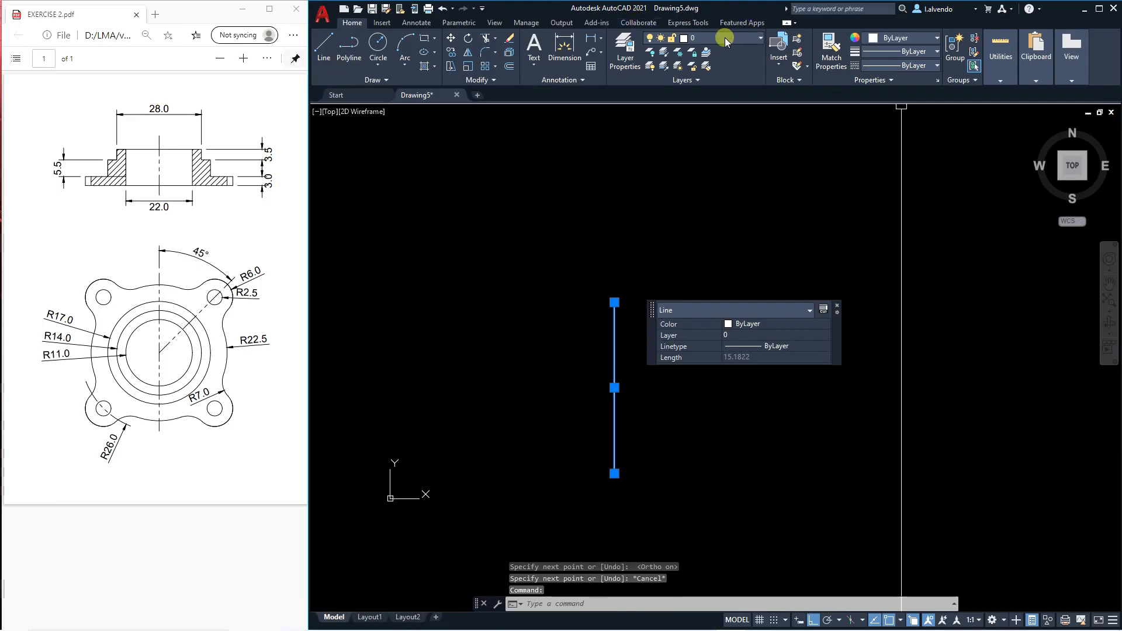
left_click(725, 39)
left_click(716, 56)
key("Escape")
mouse_move(656, 395)
middle_mouse_down()
mouse_move(664, 363)
mouse_move(679, 394)
mouse_move(661, 413)
mouse_move(669, 394)
middle_mouse_up()
key("Escape")
key("Escape")
scroll(660, 369, "up", 2)
Make OBJECT the current layer.
left_click(739, 40)
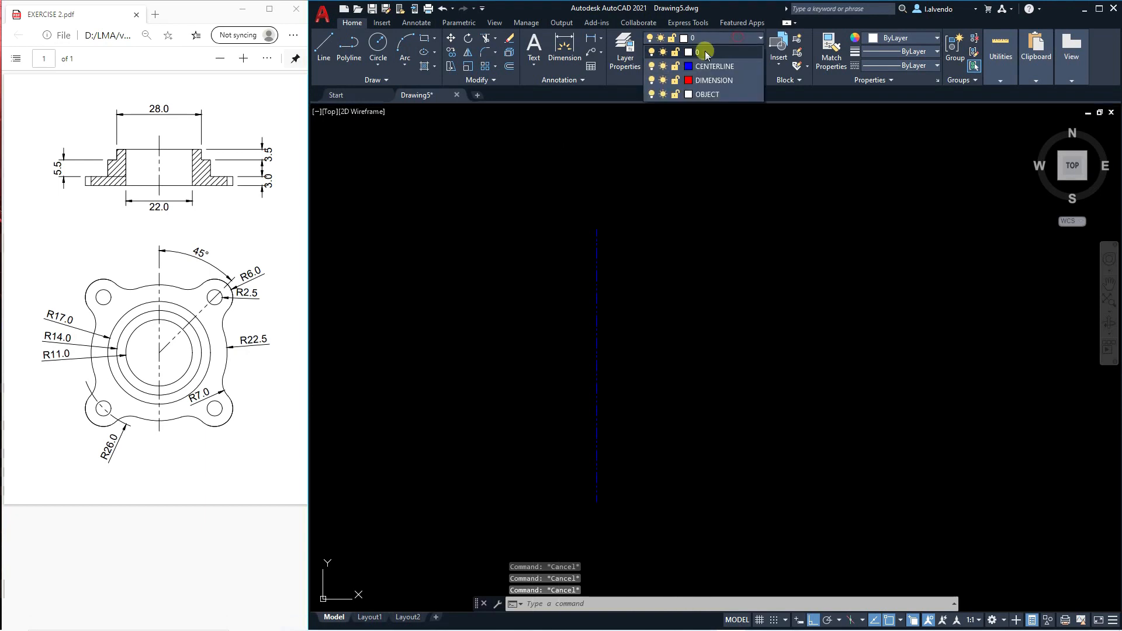
left_click(710, 65)
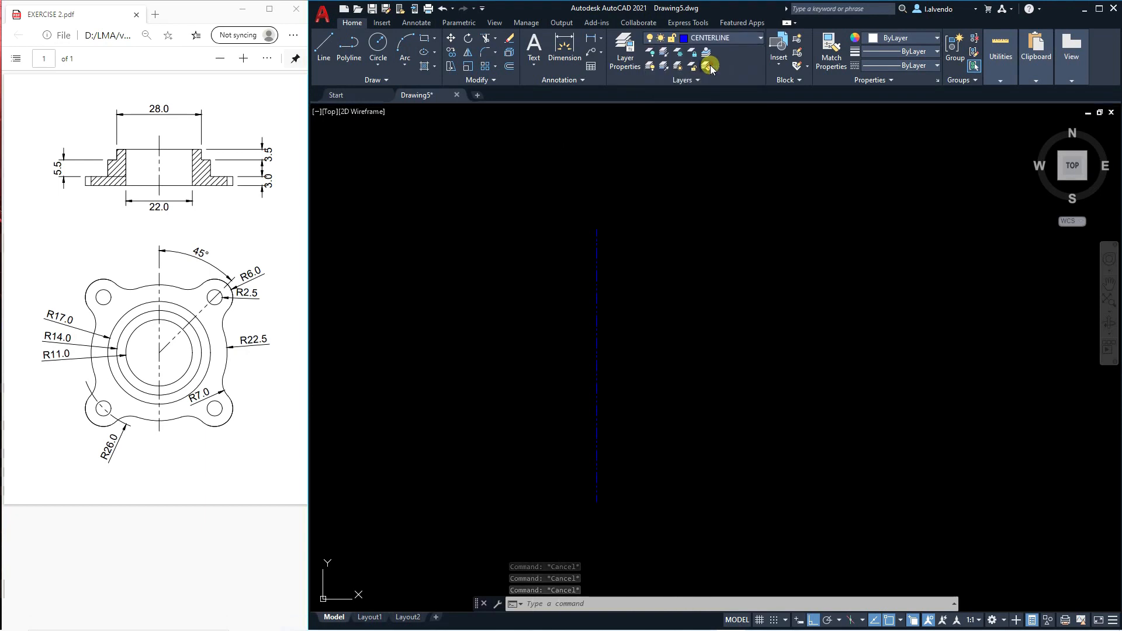
left_click(725, 38)
left_click(711, 95)
key("Escape")
key("Escape")
mouse_move(674, 371)
middle_mouse_down()
mouse_move(689, 374)
mouse_move(679, 378)
middle_mouse_up()
key("Escape")
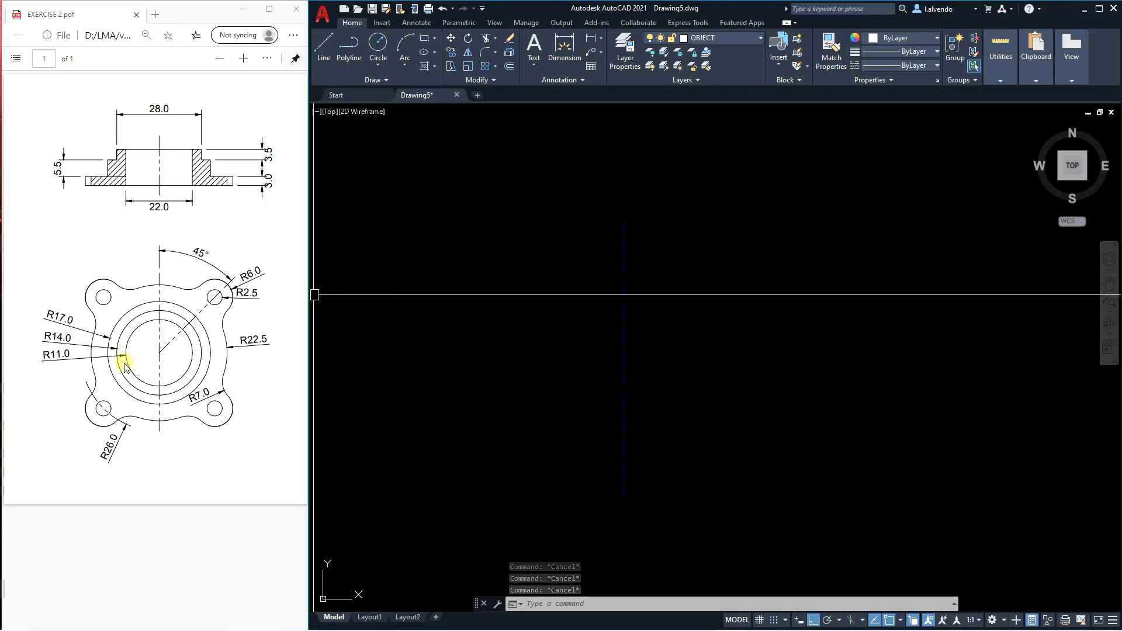
type("c")
key("Return")
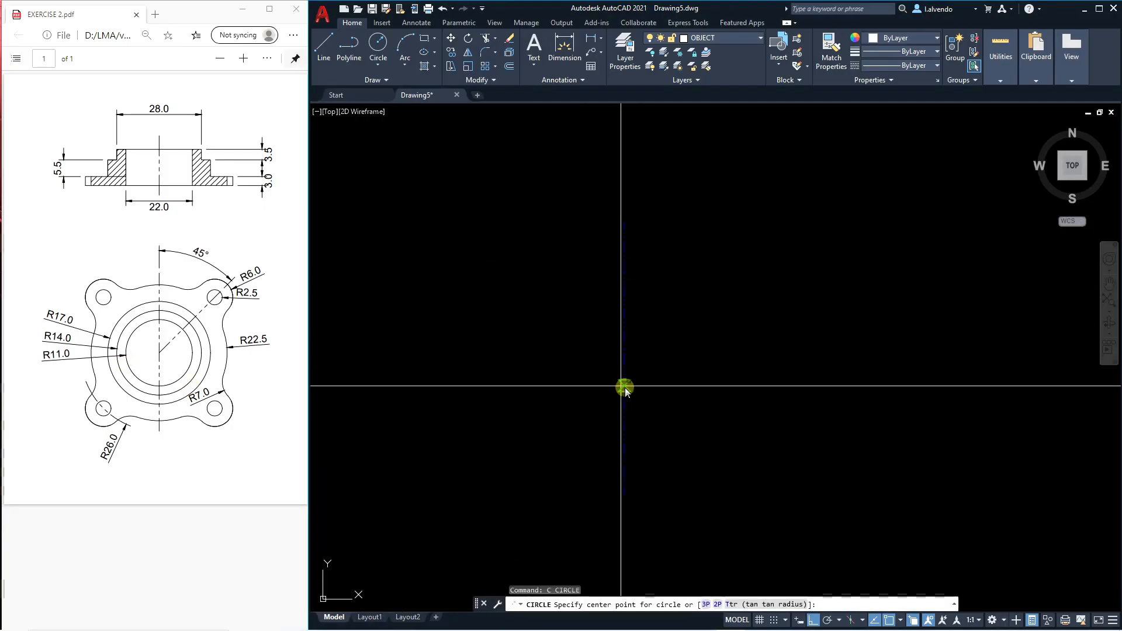
key("Escape")
key("Escape")
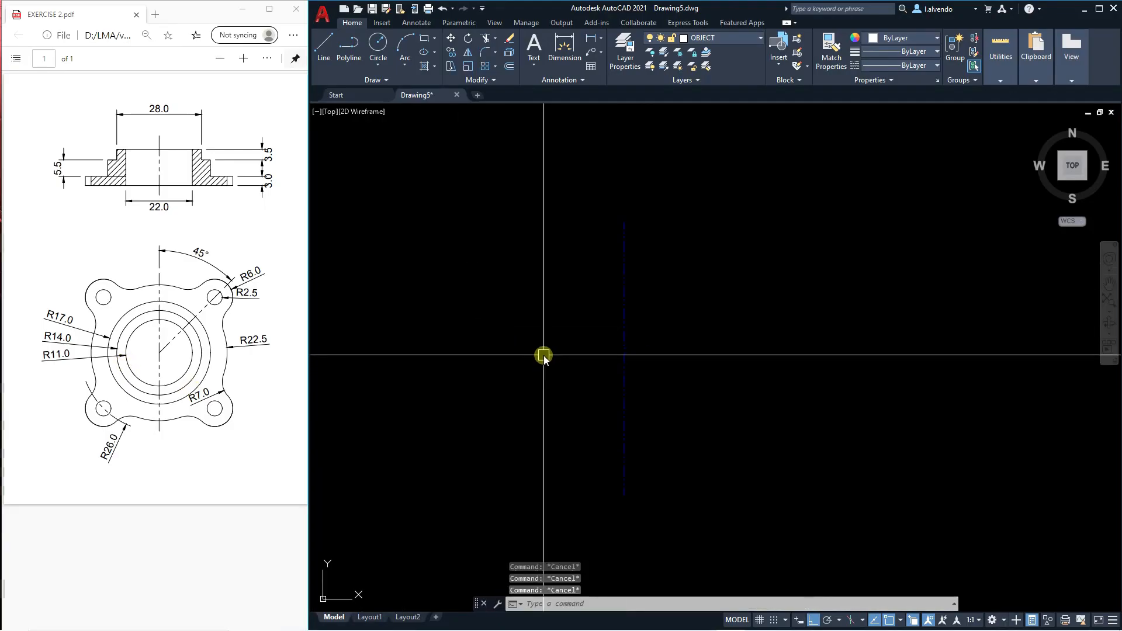
Draw a circle of radius 11 centred on the midpoint of the vertical centerline.
type("c")
key("Return")
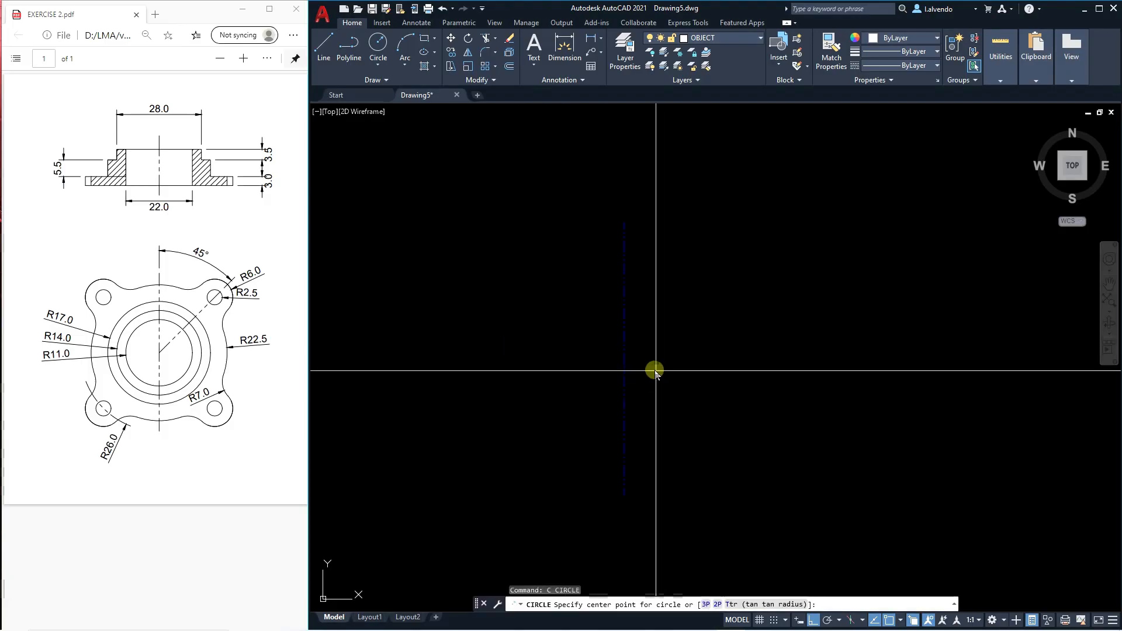
left_click(625, 359)
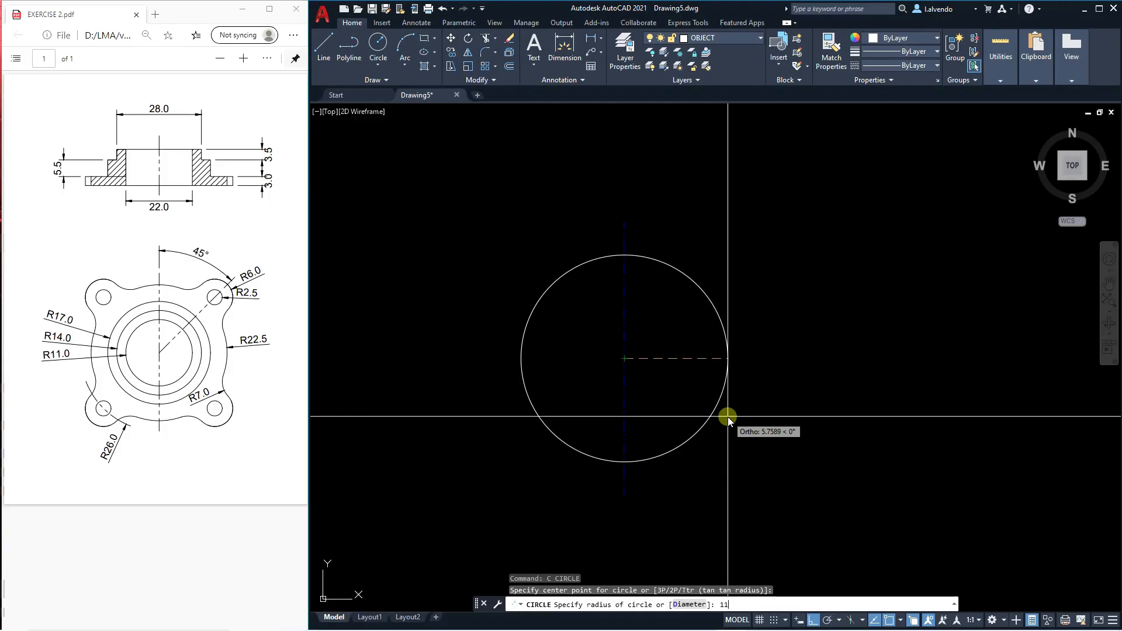
key("Return")
key("Escape")
key("Escape")
key("Escape")
scroll(662, 380, "down", 4)
type("s")
key("Return")
key("Escape")
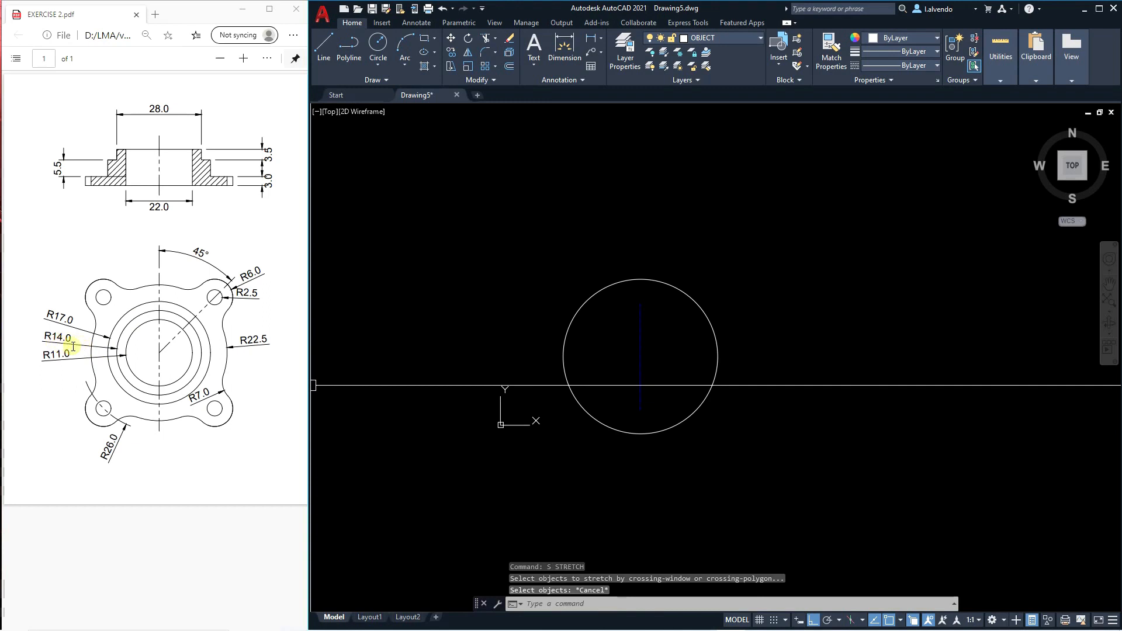
key("Escape")
key("Escape")
Draw a circle of radius 14 concentric with the radius 11 circle.
type("c")
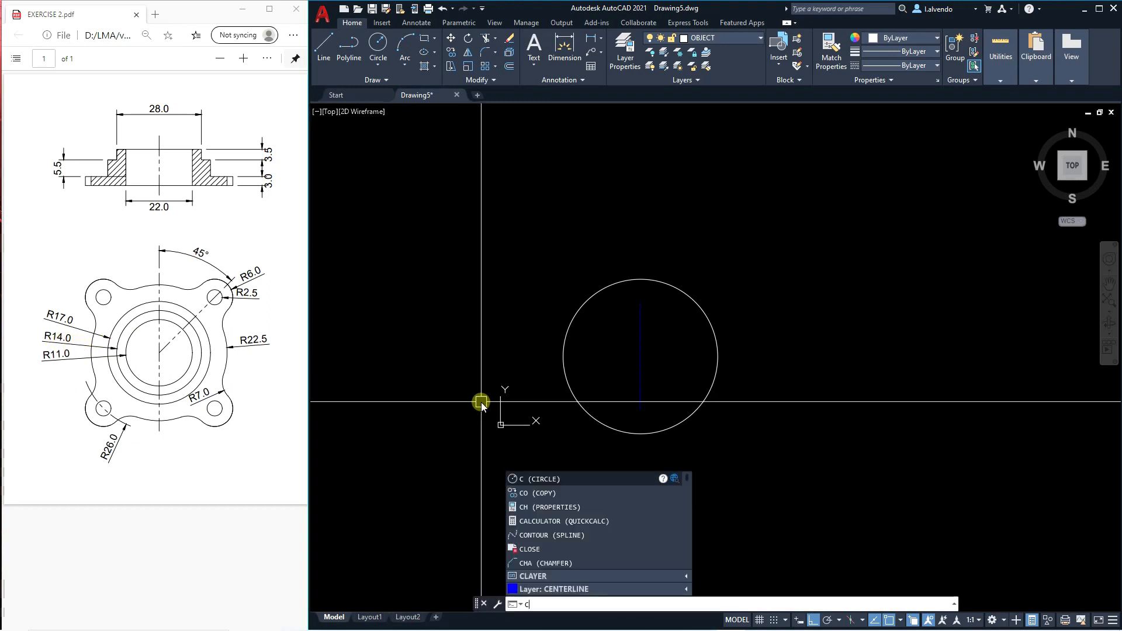
key("Return")
left_click(643, 359)
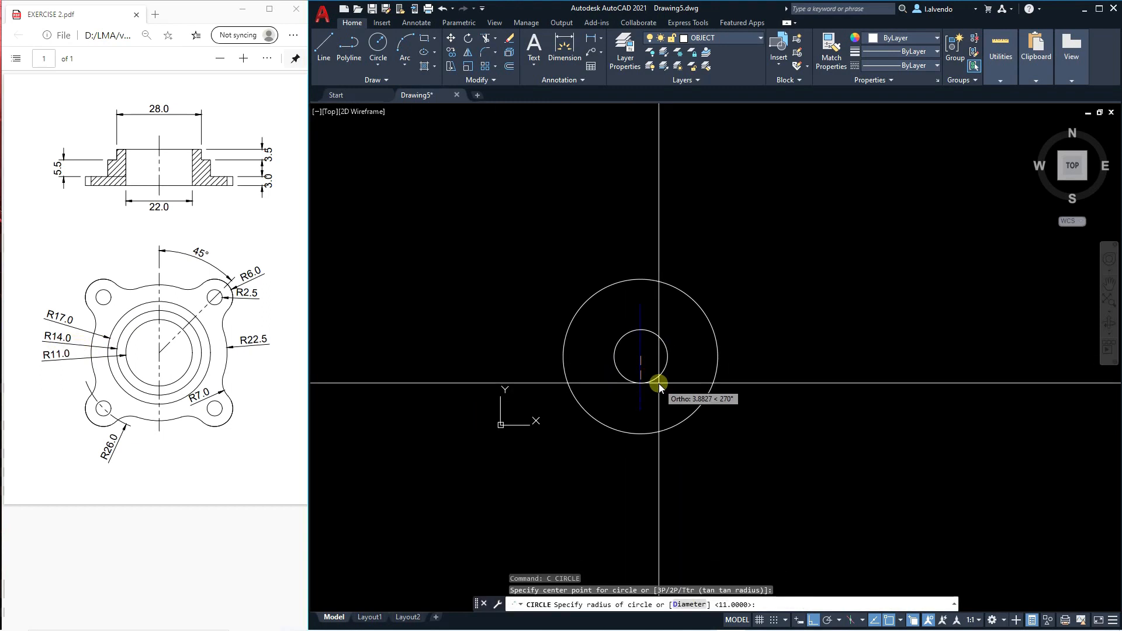
type("14")
key("Return")
key("Escape")
key("Escape")
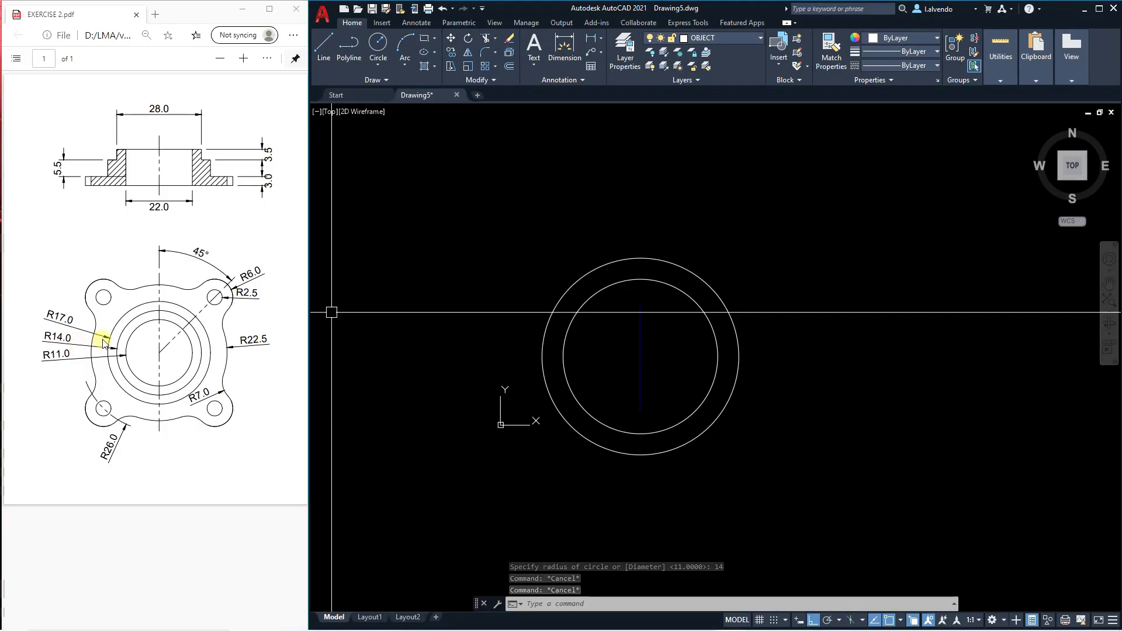
Draw a circle of radius 17 concentric with the existing circles.
type("c")
key("Return")
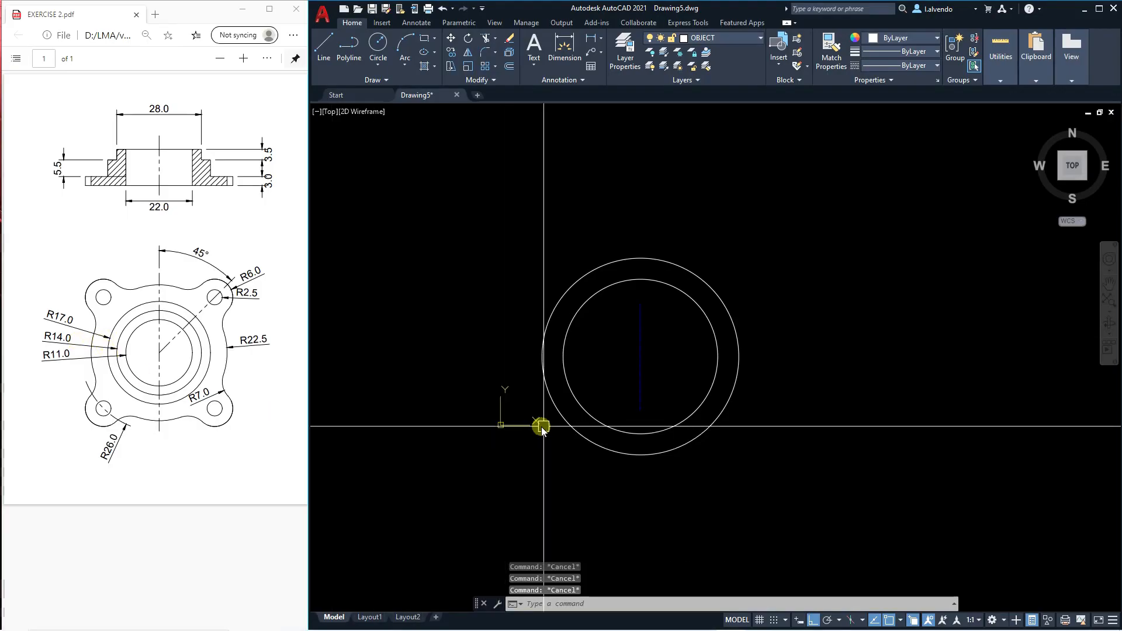
left_click(640, 356)
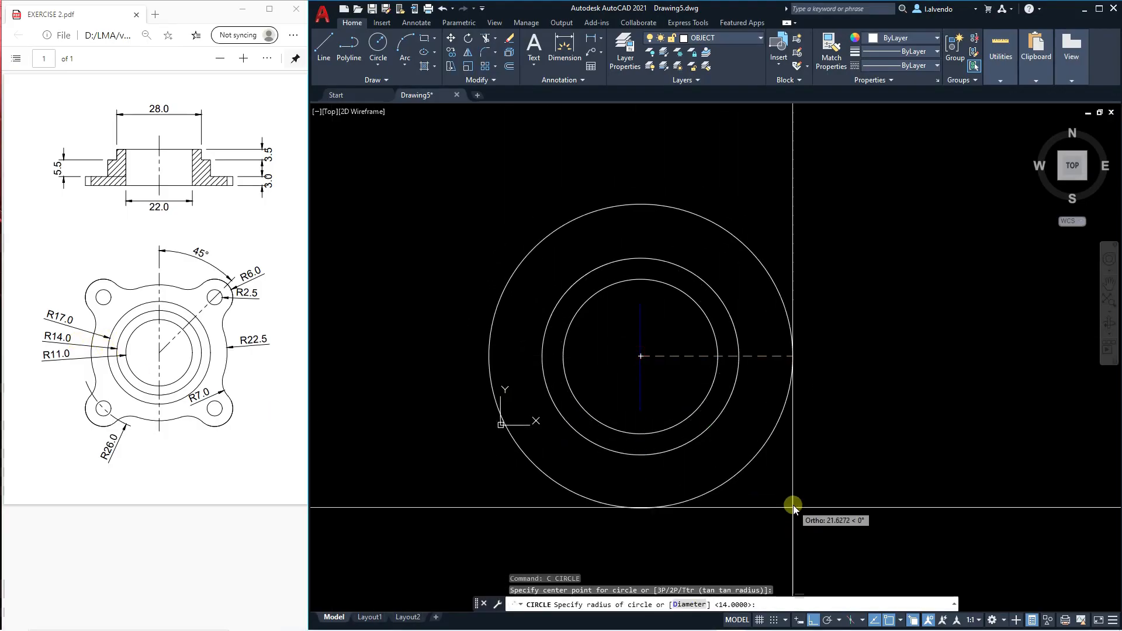
type("17")
key("Return")
key("Escape")
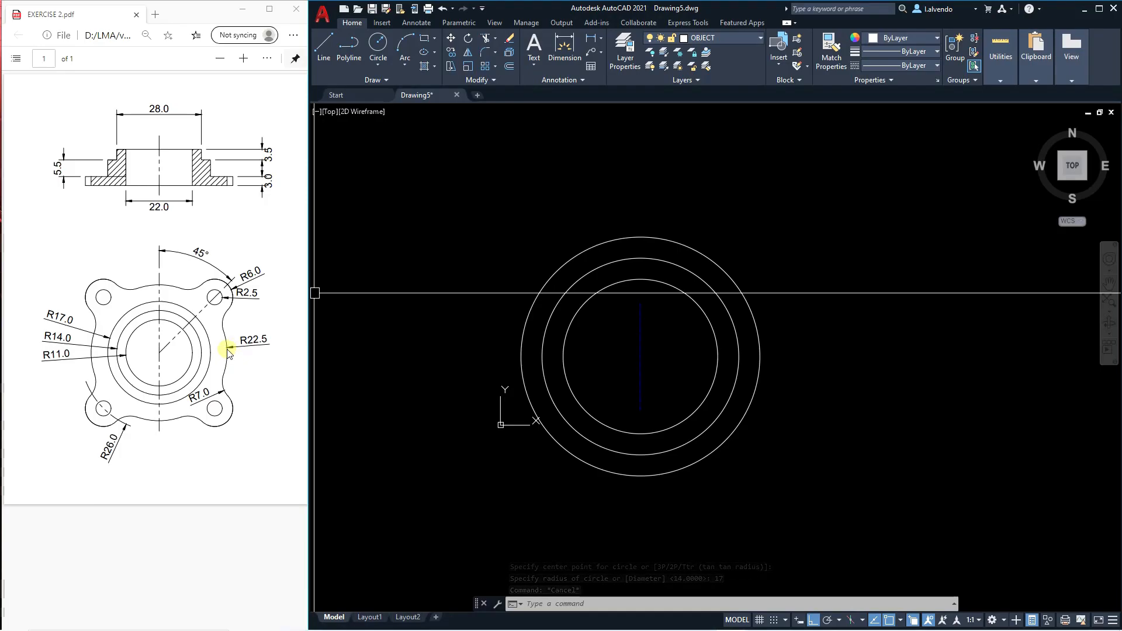
Draw a circle of radius 22.5 from the same centre as the other circles.
type("c")
key("Return")
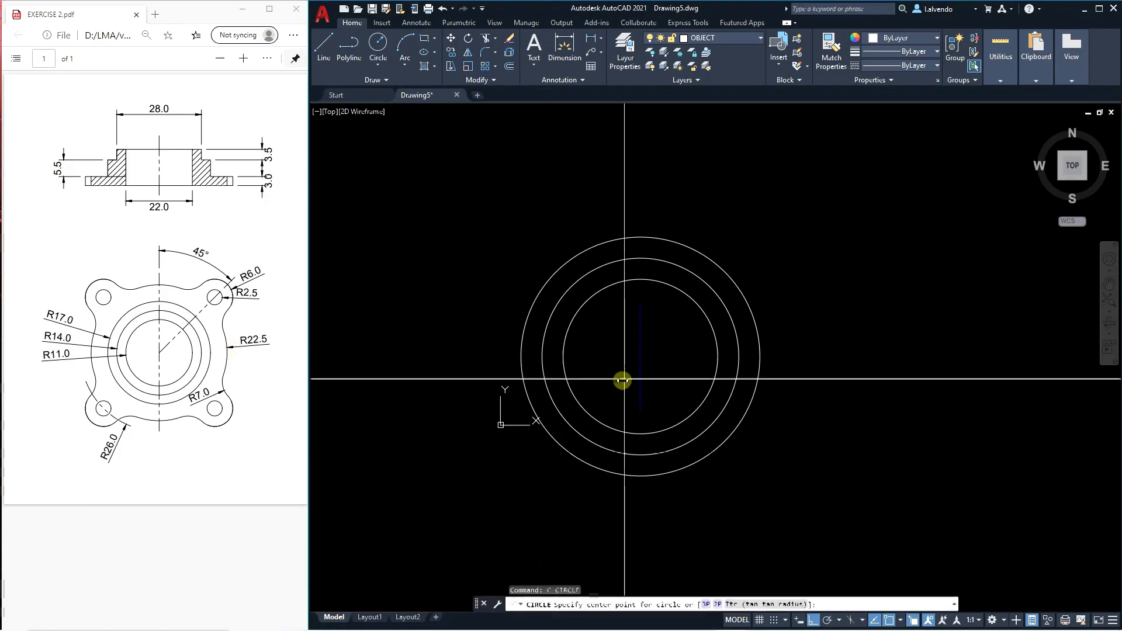
left_click(642, 359)
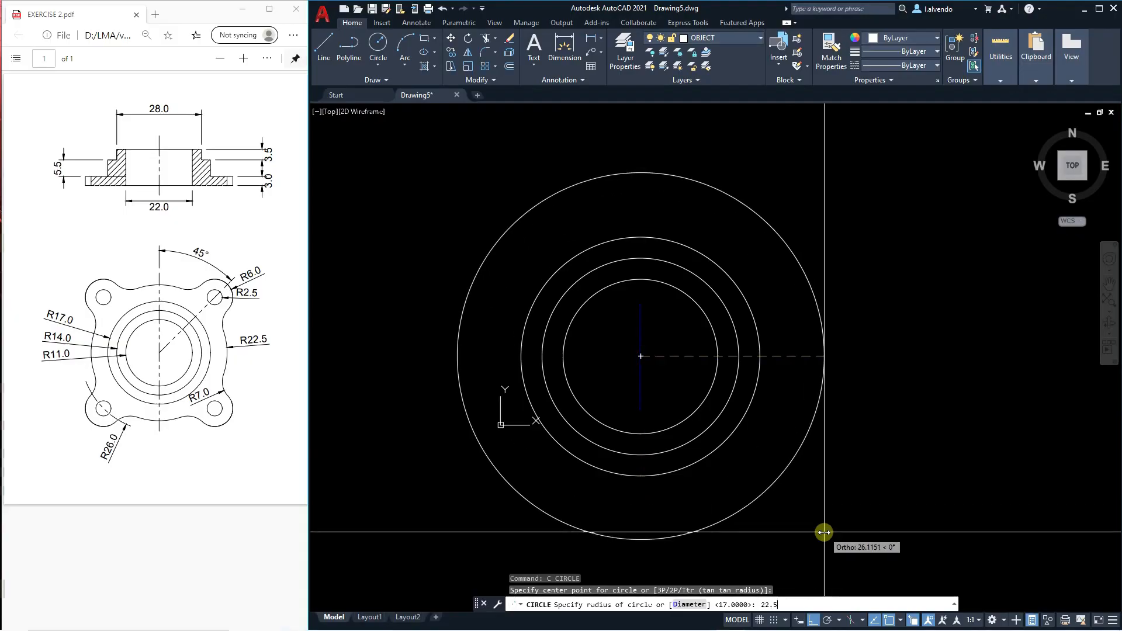
type("22.5")
key("Return")
key("Escape")
key("Escape")
key("Escape")
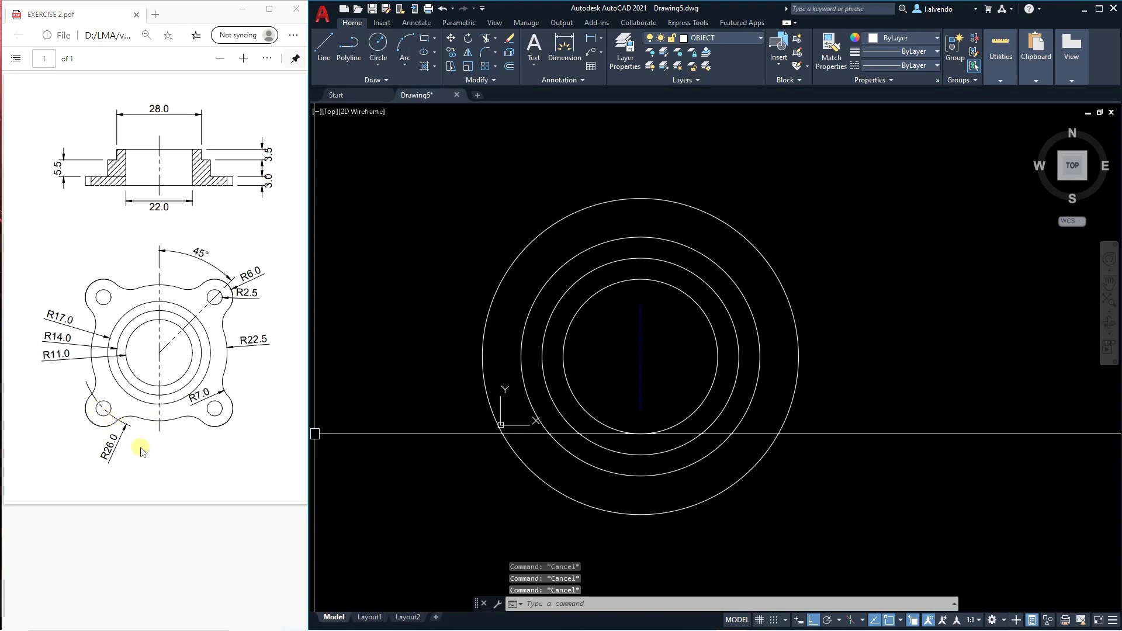
Draw an outermost concentric circle of radius 26.
type("c")
key("Return")
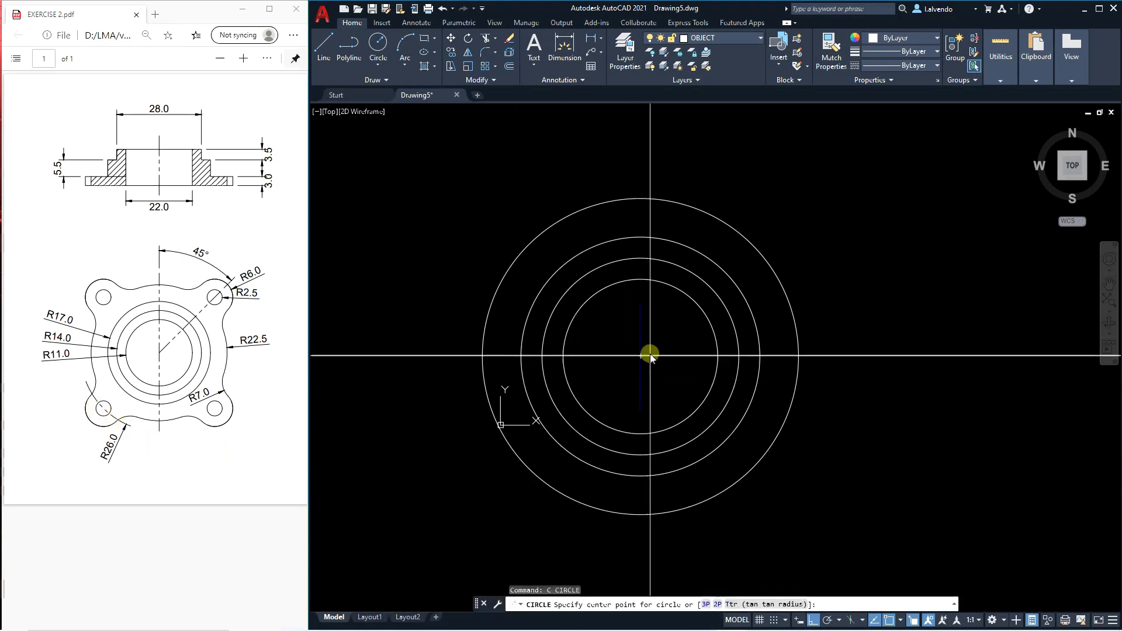
left_click(649, 356)
type("26")
key("Return")
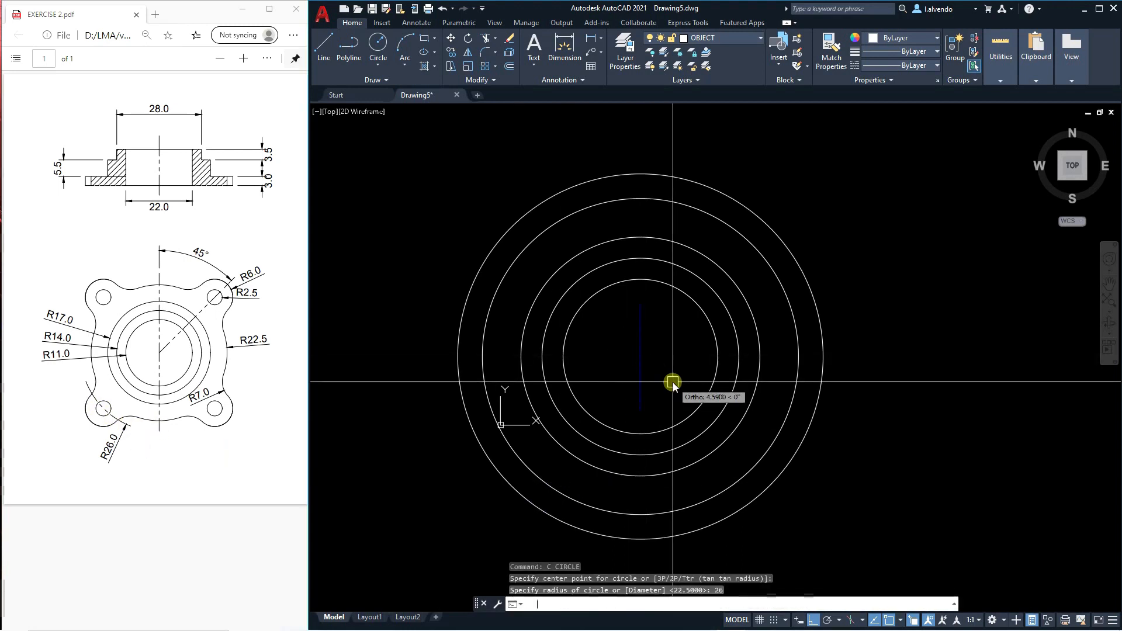
key("Escape")
key("Escape")
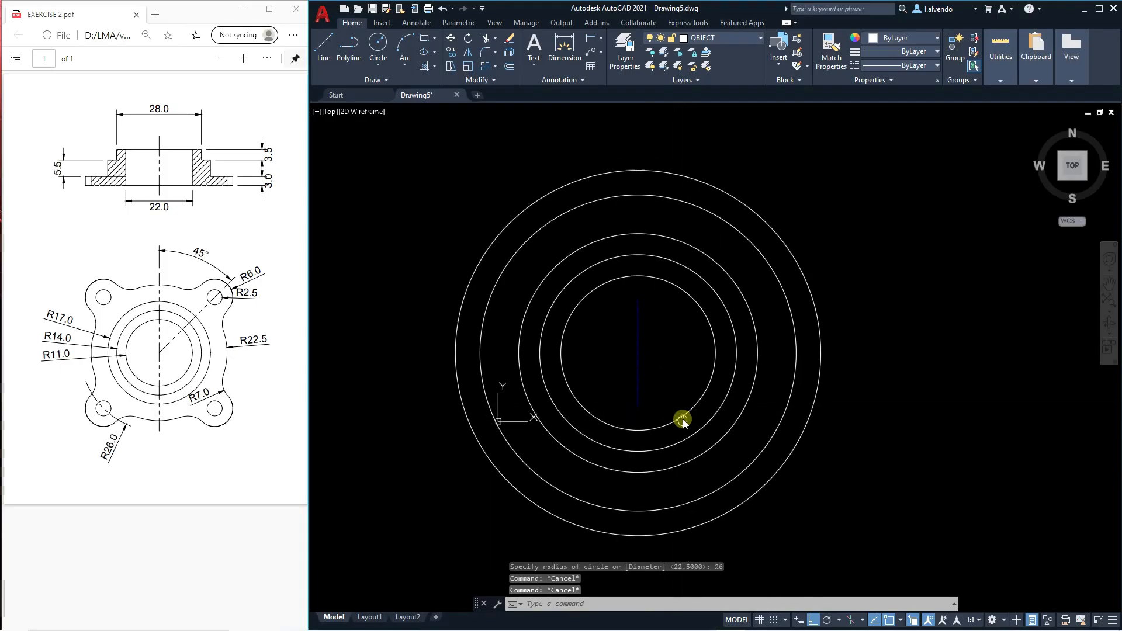
Match the properties of the vertical centerline onto the radius 26 circle with Match Properties.
type("ma")
key("Return")
left_click(639, 363)
left_click(872, 492)
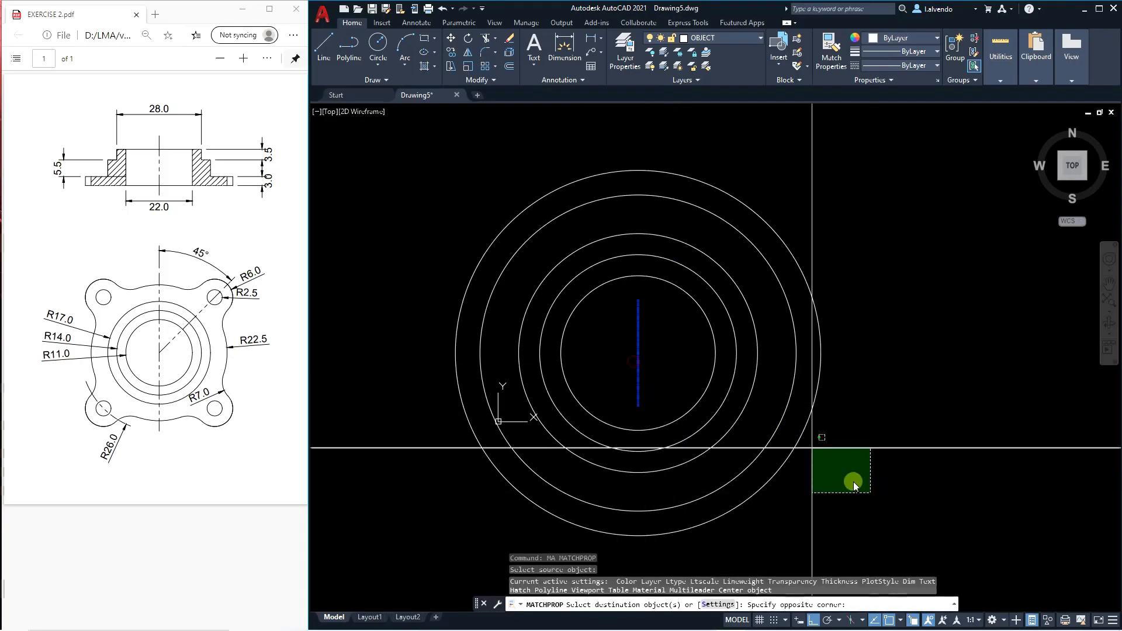
left_click(685, 391)
key("Escape")
key("Escape")
key("Escape")
key("Escape")
type("s")
key("Return")
left_click(656, 315)
left_click(635, 294)
scroll(651, 358, "down", 2)
key("Escape")
key("Escape")
type("e")
key("Return")
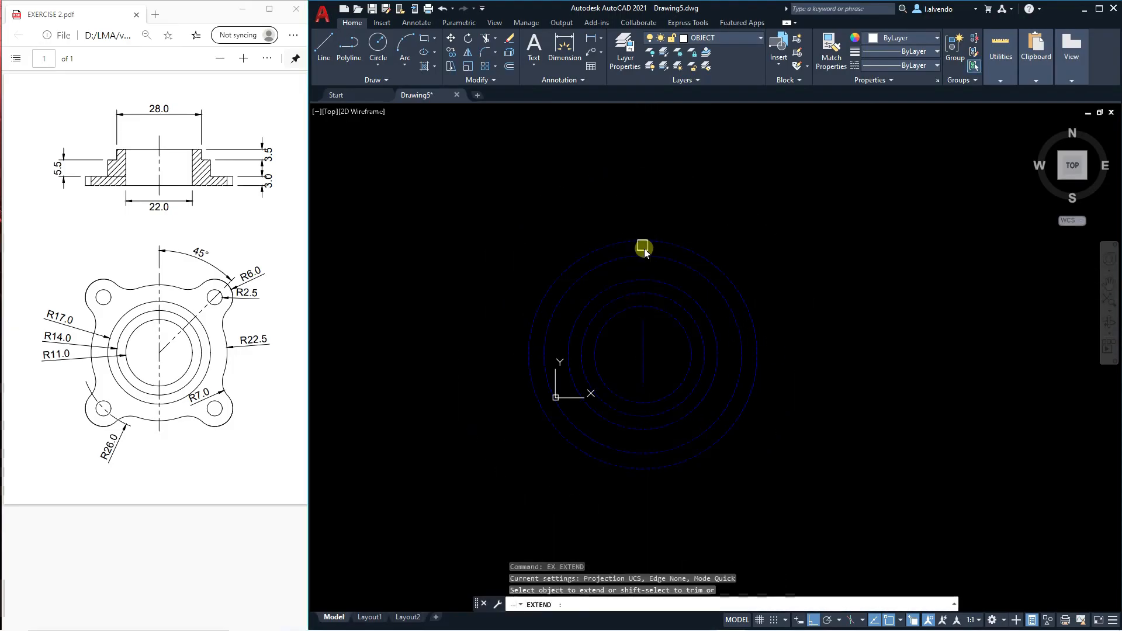
Stretch the upper end of the vertical centerline upward to just beyond the radius 26 circle.
left_click(655, 330)
left_click(631, 316)
key("Return")
left_click(830, 357)
left_click(830, 273)
key("Escape")
Stretch the lower end of the vertical centerline downward to just beyond the radius 26 circle.
scroll(659, 402, "up", 5)
type("s")
key("Return")
left_click(655, 389)
left_click(604, 340)
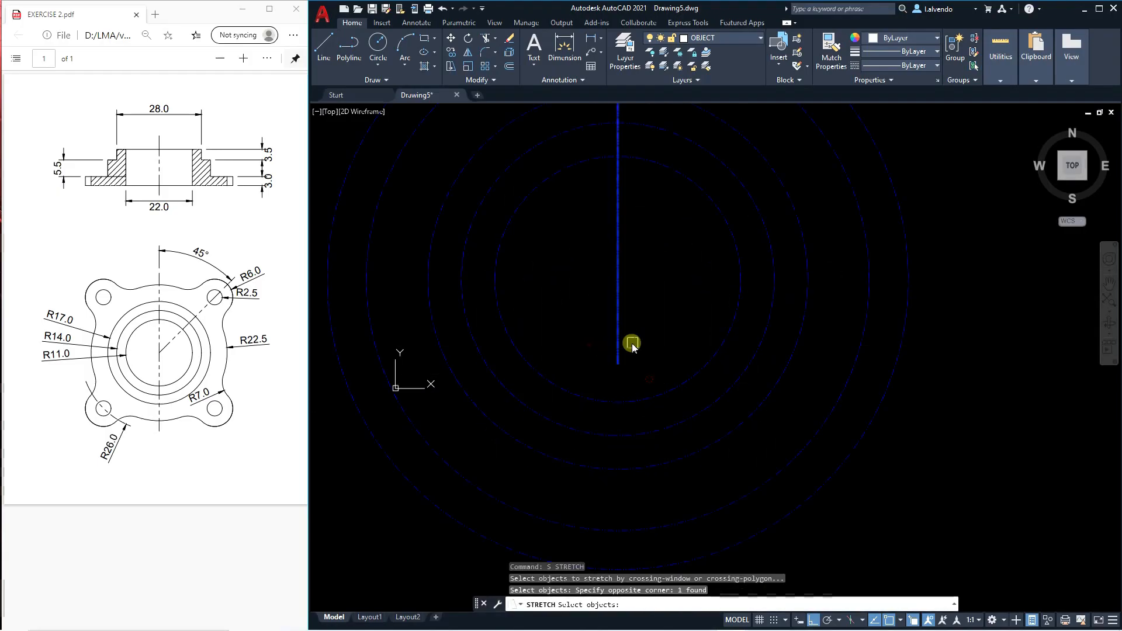
scroll(637, 338, "down", 5)
key("Return")
left_click(777, 386)
left_click(791, 477)
key("Escape")
key("Escape")
key("Escape")
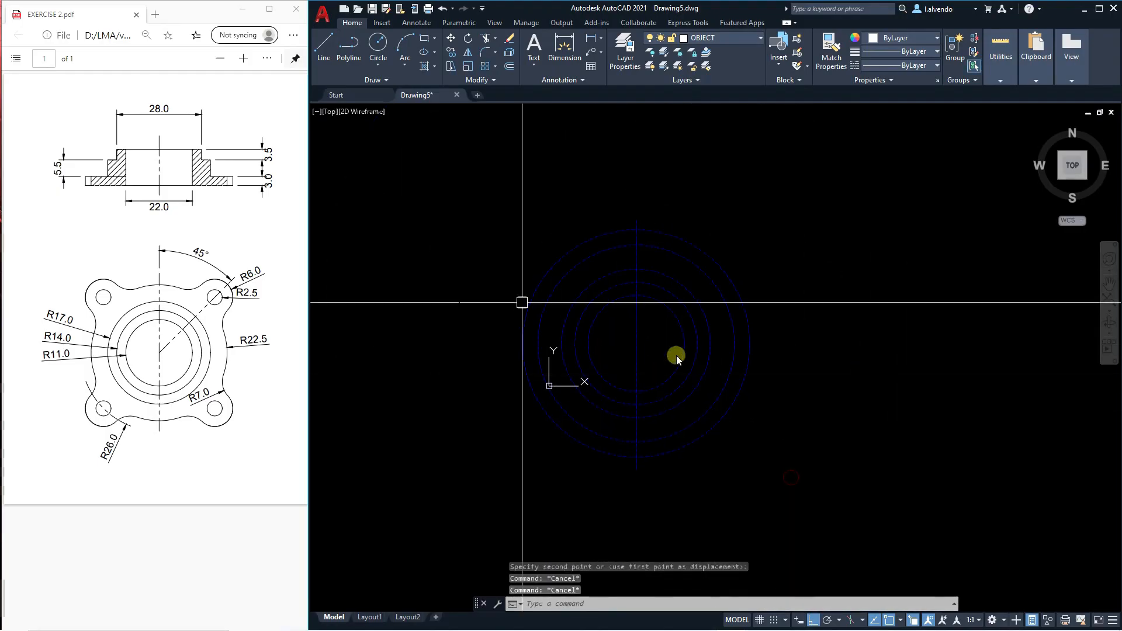
middle_click_drag(709, 368, 706, 383)
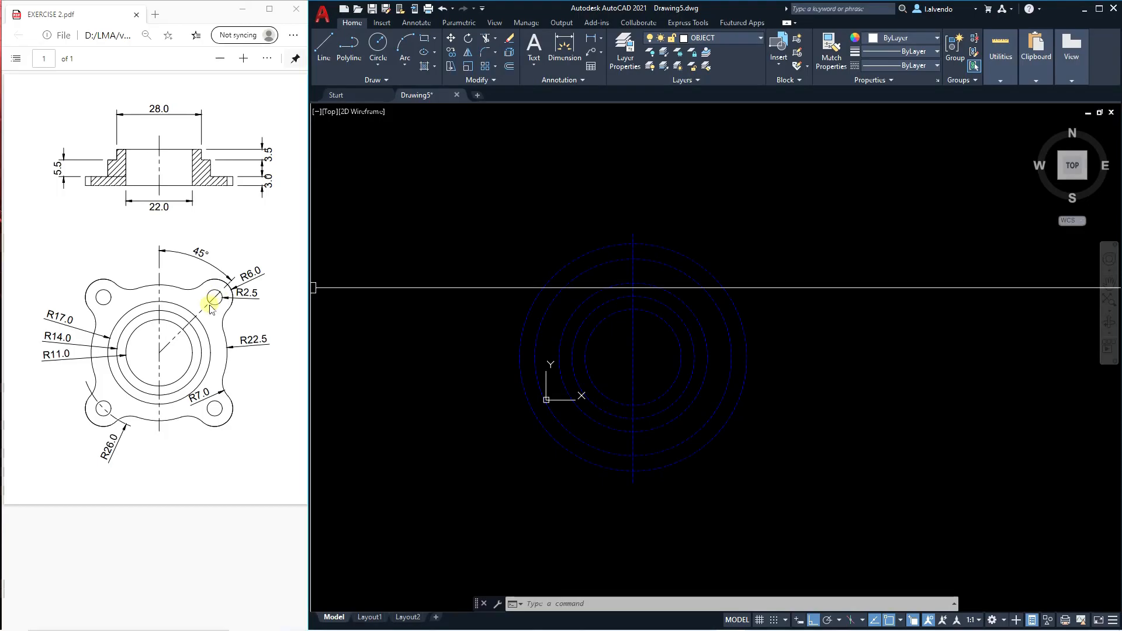
key("Escape")
key("Escape")
key("Escape")
middle_click_drag(647, 389, 648, 396)
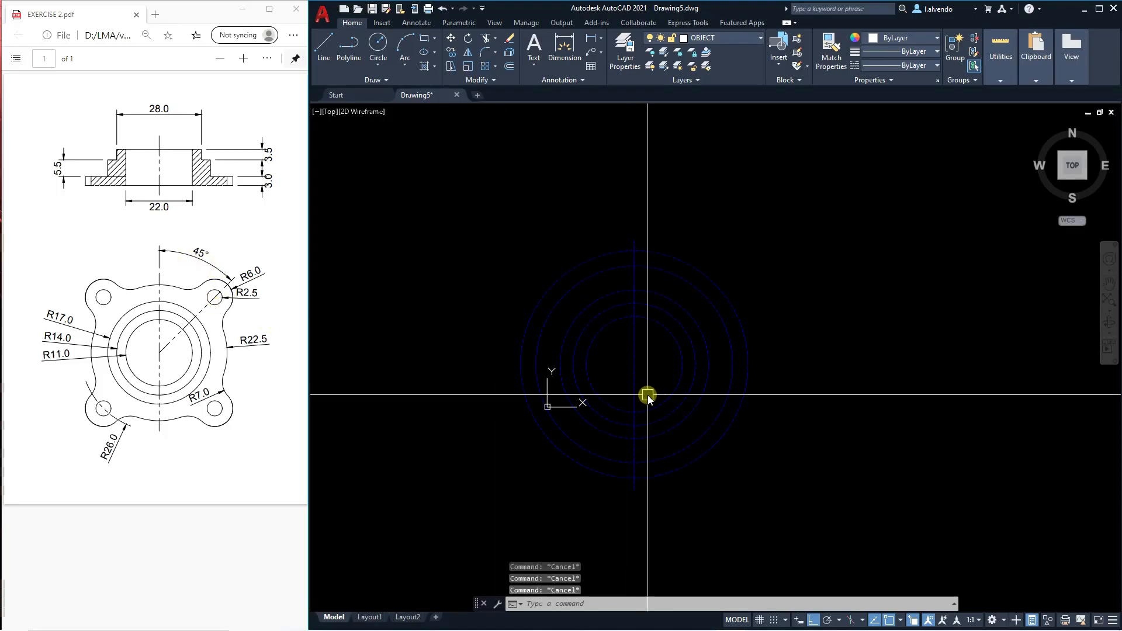
type("pl")
key("Return")
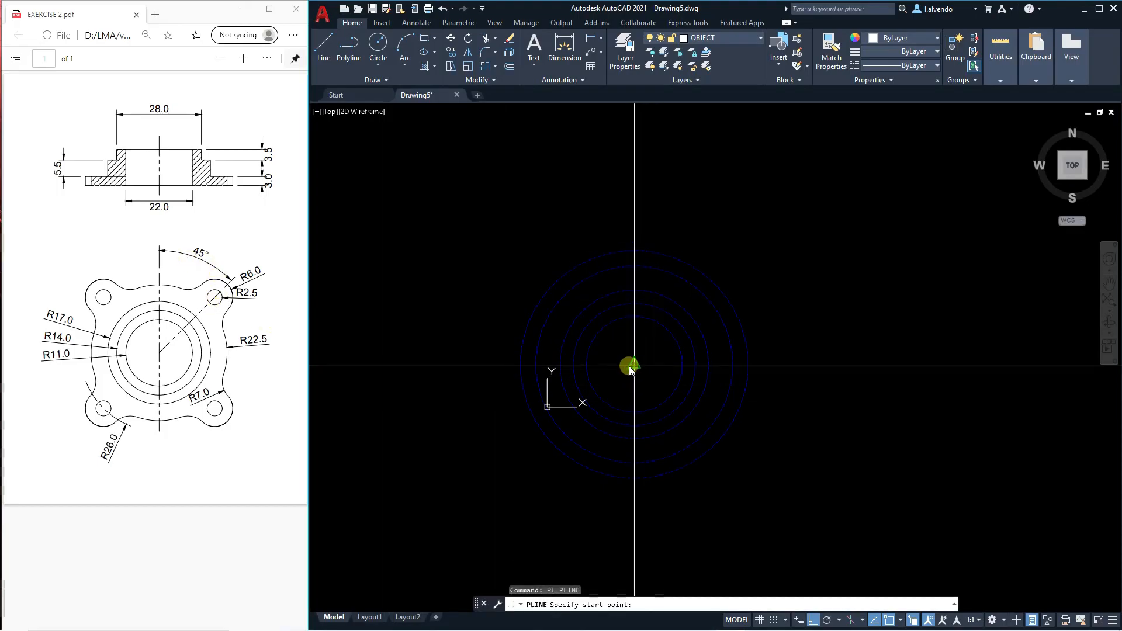
scroll(647, 370, "up", 4)
key("Escape")
scroll(626, 380, "down", 4)
left_click(627, 383)
scroll(634, 370, "up", 4)
key("Escape")
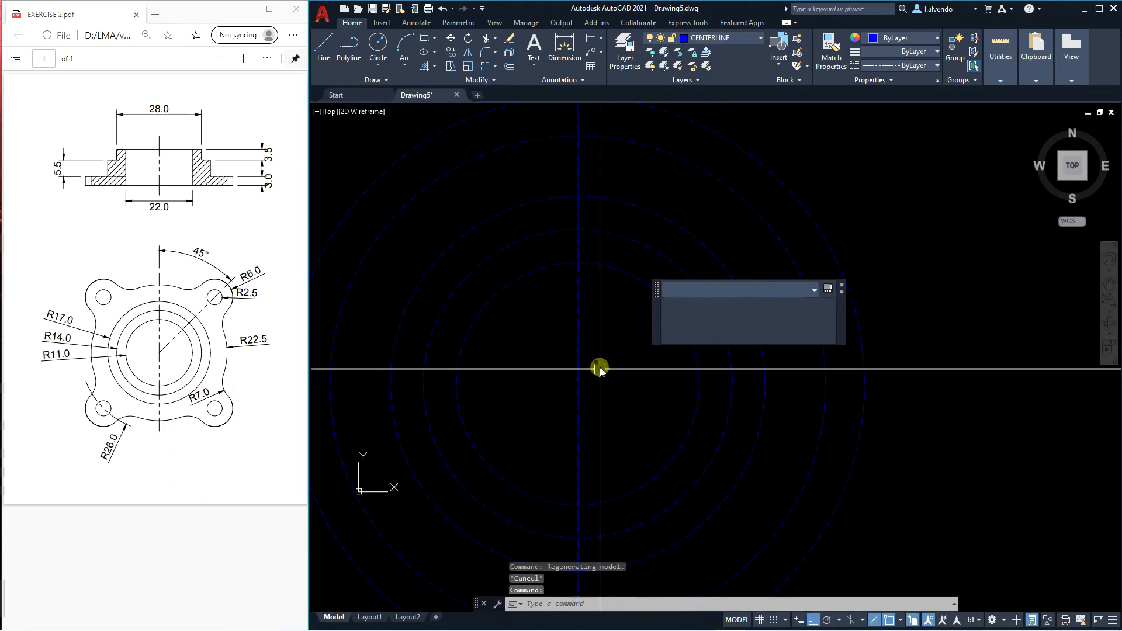
Draw a horizontal polyline from the circles' centre rightward past the radius 26 circle.
scroll(600, 368, "down", 4)
type("pl")
key("Return")
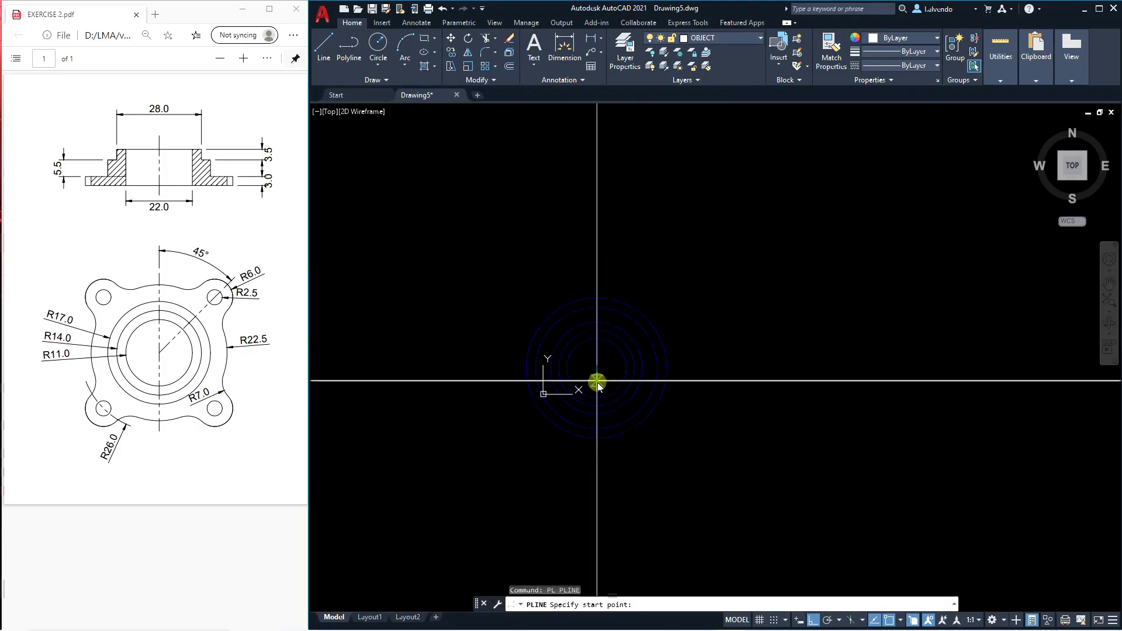
scroll(604, 369, "up", 4)
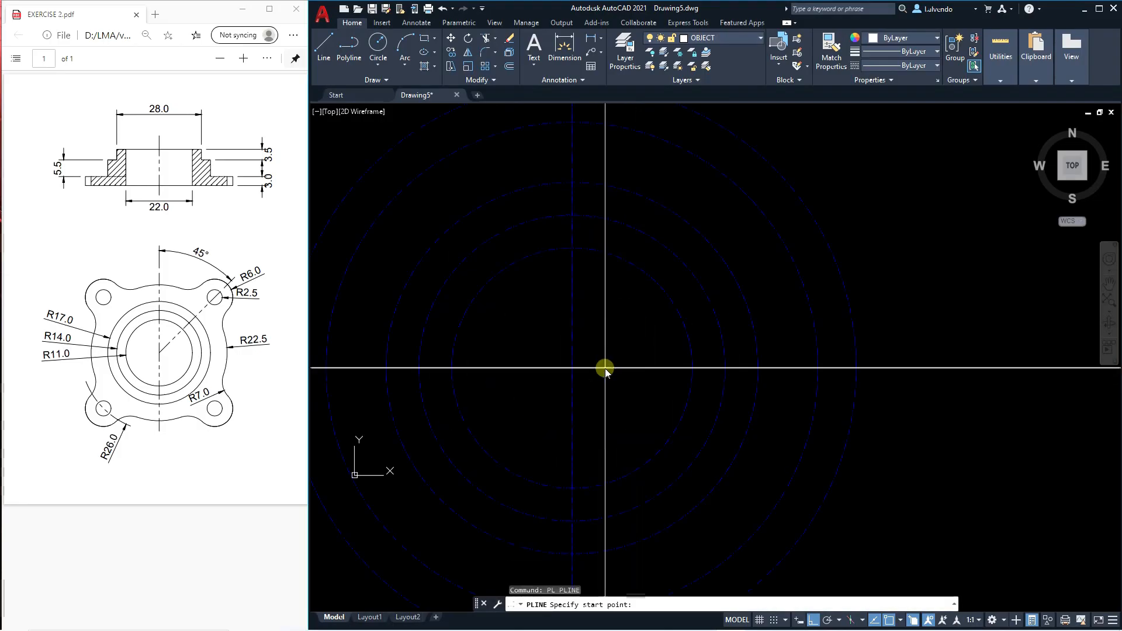
left_click(572, 368)
scroll(632, 375, "down", 4)
left_click(817, 409)
key("Escape")
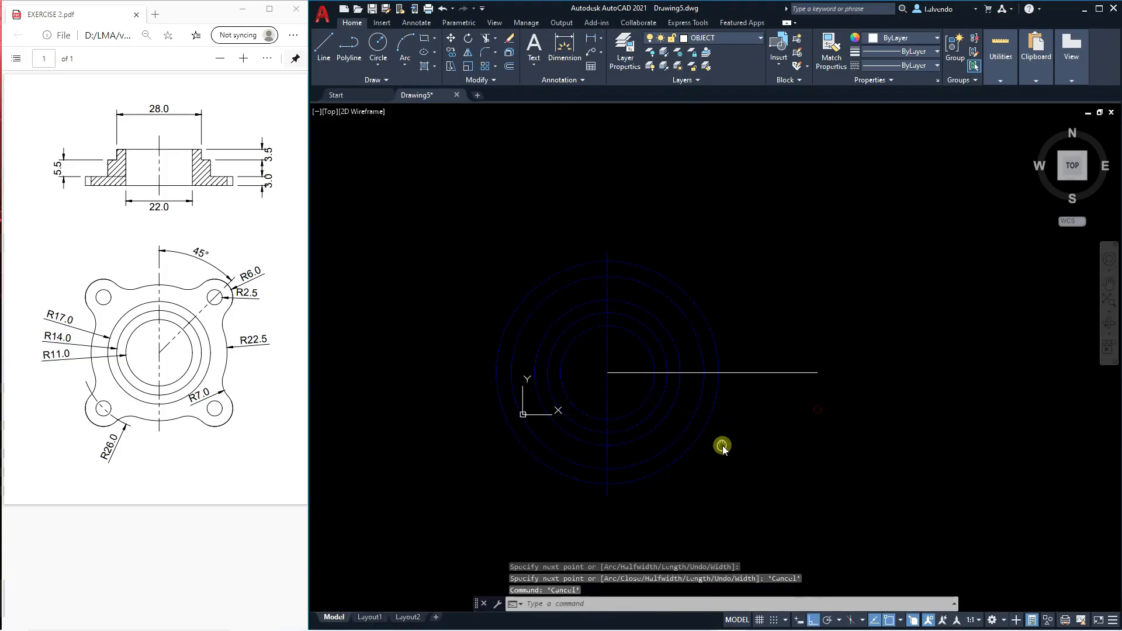
type("tr")
key("Return")
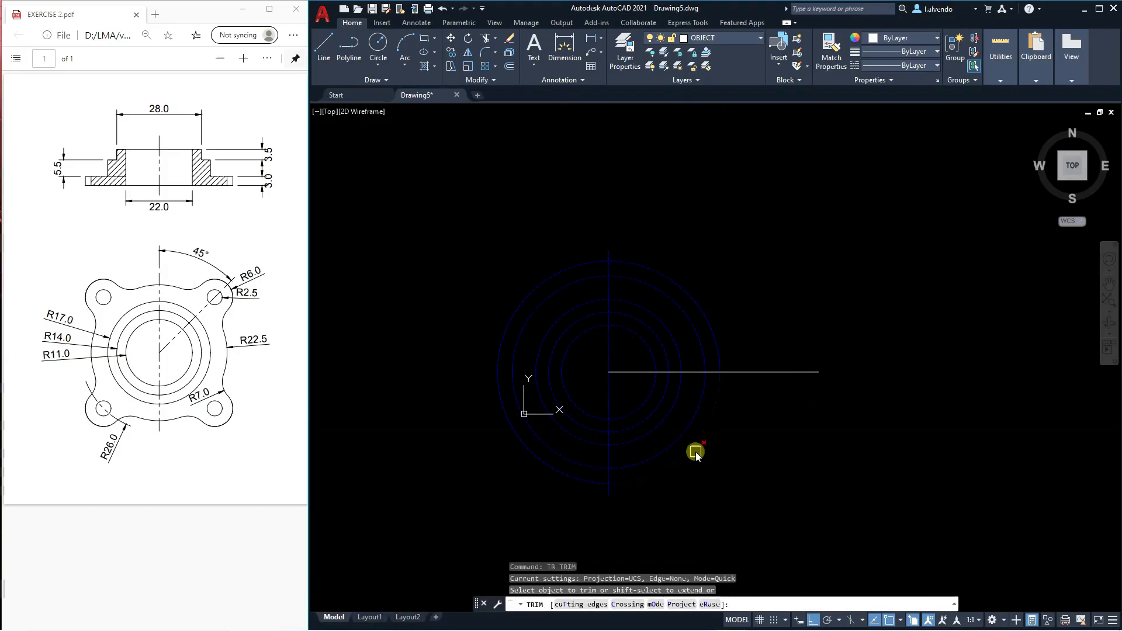
key("Escape")
key("Escape")
key("Escape")
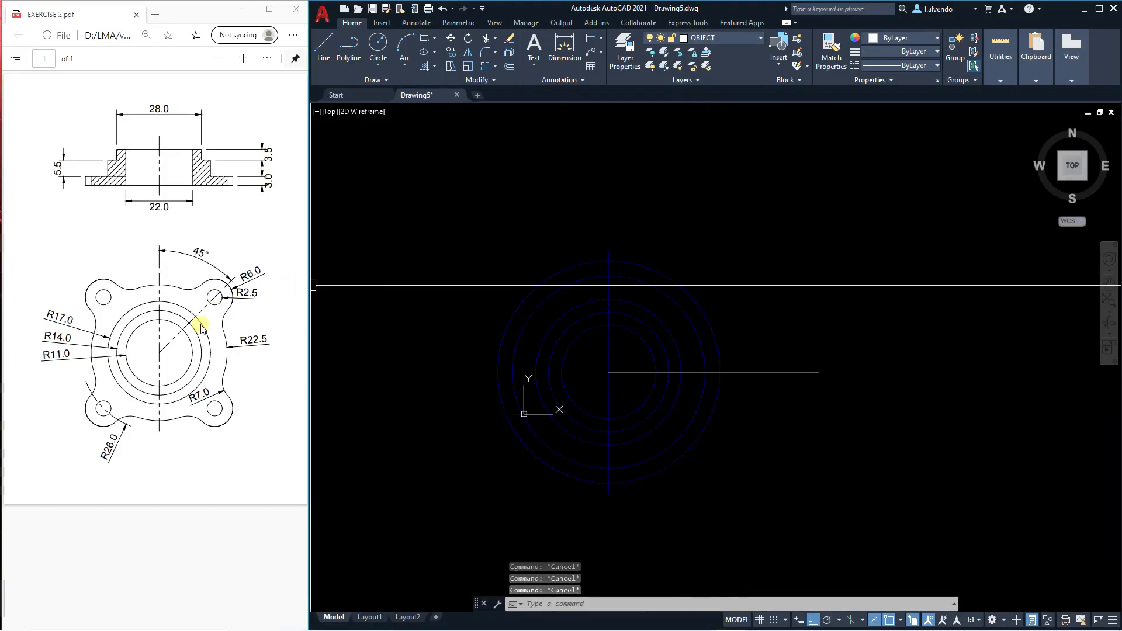
Rotate the horizontal polyline 45 degrees about the centre of the circles.
type("RO")
key("Return")
left_click(636, 372)
scroll(607, 375, "up", 6)
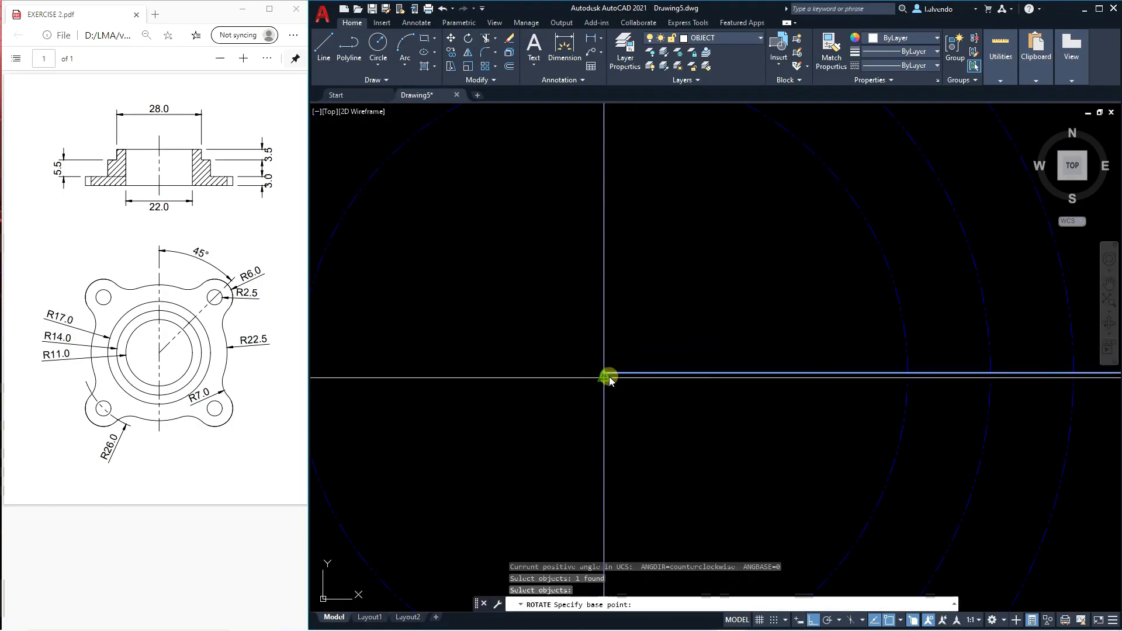
scroll(608, 377, "up", 5)
scroll(602, 380, "down", 5)
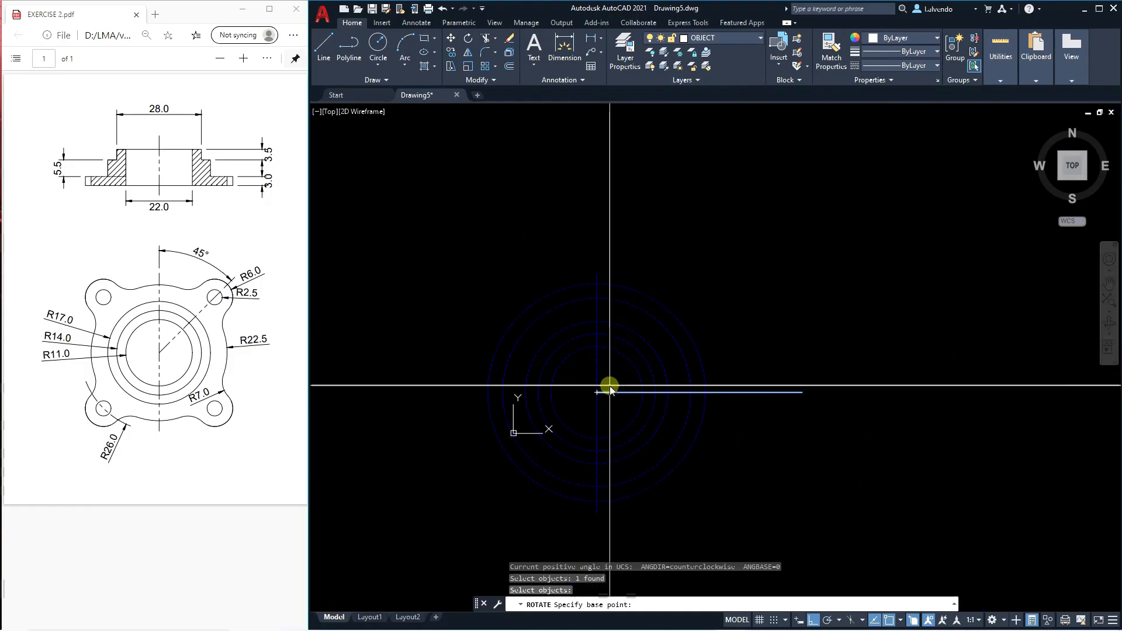
left_click(597, 392)
type("4")
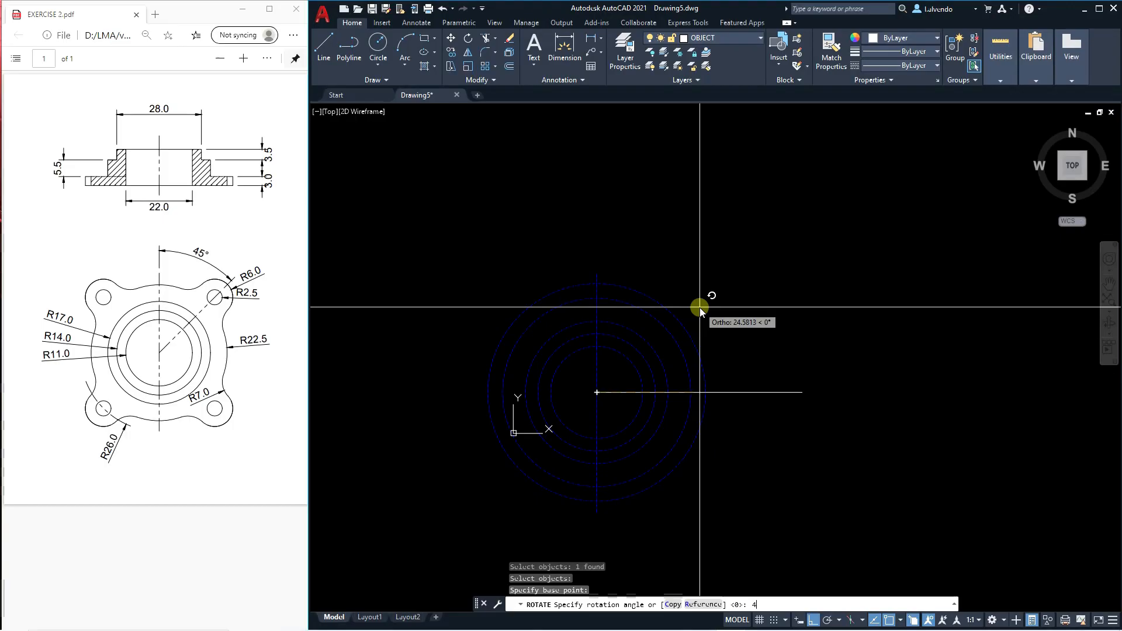
type("5")
key("Return")
key("Escape")
key("Escape")
key("Escape")
Shorten the outer end of the 45-degree line so that it ends just outside the radius 26 circle.
scroll(623, 307, "up", 4)
scroll(621, 291, "down", 3)
left_click(724, 252)
left_click(741, 235)
left_click(690, 289)
key("Escape")
key("Escape")
key("Escape")
scroll(689, 327, "up", 2)
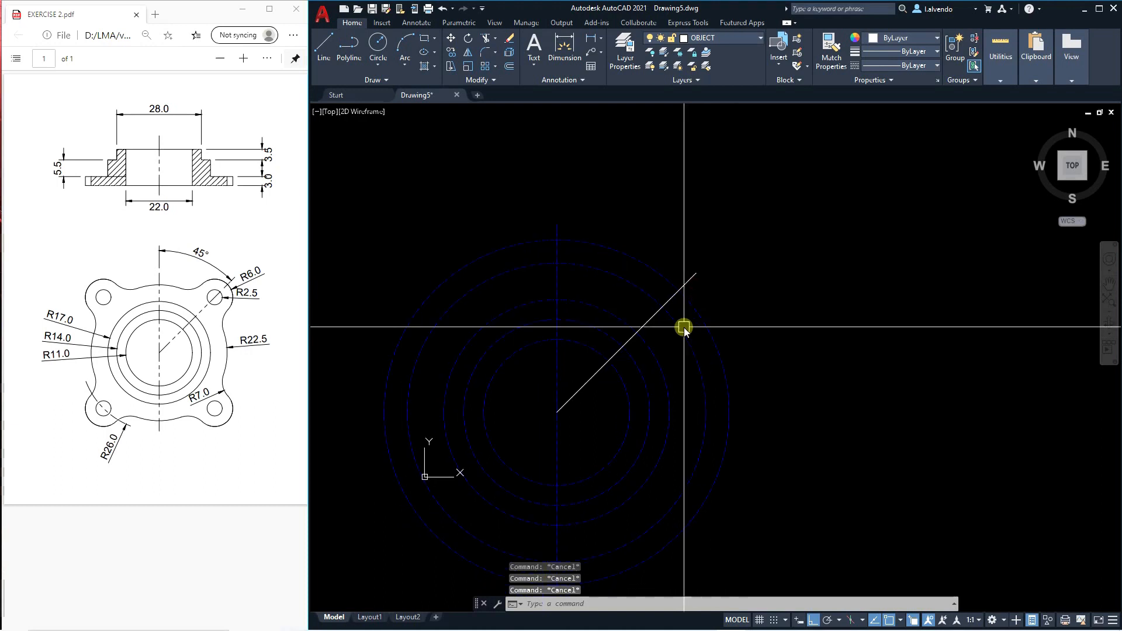
Match the properties of the vertical centerline onto the 45-degree line.
type("Nma")
key("Return")
left_click(556, 285)
left_click(649, 322)
key("Escape")
key("Escape")
key("Escape")
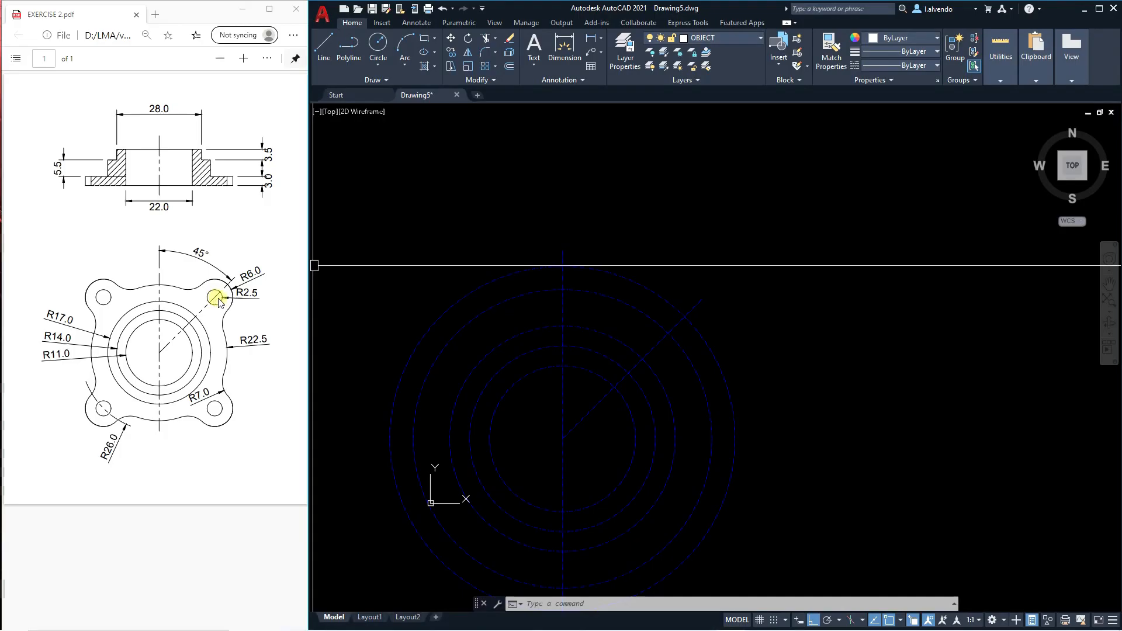
Draw a circle of radius 2.5 centred where the 45-degree line crosses the radius 26 circle.
middle_click_drag(633, 400, 637, 375)
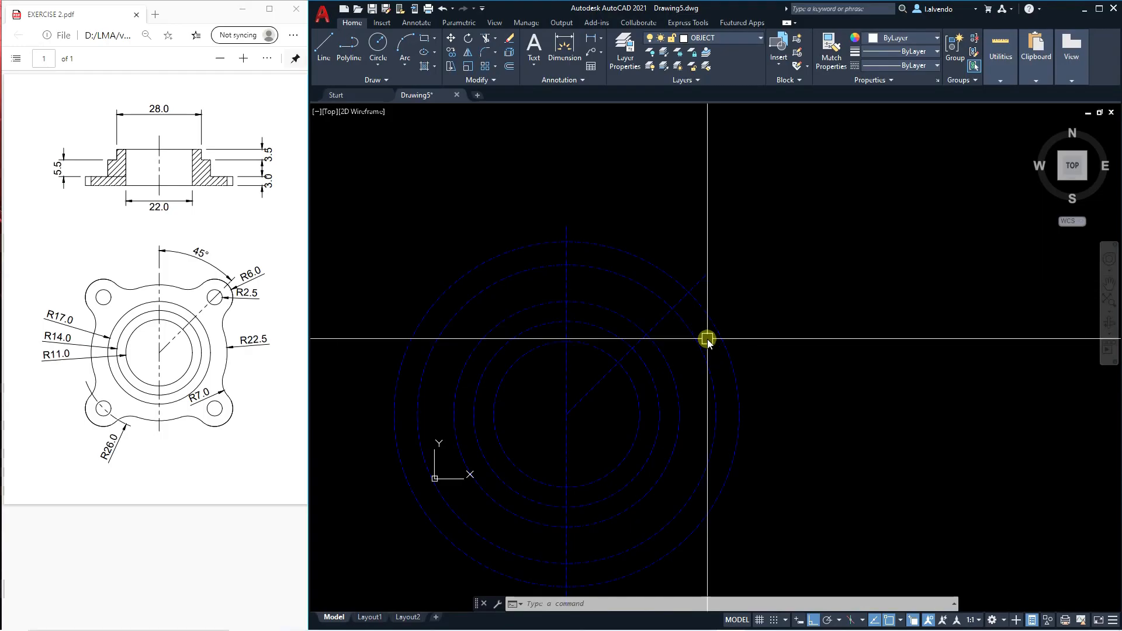
left_click(729, 340)
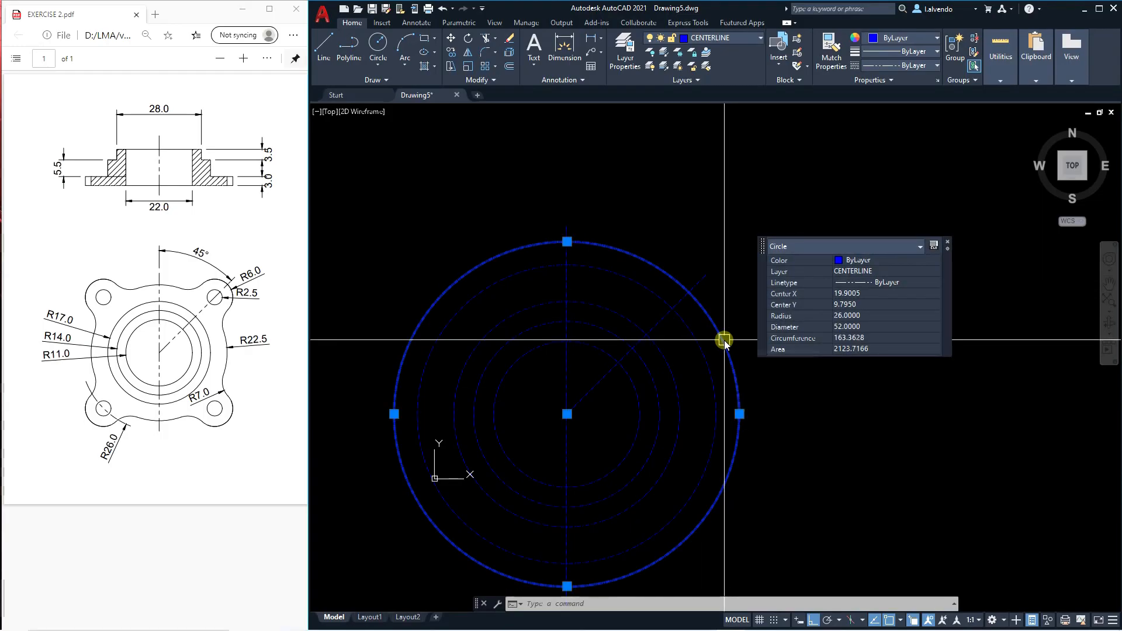
key("Escape")
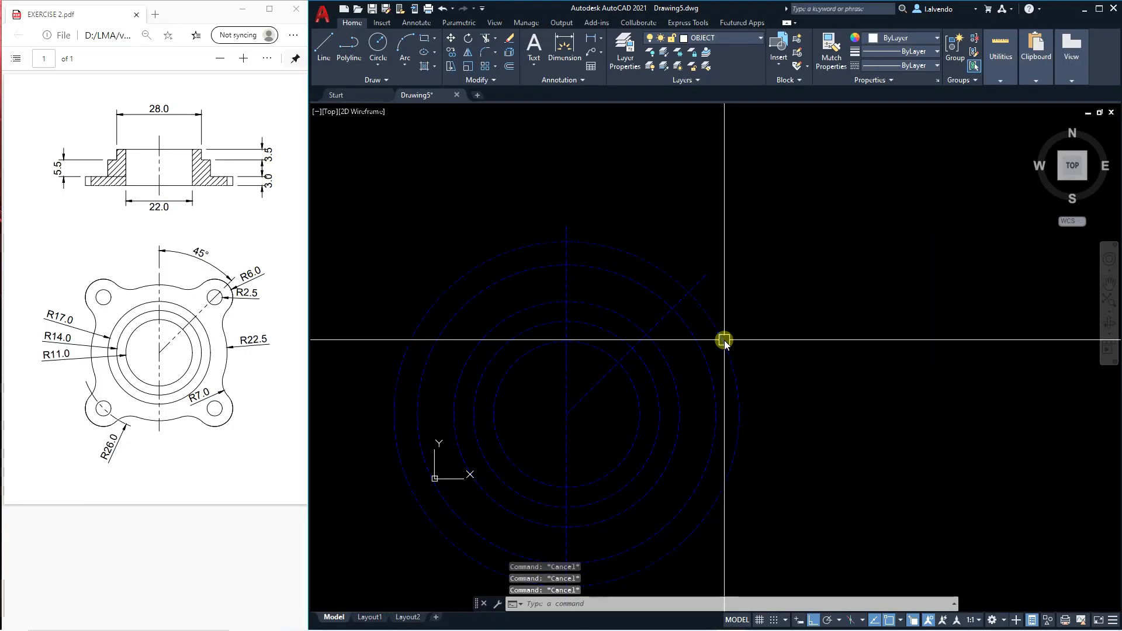
type("c")
key("Return")
left_click(690, 293)
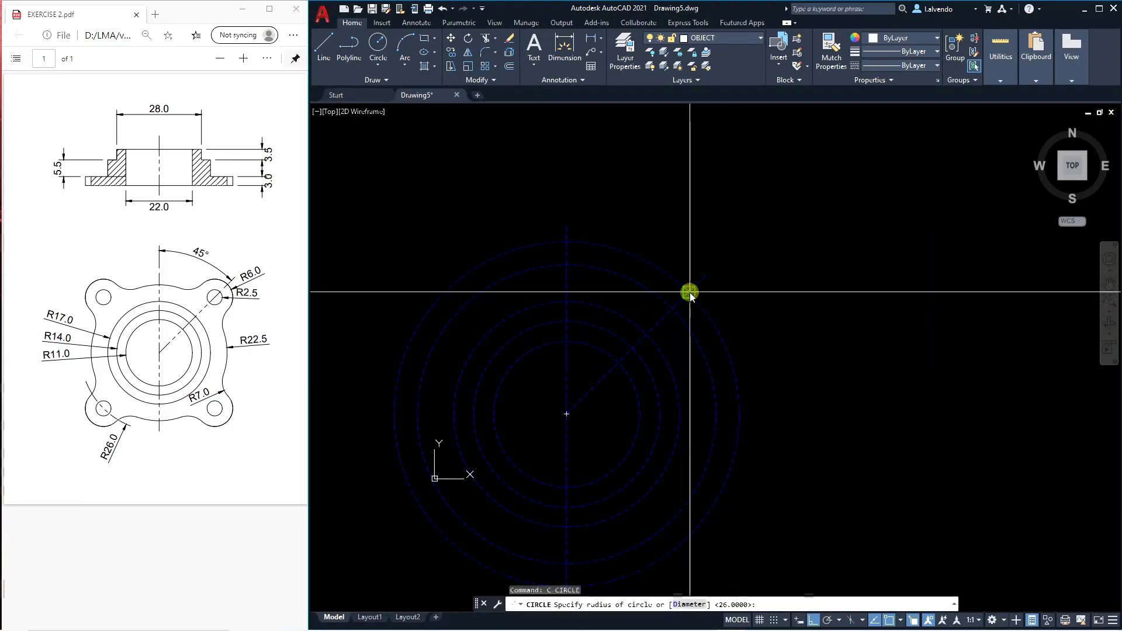
type("2.5")
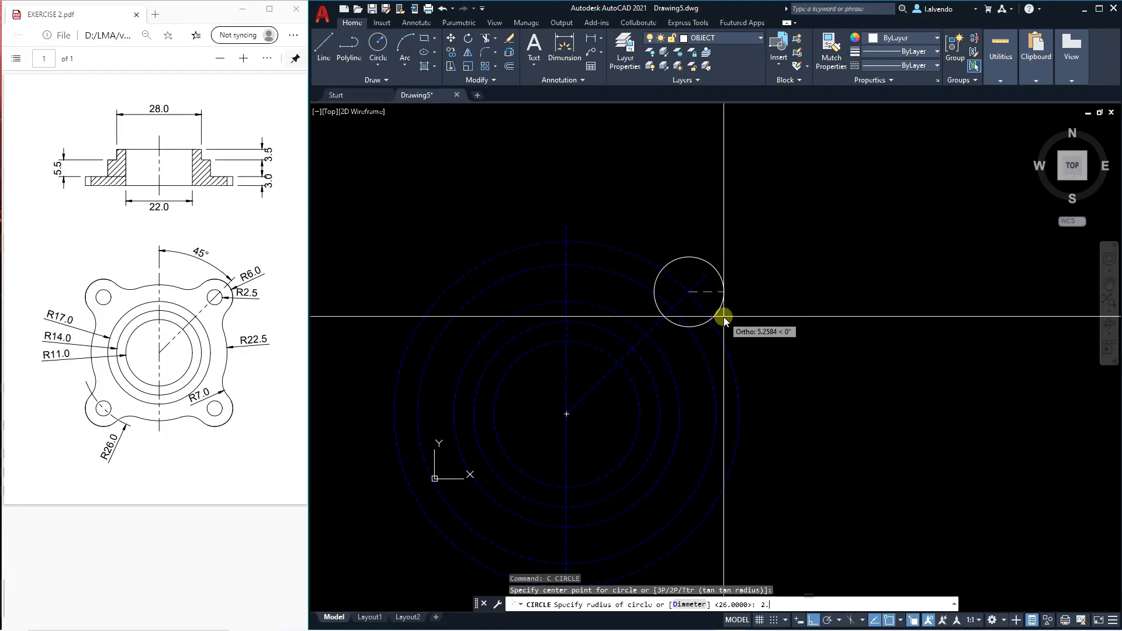
key("Return")
key("Escape")
key("Escape")
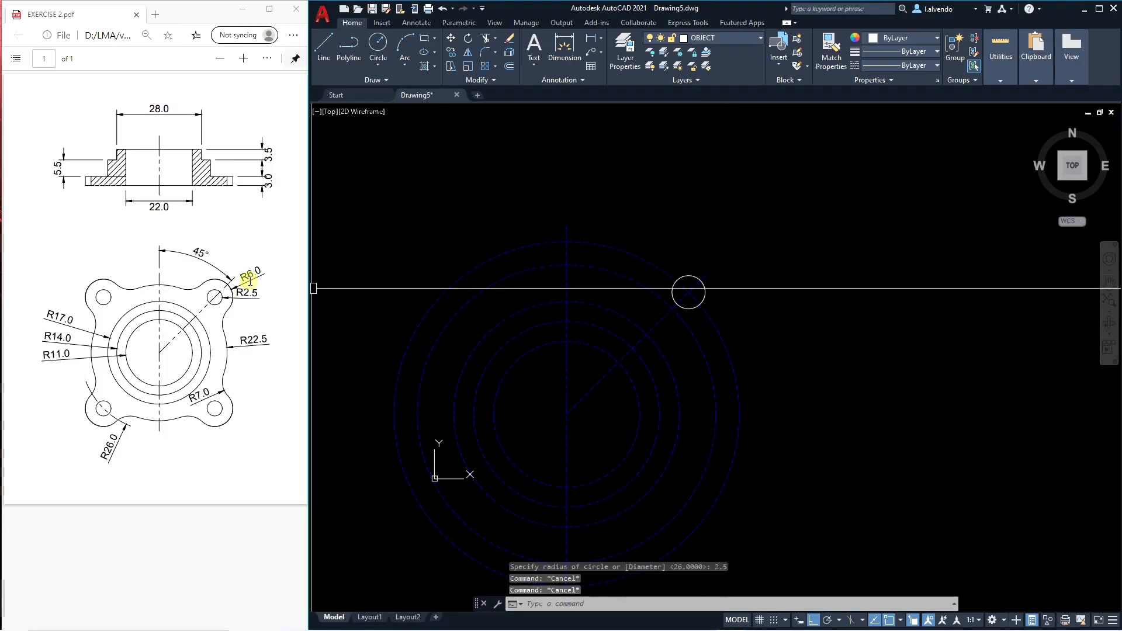
key("Escape")
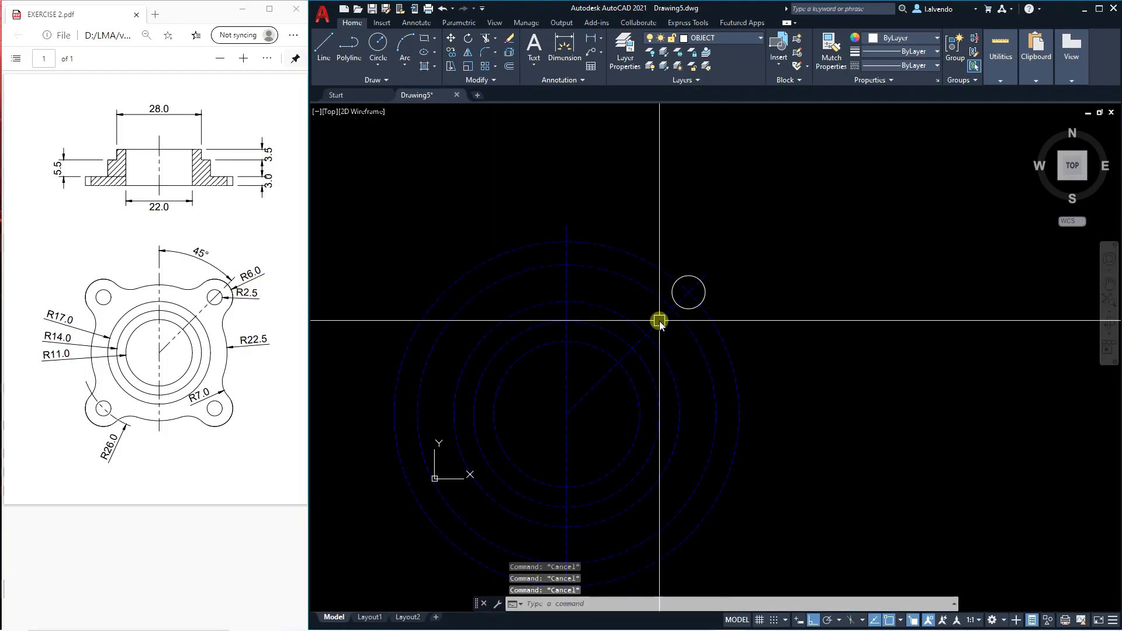
Draw a circle of radius 6 concentric with the radius 2.5 corner hole.
type("c")
key("Return")
left_click(690, 292)
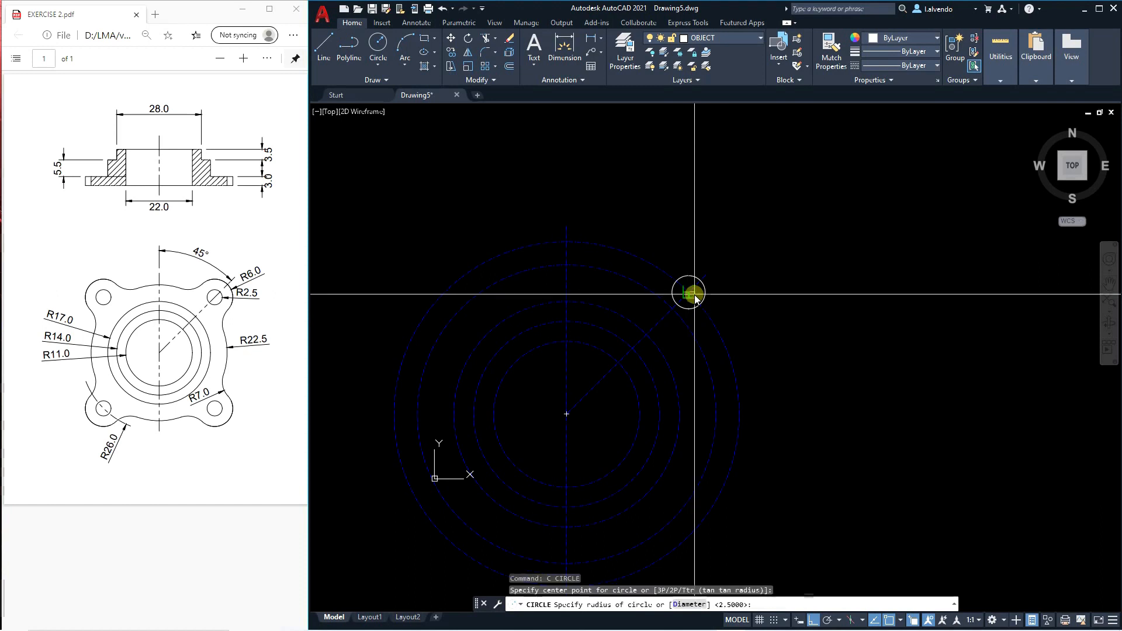
type("6")
key("Return")
key("Escape")
key("Escape")
key("Escape")
middle_click_drag(743, 354, 802, 337)
scroll(753, 314, "up", 3)
mouse_move(717, 380)
middle_mouse_down()
mouse_move(728, 339)
mouse_move(728, 352)
middle_mouse_up()
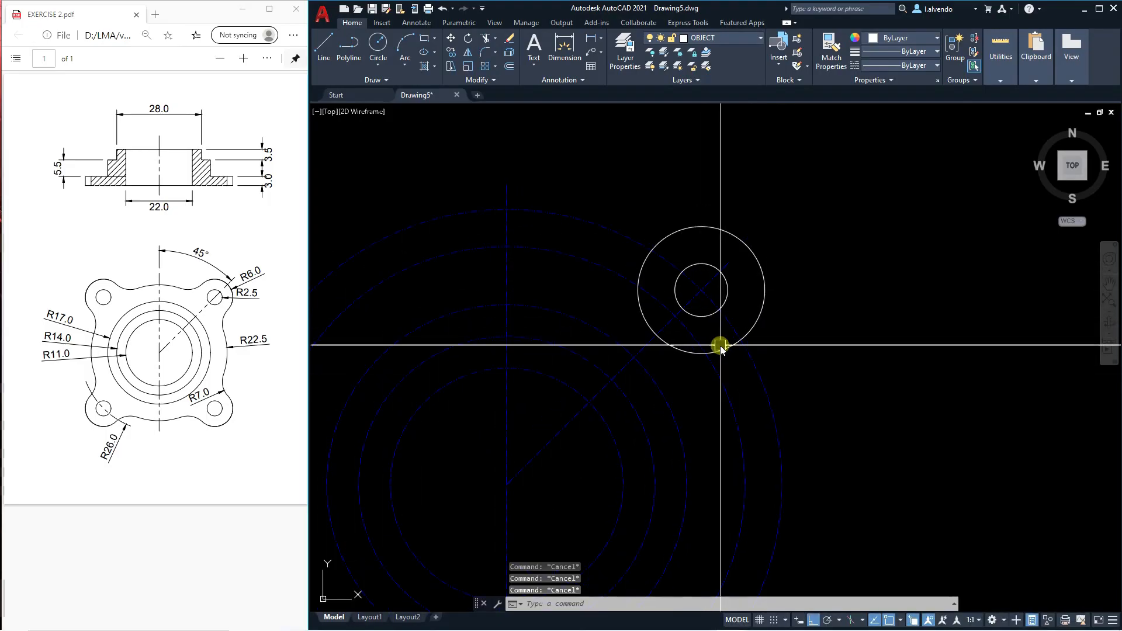
Trim the radius 6 circle and the radius 22.5 circle where they overlap, leaving the open lug arc.
left_click(615, 275)
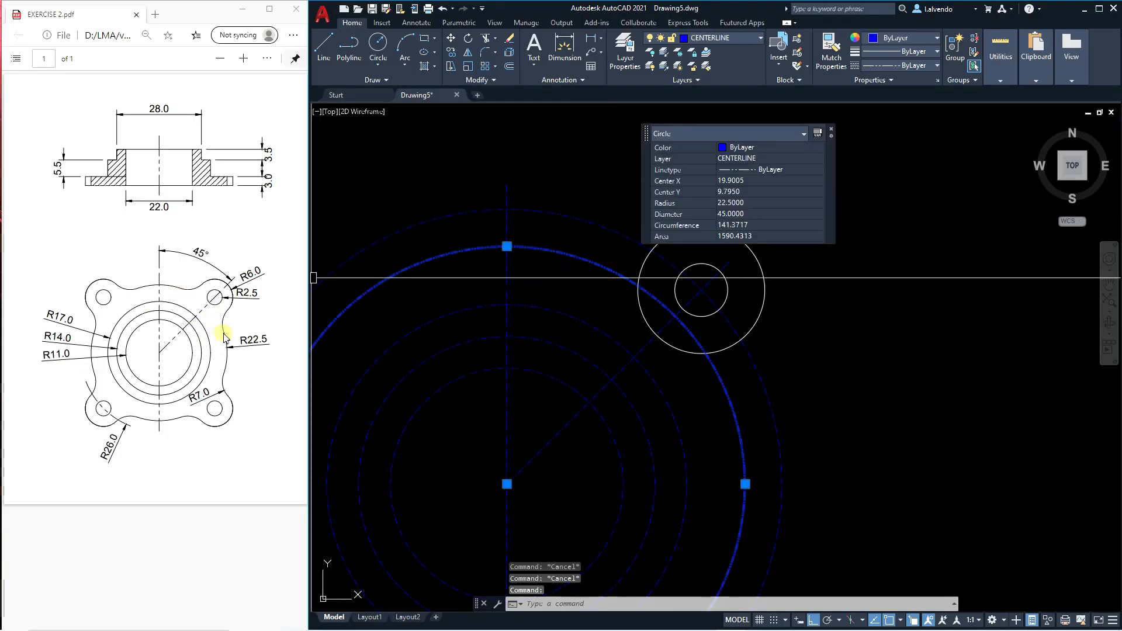
middle_click_drag(667, 346, 606, 361)
key("Escape")
key("Escape")
key("Escape")
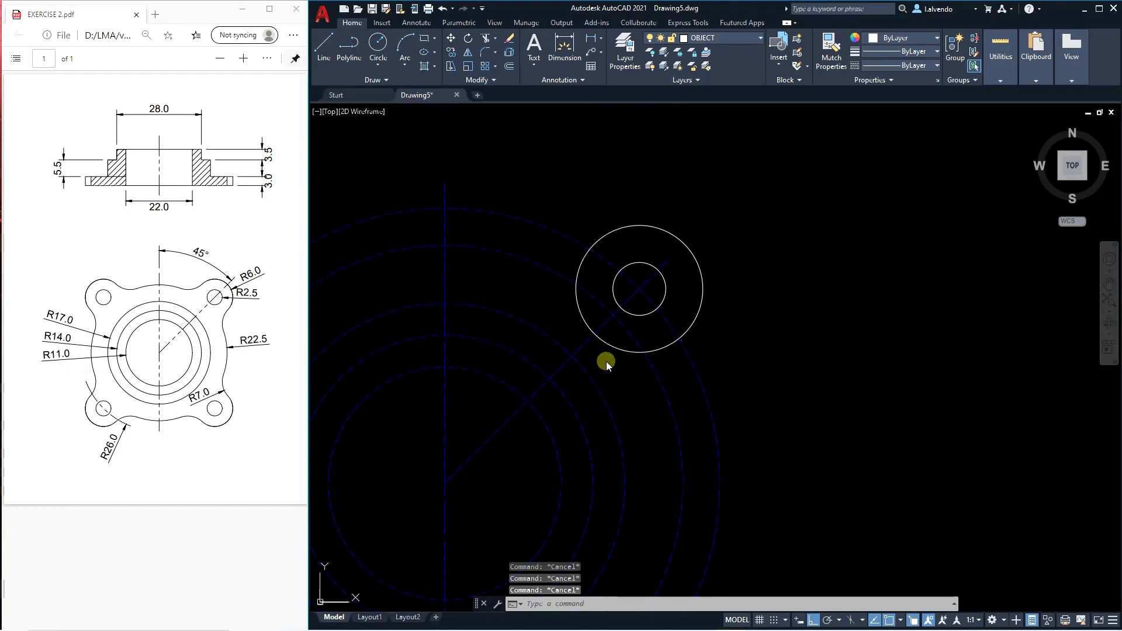
type("tr")
key("Return")
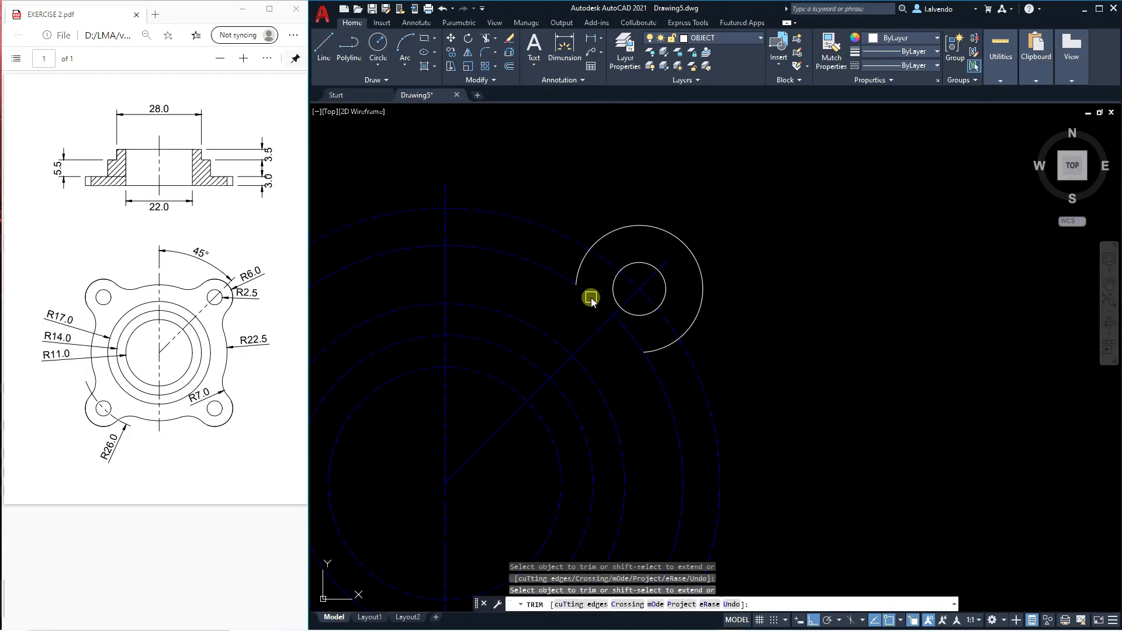
key("Escape")
scroll(628, 333, "down", 5)
scroll(591, 321, "up", 2)
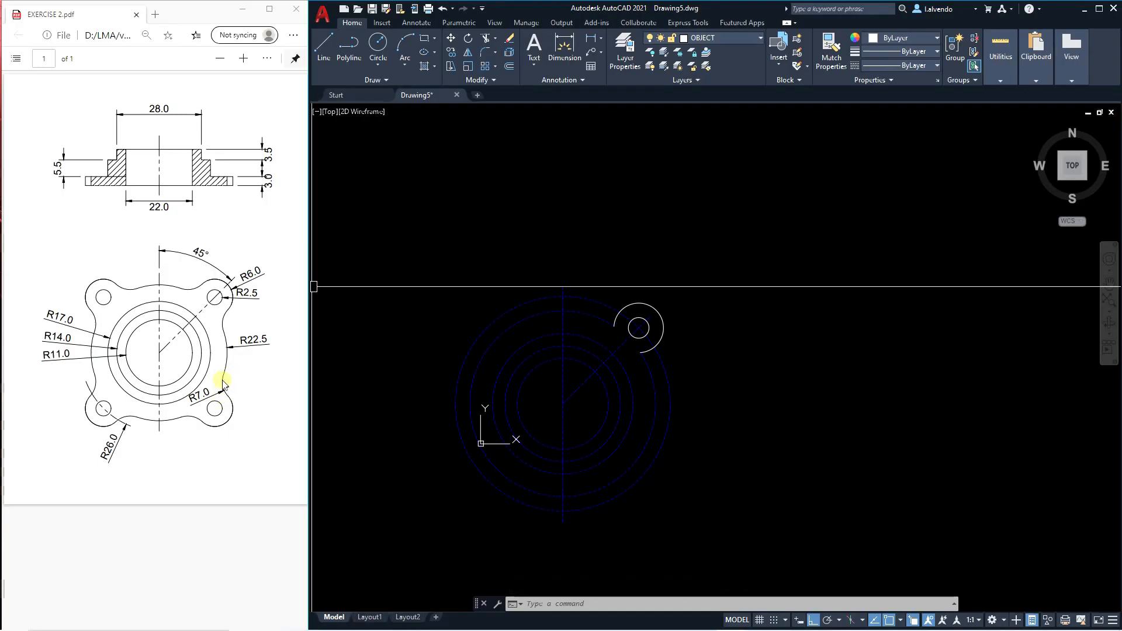
Fillet the upper-left end of the lug arc to the radius 22.5 circle with a radius of 7.
key("Escape")
scroll(635, 328, "up", 5)
key("Escape")
key("Escape")
middle_click_drag(590, 377, 609, 356)
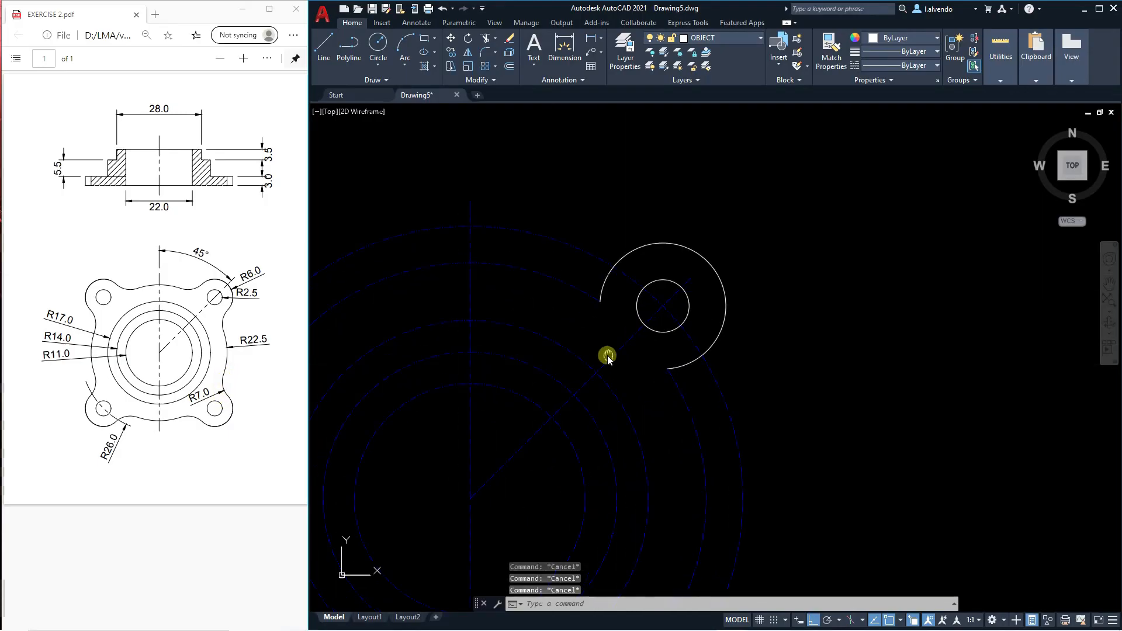
type("f")
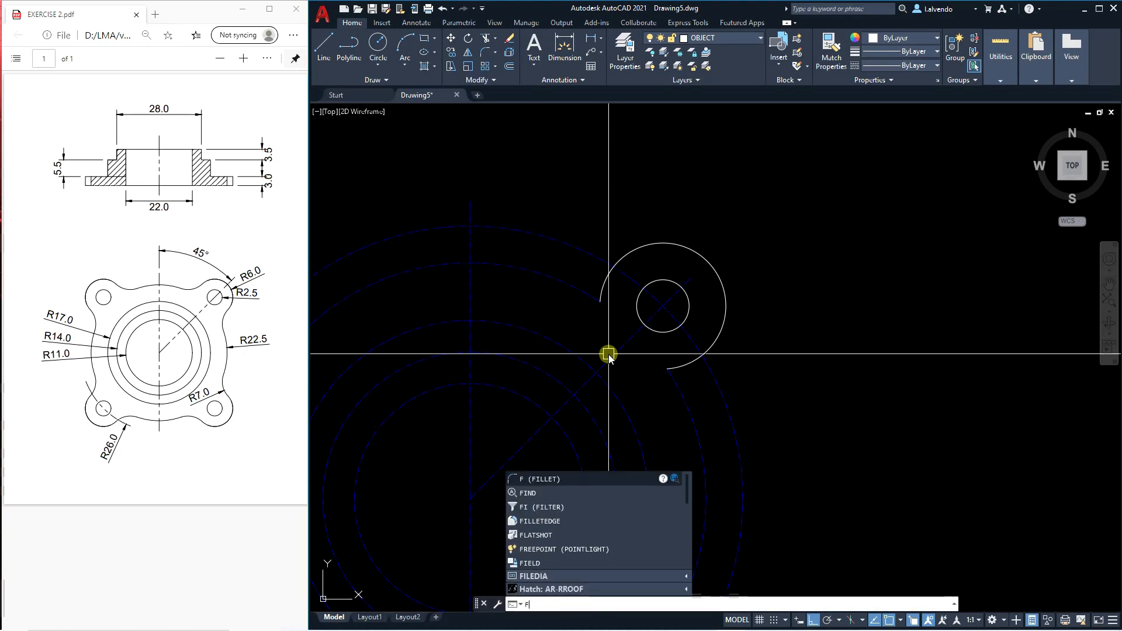
key("Return")
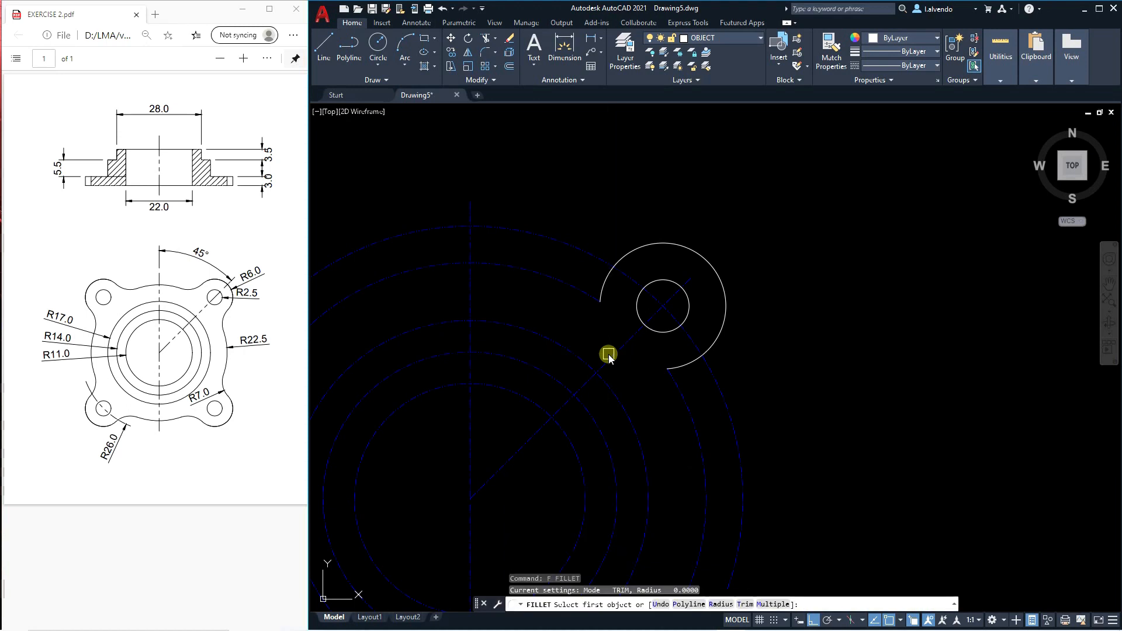
type("R")
key("Return")
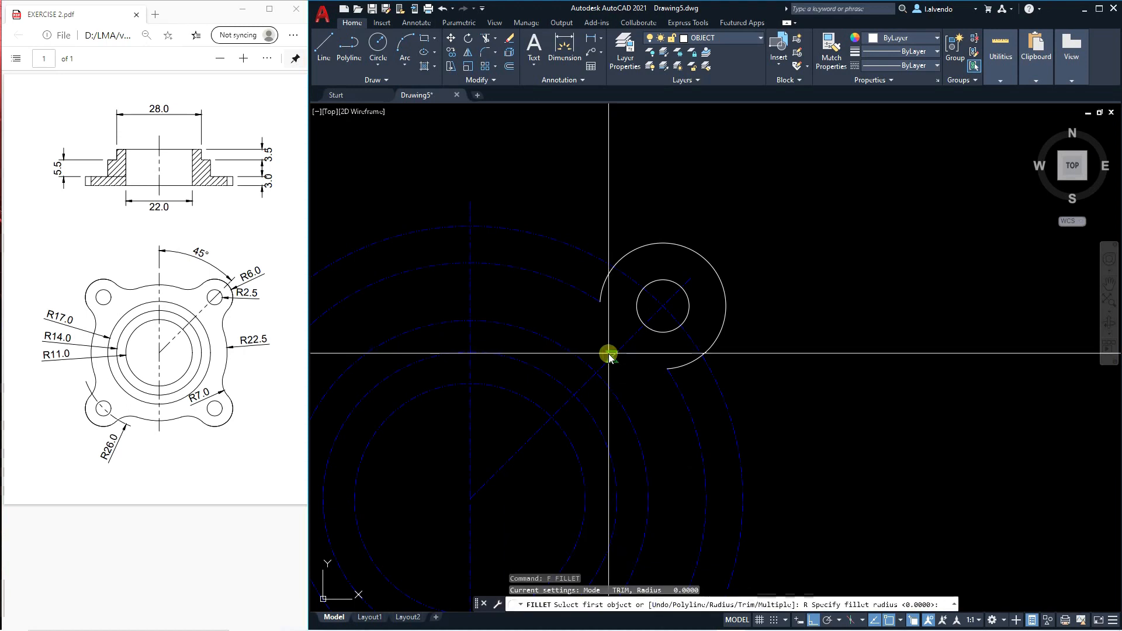
type("7")
key("Return")
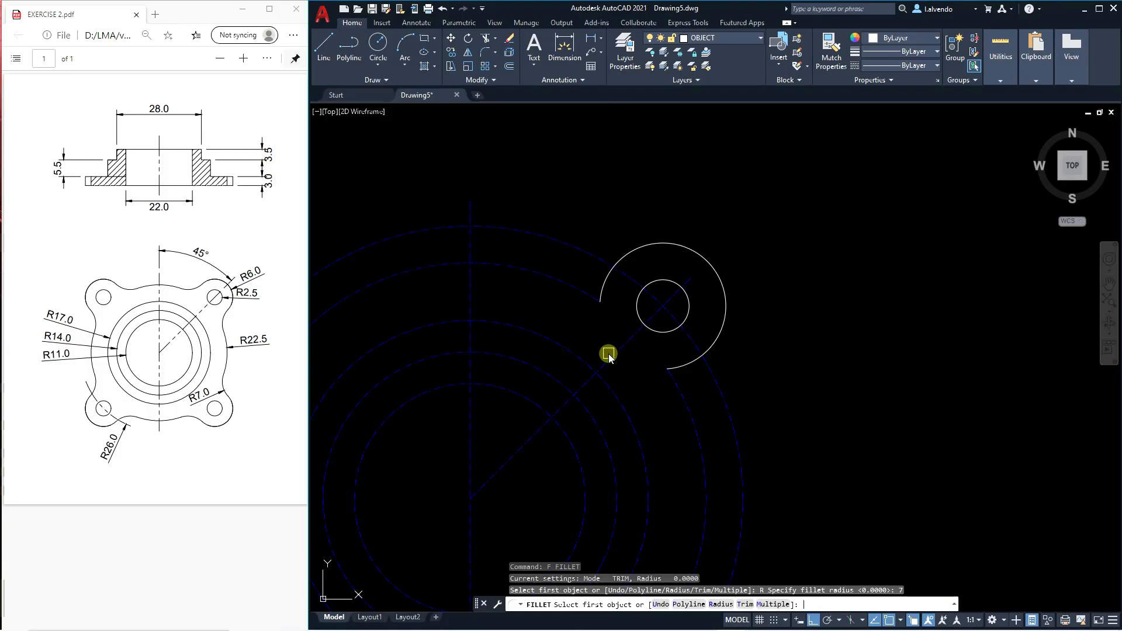
left_click(602, 287)
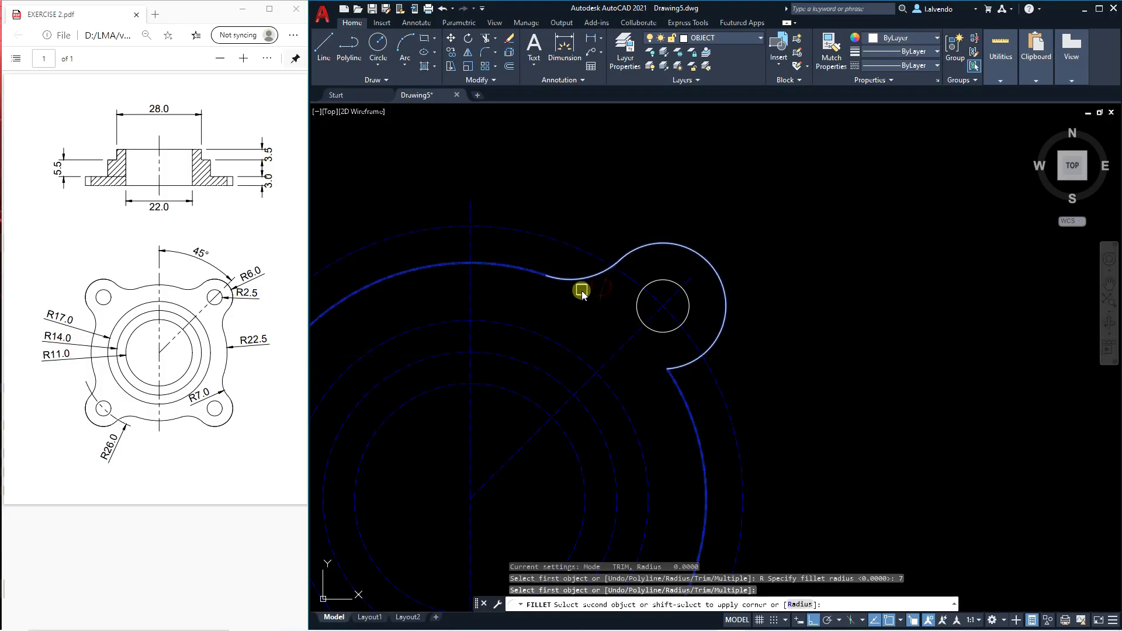
left_click(581, 291)
scroll(600, 310, "down", 2)
scroll(599, 309, "down", 2)
scroll(653, 347, "up", 4)
Fillet the lower end of the lug arc to the radius 22.5 circle with the same radius of 7.
key("Return")
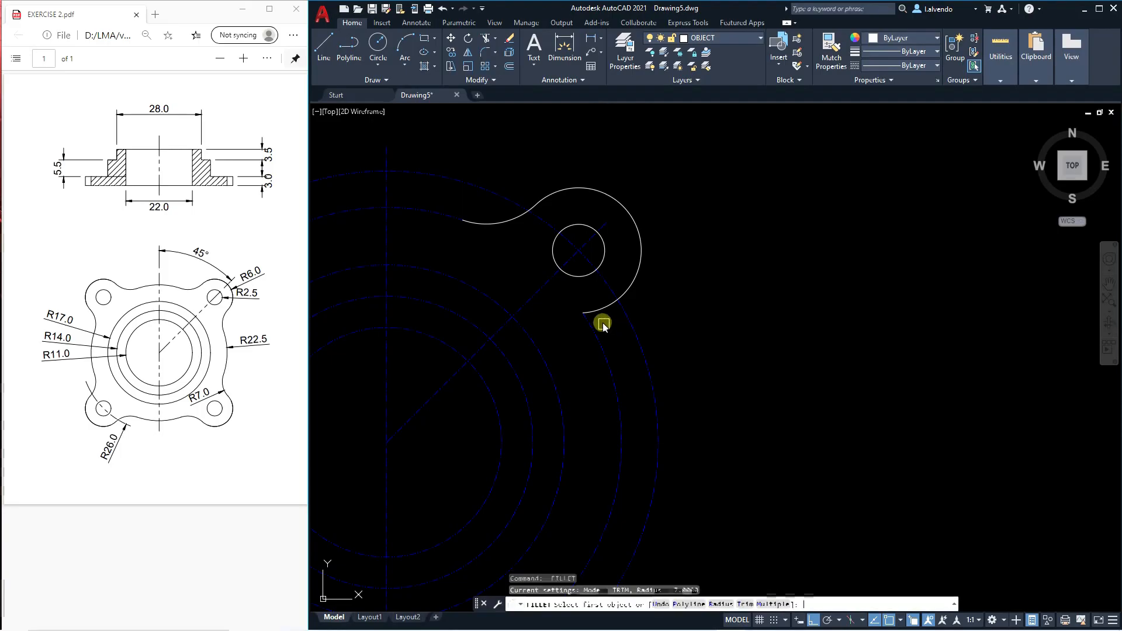
left_click(598, 310)
left_click(596, 338)
scroll(598, 336, "down", 4)
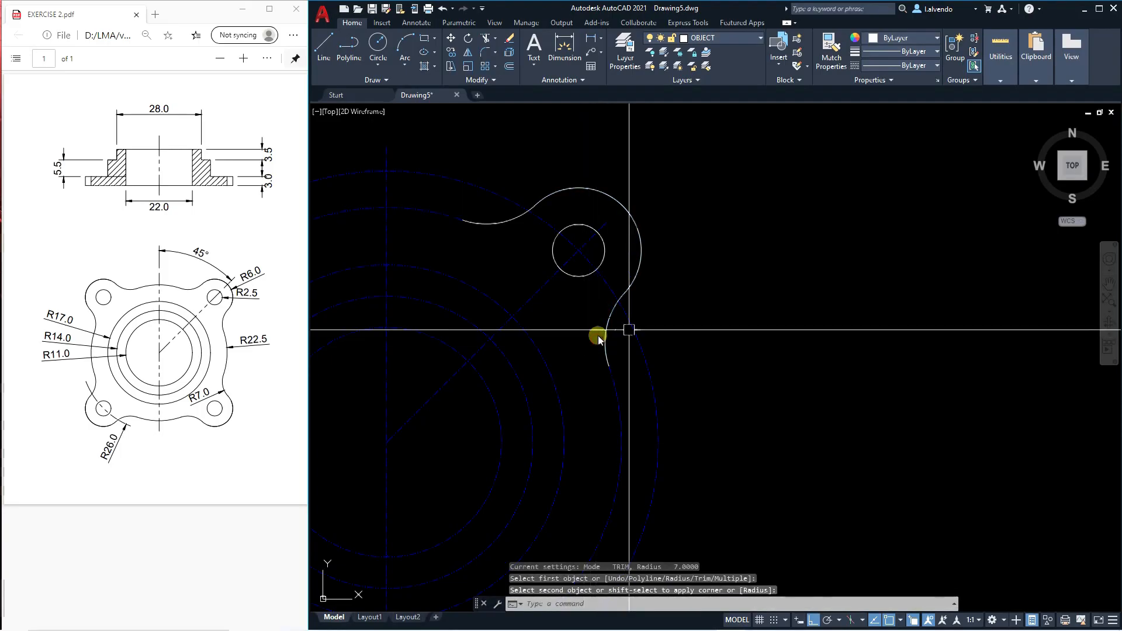
key("Escape")
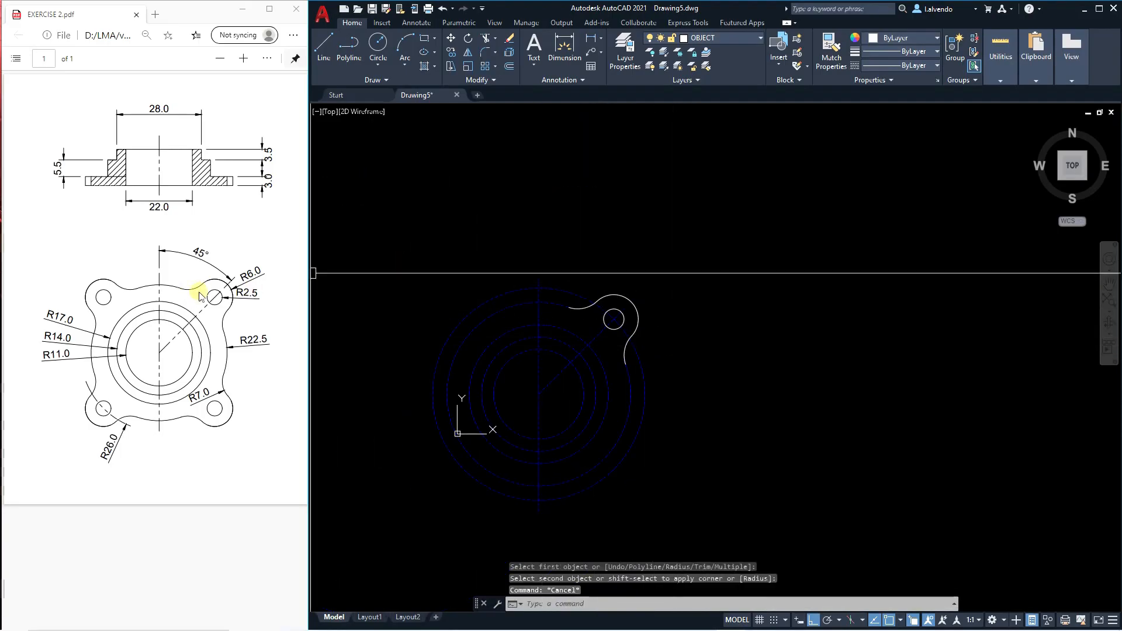
middle_click_drag(593, 366, 618, 338)
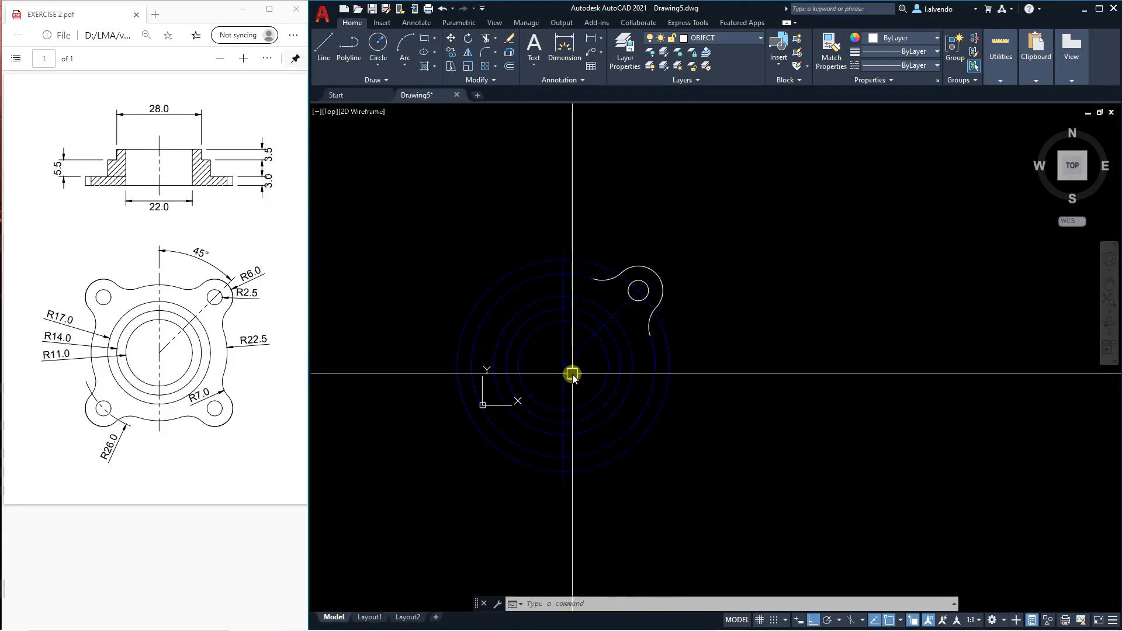
key("Escape")
key("Escape")
key("Escape")
scroll(570, 364, "up", 2)
middle_click_drag(586, 415, 631, 397)
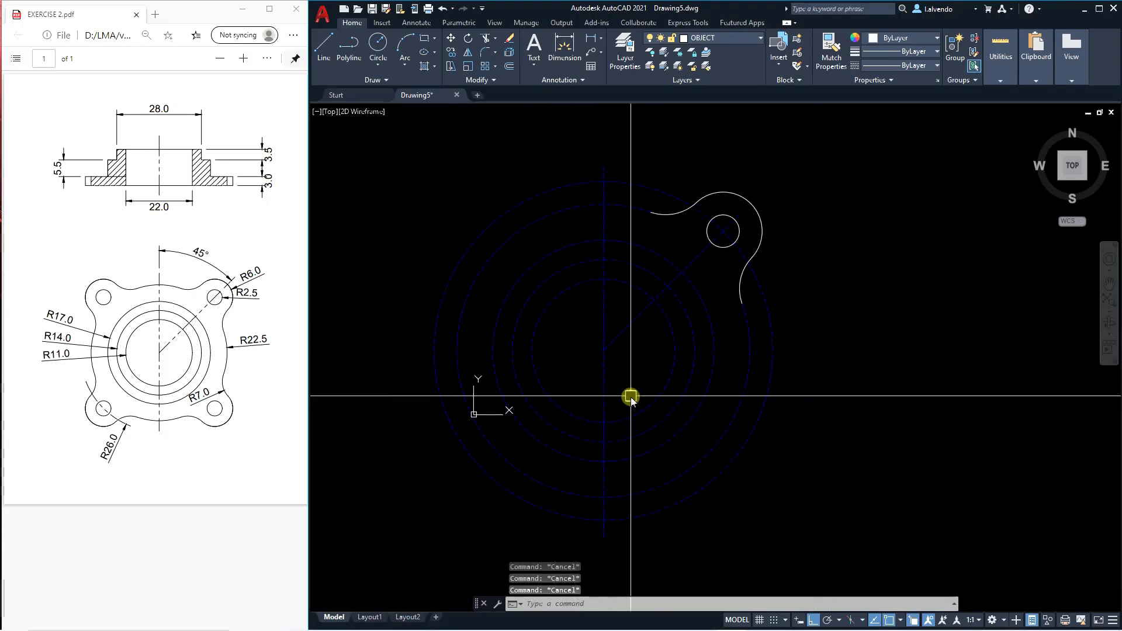
type("pl")
key("Return")
key("Escape")
key("Escape")
Copy the vertical centerline to the empty area right of the circles.
middle_click_drag(609, 385, 597, 375)
type("co")
key("Return")
scroll(561, 353, "down", 2)
key("Return")
left_click(597, 350)
left_click(865, 391)
key("Escape")
key("Escape")
key("Escape")
Rotate the copied centerline into a horizontal position.
middle_click_drag(877, 409, 854, 412)
key("Escape")
type("r")
key("Return")
left_click(865, 388)
left_click(823, 359)
key("Return")
left_click(826, 343)
left_click(842, 407)
Move the horizontal centerline by its midpoint onto the centre of the concentric circles.
type("m")
key("Return")
left_click(825, 348)
scroll(562, 352, "up", 5)
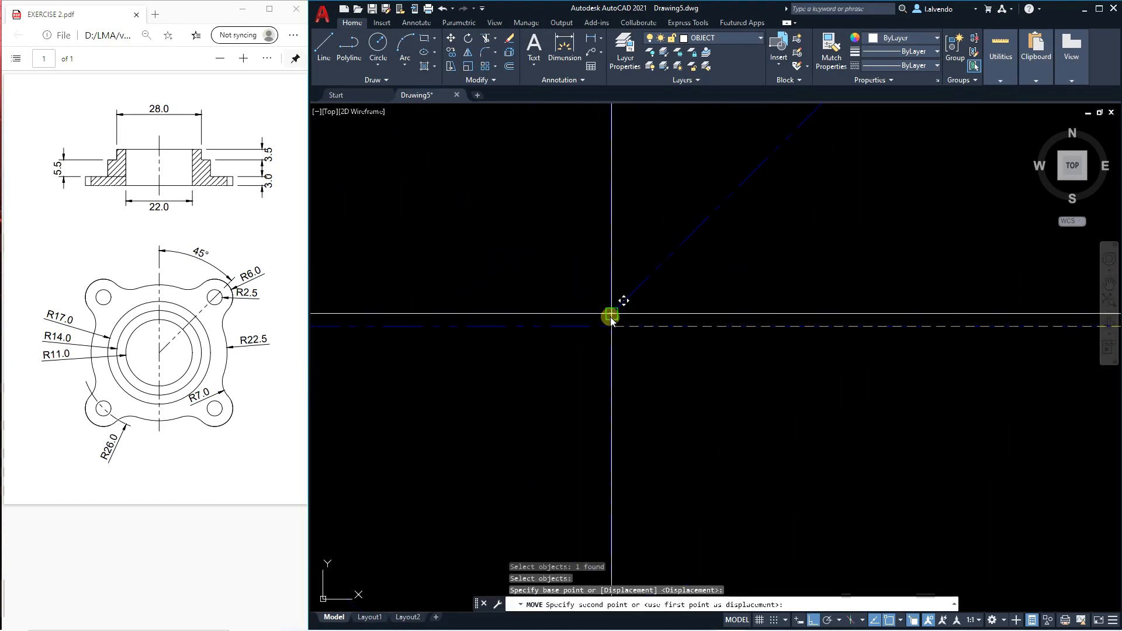
key("Escape")
scroll(598, 351, "down", 5)
key("Escape")
key("Escape")
key("Escape")
middle_click_drag(645, 351, 643, 359)
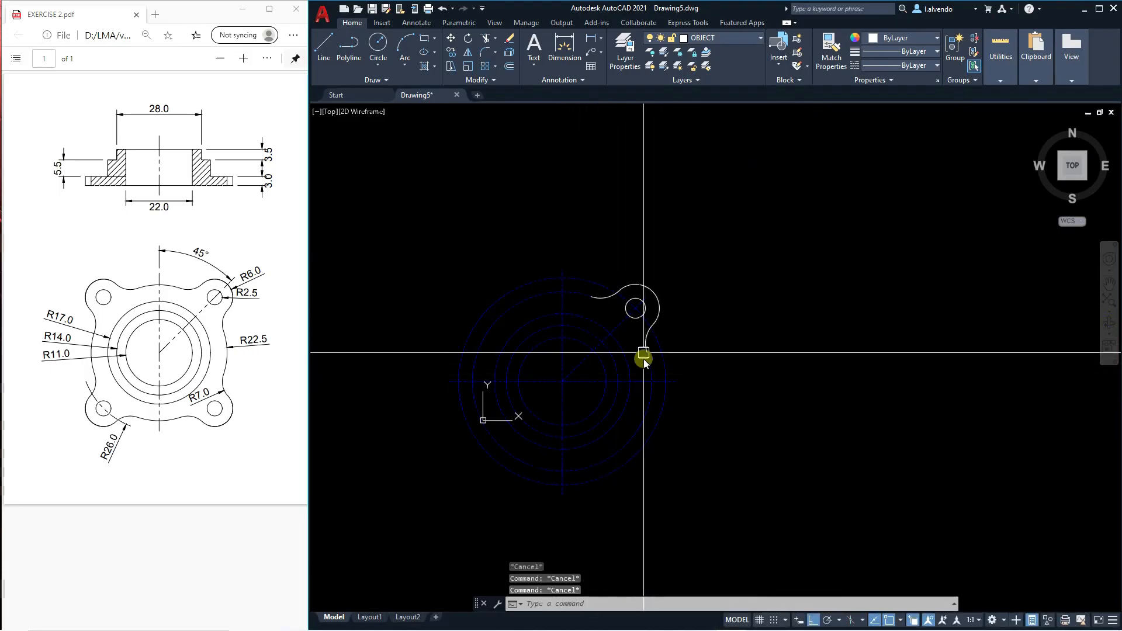
type("mi")
key("Return")
scroll(646, 330, "up", 3)
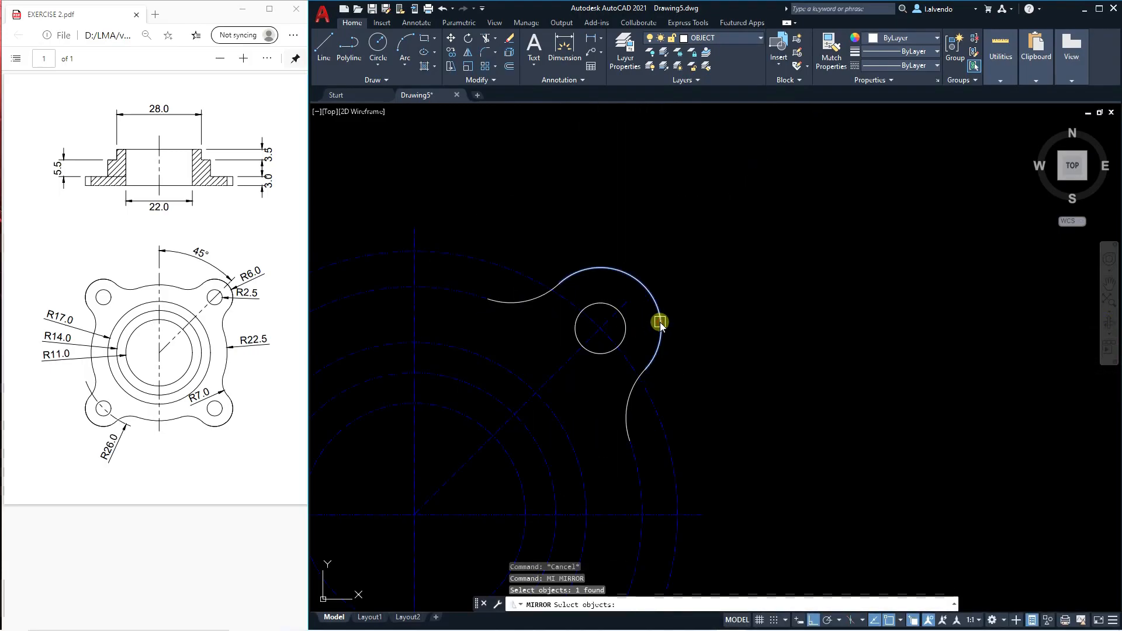
key("Escape")
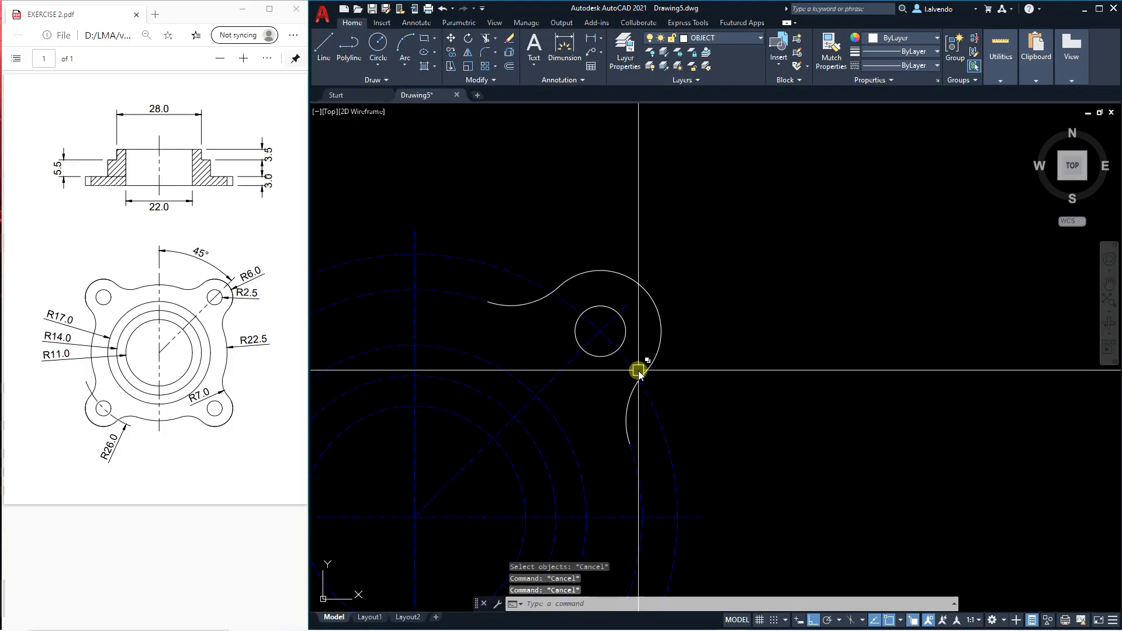
Join the lug arc and its two fillets into a single polyline.
type("j")
key("Return")
key("Escape")
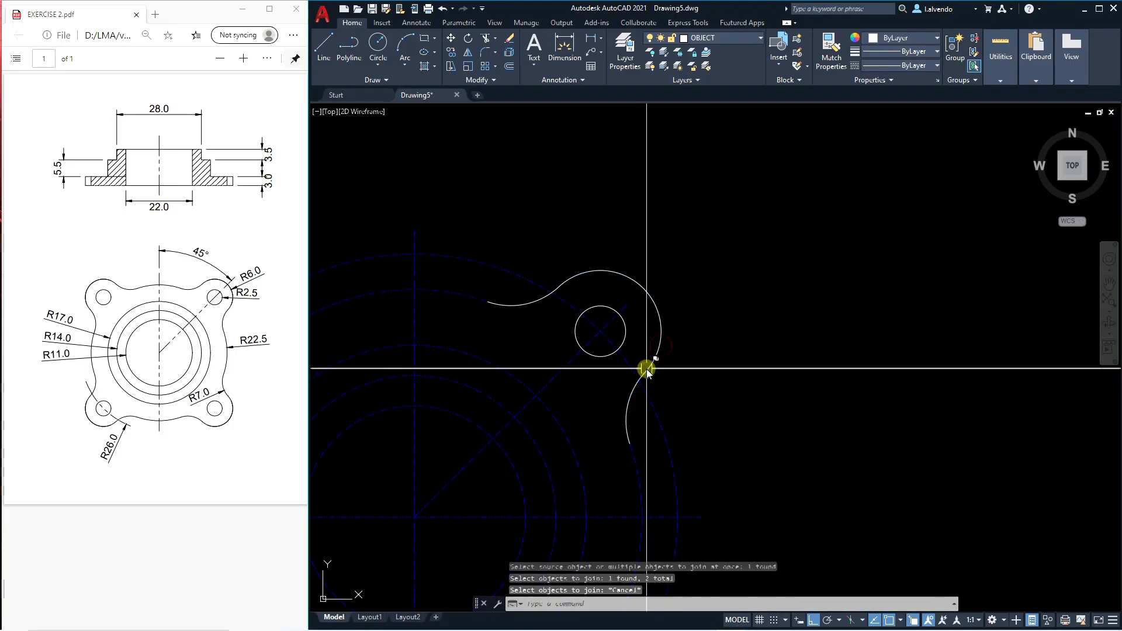
left_click(632, 405)
left_click(647, 366)
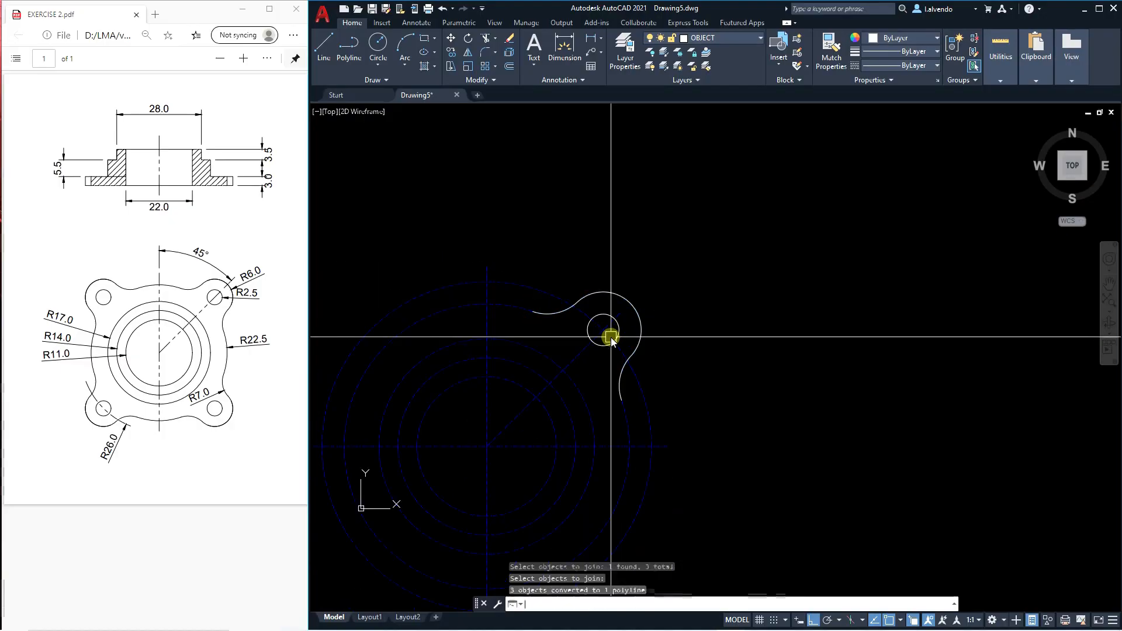
key("Escape")
key("Escape")
key("Escape")
Mirror the joined lug outline across the vertical centerline, keeping the original.
type("mi")
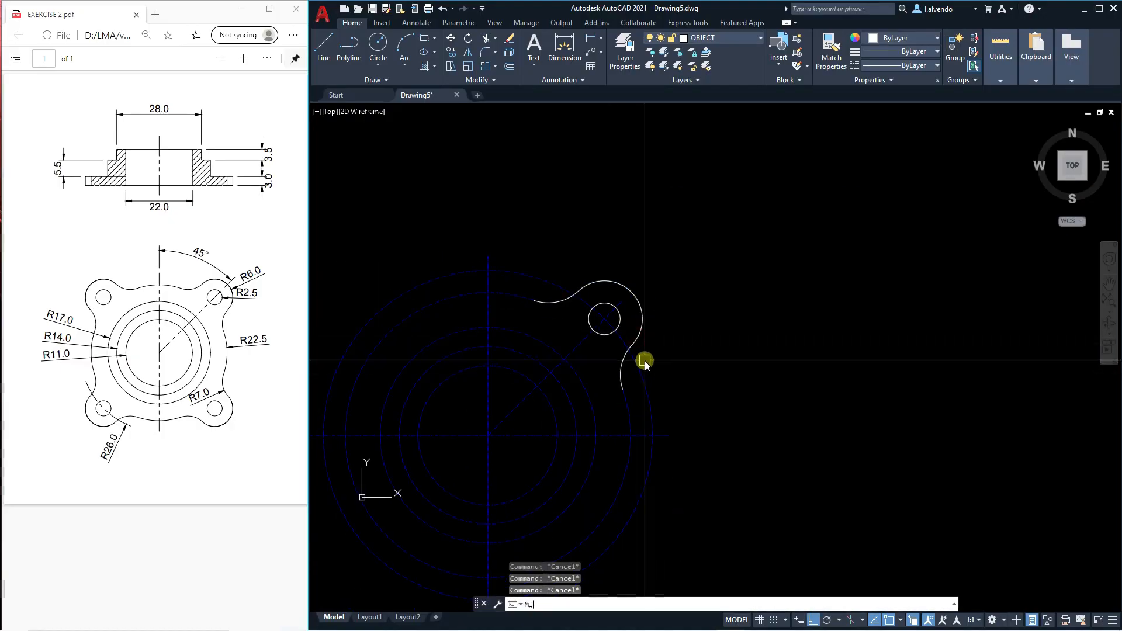
key("Return")
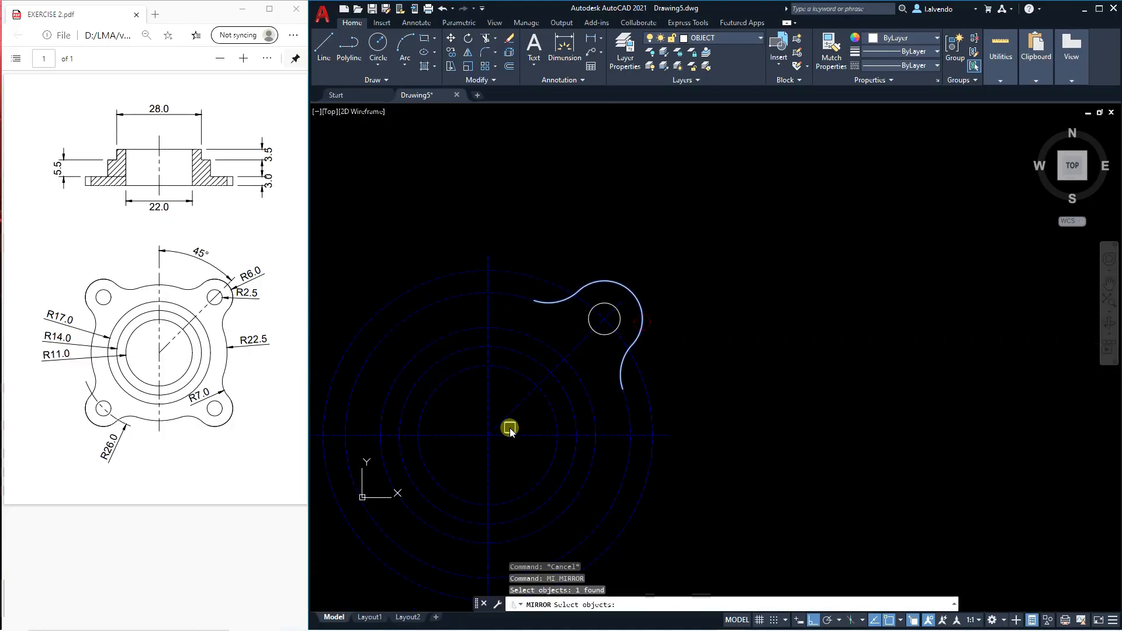
left_click(485, 437)
left_click(529, 238)
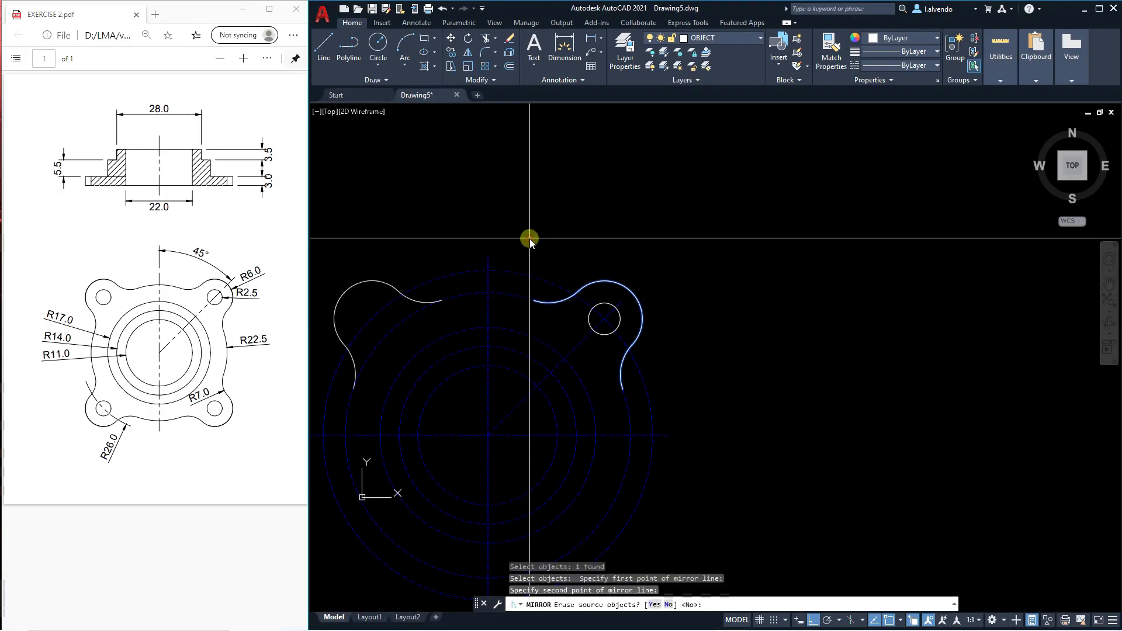
key("Return")
key("Escape")
Mirror the radius 2.5 corner hole across the vertical centerline, keeping the original.
middle_click_drag(560, 339, 611, 327)
key("Return")
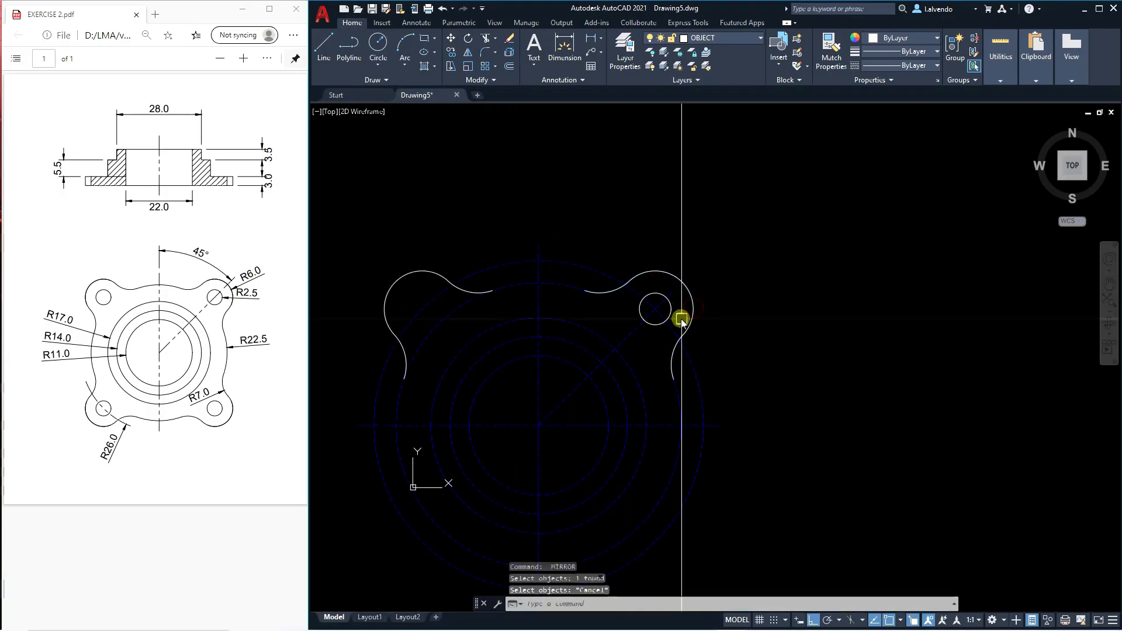
key("Return")
left_click(542, 428)
left_click(574, 238)
right_click(574, 238)
key("Escape")
Mirror both upper lug outlines and their holes across the horizontal centerline, keeping the originals.
middle_click_drag(636, 332, 705, 314)
key("Return")
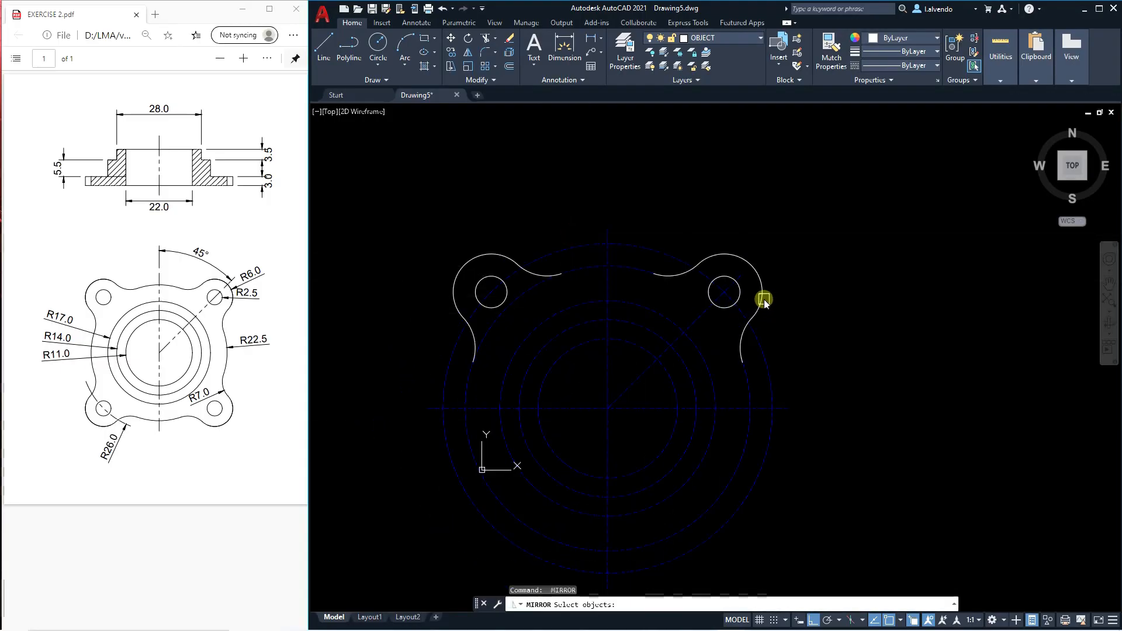
left_click(513, 295)
left_click(502, 254)
scroll(539, 258, "down", 2)
key("Return")
left_click(473, 356)
left_click(409, 374)
key("Return")
key("Escape")
key("Escape")
key("Escape")
middle_click_drag(531, 309, 531, 331)
scroll(531, 331, "up", 2)
scroll(531, 330, "up", 2)
mouse_move(557, 372)
middle_mouse_down()
mouse_move(585, 324)
mouse_move(603, 328)
middle_mouse_up()
scroll(586, 324, "down", 4)
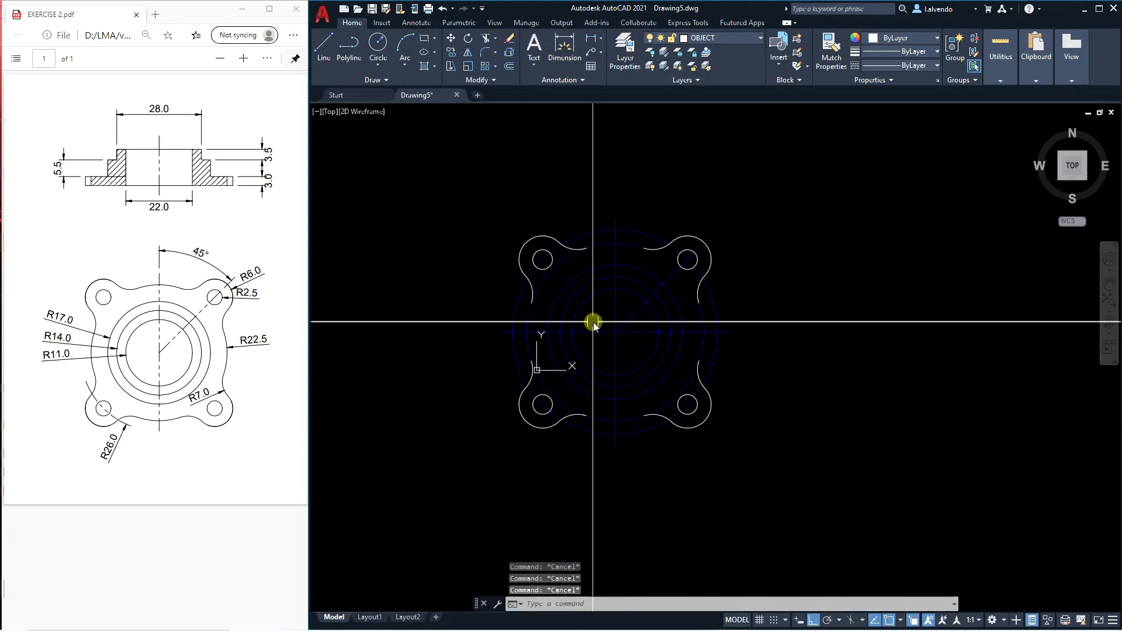
Erase the radius 26 construction circle.
left_click(715, 306)
type("E")
key("Return")
key("Escape")
scroll(541, 373, "up", 6)
middle_click_drag(648, 508, 585, 429)
scroll(585, 412, "down", 2)
key("Escape")
key("Escape")
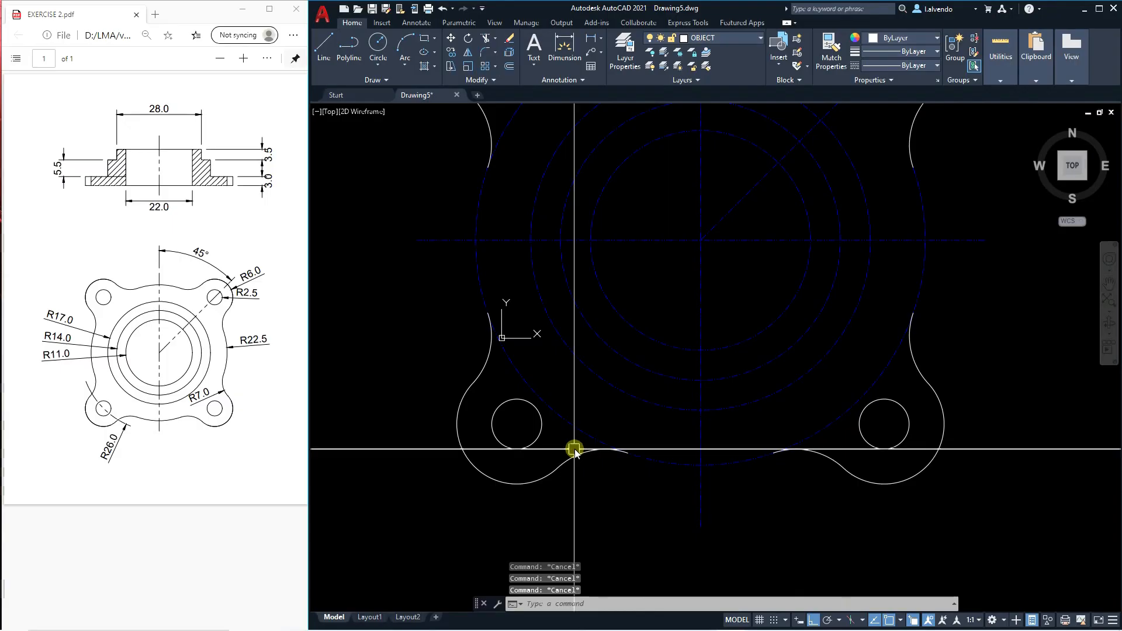
Trim the radius 22.5 circle at the lugs, leaving only the arcs that connect neighbouring fillets.
type("tr")
key("Return")
scroll(553, 433, "down", 4)
scroll(653, 429, "up", 2)
left_click(648, 430)
scroll(650, 428, "down", 2)
scroll(671, 313, "up", 2)
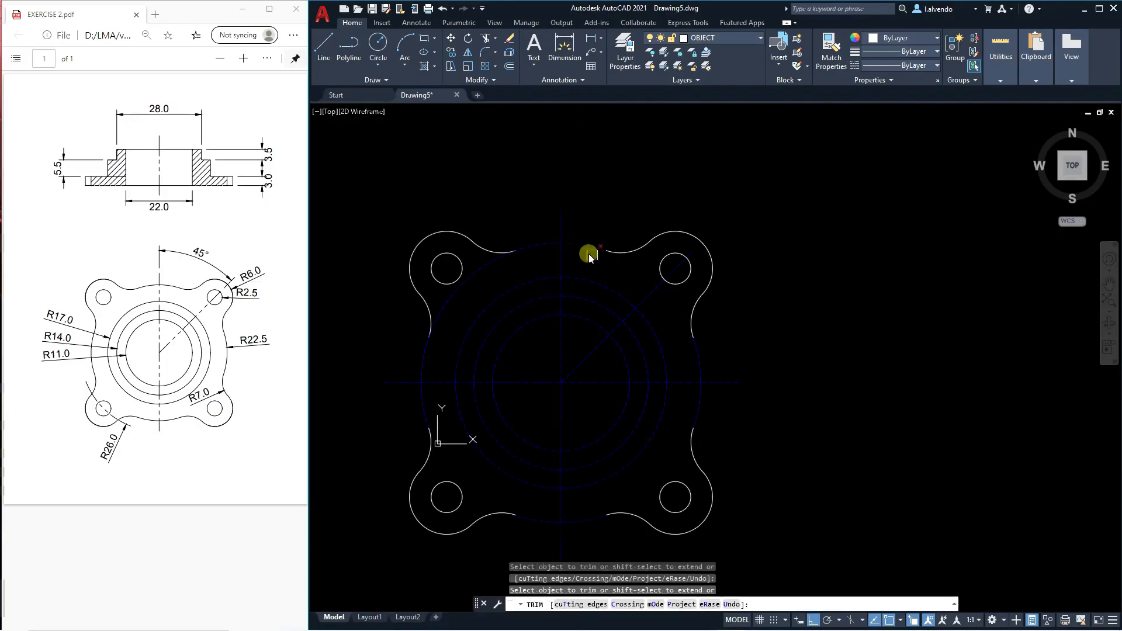
key("Escape")
Match the properties of the upper-left lug outline onto the four radius 22.5 connecting arcs.
type("ma")
key("Return")
left_click(499, 231)
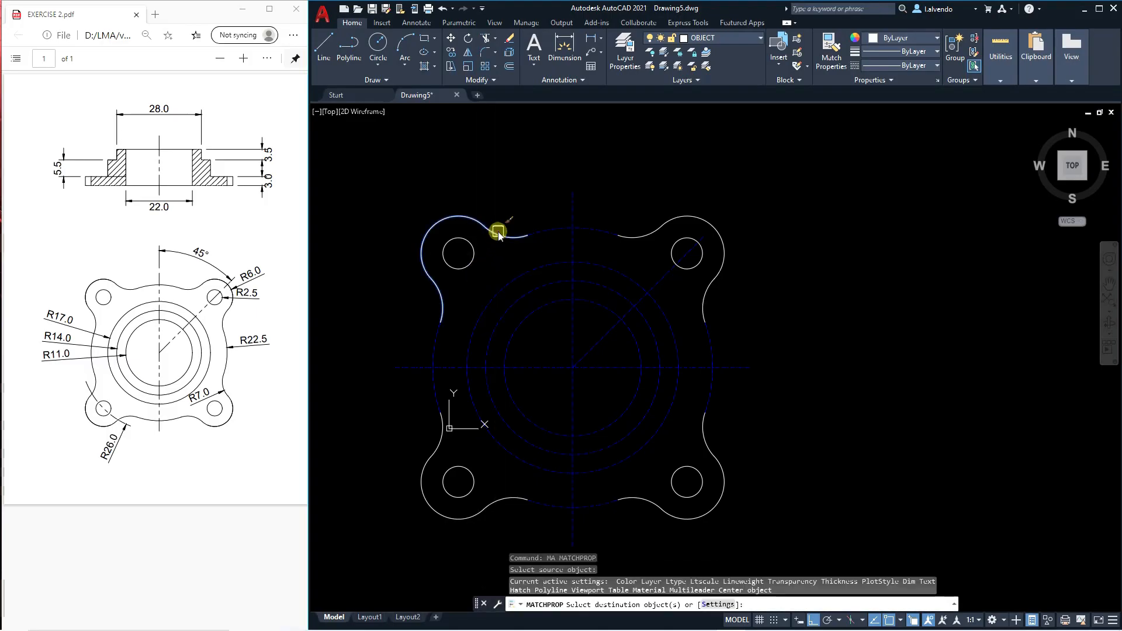
left_click(701, 302)
left_click(559, 469)
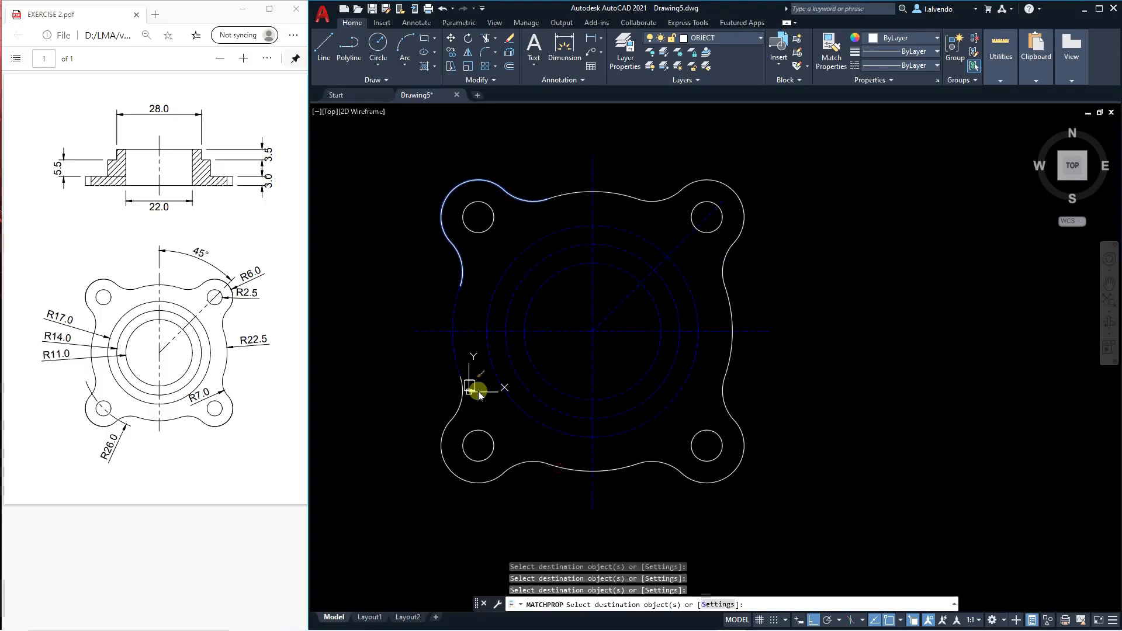
left_click(449, 349)
key("Escape")
key("Escape")
scroll(485, 337, "down", 2)
Match the properties of the lower outline arc onto the radius 17, 14 and 11 circles.
key("space")
left_click(573, 420)
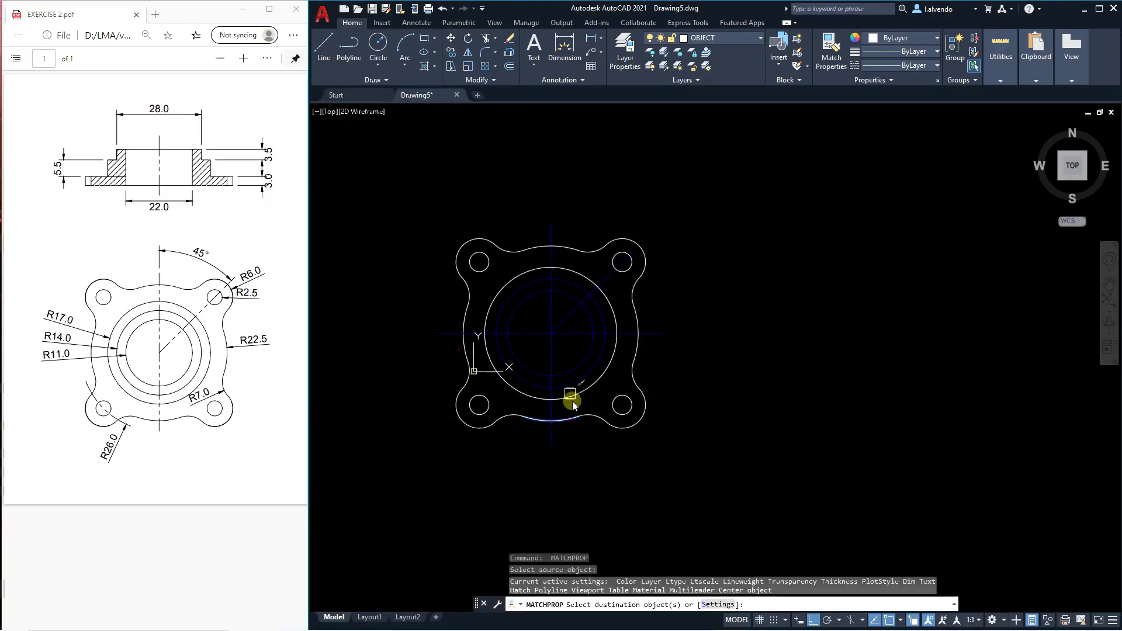
left_click(573, 396)
left_click(572, 380)
left_click(574, 364)
key("Escape")
key("Escape")
scroll(584, 365, "down", 2)
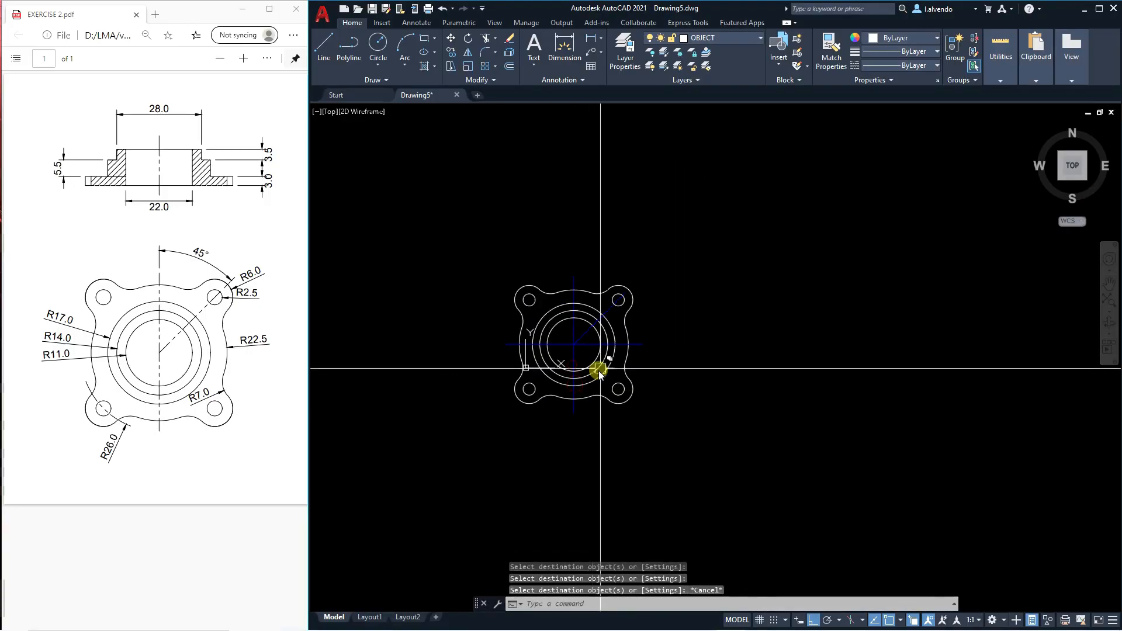
Make CENTERLINE the current layer.
key("Escape")
scroll(582, 336, "up", 4)
scroll(601, 346, "down", 4)
middle_click_drag(623, 346, 627, 368)
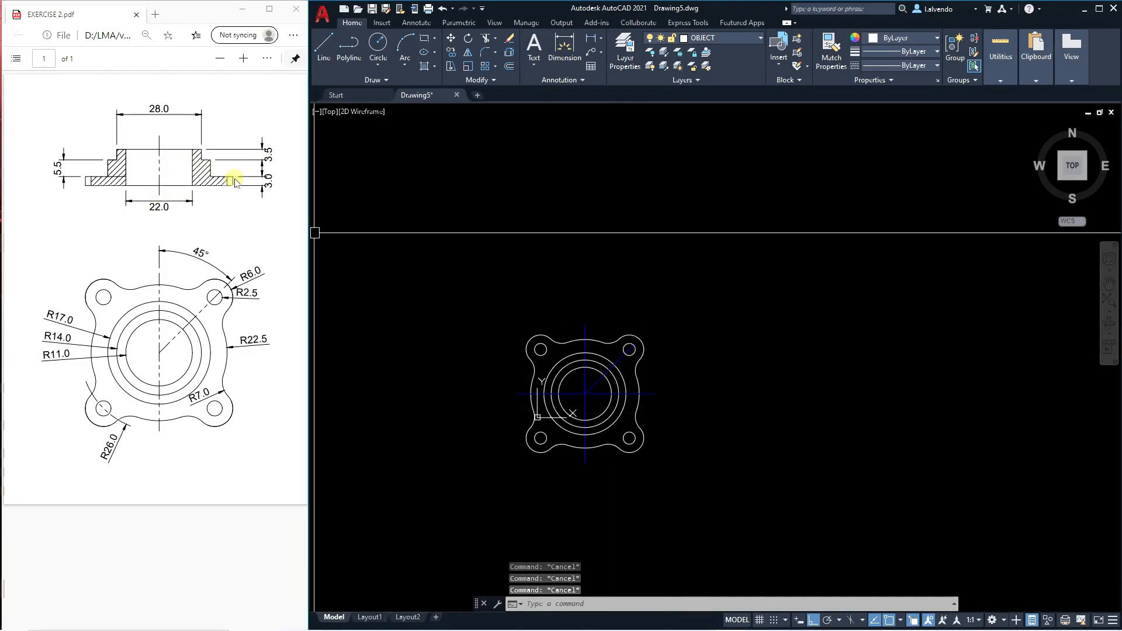
middle_click_drag(638, 389, 637, 418)
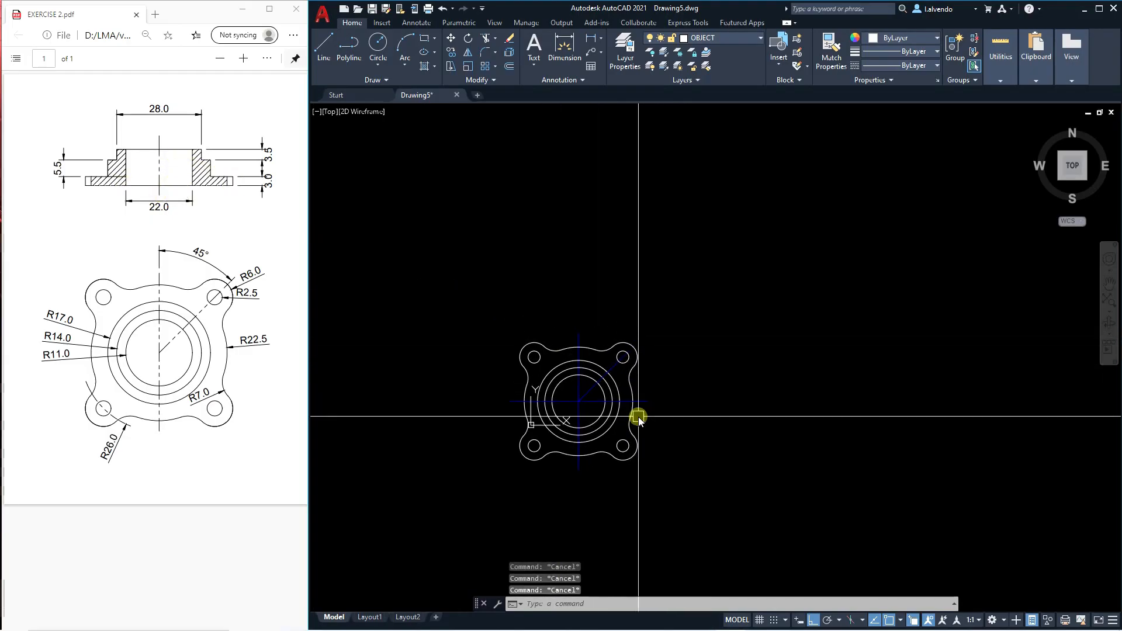
left_click(714, 47)
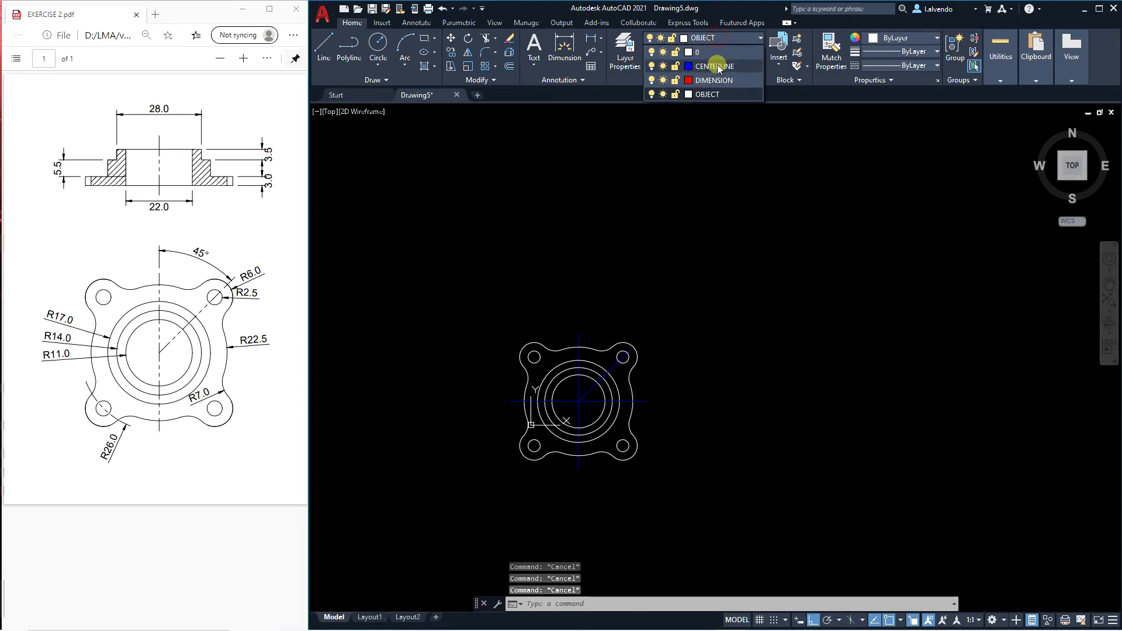
left_click(718, 65)
middle_click_drag(594, 310, 610, 337)
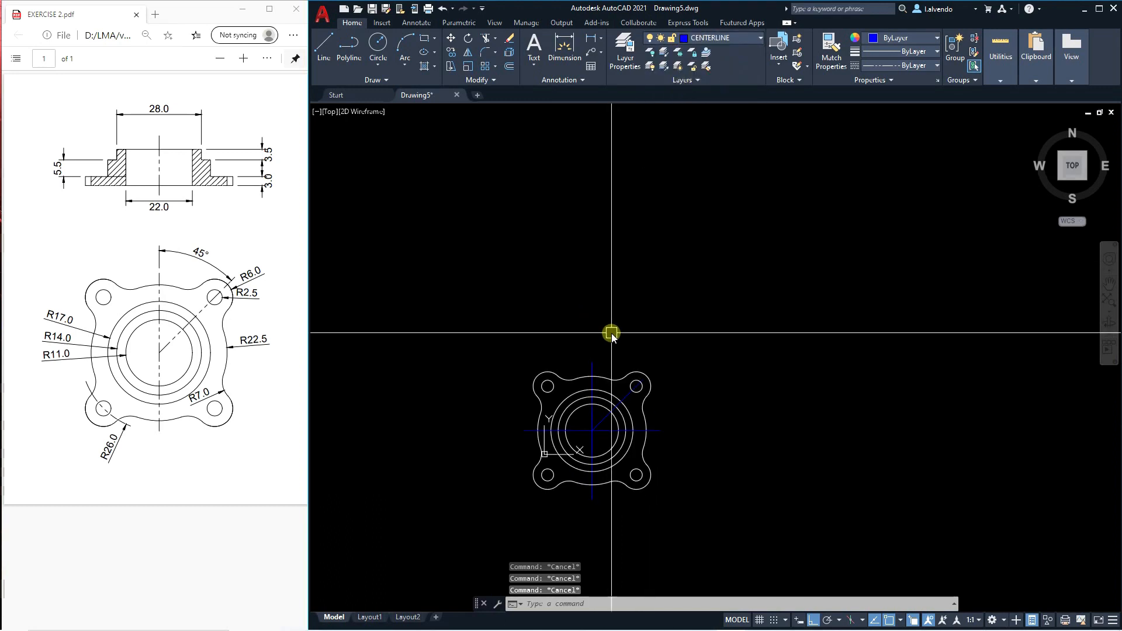
type("pl")
key("Return")
key("Escape")
key("Escape")
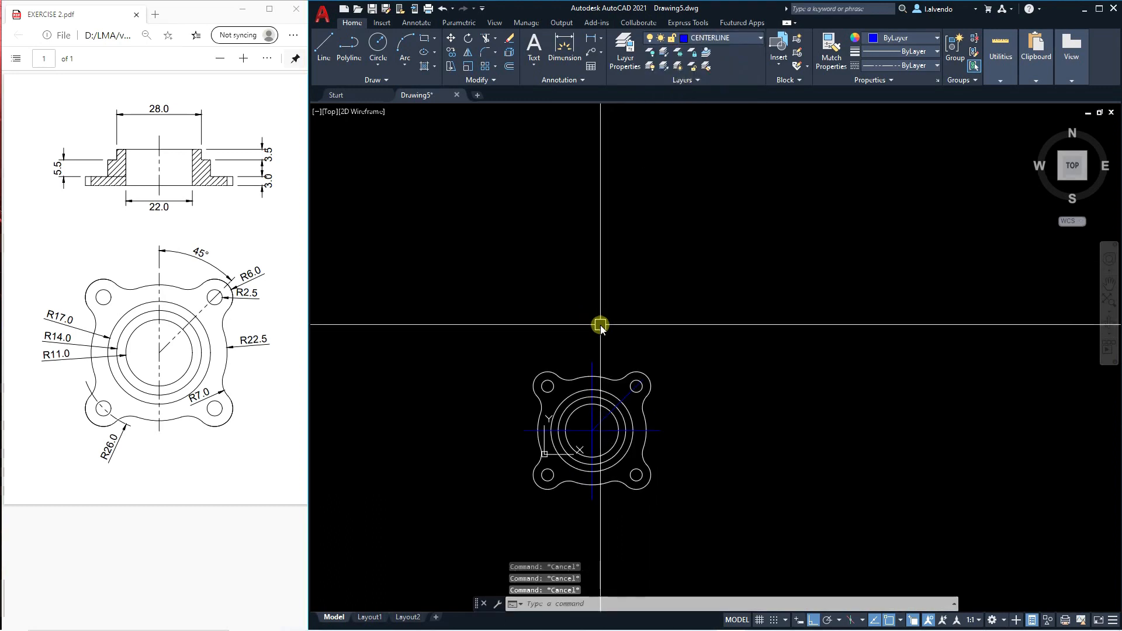
Draw vertical construction lines through the outermost points of the upper-left and upper-right lugs of the circular view.
type("xl")
key("Return")
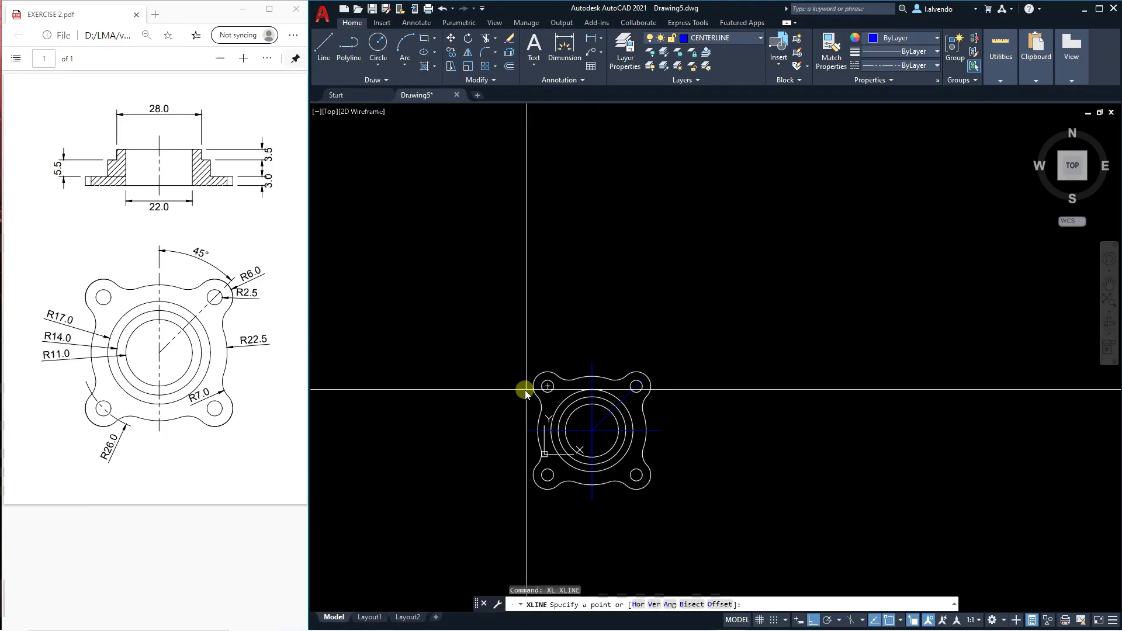
left_click(534, 385)
left_click(568, 293)
key("Escape")
scroll(651, 409, "up", 2)
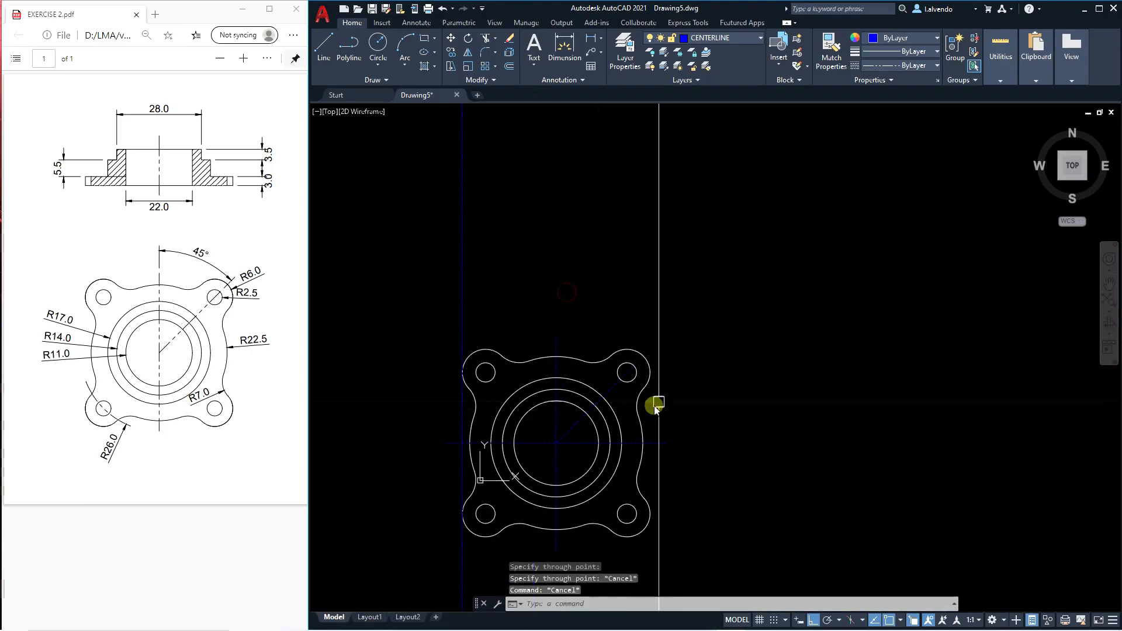
key("Return")
left_click(654, 371)
left_click(689, 297)
key("Escape")
Draw a horizontal construction line just above the circular view as the base of the section view.
middle_click_drag(576, 282, 561, 311)
scroll(558, 309, "down", 2)
key("Return")
left_click(496, 308)
middle_click_drag(690, 352, 677, 399)
Offset the horizontal construction line 3 upward for the flange thickness.
type("o")
key("Return")
type("3")
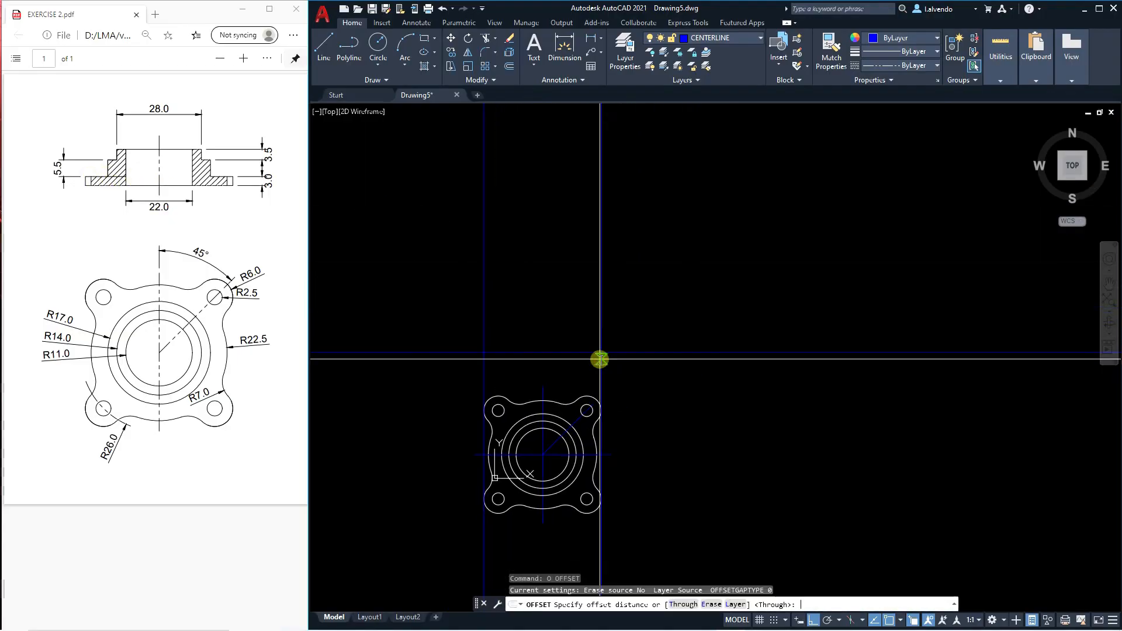
key("Return")
left_click(637, 353)
left_click(636, 349)
key("Return")
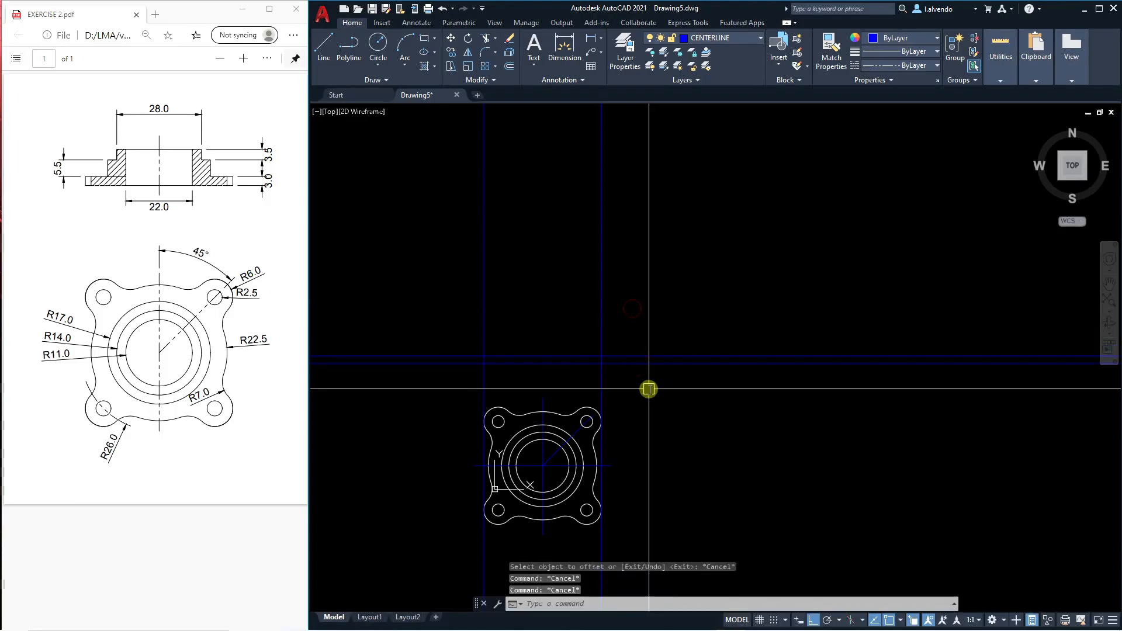
Offset the upper horizontal construction line 5.5 upward for the middle step.
type("o")
key("Return")
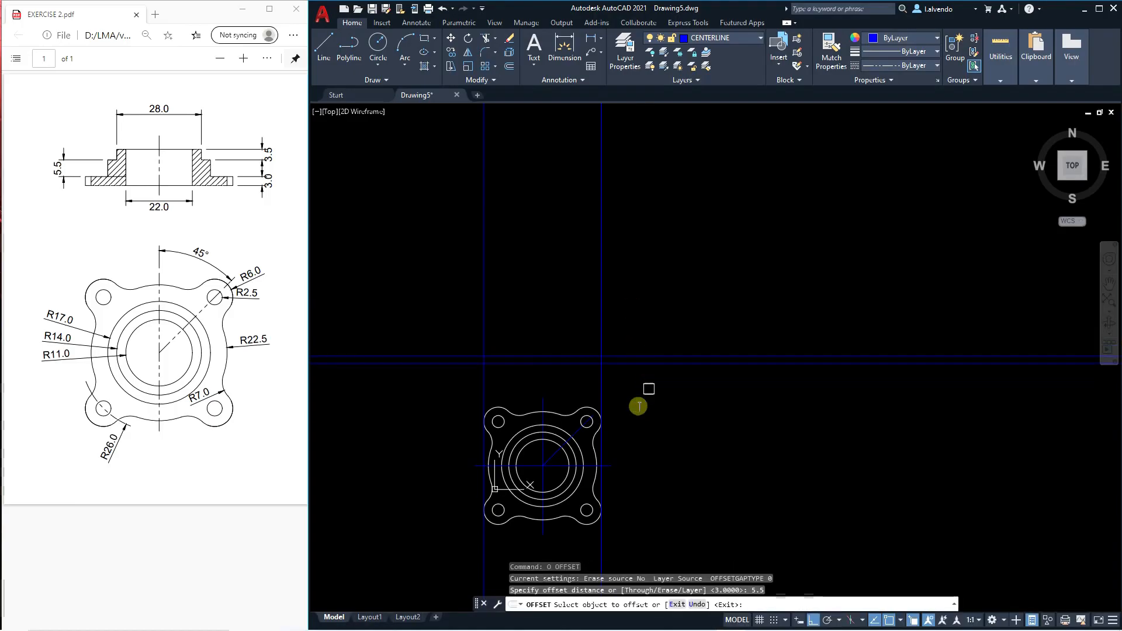
left_click(615, 357)
left_click(623, 338)
key("Escape")
key("Escape")
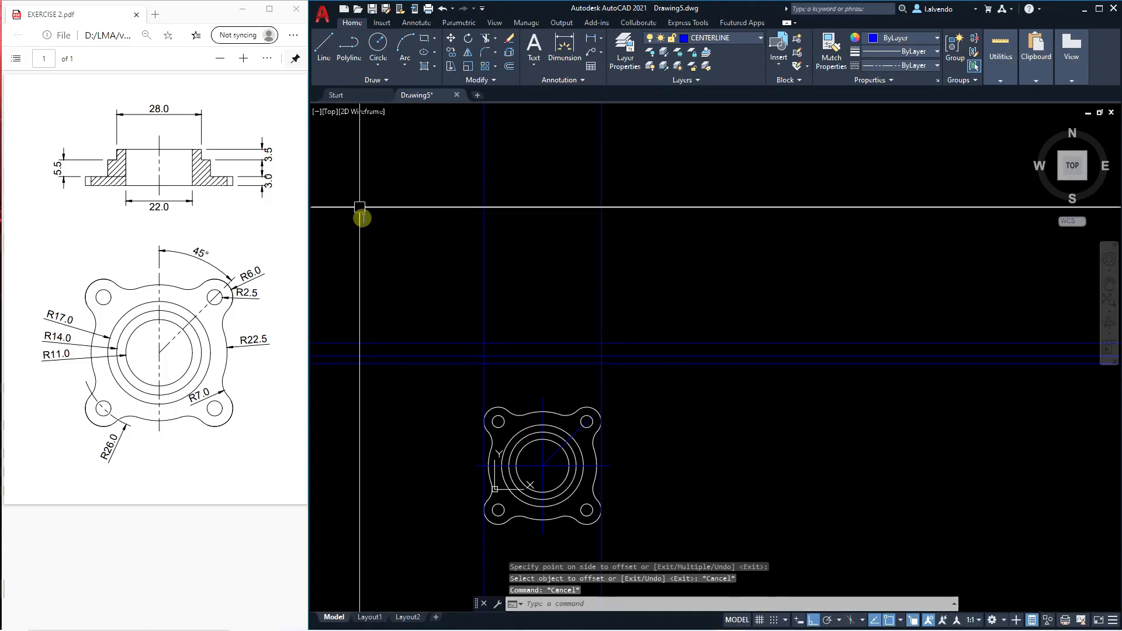
Offset the topmost horizontal construction line 3.5 upward for the top step.
key("Return")
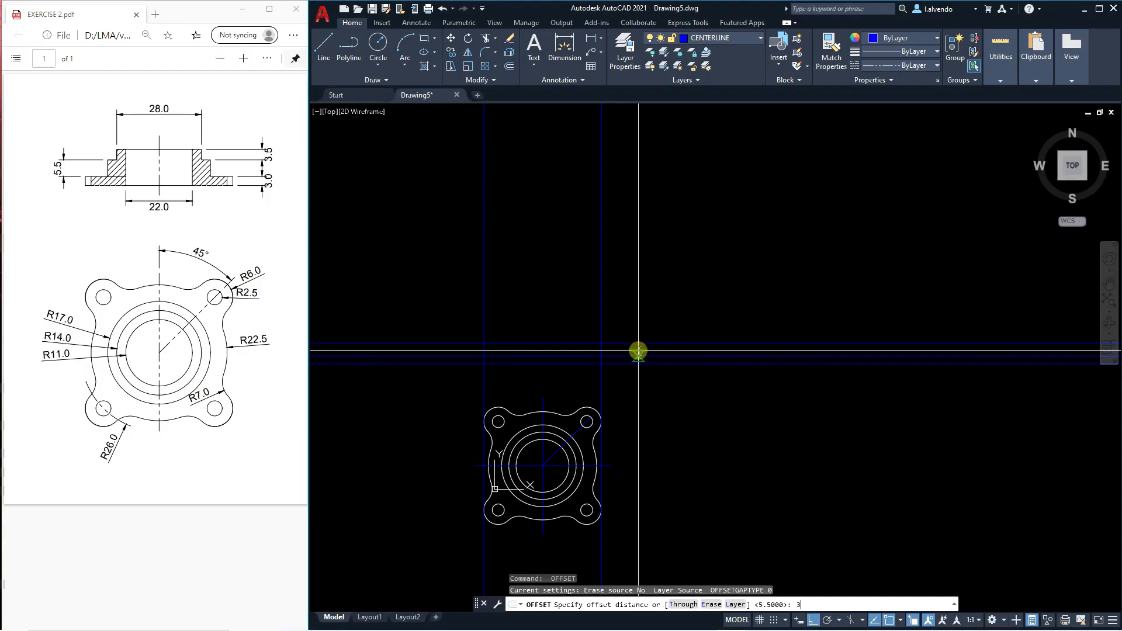
left_click(617, 345)
left_click(629, 312)
key("Escape")
middle_click_drag(616, 376, 629, 366)
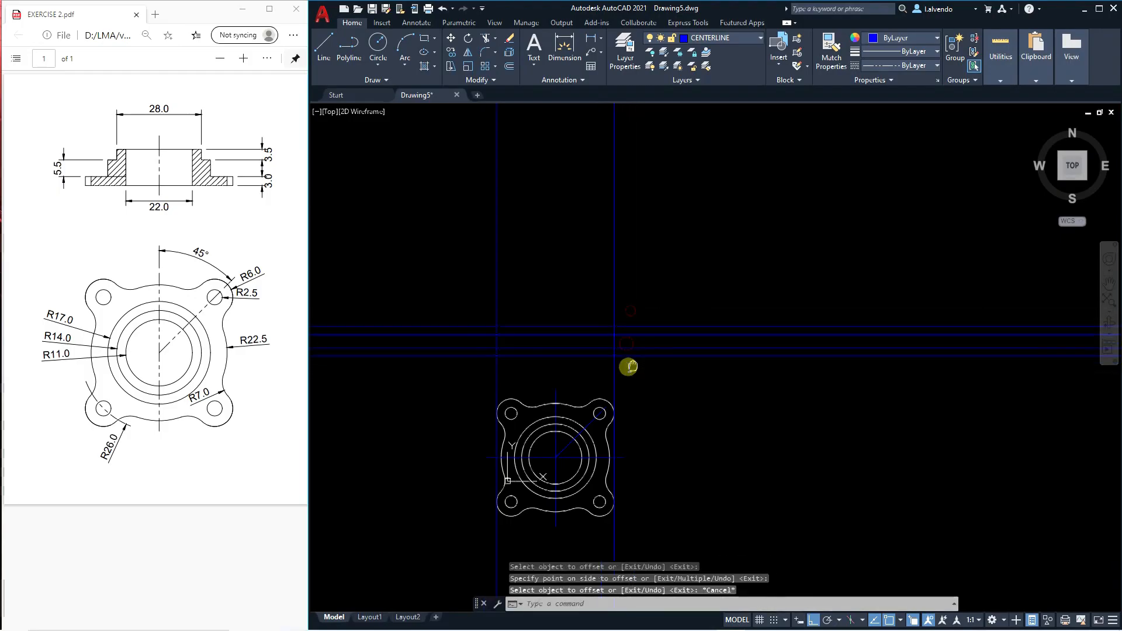
Copy the circular view's vertical centerline straight up across the four horizontal construction lines.
scroll(577, 379, "up", 2)
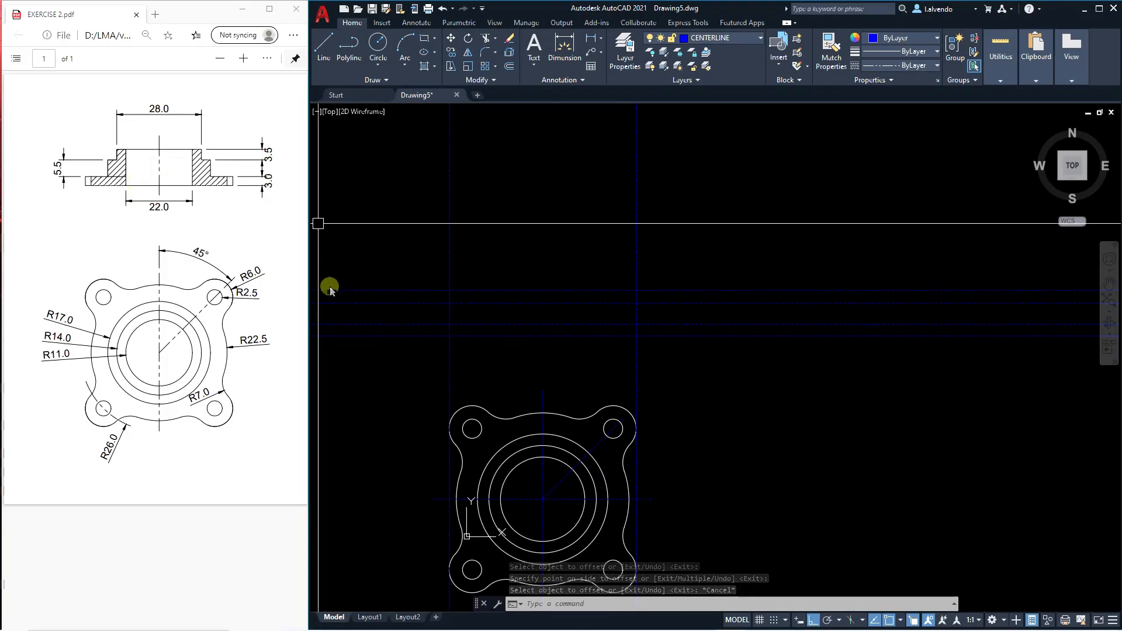
key("Escape")
key("Escape")
key("Escape")
scroll(553, 344, "up", 2)
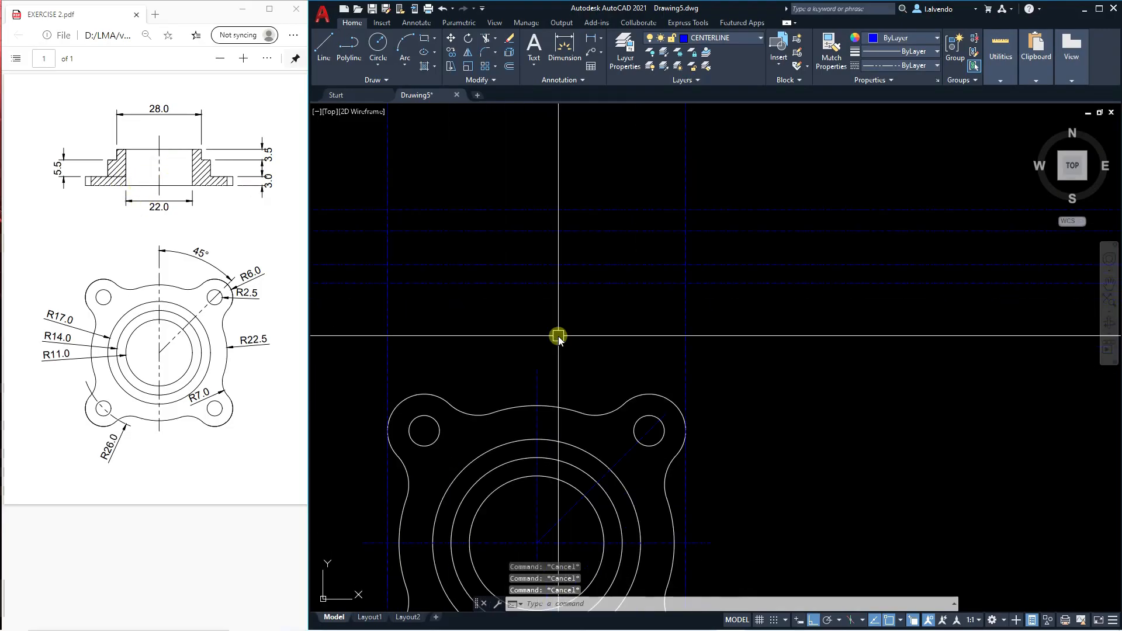
type("co")
key("space")
left_click(535, 379)
scroll(534, 363, "down", 5)
key("space")
left_click(556, 363)
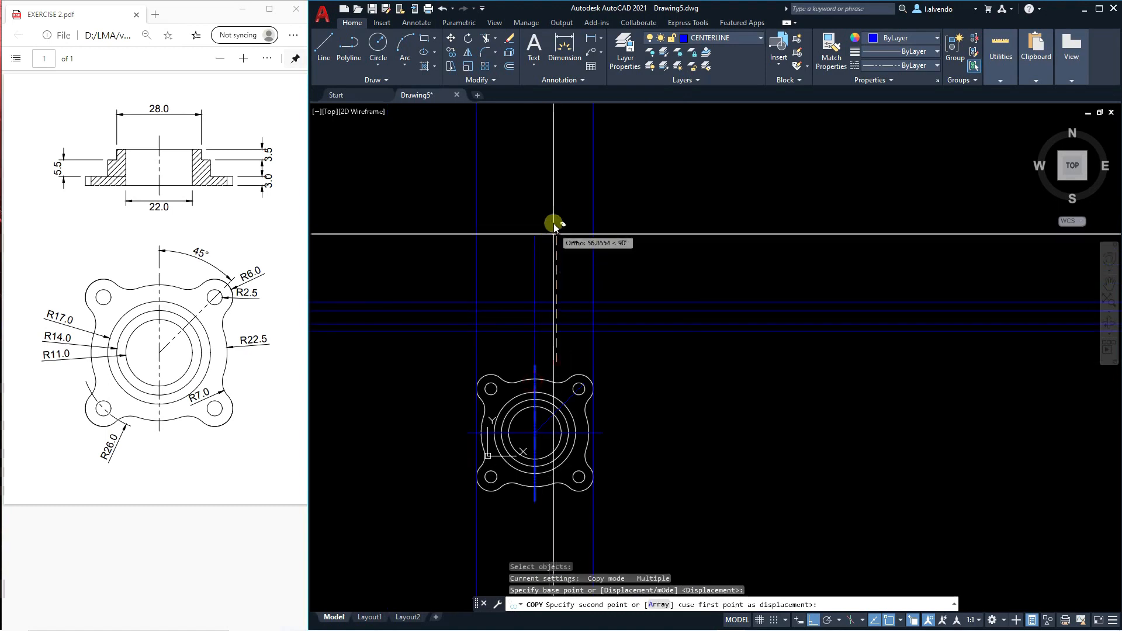
left_click(558, 201)
key("Escape")
Stretch the upper end of the copied centerline down to just above the topmost horizontal construction line.
type("s")
key("space")
left_click(565, 216)
left_click(502, 177)
key("space")
left_click(544, 188)
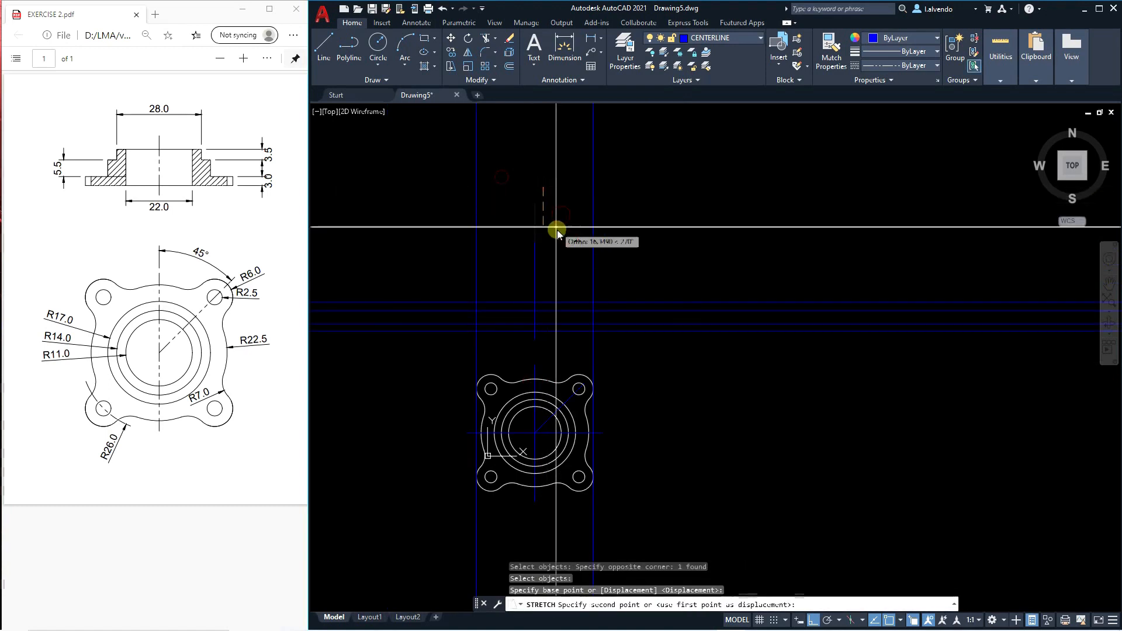
key("Escape")
Offset the section view's centerline 11 to both sides for the 22.0 bore.
scroll(541, 339, "up", 2)
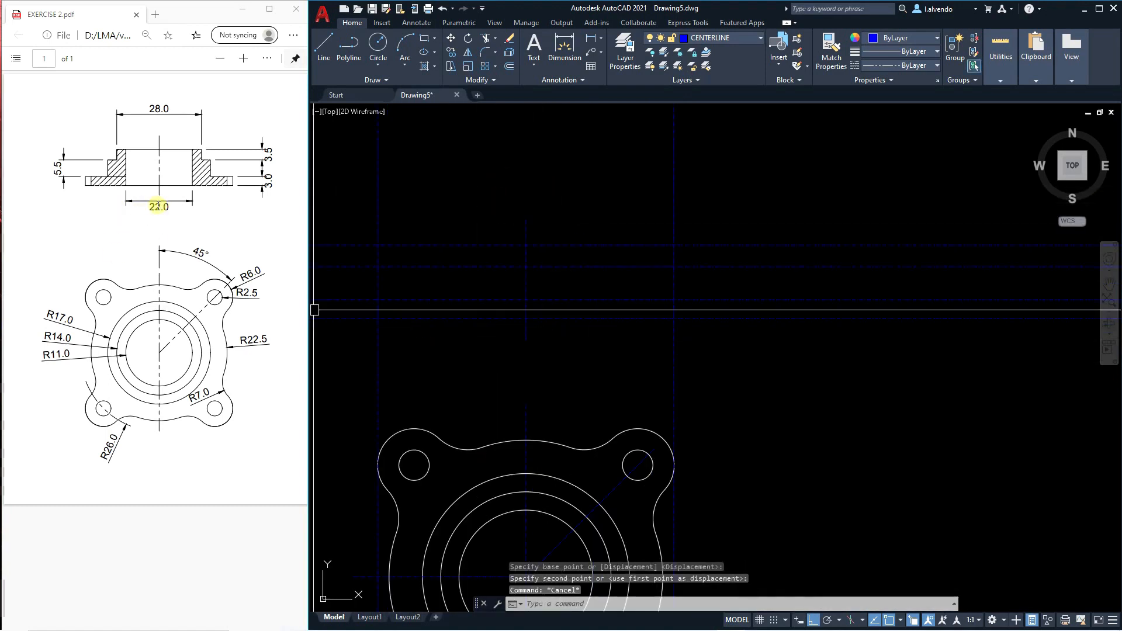
key("Escape")
key("Escape")
scroll(515, 314, "up", 2)
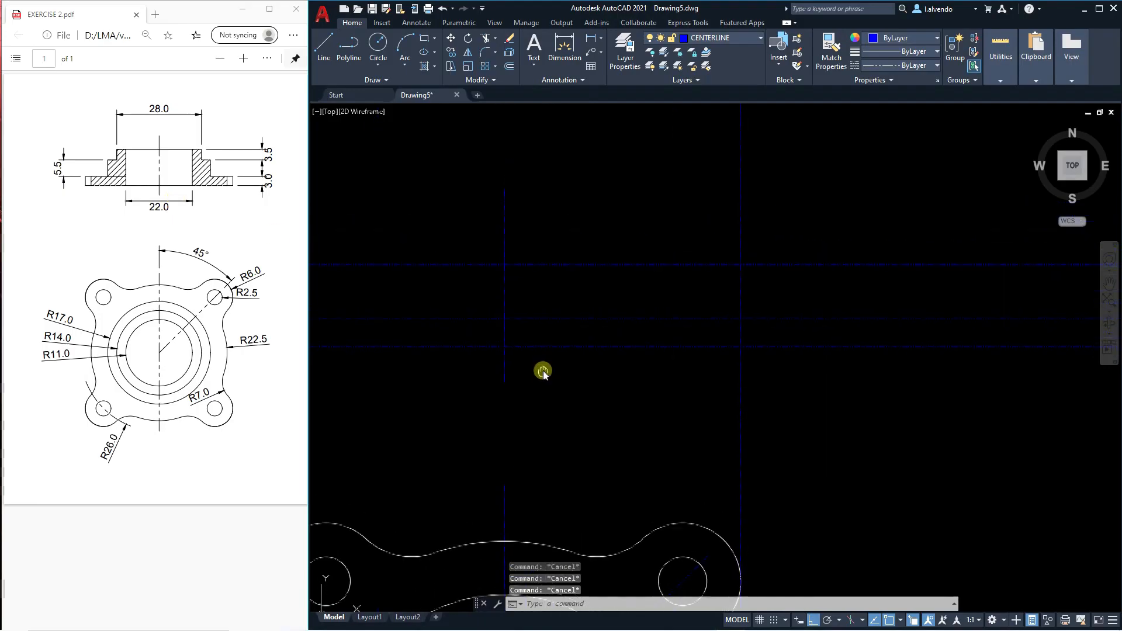
type("o")
key("space")
type("11")
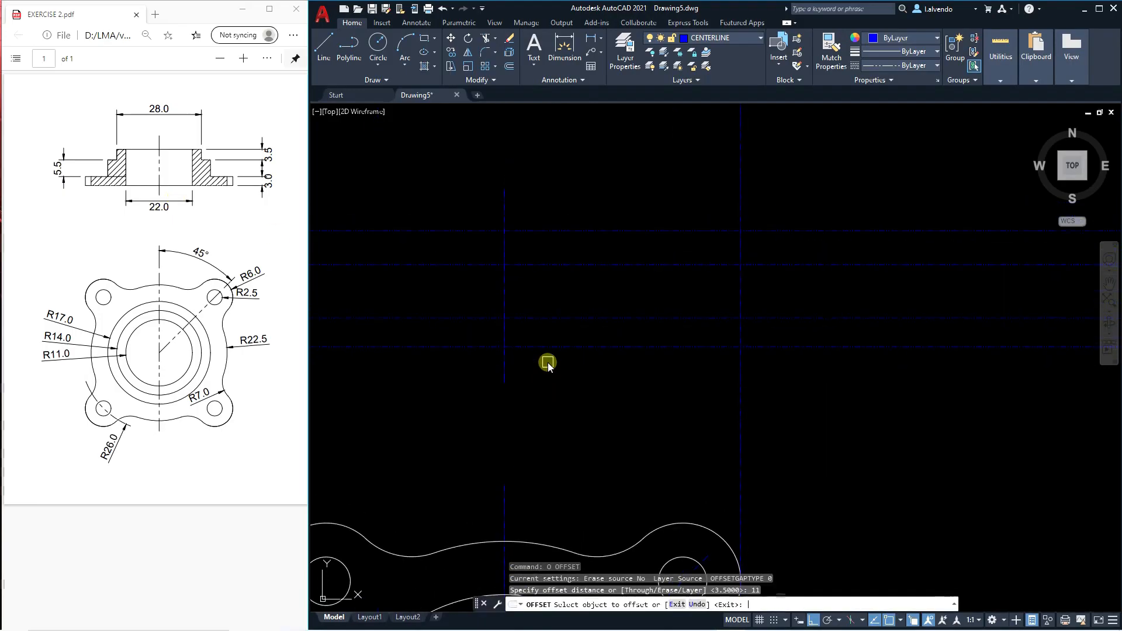
key("Return")
left_click(508, 370)
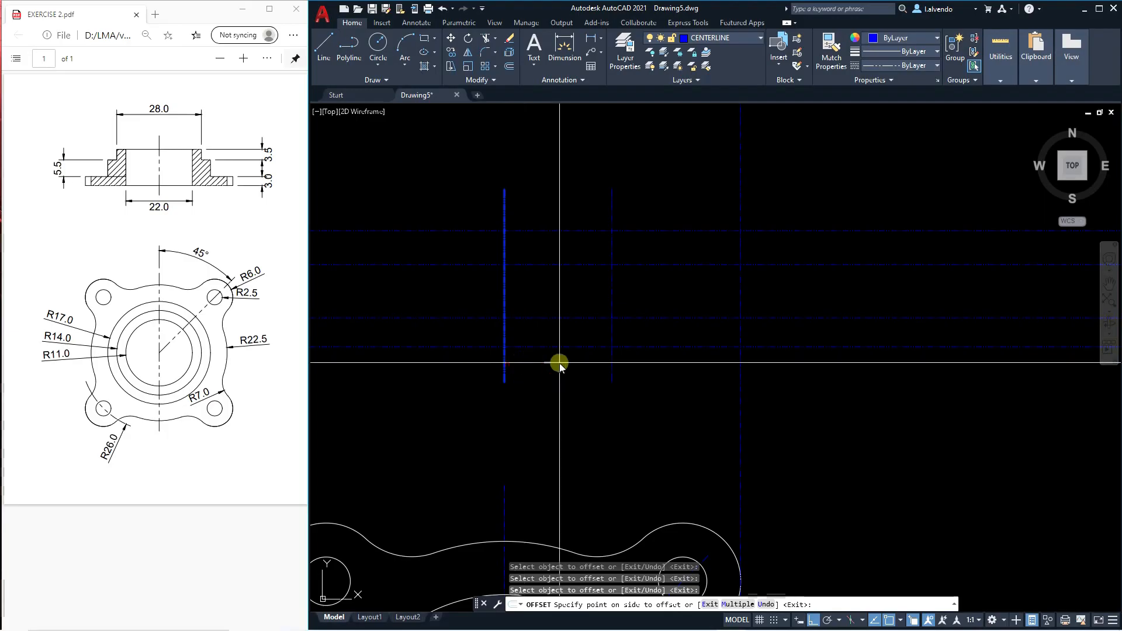
scroll(561, 374, "down", 4)
key("Escape")
key("Escape")
key("Escape")
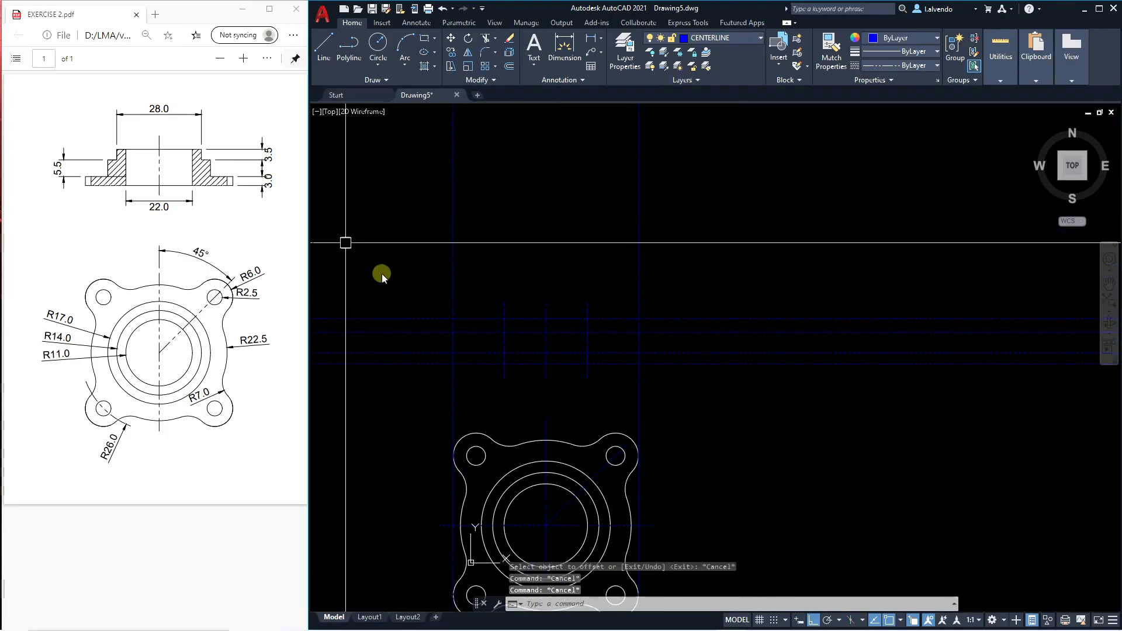
Make OBJECT the current layer.
left_click(714, 39)
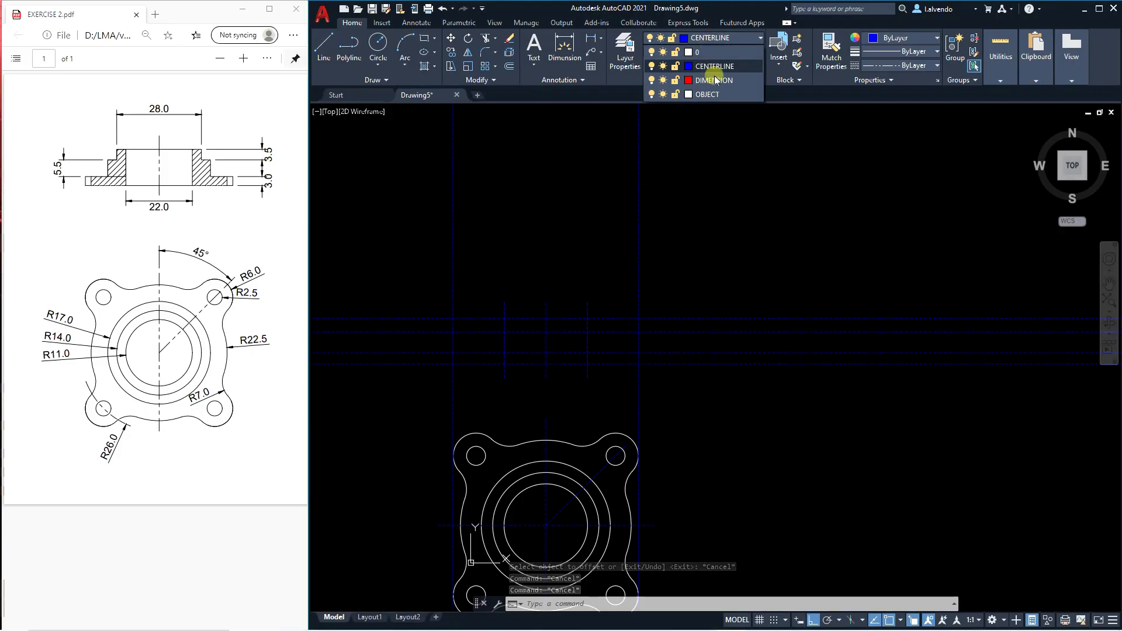
left_click(707, 94)
scroll(468, 318, "up", 6)
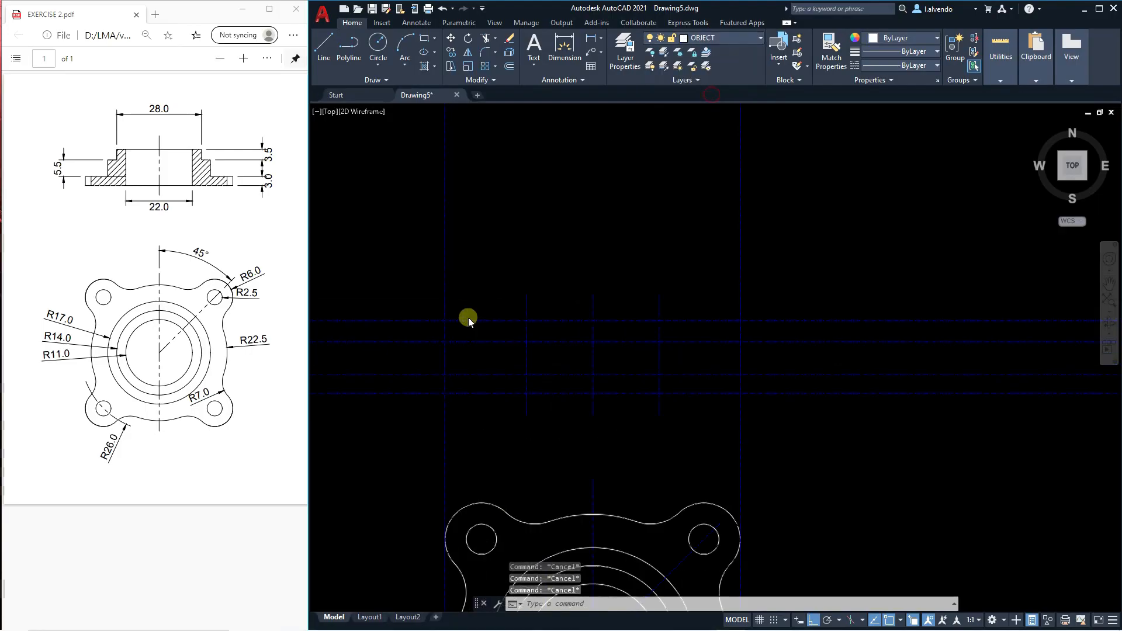
type("PL")
key("Return")
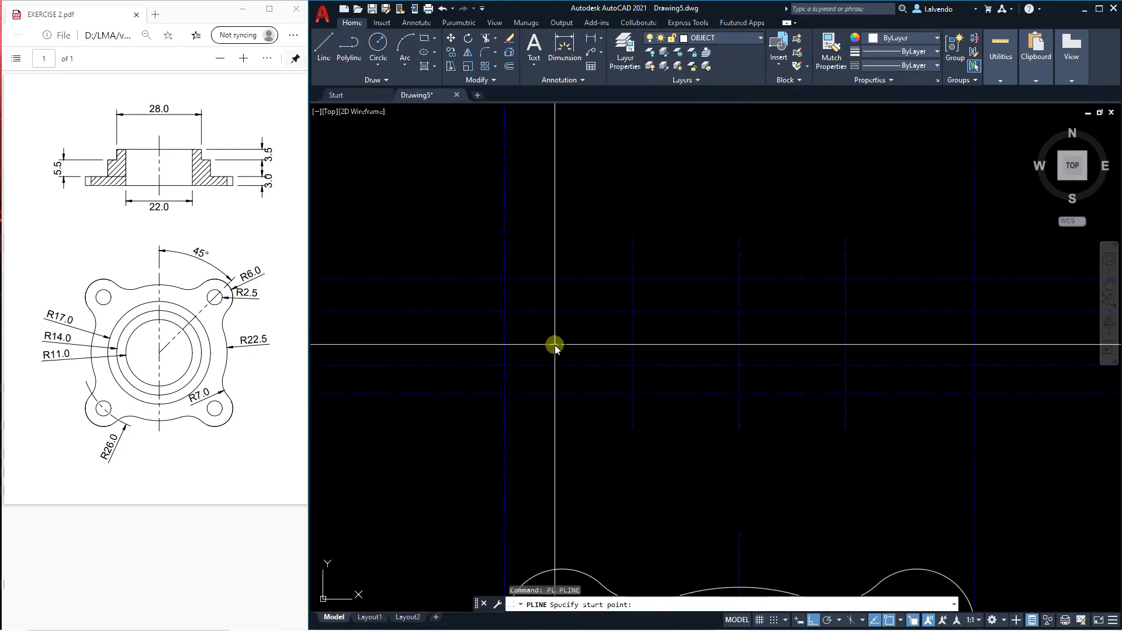
left_click(505, 393)
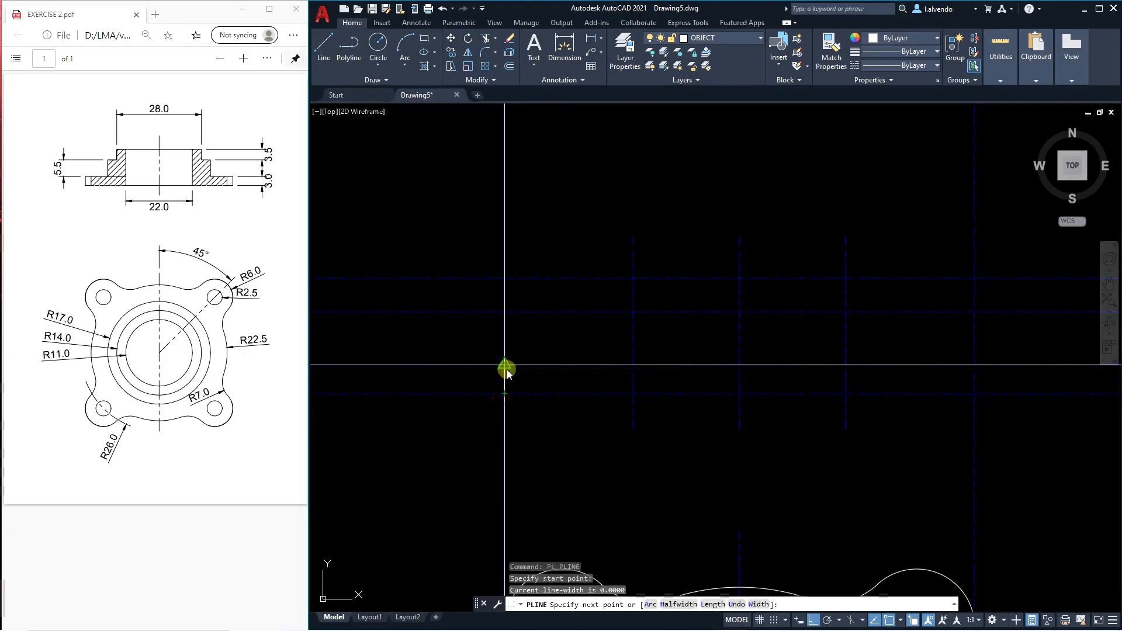
key("Escape")
key("Escape")
key("Escape")
scroll(510, 378, "down", 4)
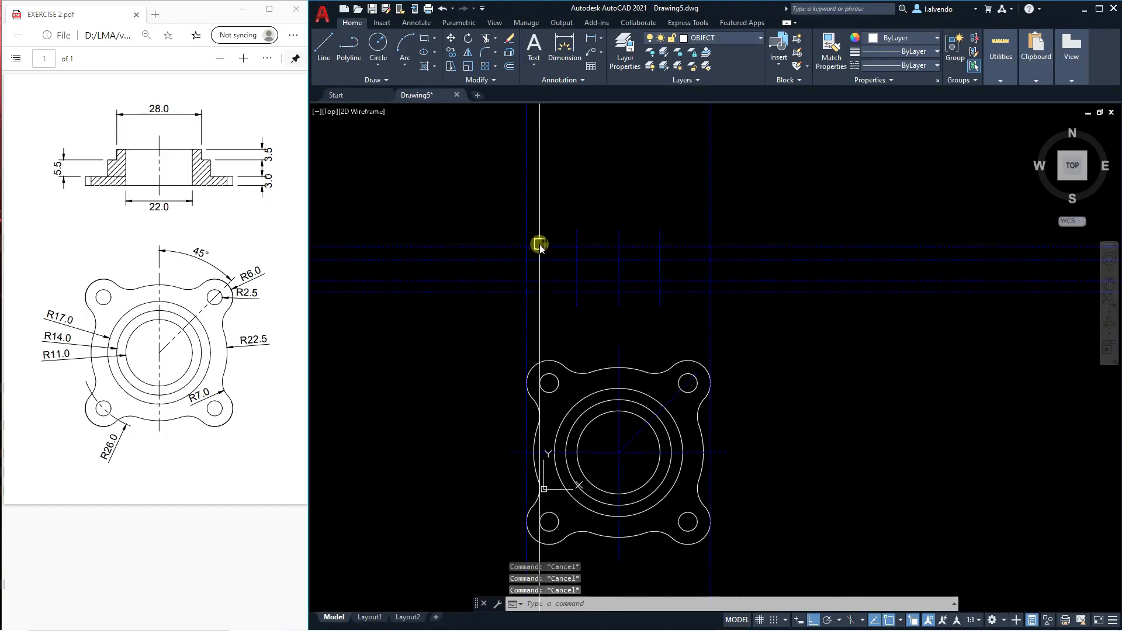
Copy the left vertical construction line to the leftmost points of the radius 17 and radius 14 circles.
middle_click_drag(592, 424, 584, 402)
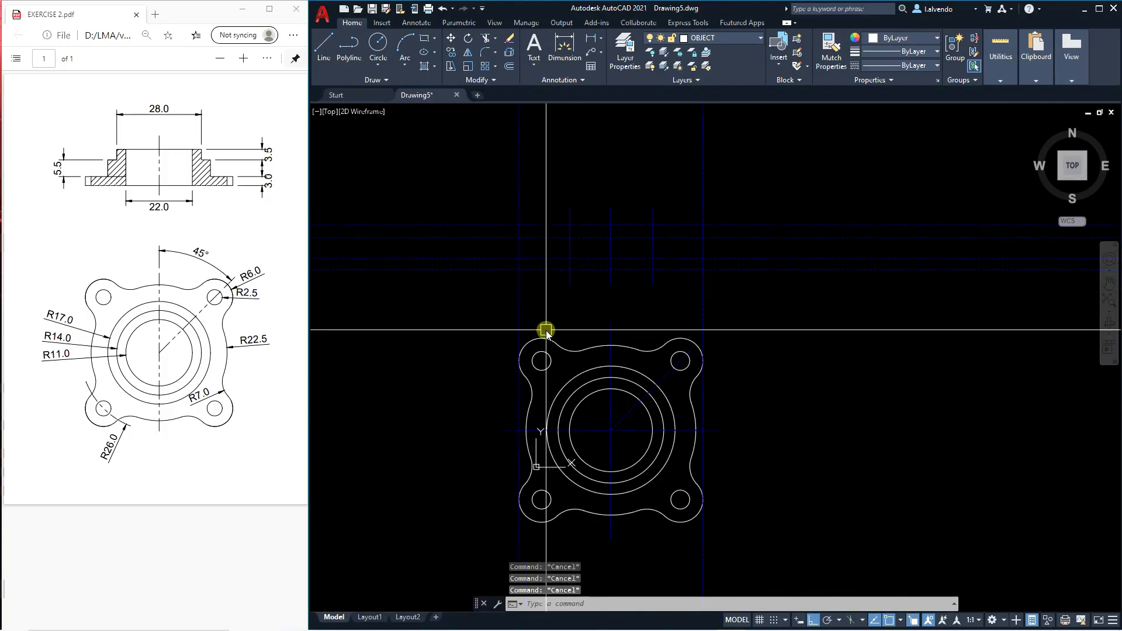
type("co")
key("Return")
scroll(501, 421, "up", 4)
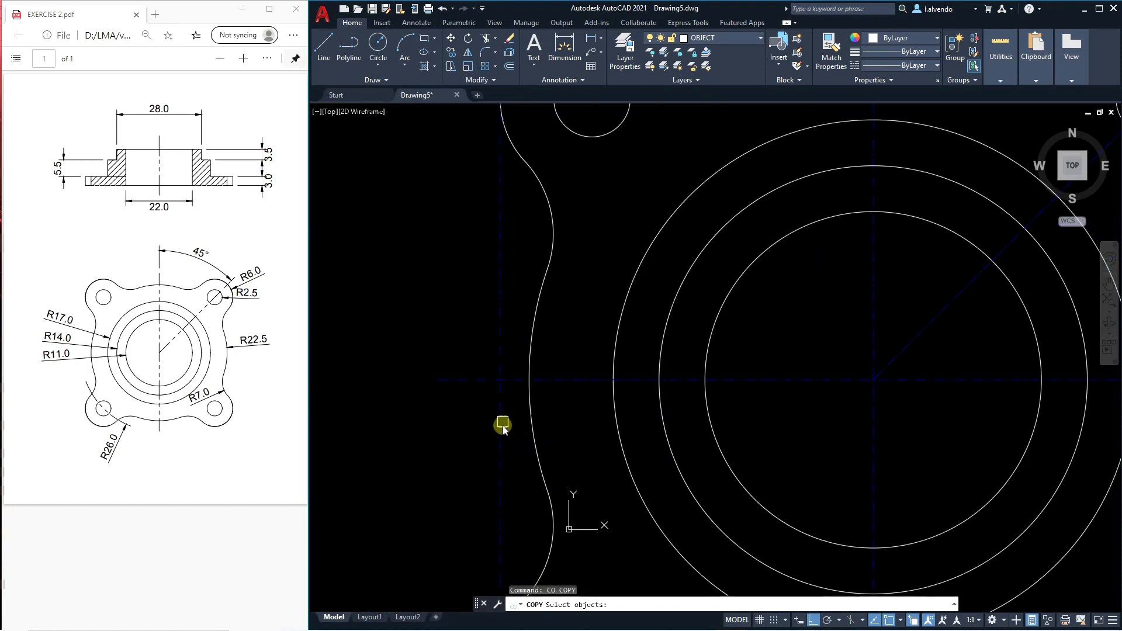
left_click(501, 386)
key("Return")
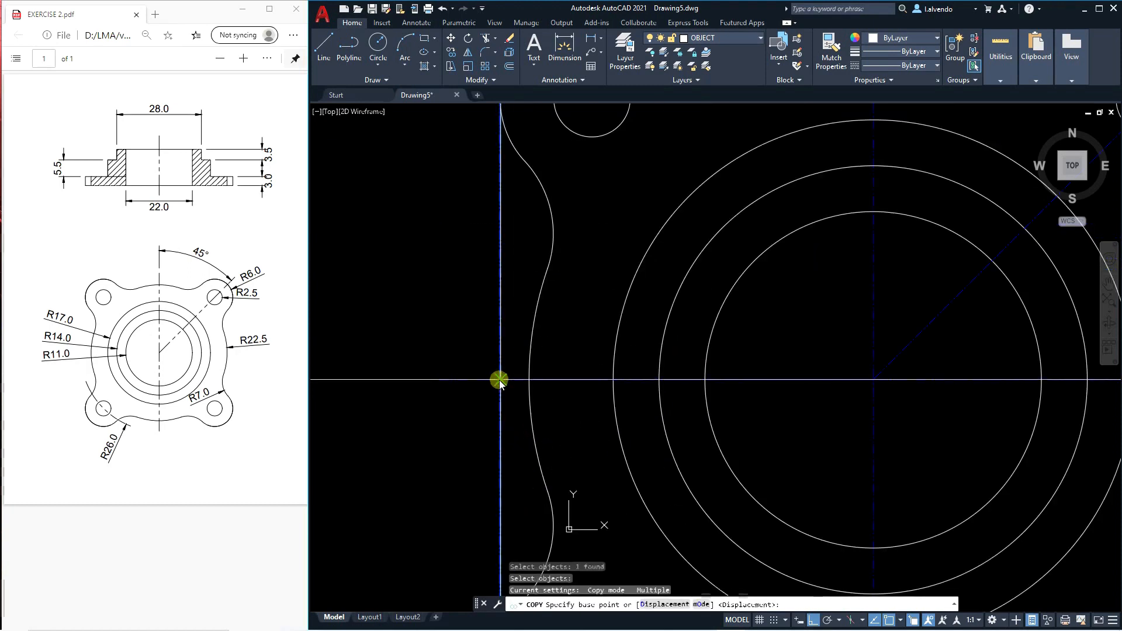
left_click(500, 381)
left_click(613, 381)
left_click(659, 380)
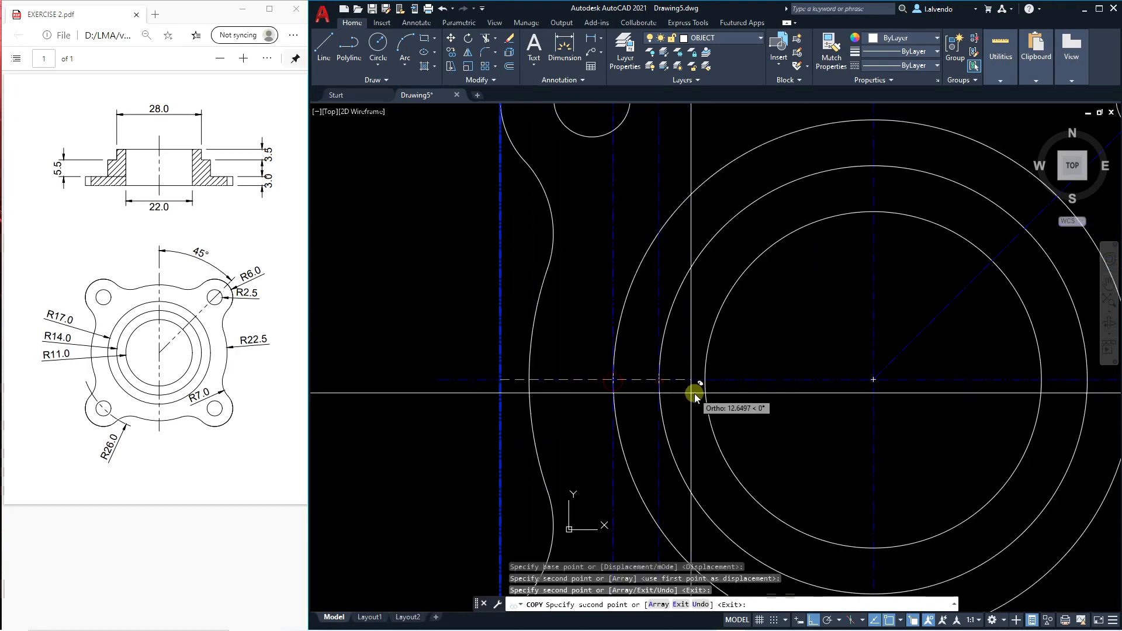
key("Escape")
scroll(625, 380, "down", 4)
scroll(620, 371, "up", 2)
scroll(620, 327, "down", 2)
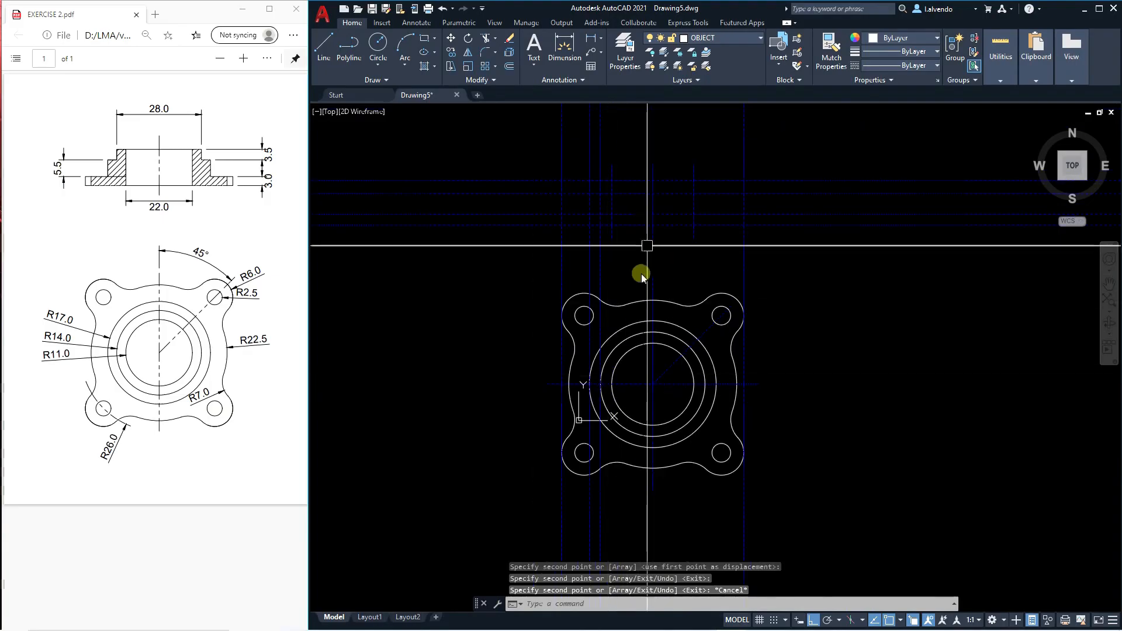
Draw the left half of the stepped section as one closed polyline through the construction line intersections, ending along the bore line and base.
key("Escape")
key("Escape")
scroll(637, 175, "up", 5)
key("Escape")
scroll(621, 318, "down", 3)
scroll(543, 308, "up", 1)
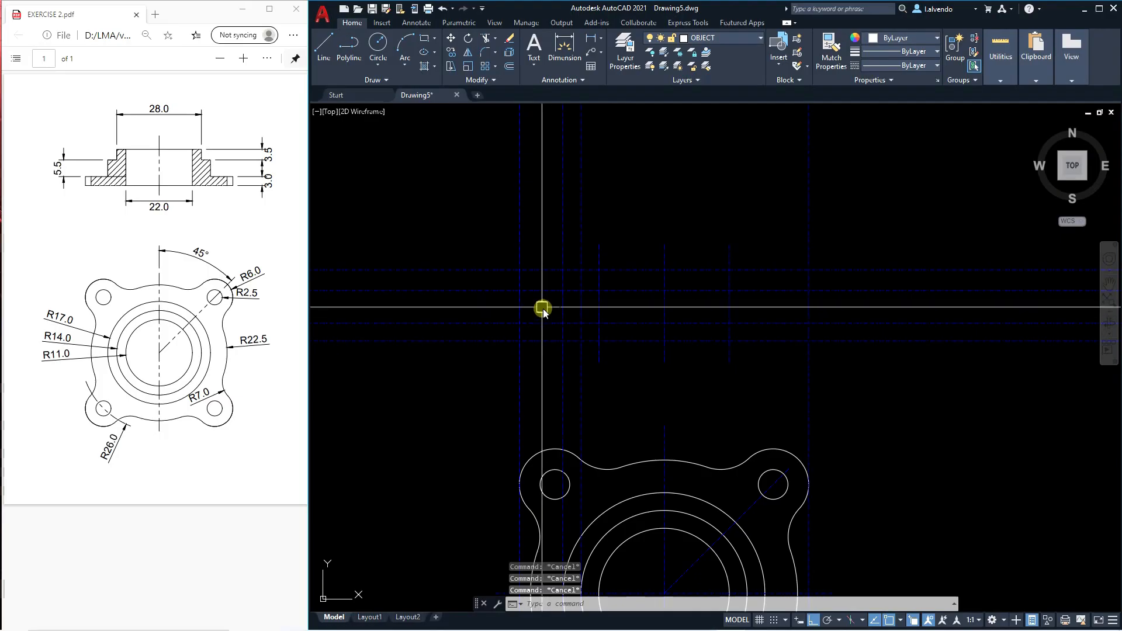
middle_click_drag(565, 324, 575, 347)
scroll(568, 325, "up", 2)
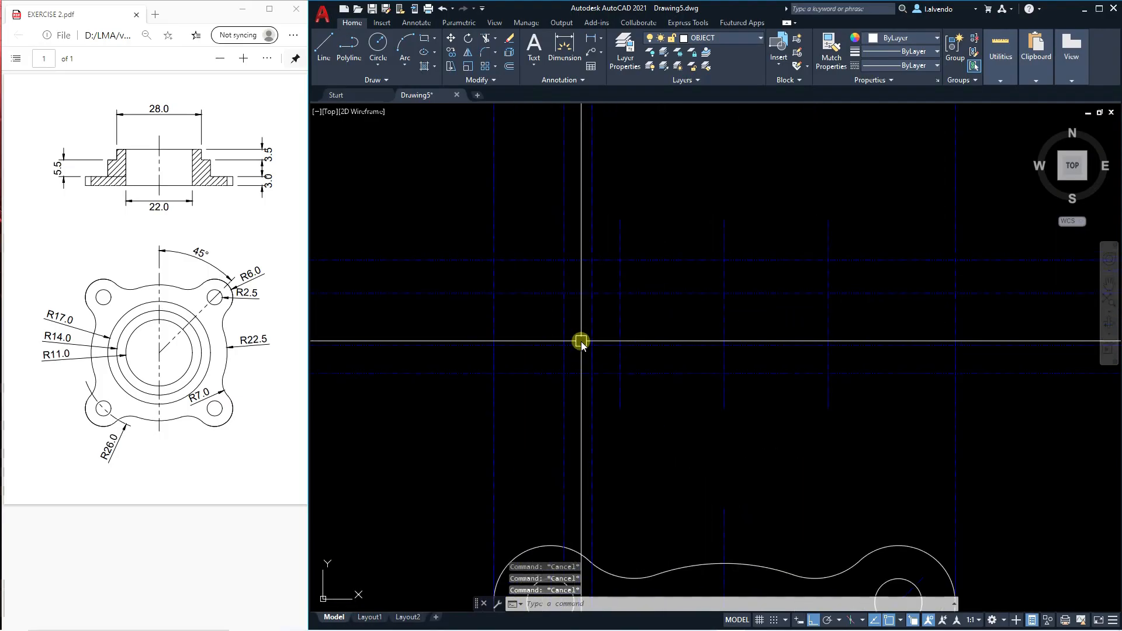
type("pl")
key("Return")
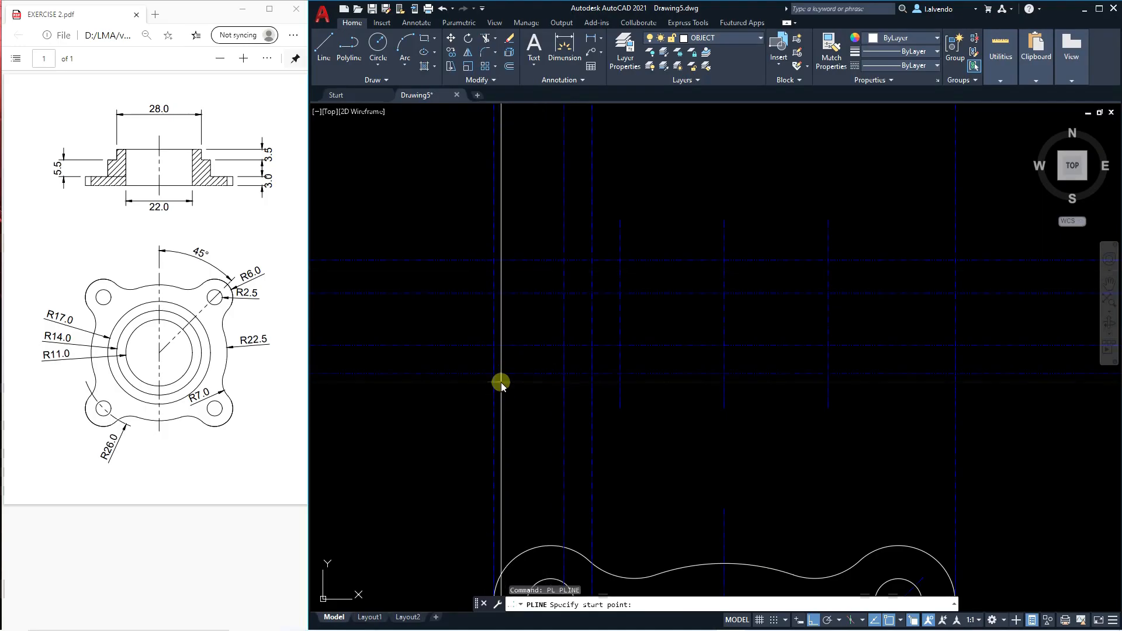
left_click(494, 373)
left_click(494, 345)
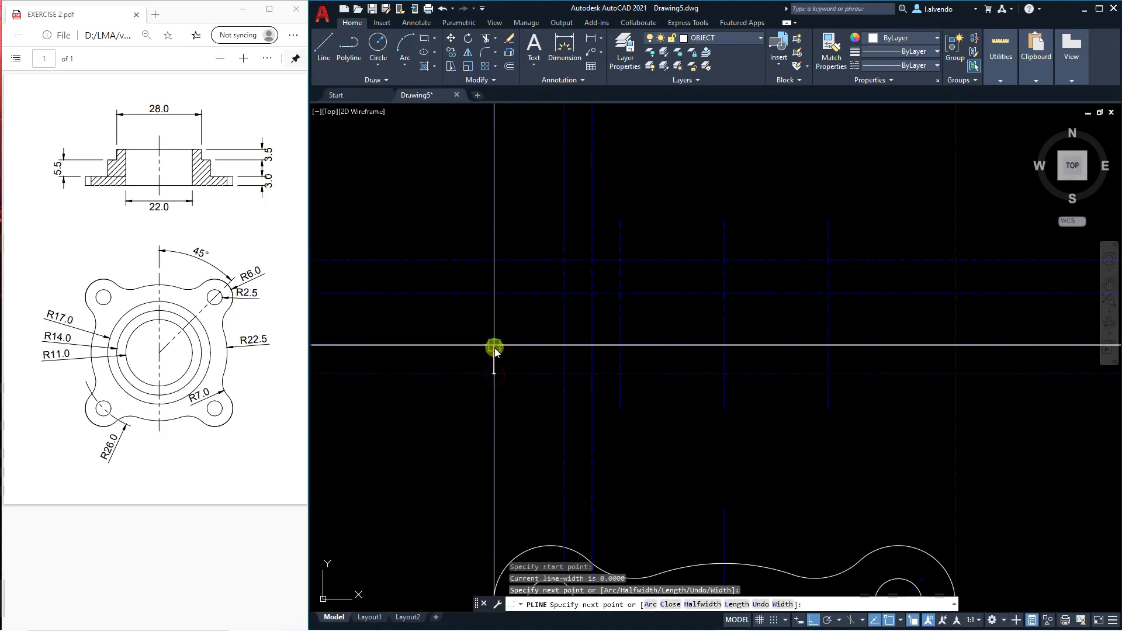
left_click(564, 345)
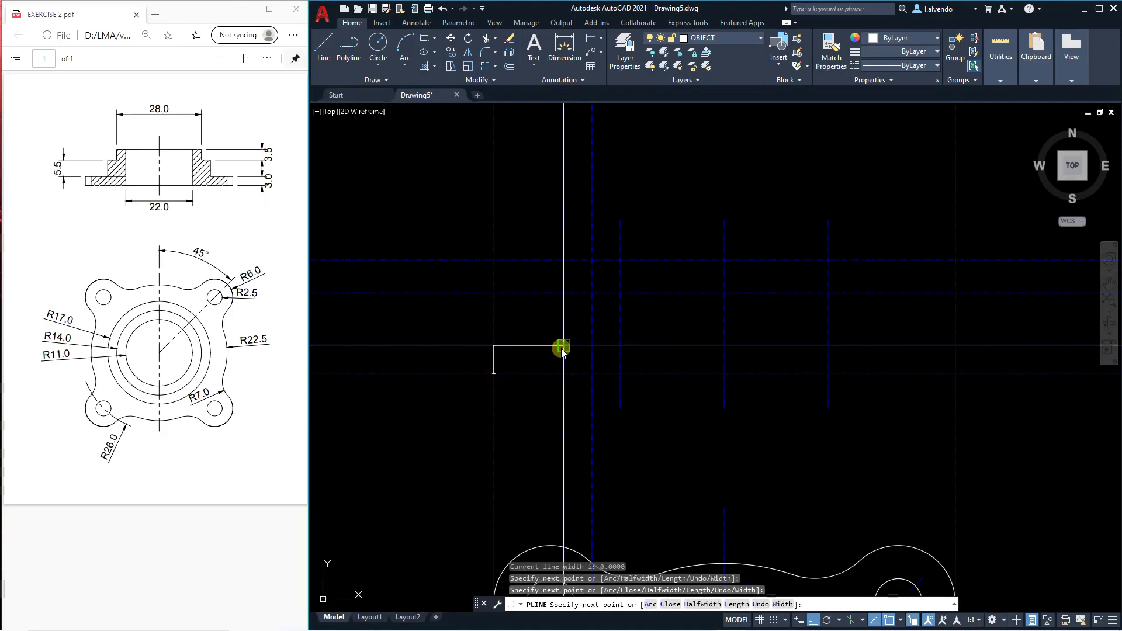
left_click(564, 293)
left_click(592, 293)
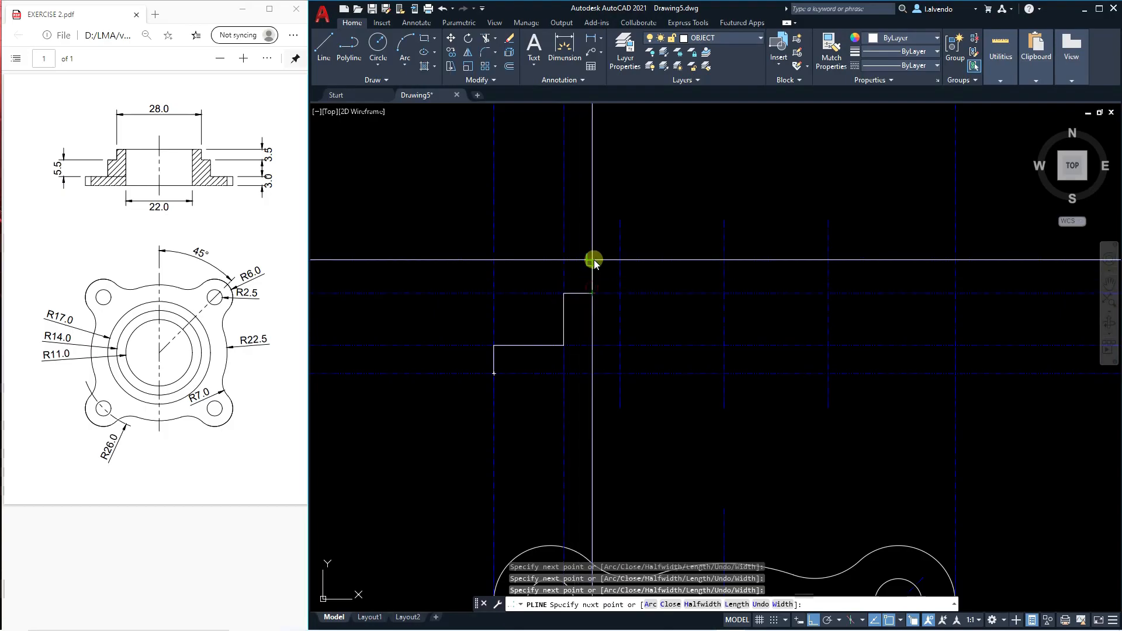
left_click(592, 260)
left_click(621, 260)
left_click(620, 373)
left_click(494, 373)
key("Escape")
Erase the three full-height vertical construction lines that locate the left half of the section.
scroll(496, 335, "down", 4)
key("Escape")
key("Escape")
scroll(534, 357, "up", 2)
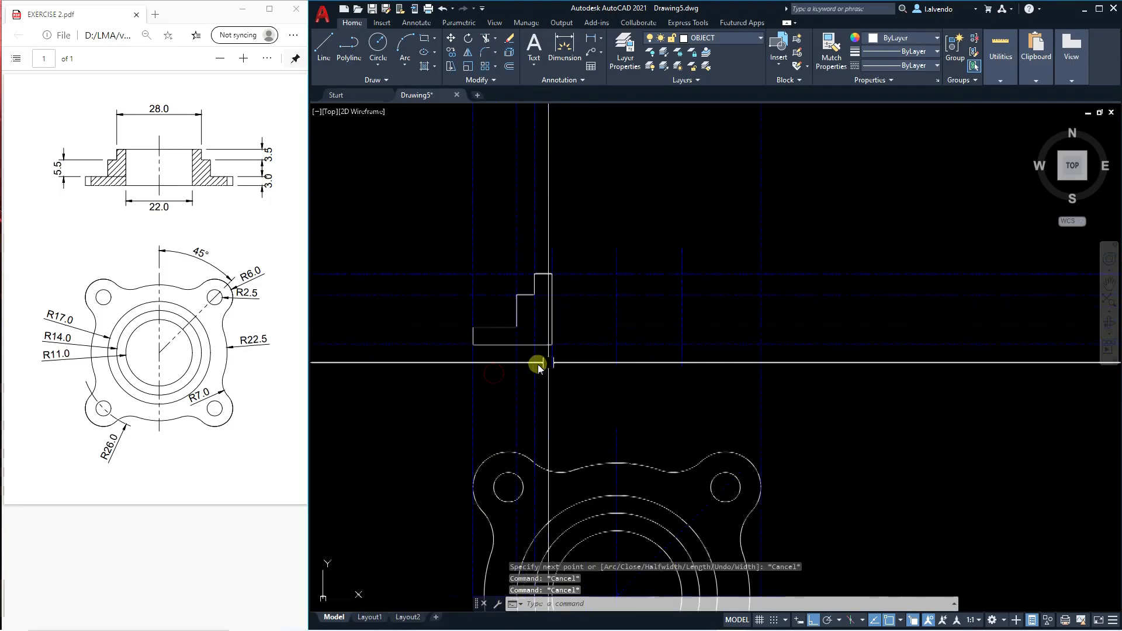
key("Escape")
left_click(557, 411)
left_click(410, 391)
key("Delete")
key("Escape")
key("Escape")
Erase the four horizontal construction lines of the section view.
middle_click_drag(571, 371, 568, 385)
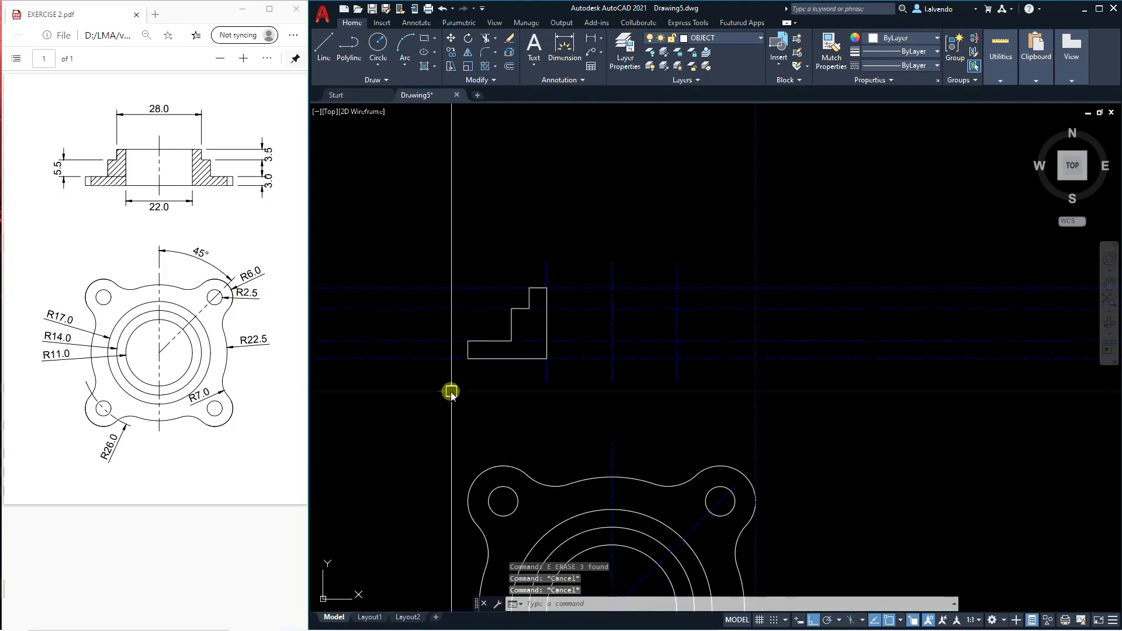
key("Escape")
left_click(449, 388)
left_click(405, 247)
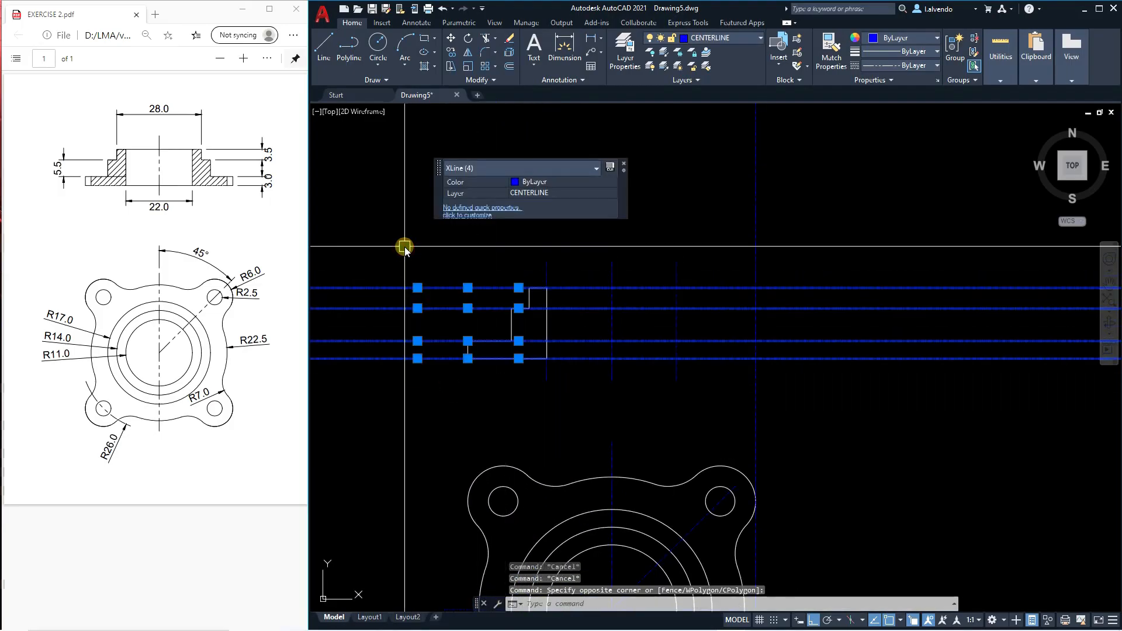
key("Delete")
Mirror the left stepped profile about the section view's vertical centerline, keeping the original.
type("MI")
key("Return")
key("Return")
left_click(609, 269)
left_click(605, 187)
key("Return")
key("Escape")
key("Escape")
key("Escape")
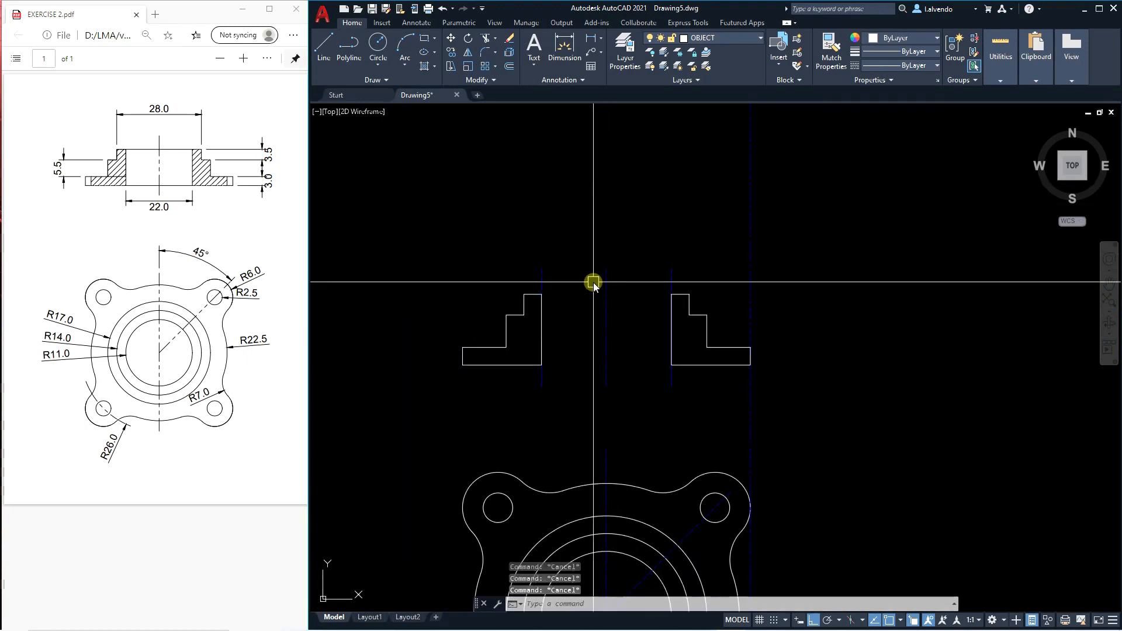
type("l")
key("Return")
left_click(542, 295)
key("Escape")
scroll(577, 331, "up", 3)
middle_click_drag(577, 331, 575, 330)
type("rec")
Draw a rectangle from the left profile's upper inner corner to the right profile's lower inner corner to close the bore.
key("Return")
key("Escape")
key("Escape")
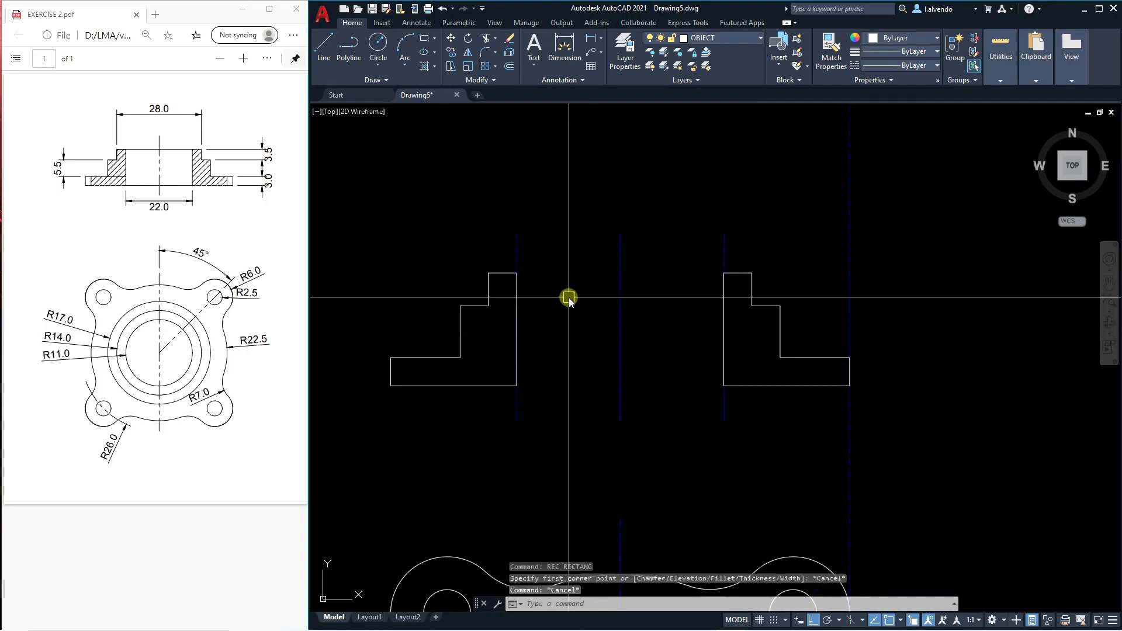
type("rec")
key("Return")
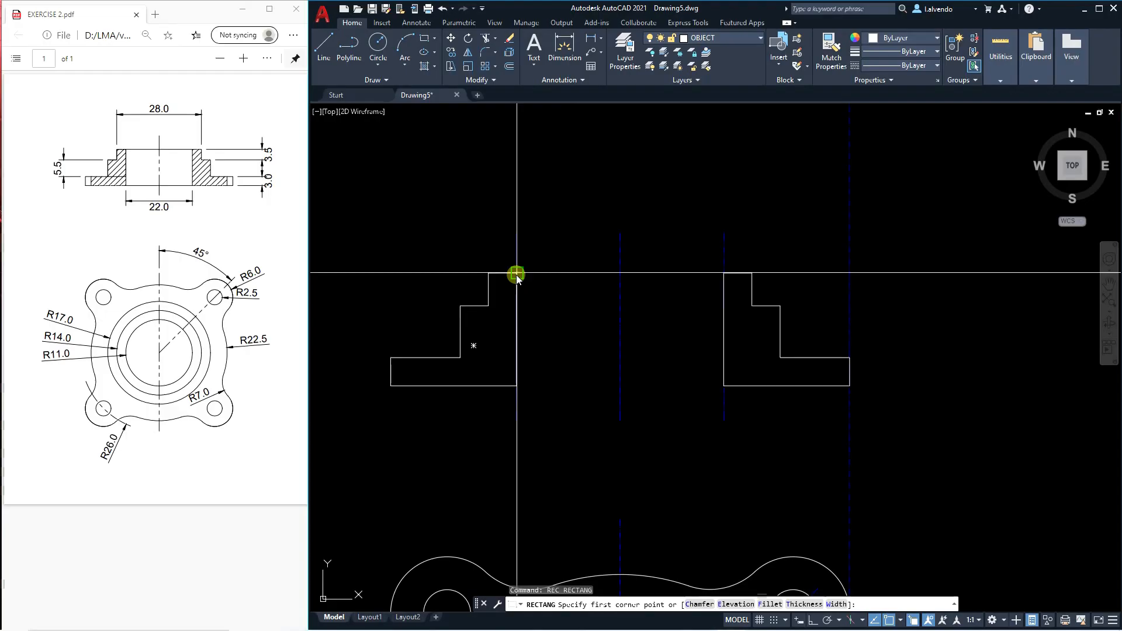
left_click(517, 273)
left_click(723, 386)
key("Escape")
middle_click_drag(648, 455, 661, 394)
scroll(659, 392, "down", 3)
scroll(639, 297, "up", 2)
middle_click_drag(651, 337, 690, 325)
scroll(666, 205, "up", 8)
scroll(672, 205, "down", 8)
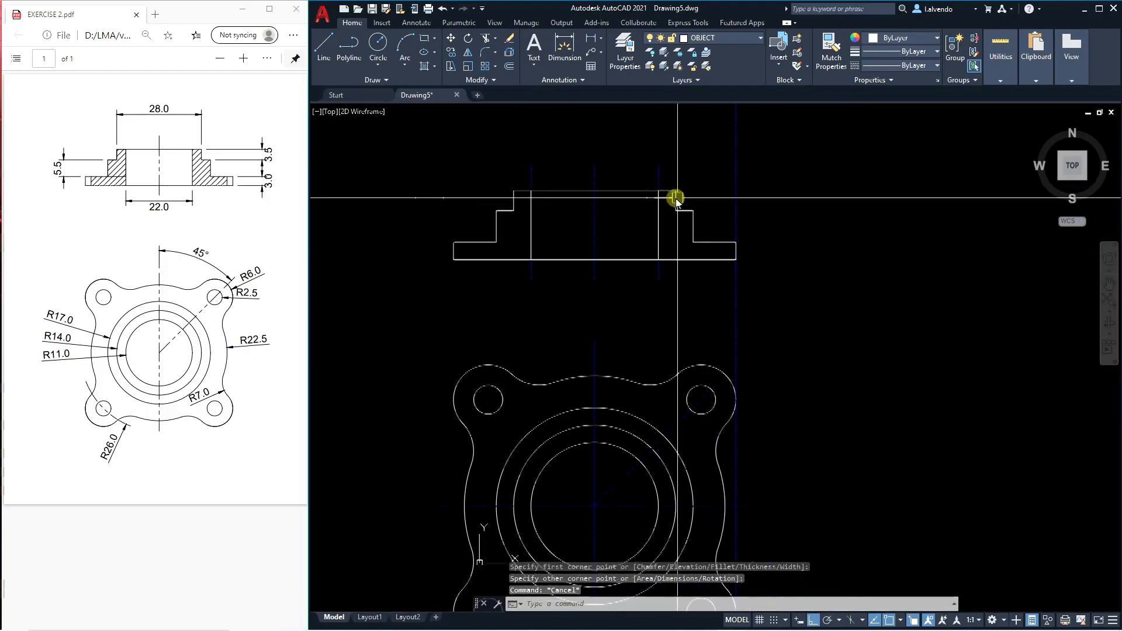
middle_click_drag(613, 375, 631, 246)
middle_click_drag(651, 296, 623, 336)
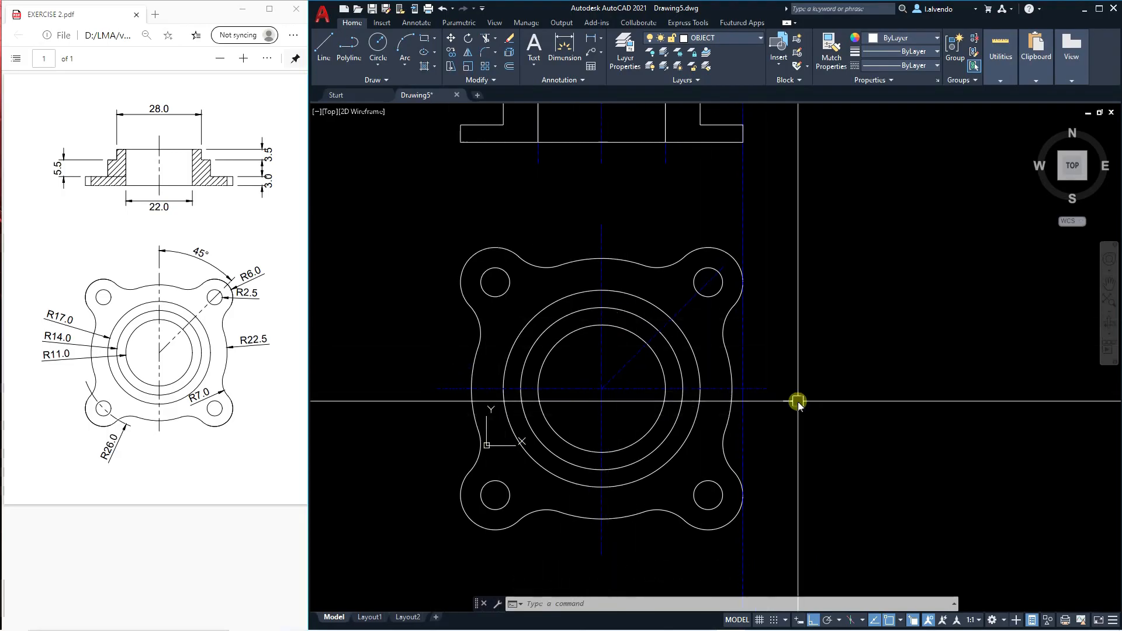
key("Escape")
key("Escape")
type("P")
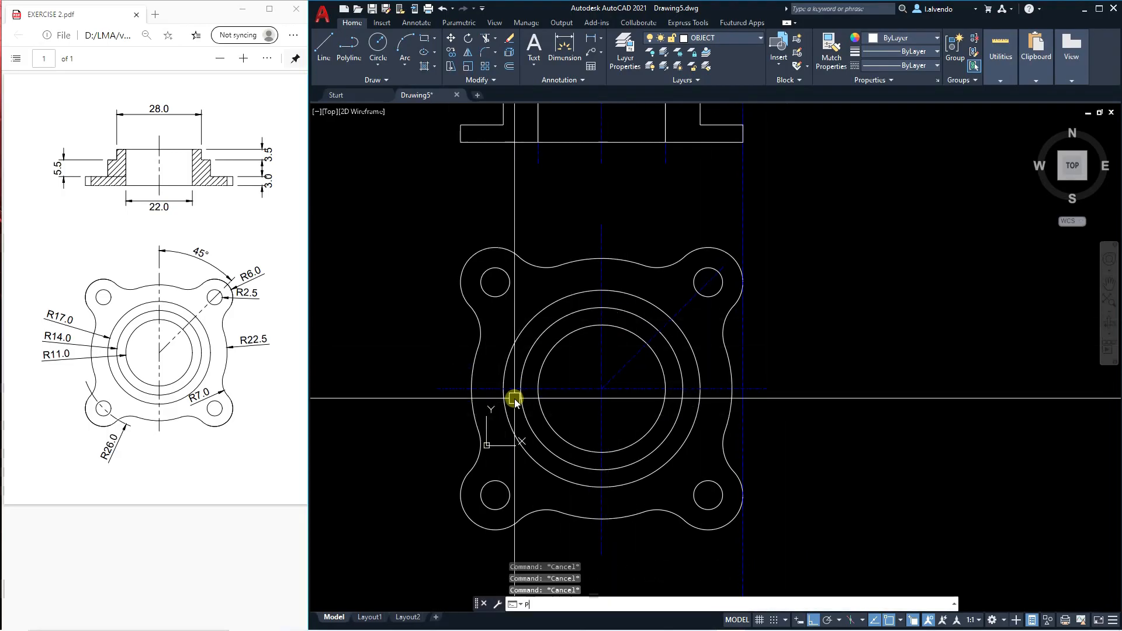
type("L")
key("Return")
left_click(433, 401)
key("Escape")
key("Escape")
Draw a horizontal polyline through the center of the circular view, extending past the flange outline on both sides.
key("Return")
left_click(409, 388)
left_click(814, 402)
key("Escape")
scroll(625, 338, "down", 4)
scroll(626, 338, "up", 3)
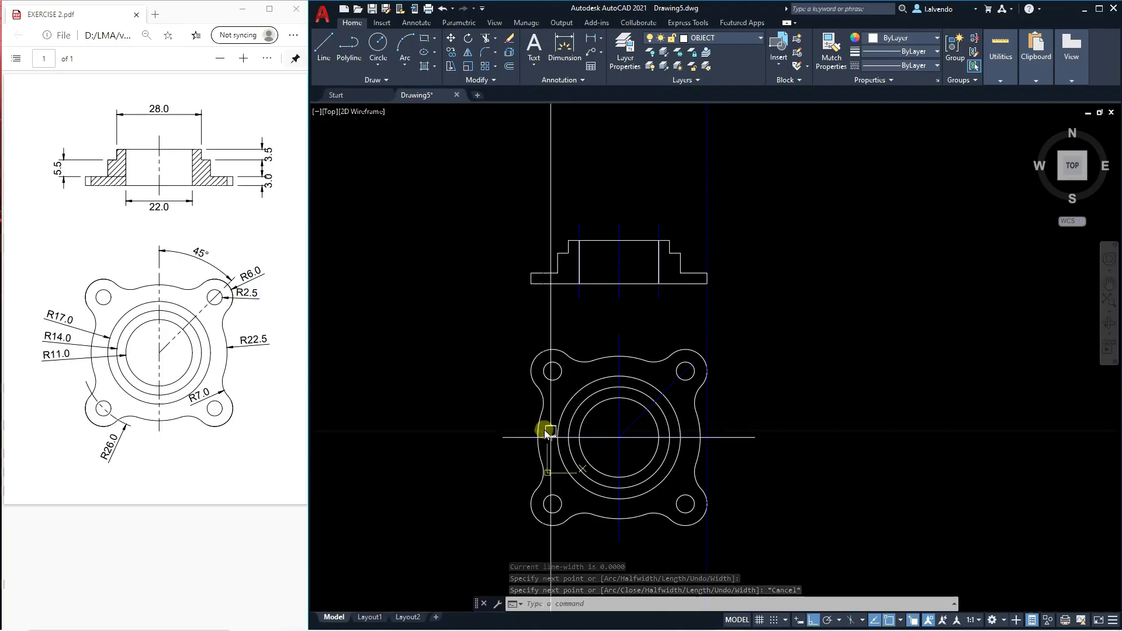
key("Escape")
key("Escape")
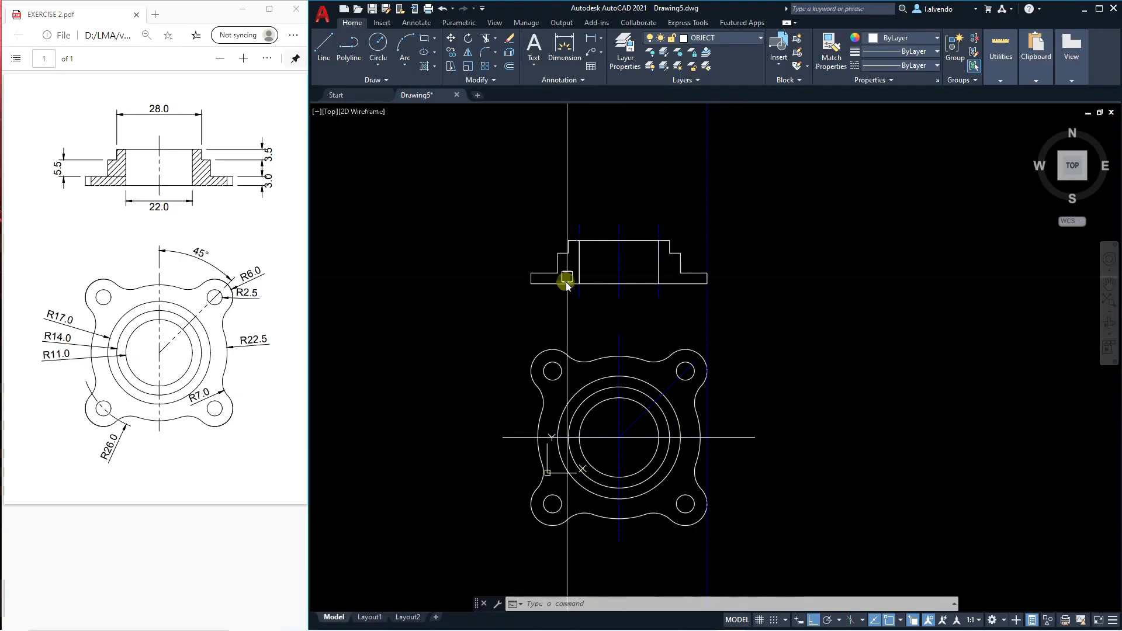
Draw a vertical polyline from the flange outline's left crossing with the horizontal center line up past the section's flange plate.
scroll(564, 287, "up", 2)
key("Escape")
type("PL")
key("Return")
scroll(524, 236, "down", 4)
scroll(521, 353, "up", 6)
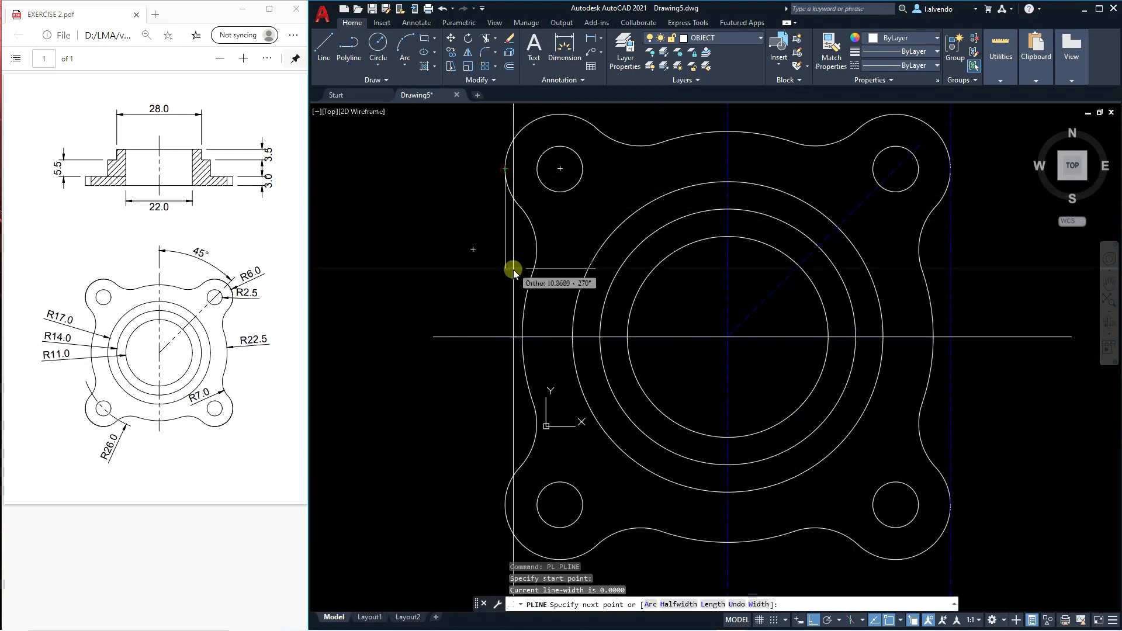
scroll(519, 281, "down", 4)
middle_click_drag(535, 142, 509, 213)
key("Escape")
key("Return")
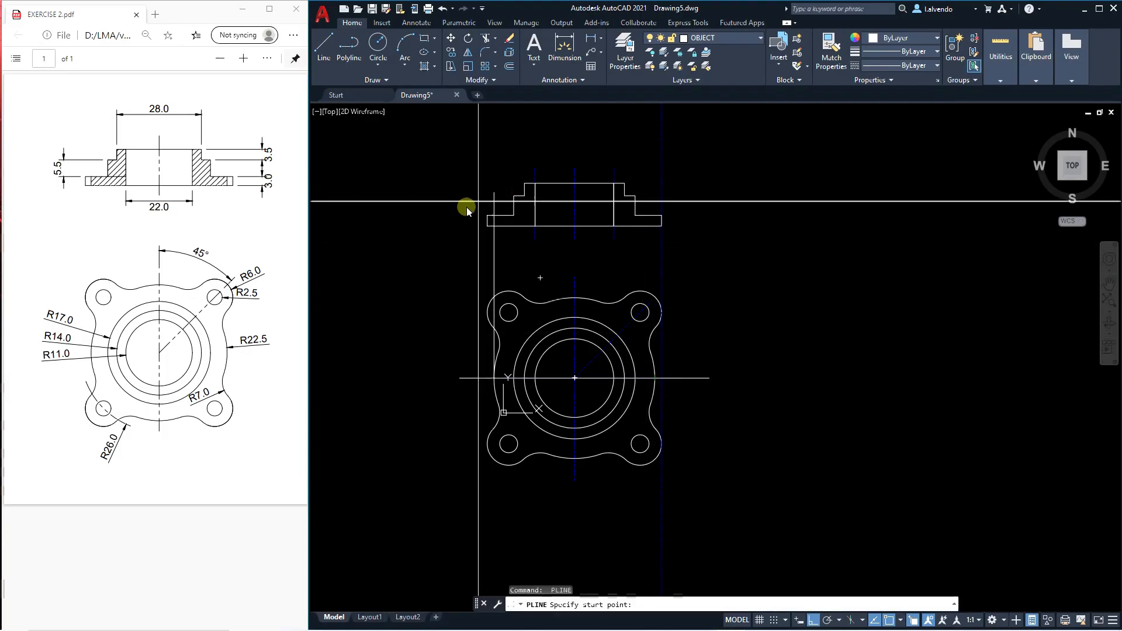
key("Escape")
key("Escape")
key("Escape")
Trim the projected vertical line above the flange plate and between the section view and the circular view.
scroll(521, 268, "up", 4)
type("TR")
key("Return")
left_click(487, 221)
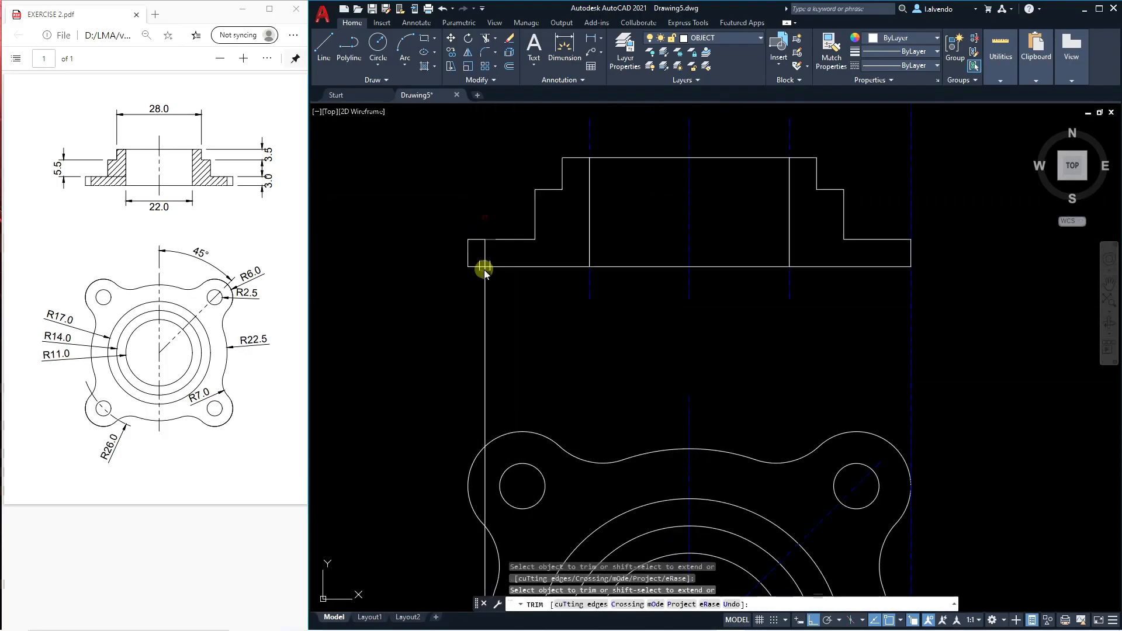
left_click(486, 294)
key("Escape")
key("Escape")
Mirror the short vertical edge inside the left flange plate about the section's centerline, keeping the original.
scroll(491, 246, "down", 4)
scroll(525, 207, "up", 4)
middle_click_drag(549, 249, 532, 278)
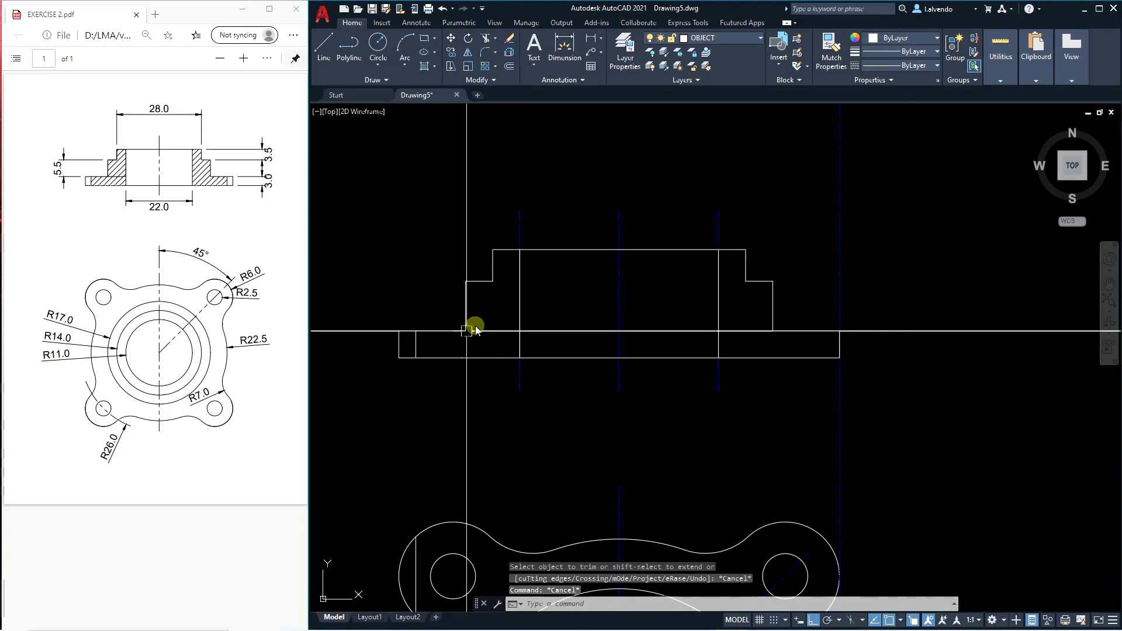
key("Escape")
key("Escape")
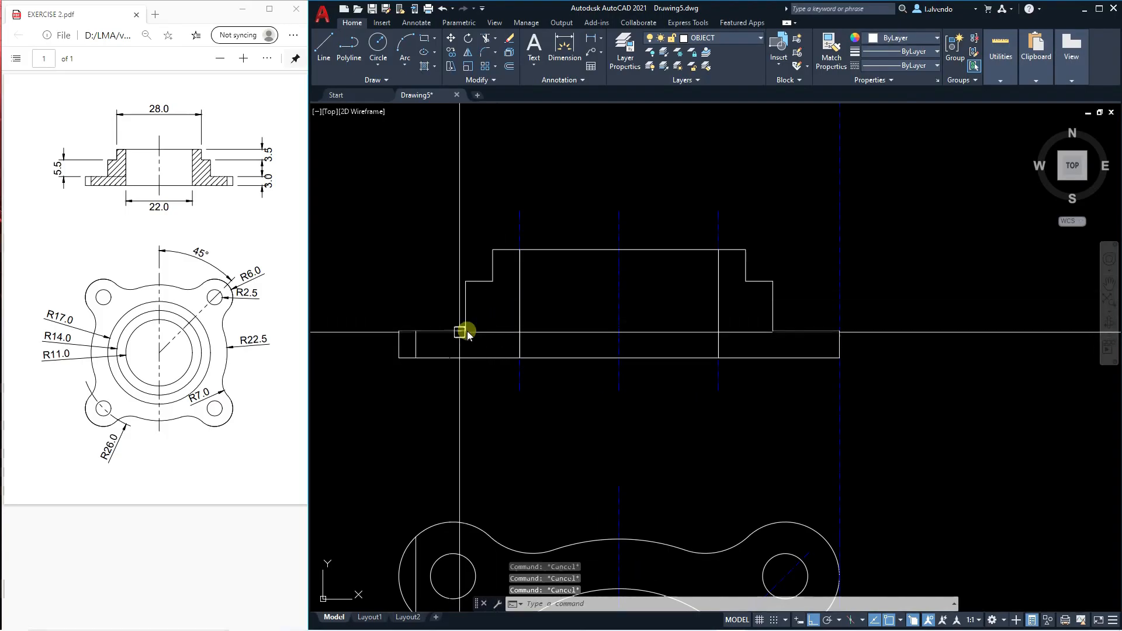
middle_click_drag(483, 354, 499, 338)
type("MI")
key("Return")
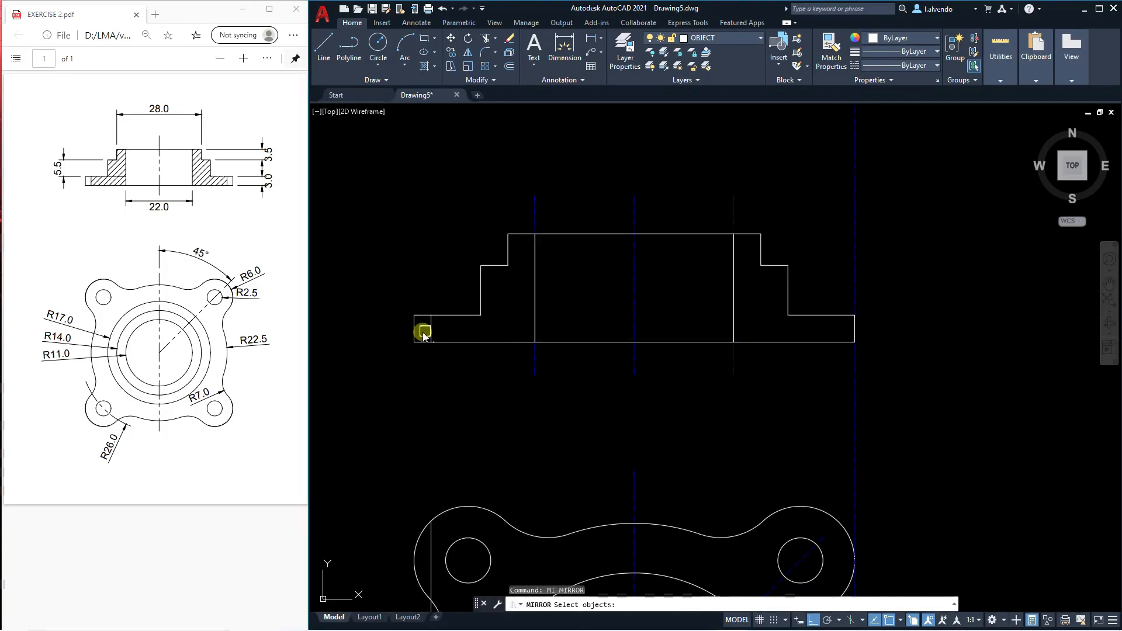
left_click(634, 345)
left_click(653, 404)
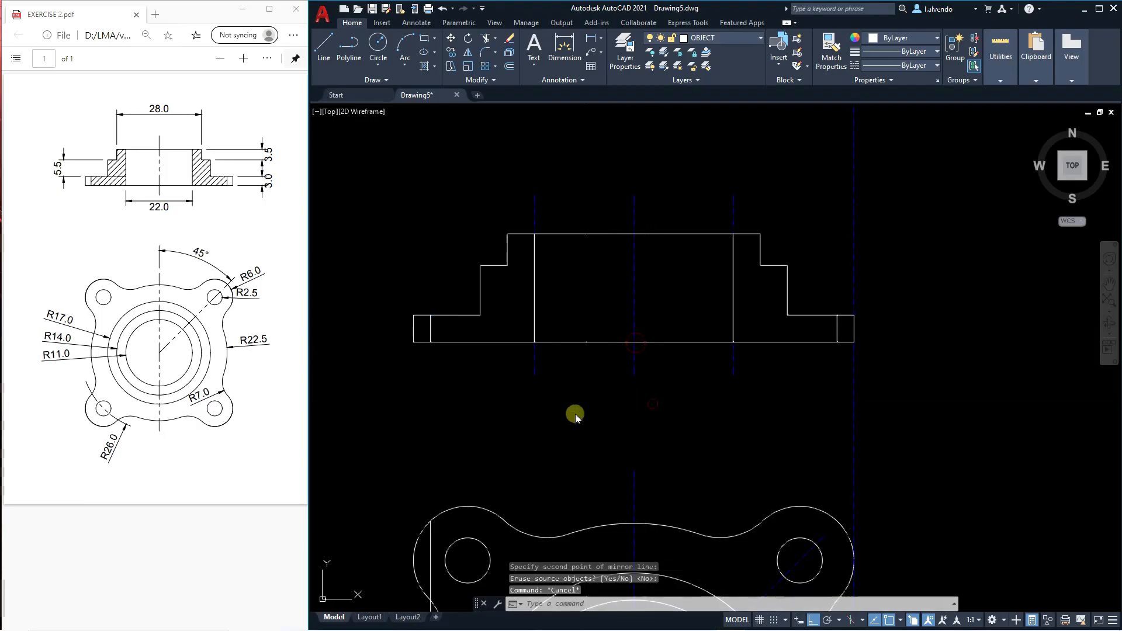
key("Return")
key("Escape")
key("Escape")
key("Escape")
Hatch the left and right cut areas of the section with the ANSI31 pattern.
middle_click_drag(575, 414, 562, 422)
type("h")
key("Return")
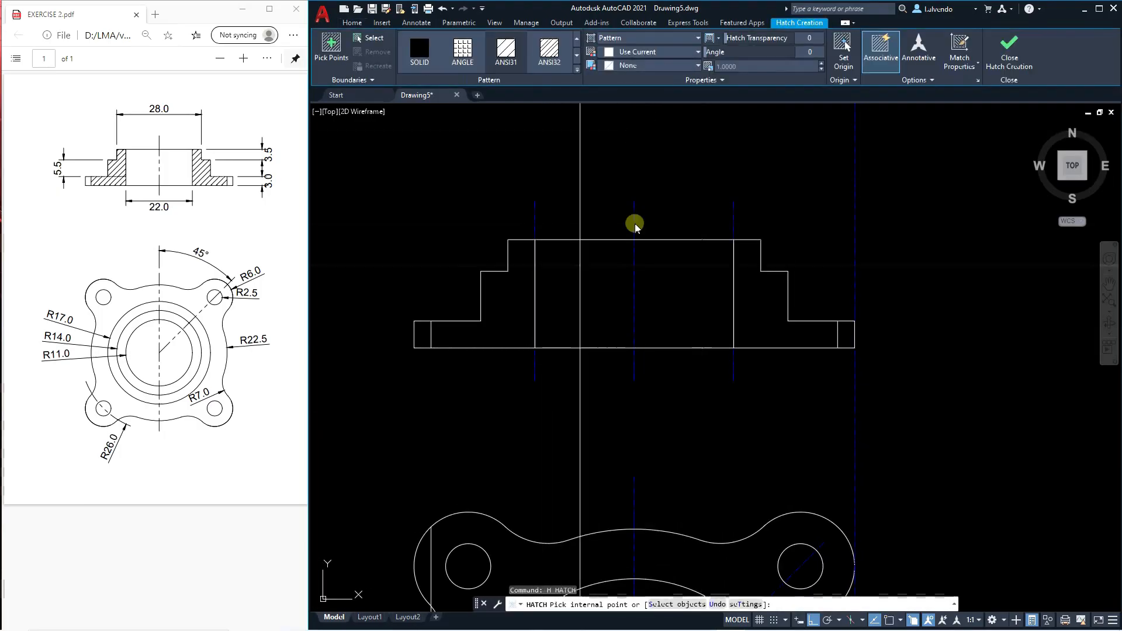
left_click(515, 324)
left_click(750, 313)
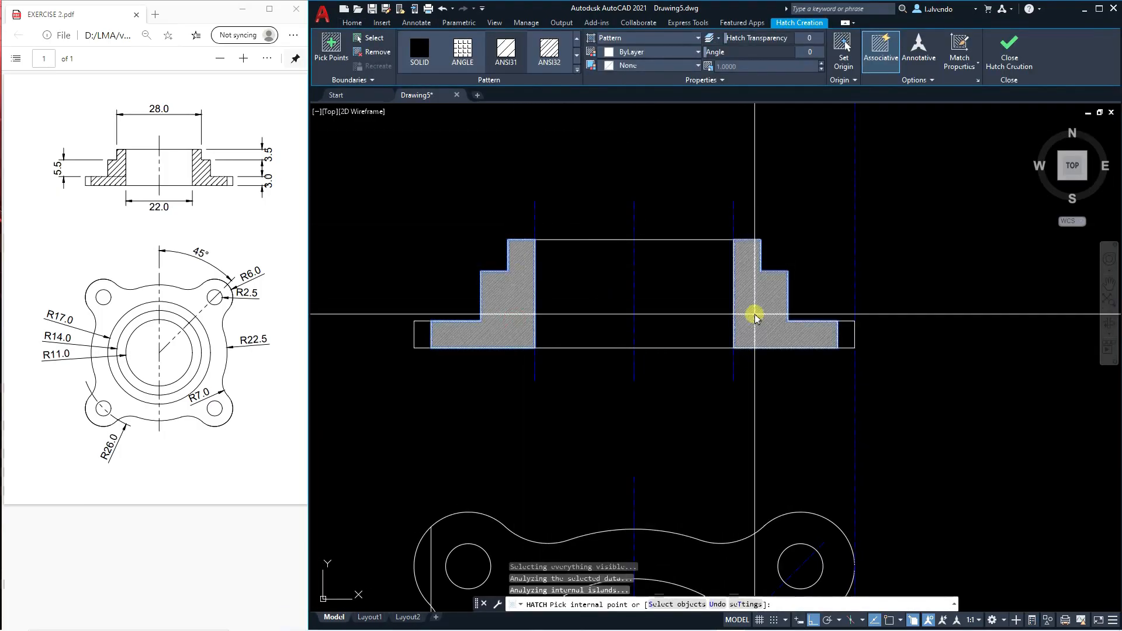
key("Return")
Set the section hatch's pattern scale to 10.
left_click(757, 293)
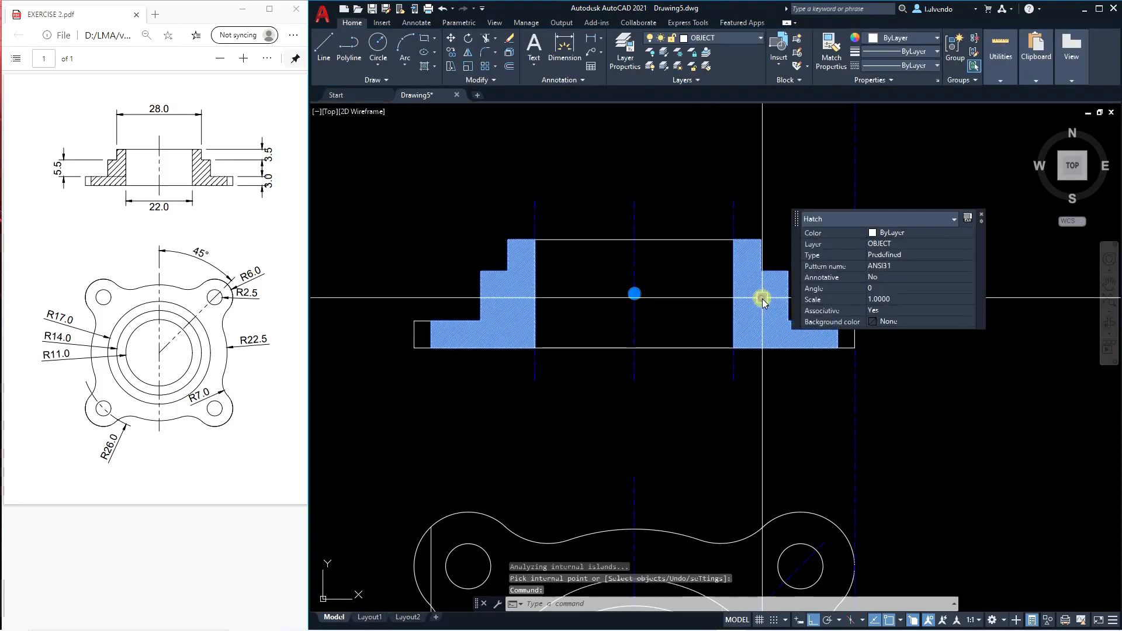
left_click(877, 300)
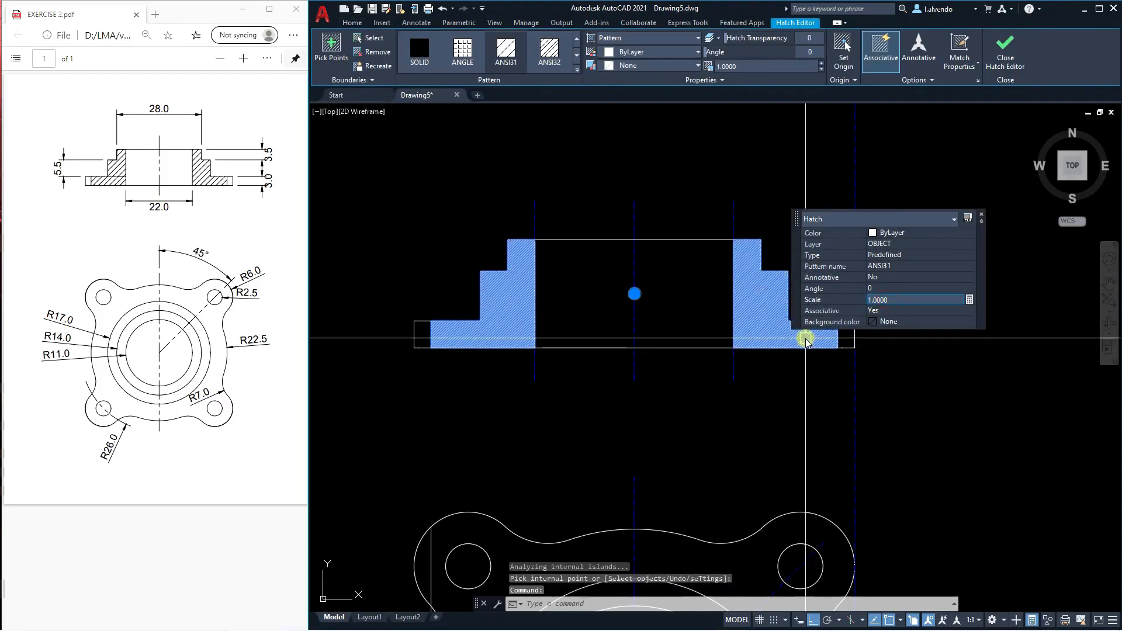
type("10")
key("Return")
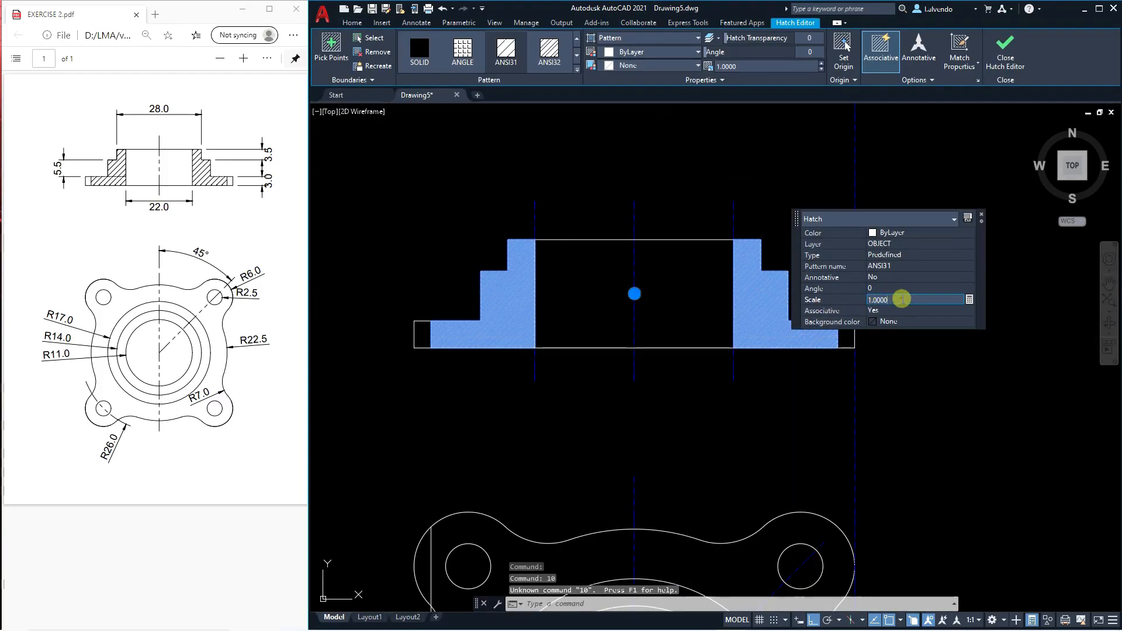
key("Return")
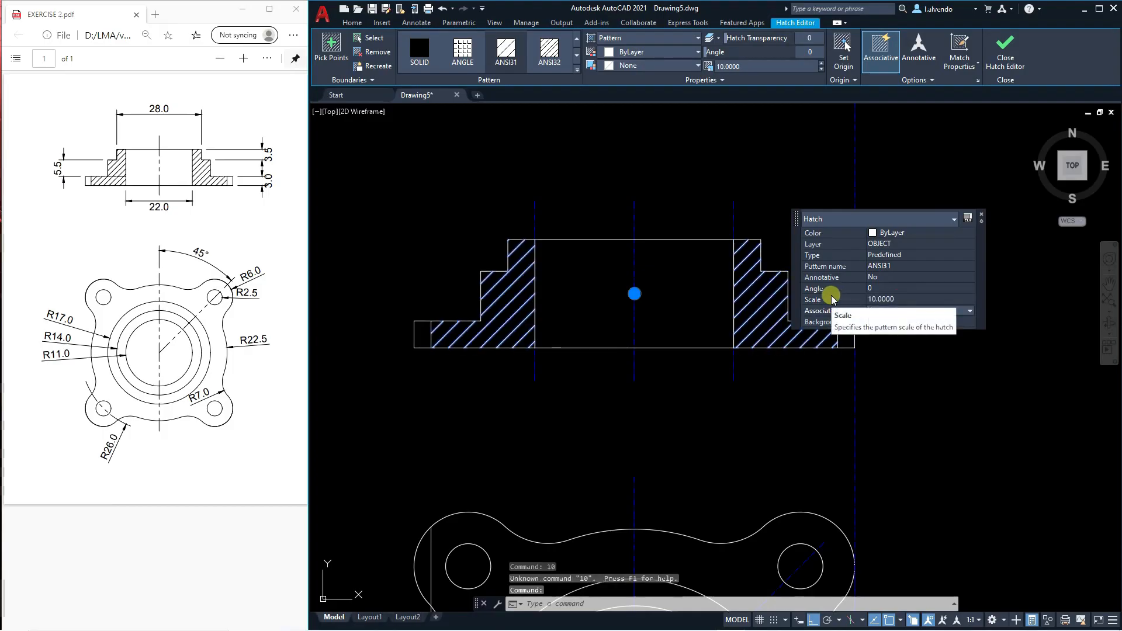
key("Escape")
key("Escape")
Set the section hatch's pattern scale to 5.
scroll(683, 335, "down", 3)
scroll(683, 336, "up", 5)
left_click(658, 351)
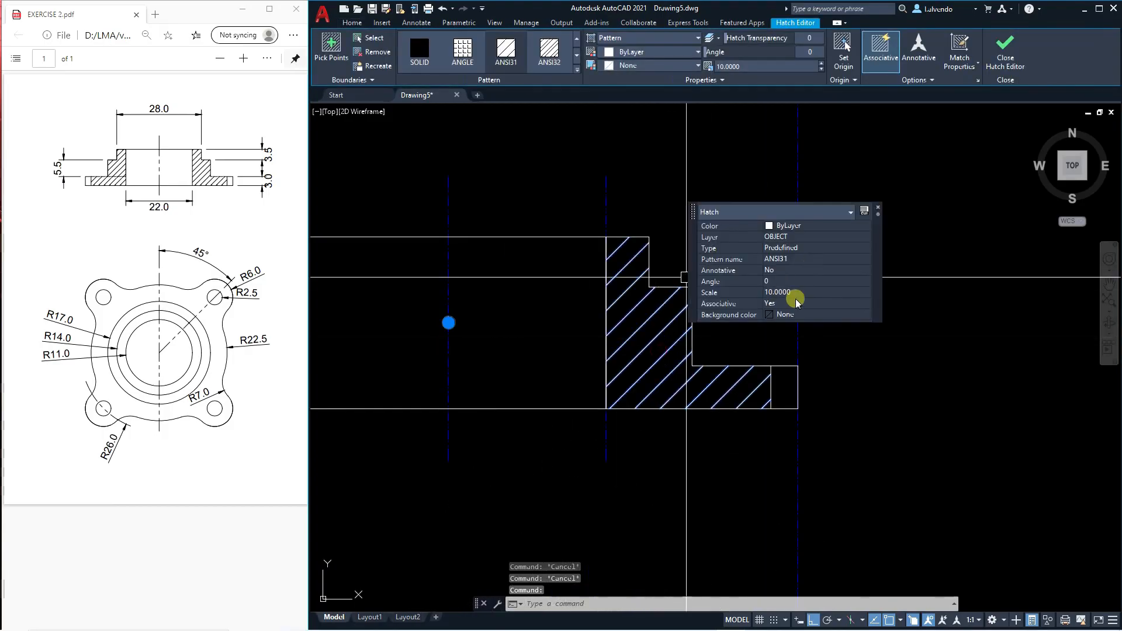
key("Return")
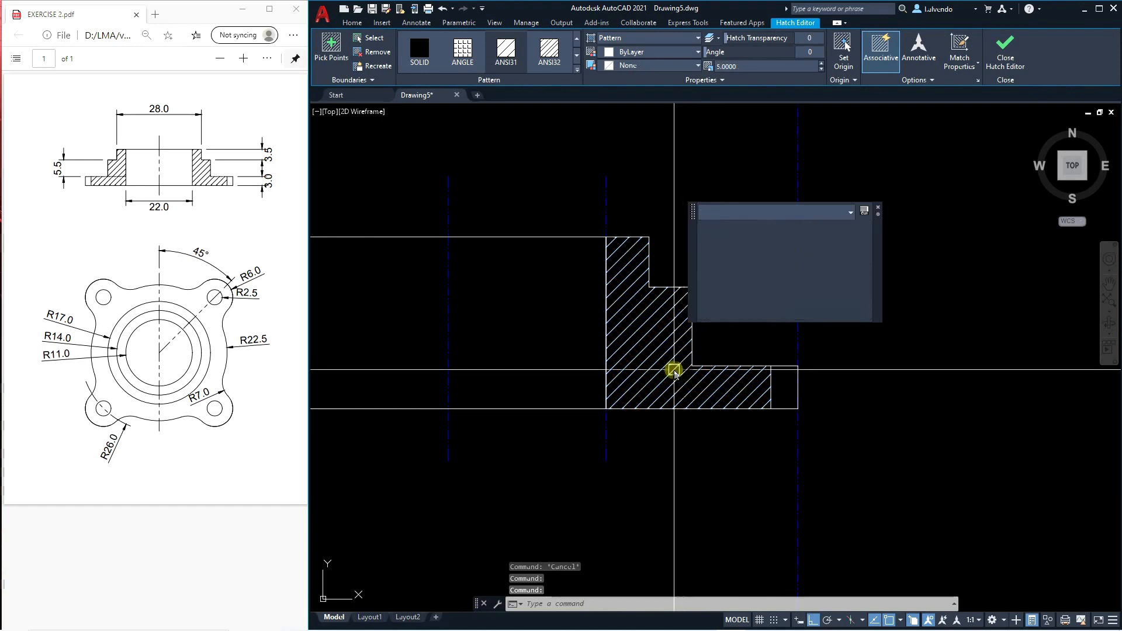
Set the section hatch's color to White.
scroll(683, 357, "down", 3)
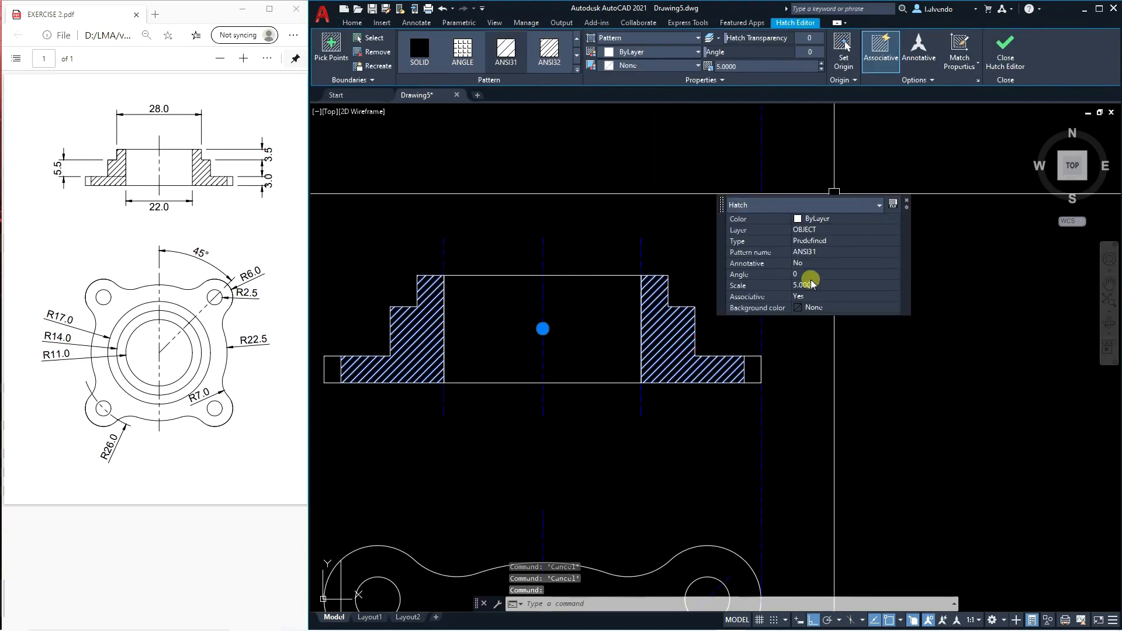
left_click(849, 225)
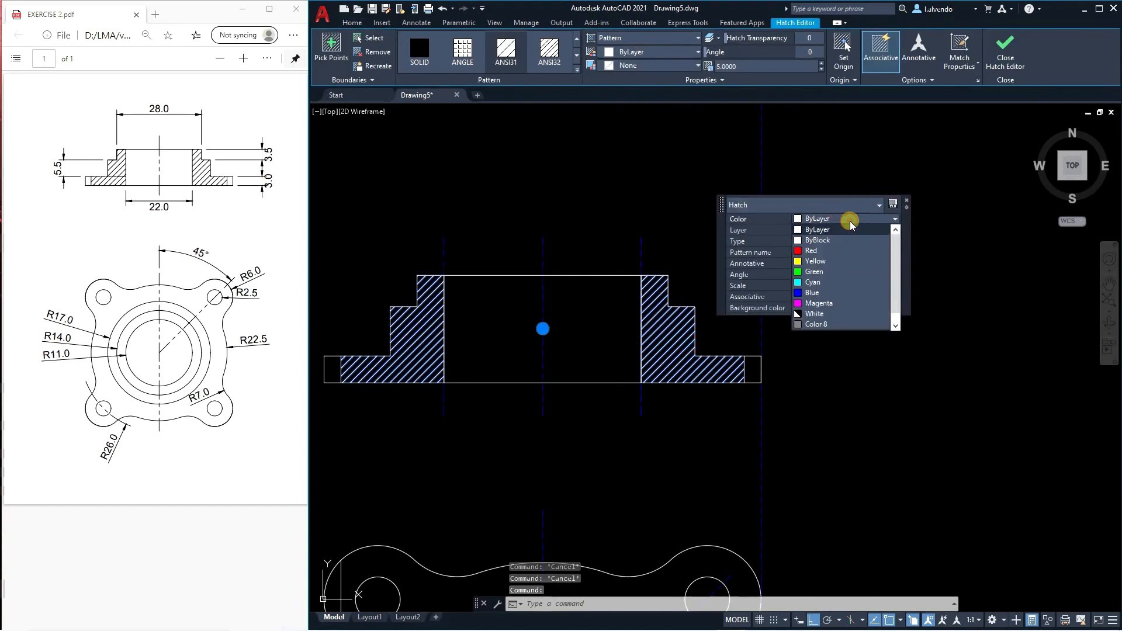
left_click(811, 316)
key("Escape")
Erase the two offset centerline copies along the bore edges of the section view.
scroll(661, 237, "down", 4)
scroll(653, 292, "up", 4)
left_click(671, 330)
left_click(638, 308)
type("e")
left_click(511, 335)
left_click(447, 300)
type("e")
key("Escape")
Erase the remaining vertical construction line at the flange's right edge.
scroll(578, 309, "down", 4)
left_click(692, 211)
left_click(596, 168)
type("e")
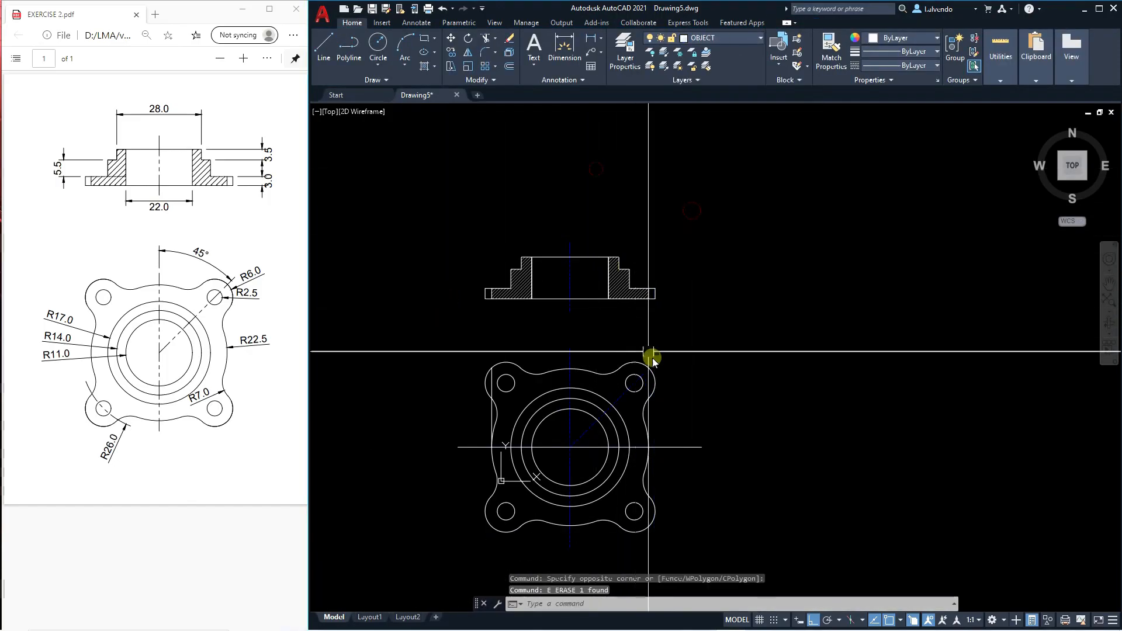
Erase the white horizontal line drawn over the centerline through the middle of the circular view.
scroll(511, 291, "down", 2)
scroll(609, 354, "up", 5)
scroll(553, 343, "down", 3)
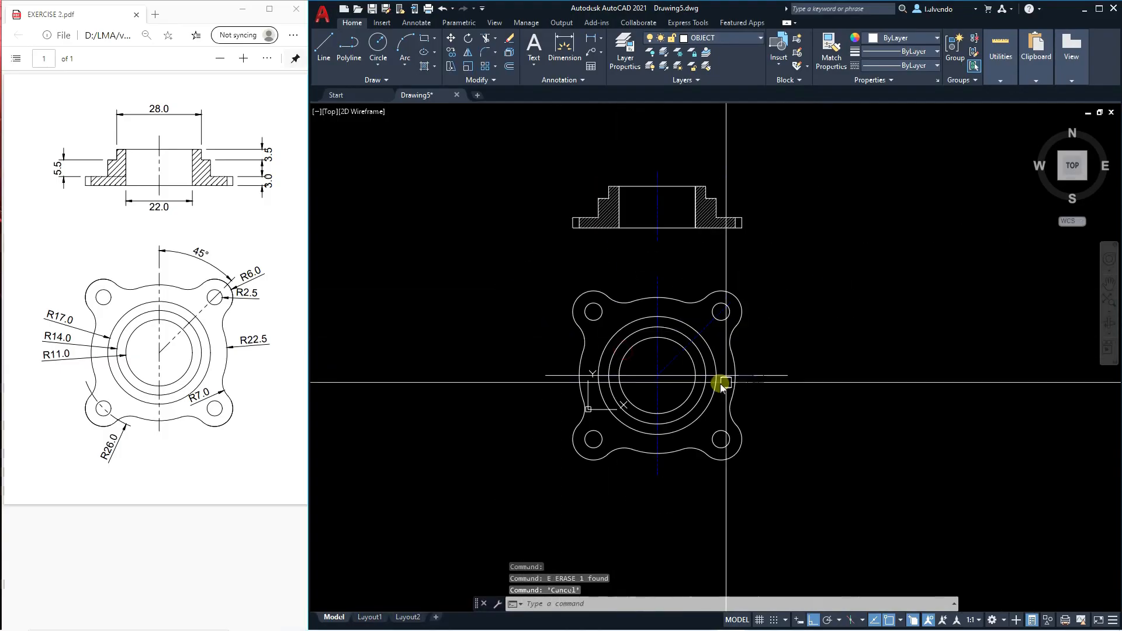
left_click(770, 373)
key("Escape")
left_click(769, 377)
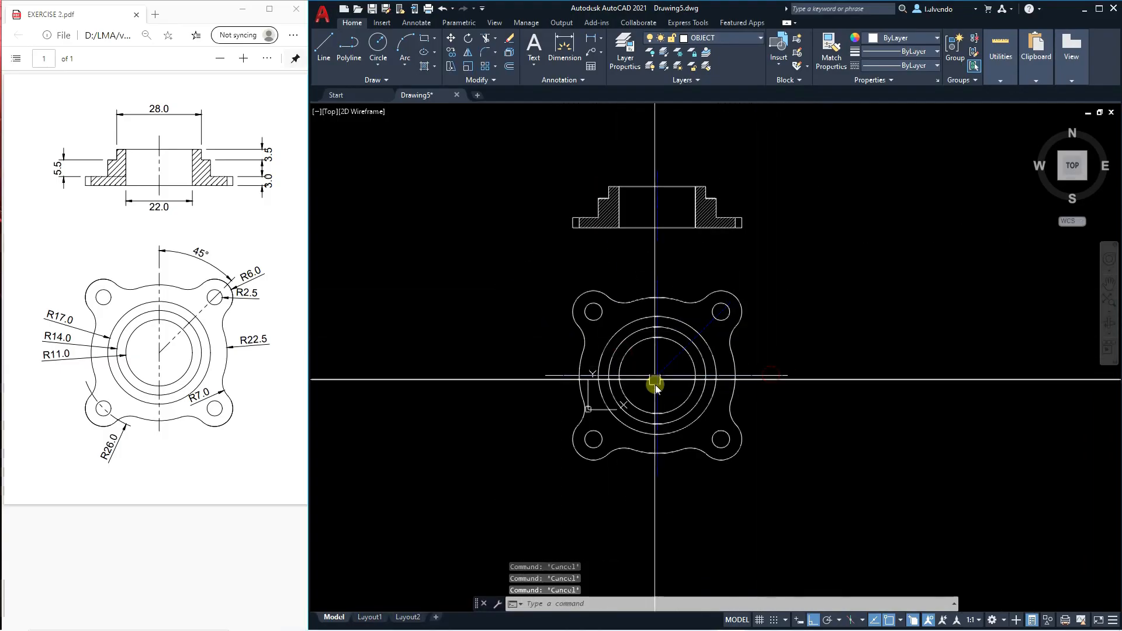
scroll(664, 388, "up", 2)
key("Escape")
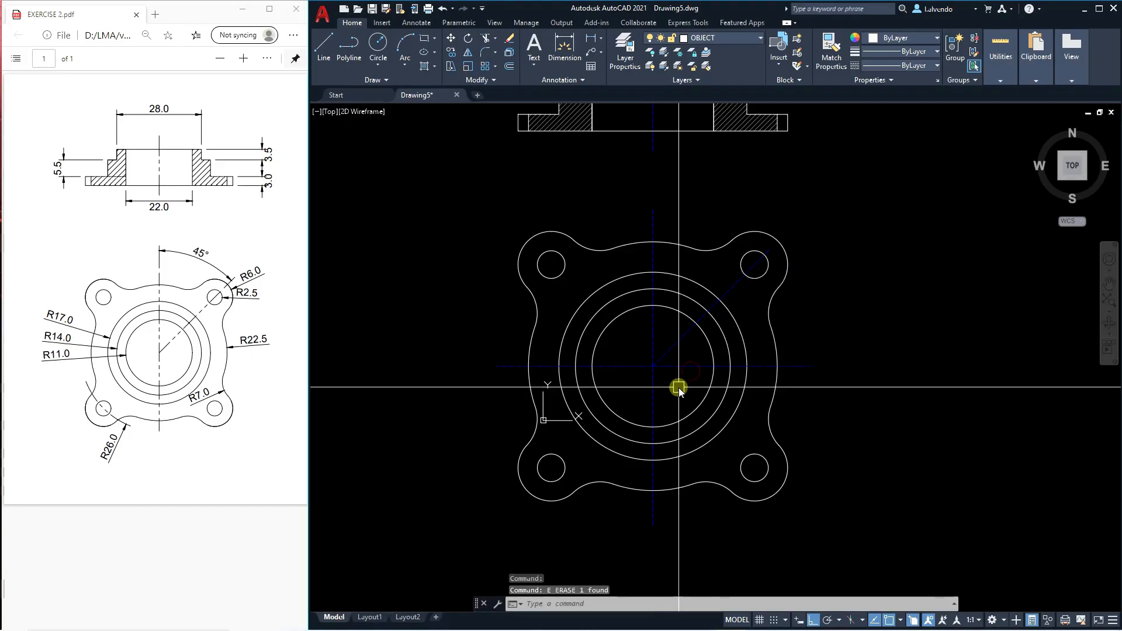
Move the whole section view slightly upward, away from the circular view.
scroll(678, 387, "down", 4)
scroll(648, 262, "up", 2)
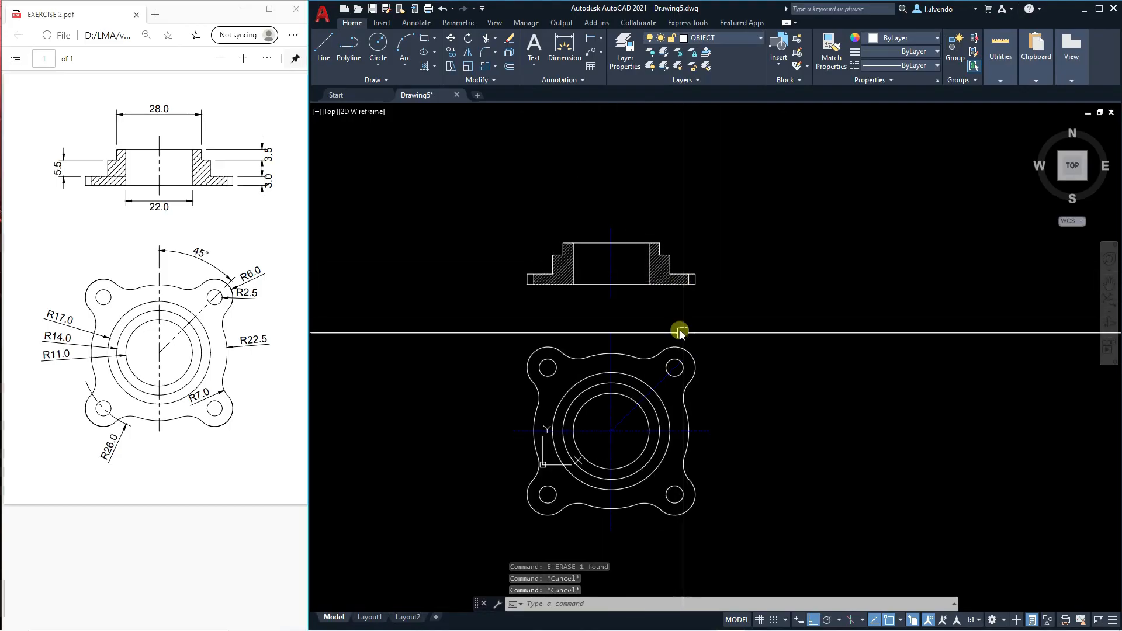
type("m")
key("Return")
left_click(712, 316)
left_click(484, 194)
key("Return")
left_click(505, 245)
left_click(508, 236)
key("Escape")
key("Escape")
key("Escape")
middle_click_drag(520, 294, 544, 245)
middle_click_drag(556, 352, 552, 355)
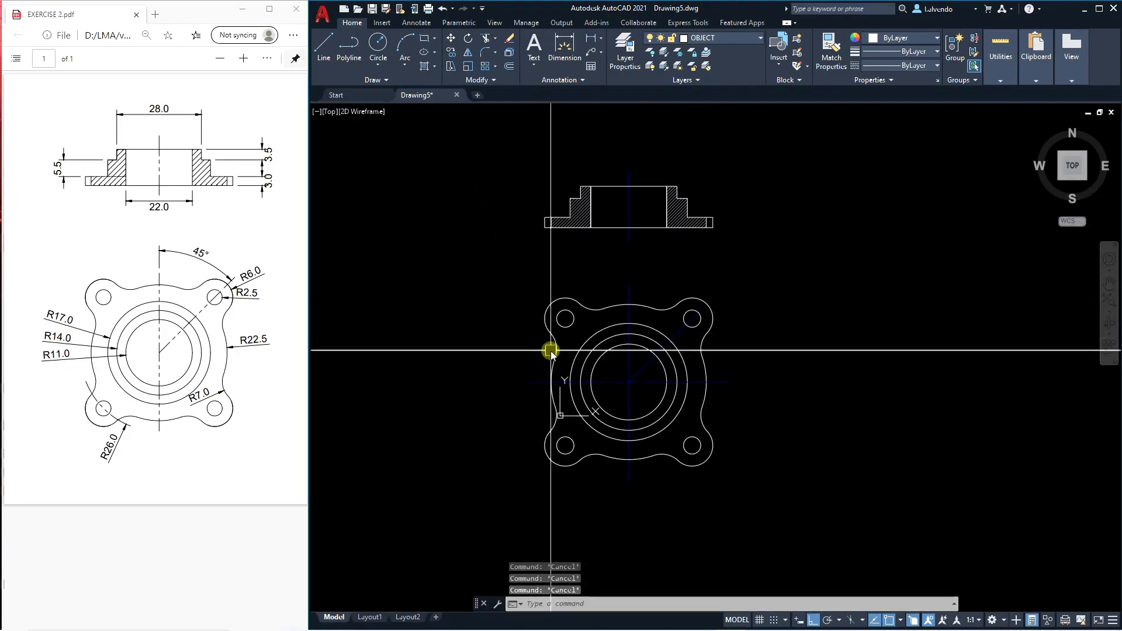
Try a linear dimension across the outer width of the section view's top edge, placed above it.
middle_click_drag(575, 262, 553, 346)
type("pli")
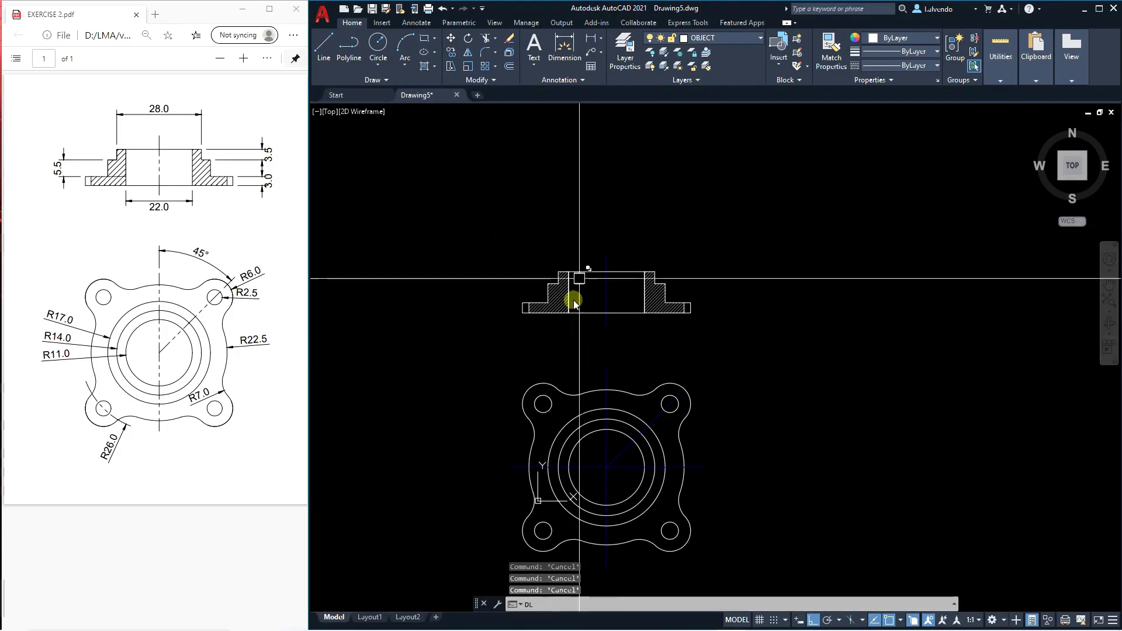
key("Return")
left_click(557, 271)
left_click(655, 273)
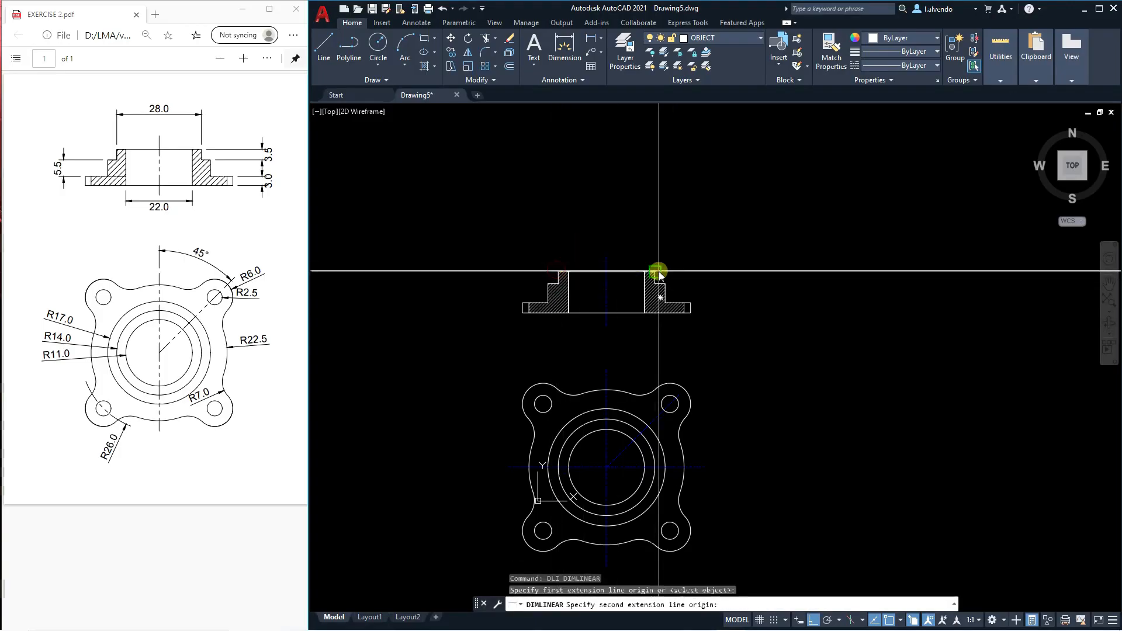
left_click(616, 239)
key("Escape")
scroll(599, 260, "up", 8)
scroll(642, 246, "down", 5)
Erase the trial linear dimension above the section view.
key("Escape")
key("Escape")
left_click(656, 259)
left_click(629, 212)
type("e")
key("Return")
key("Escape")
key("Escape")
middle_click_drag(642, 256, 646, 229)
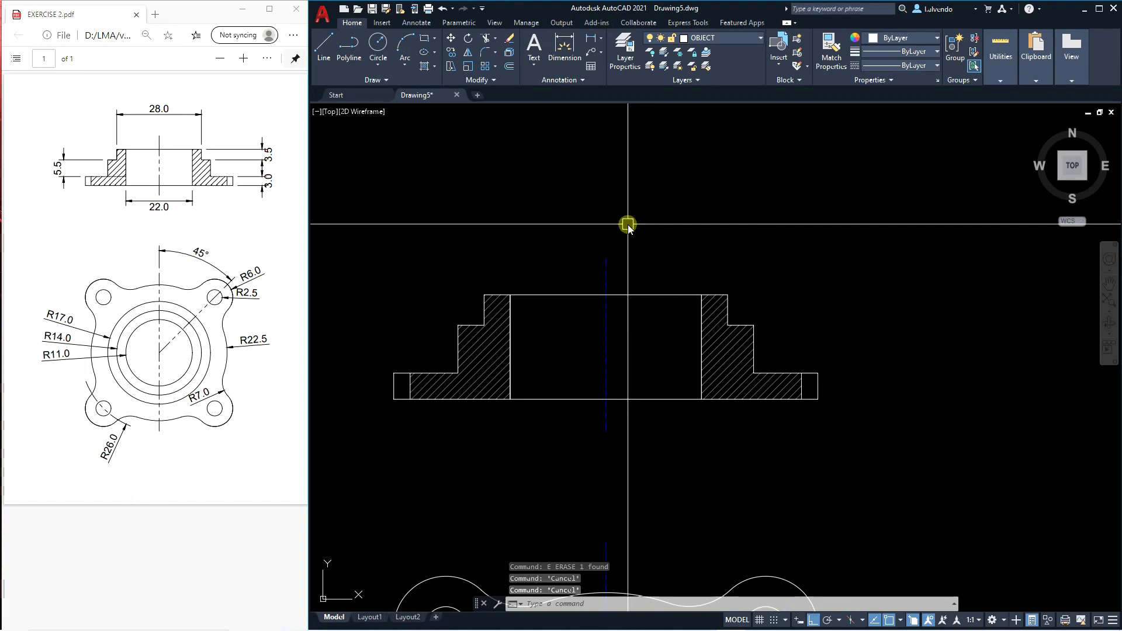
Create a new dimension style named LMA DIM based on Standard for all dimensions.
type("d")
key("Return")
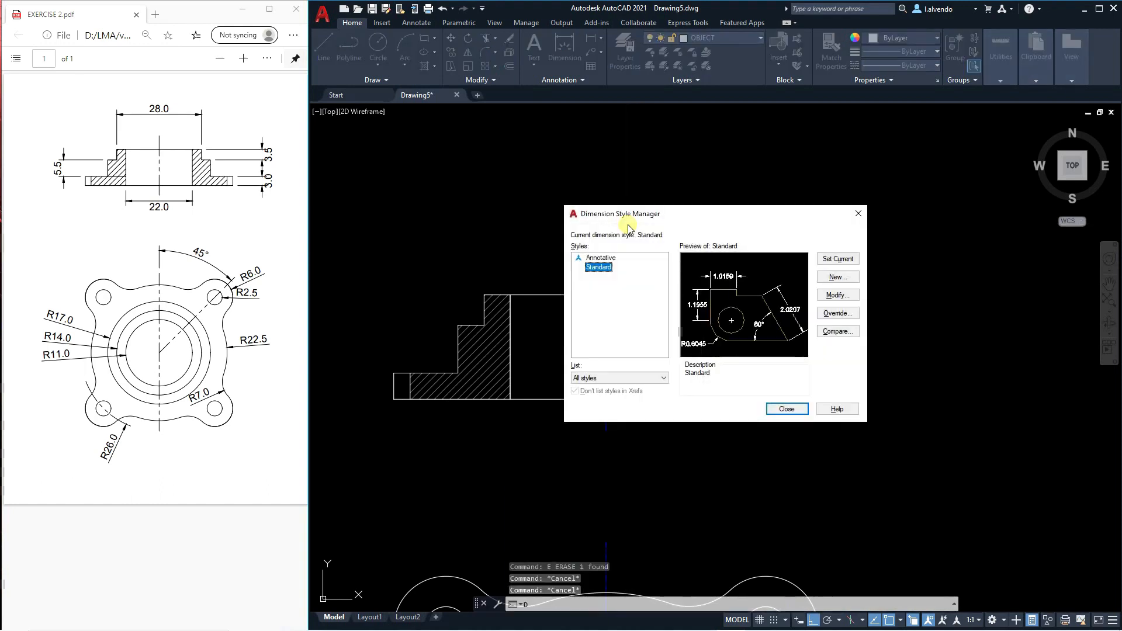
left_click(840, 278)
type("LMA DIM")
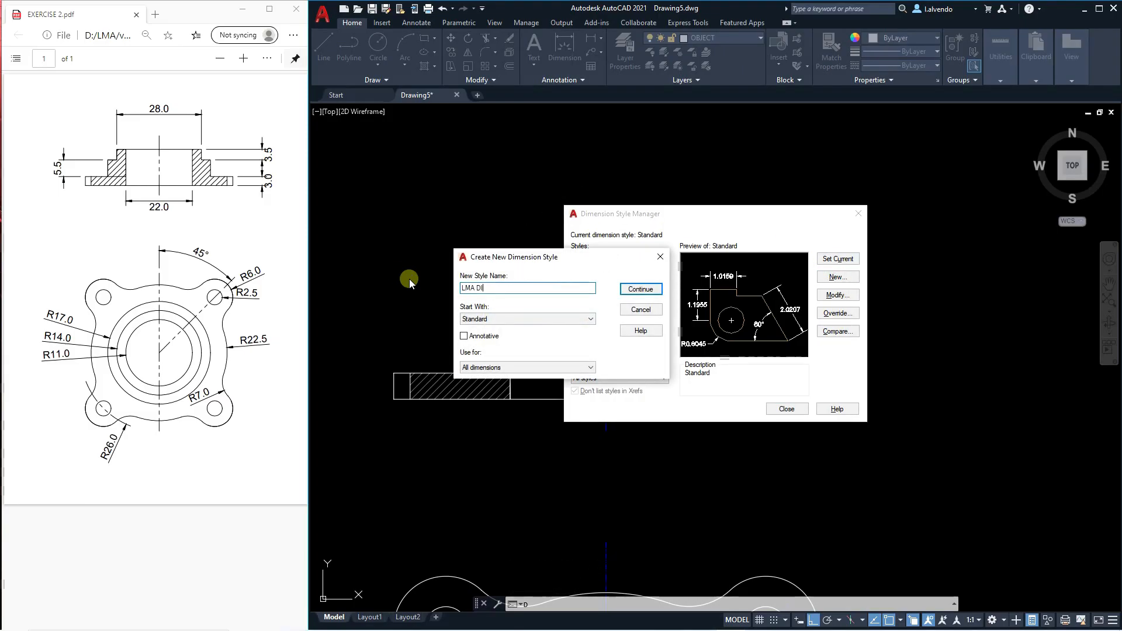
left_click(651, 290)
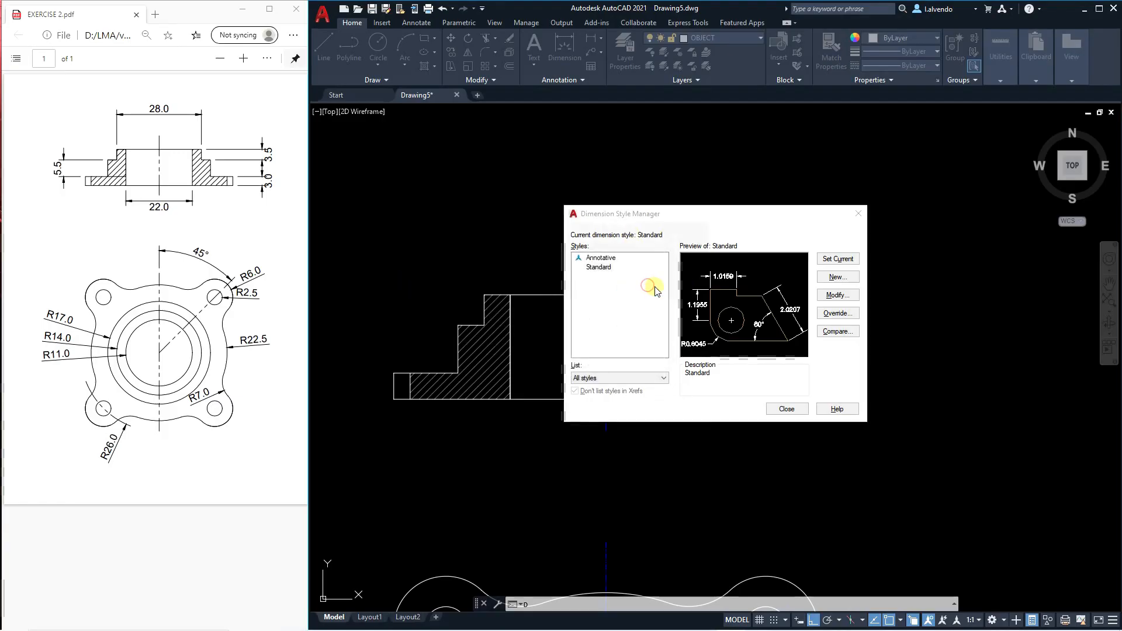
Set LMA DIM's text height to 3, text offset to 1.5, arrow size to 2.5, and both extension line extension and origin offset to 1.25.
left_click(497, 192)
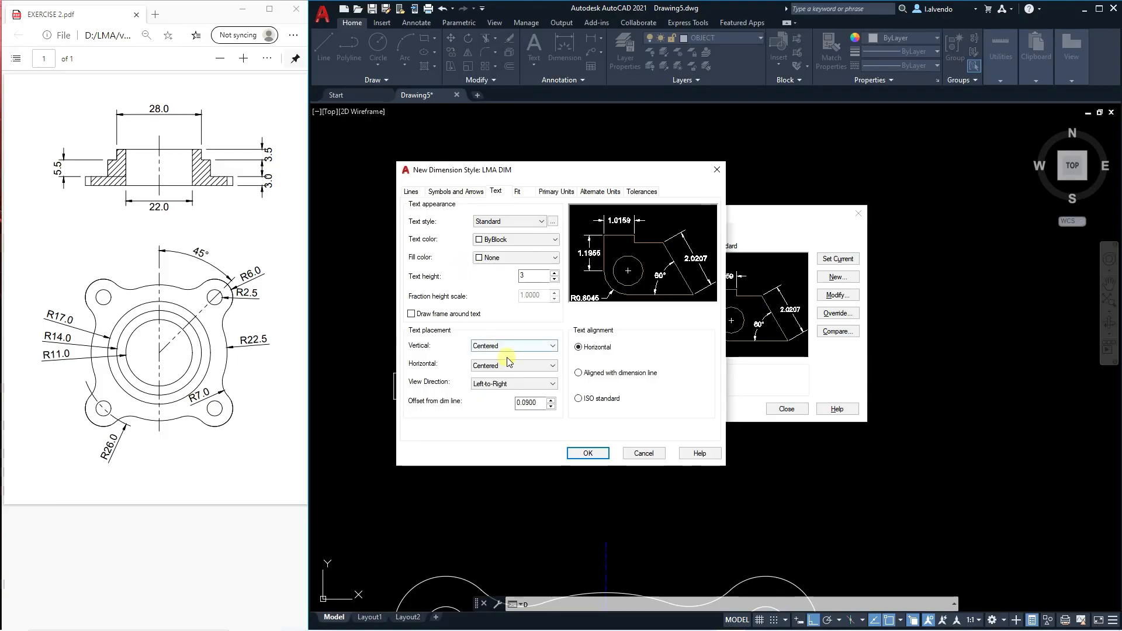
double_click(536, 403)
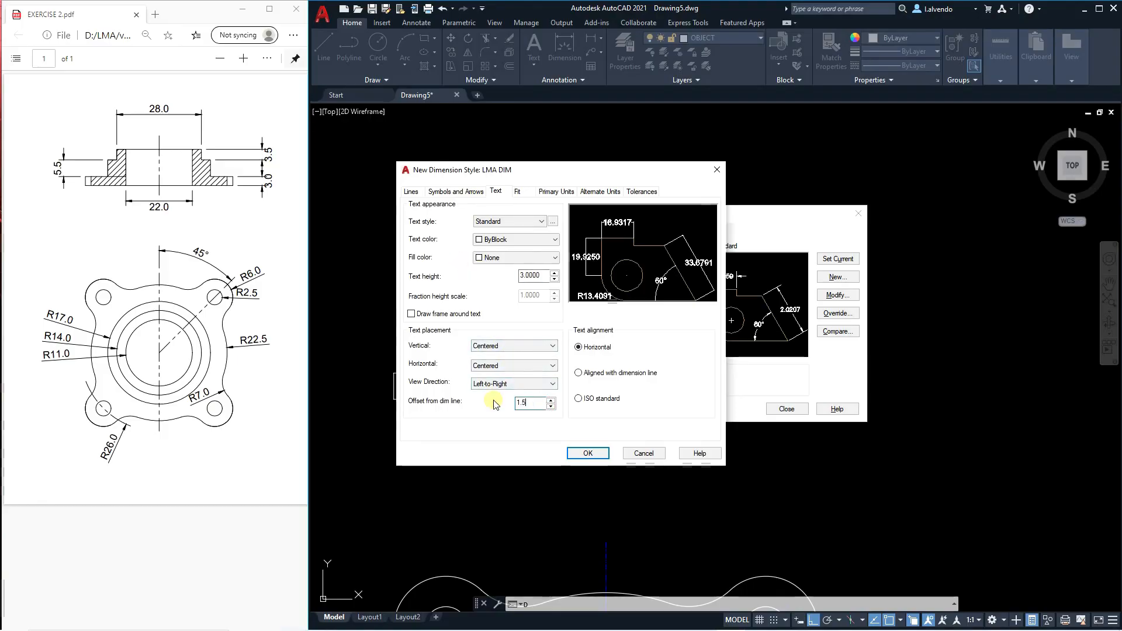
left_click(470, 193)
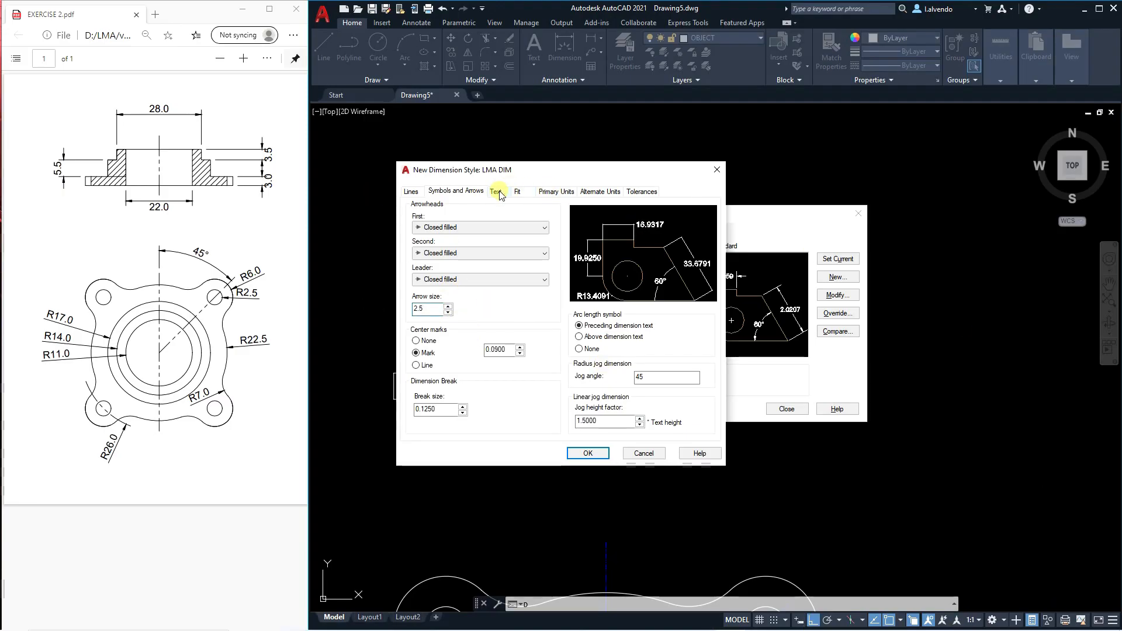
left_click(414, 193)
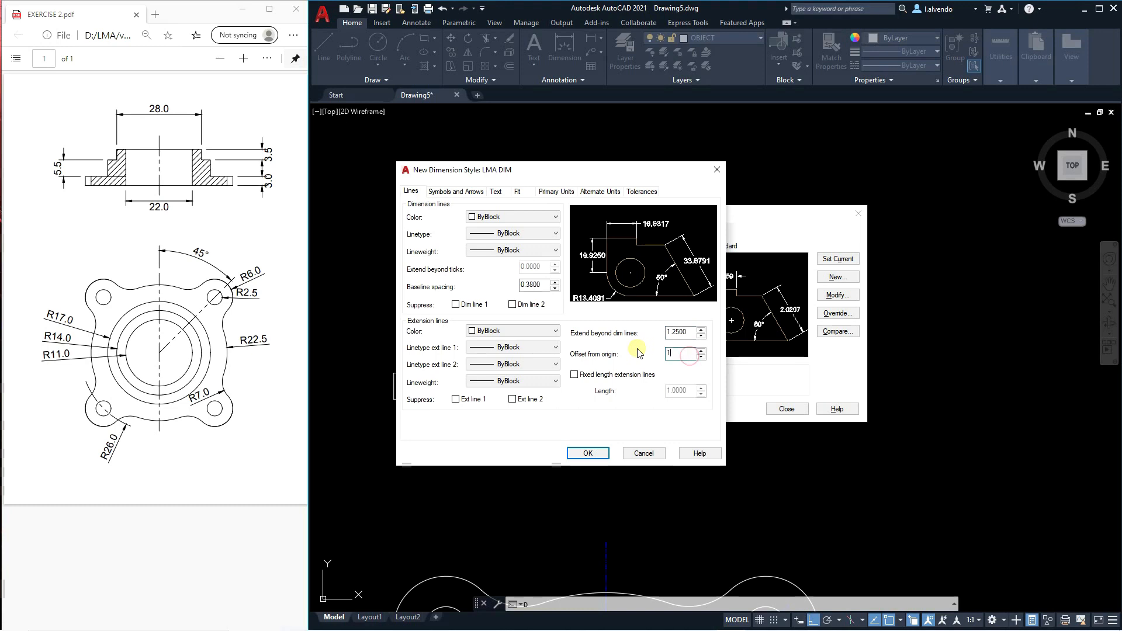
Set the linear dimension precision of LMA DIM to 0.0.
left_click(520, 192)
left_click(545, 194)
left_click(526, 233)
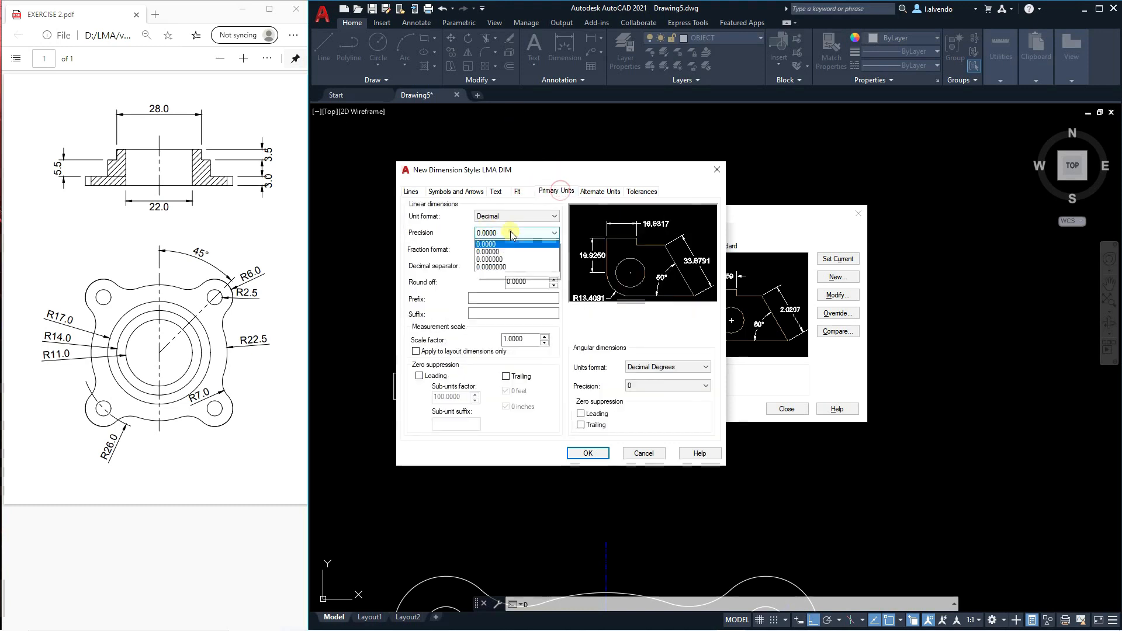
left_click(494, 252)
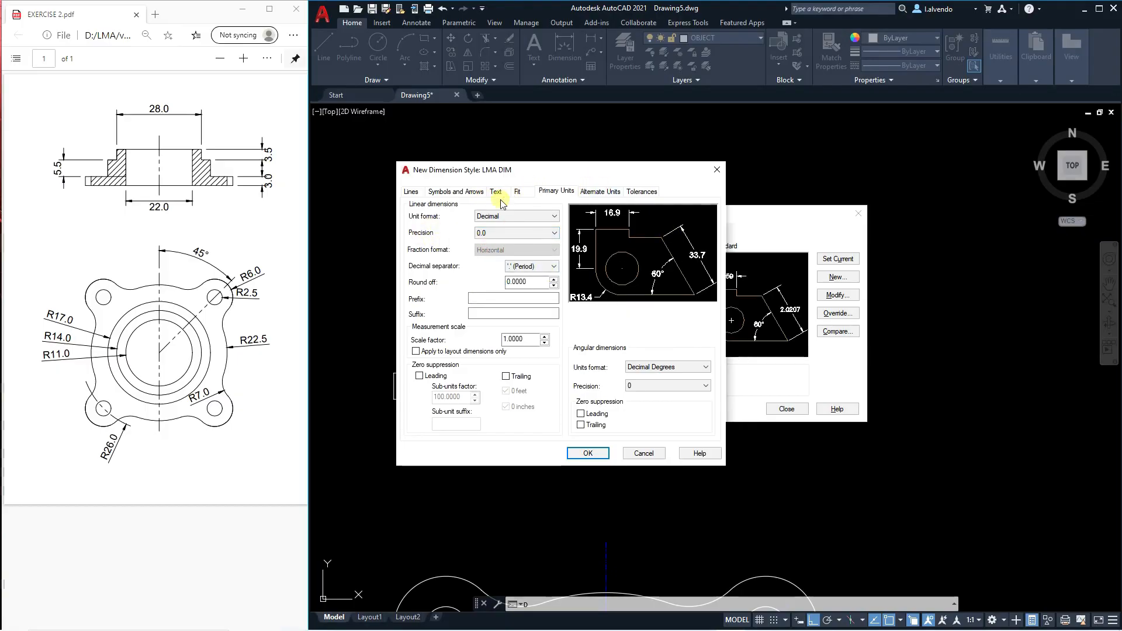
Set LMA DIM's vertical text placement to Outside, aligned with the dimension line, and make it the current style.
left_click(466, 193)
left_click(498, 193)
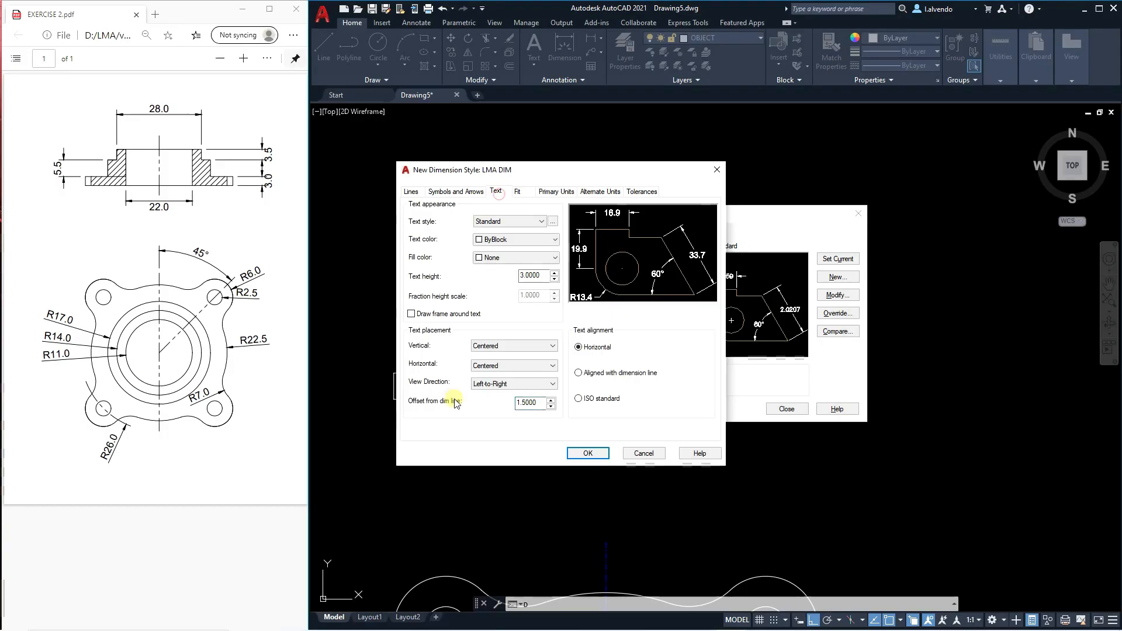
left_click(507, 346)
left_click(497, 369)
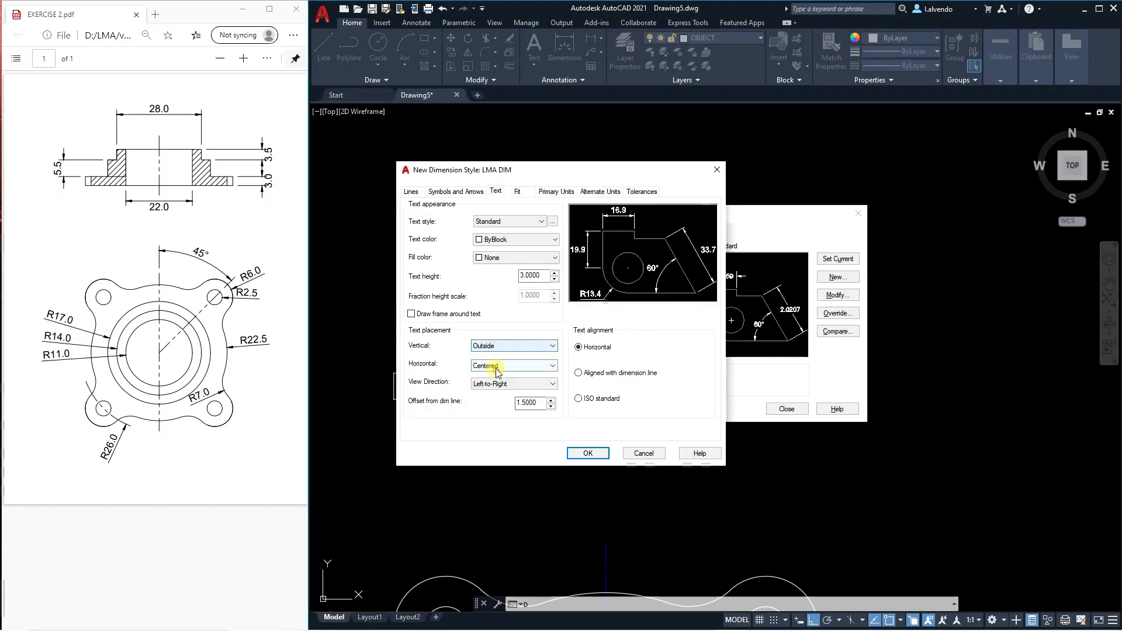
left_click(596, 377)
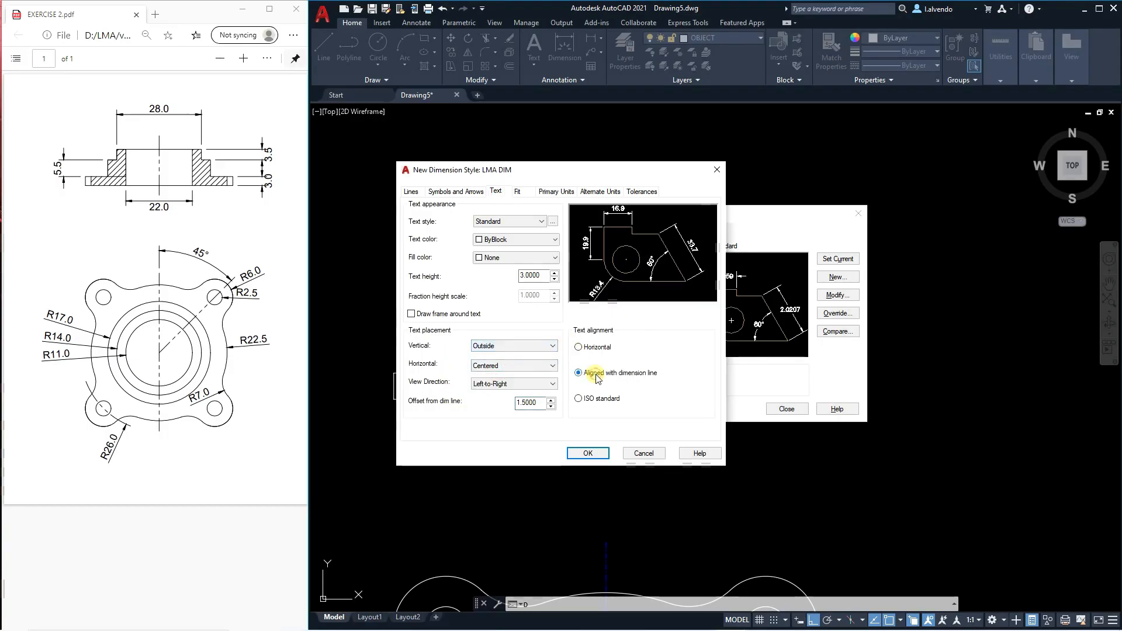
left_click(588, 454)
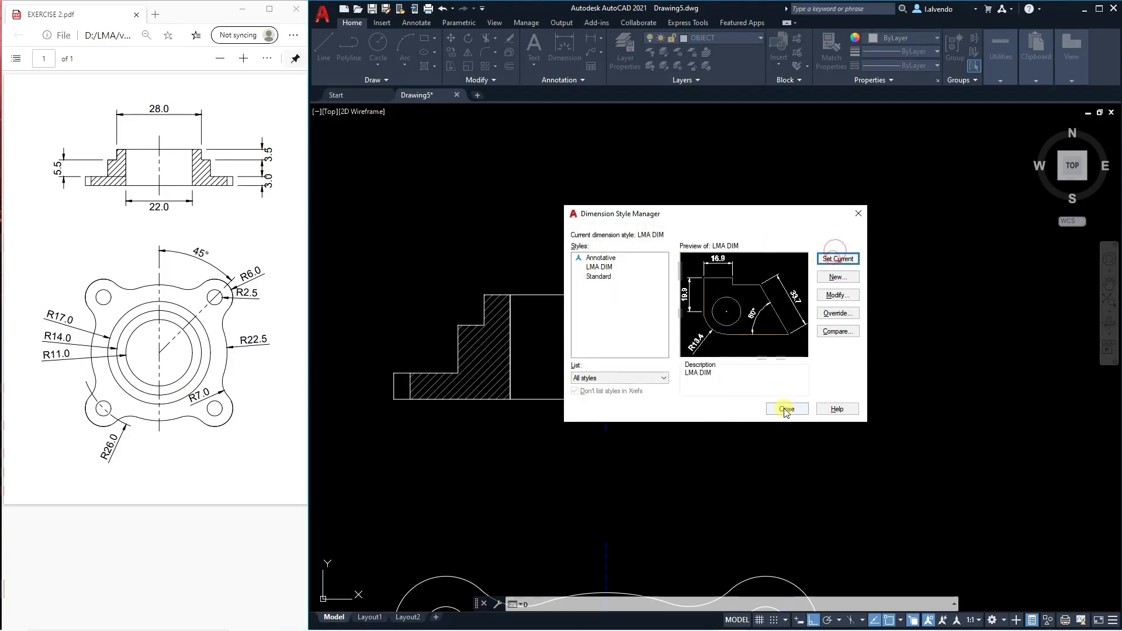
left_click(783, 406)
Make DIMENSION the current layer.
scroll(620, 296, "down", 3)
scroll(624, 243, "up", 1)
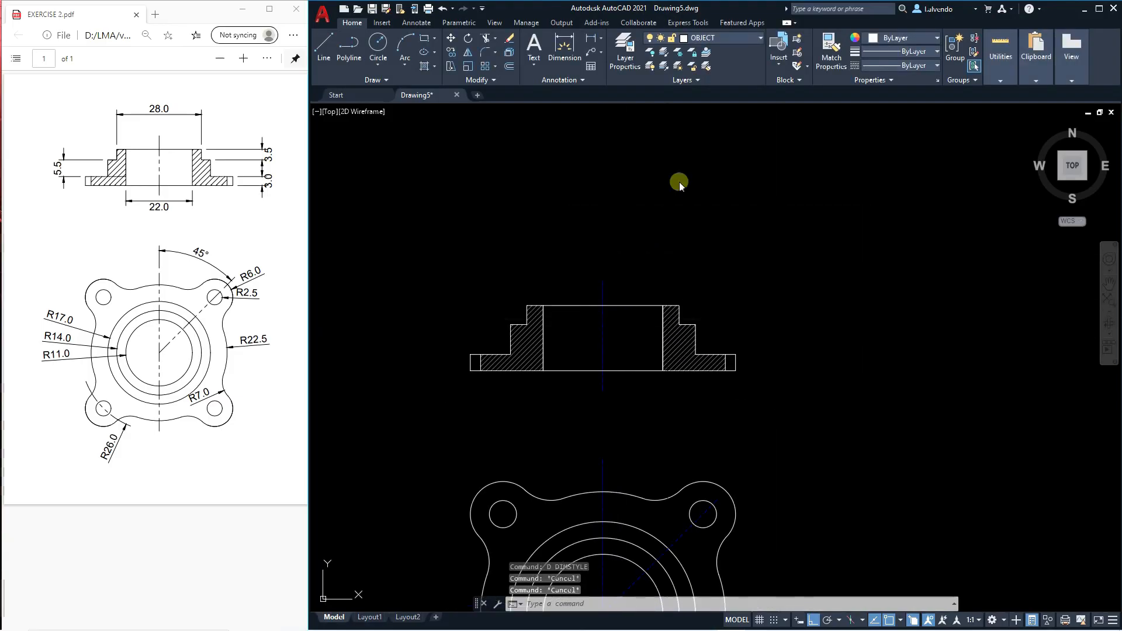
left_click(732, 42)
left_click(720, 96)
scroll(591, 234, "up", 2)
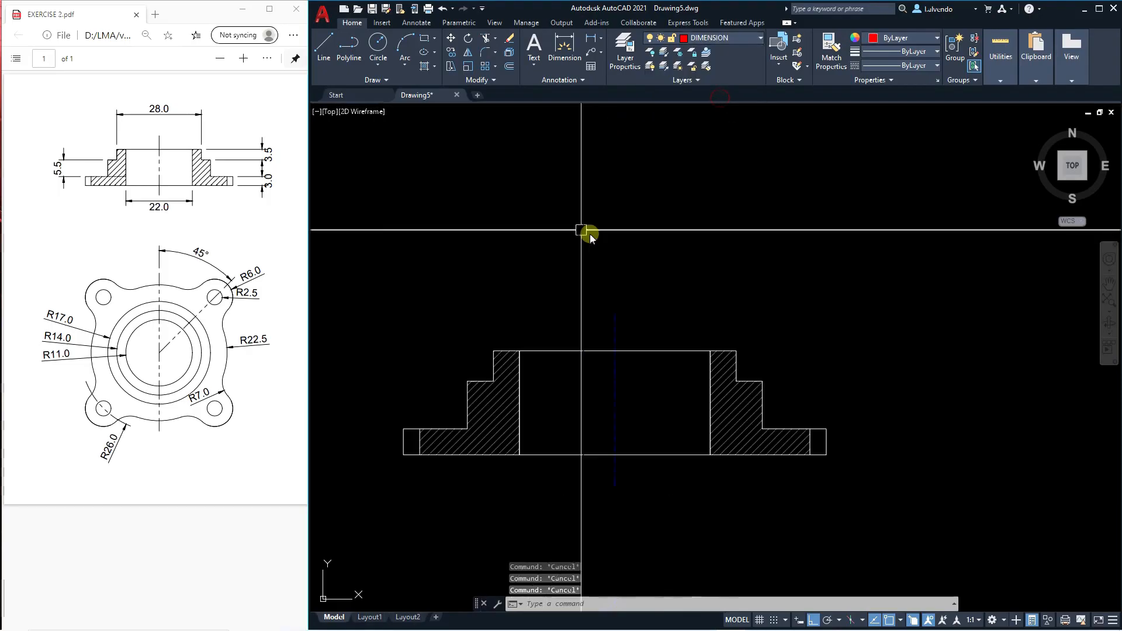
middle_click_drag(593, 261, 611, 248)
type("DLI")
key("Return")
left_click(537, 338)
key("Escape")
key("Escape")
key("Escape")
type("DL")
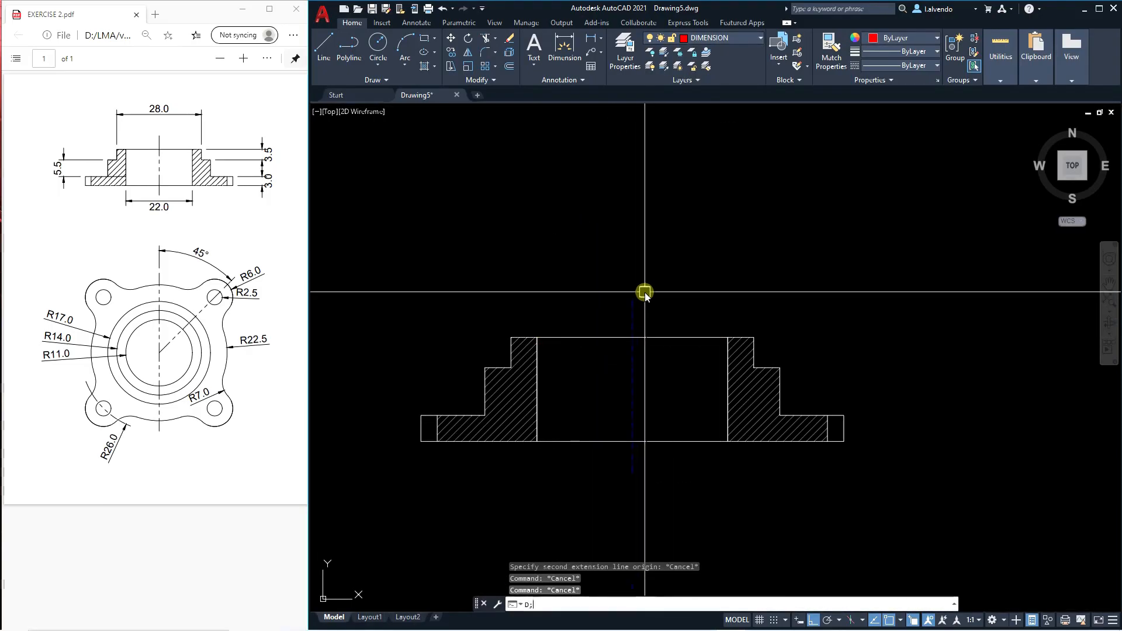
type("O")
key("Return")
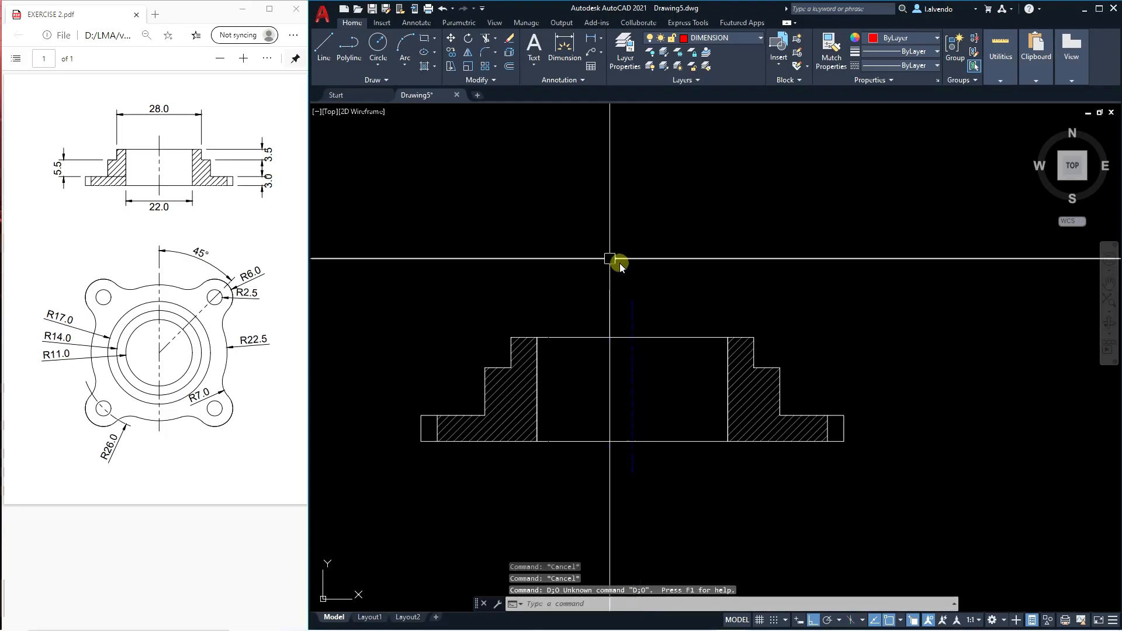
type("DLI")
key("Return")
key("Escape")
key("Escape")
Add a linear dimension for the bore width between the inner top corners, placed above the section view.
type("DLI")
key("Return")
left_click(537, 337)
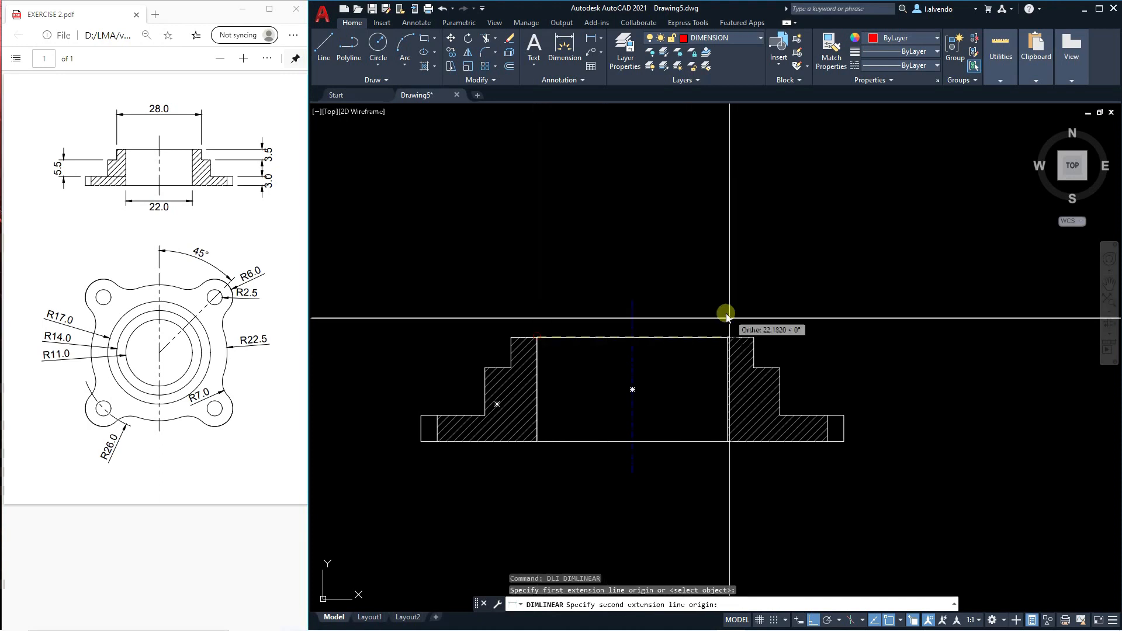
left_click(728, 338)
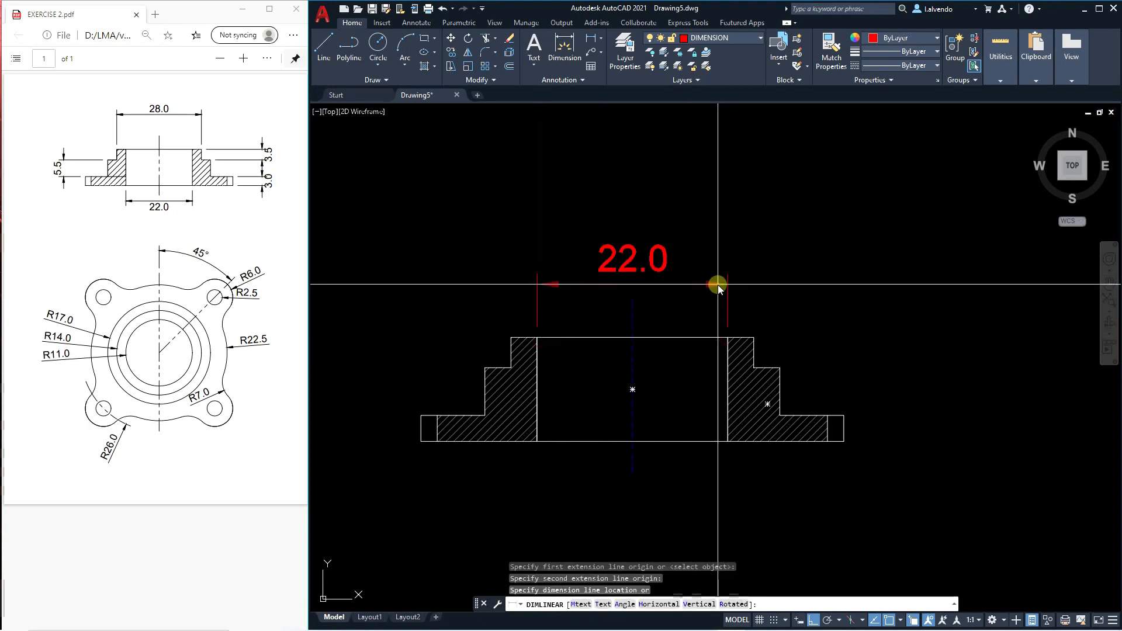
left_click(718, 286)
key("Escape")
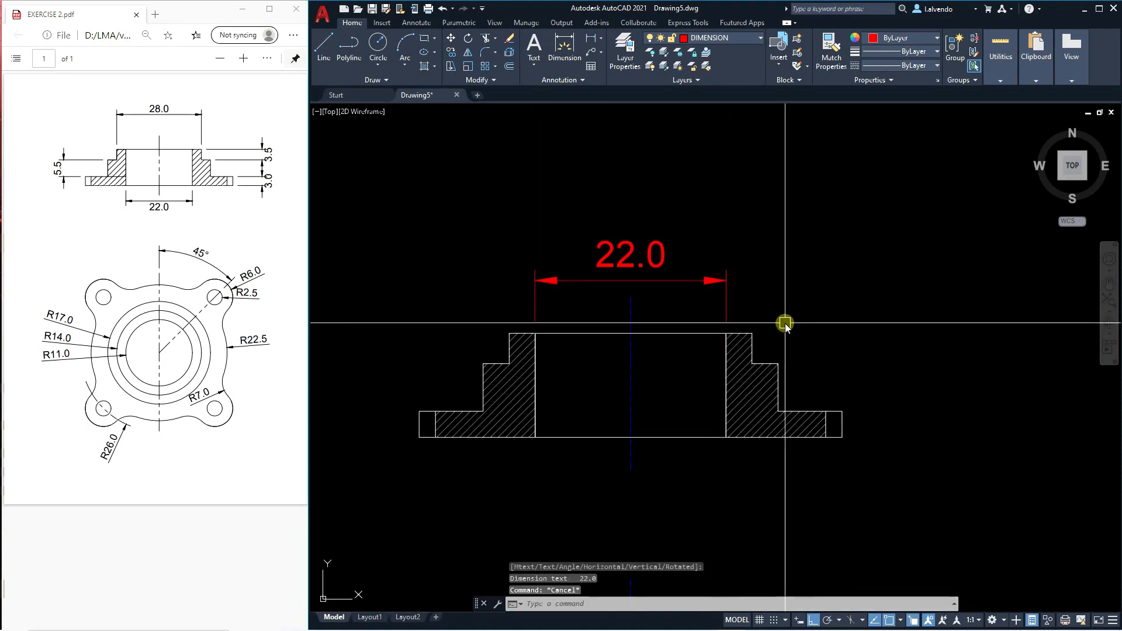
Examine the bore dimension's text and arrow size in proportion to the section view.
scroll(727, 294, "down", 5)
scroll(775, 306, "up", 3)
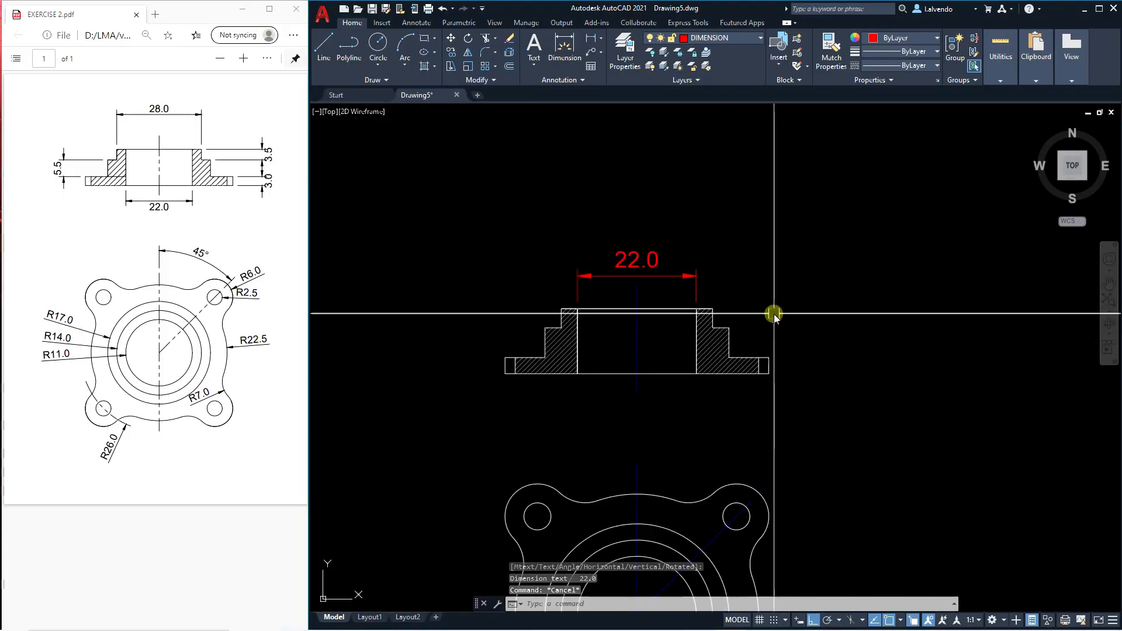
scroll(702, 309, "up", 2)
scroll(640, 278, "down", 6)
scroll(640, 278, "up", 4)
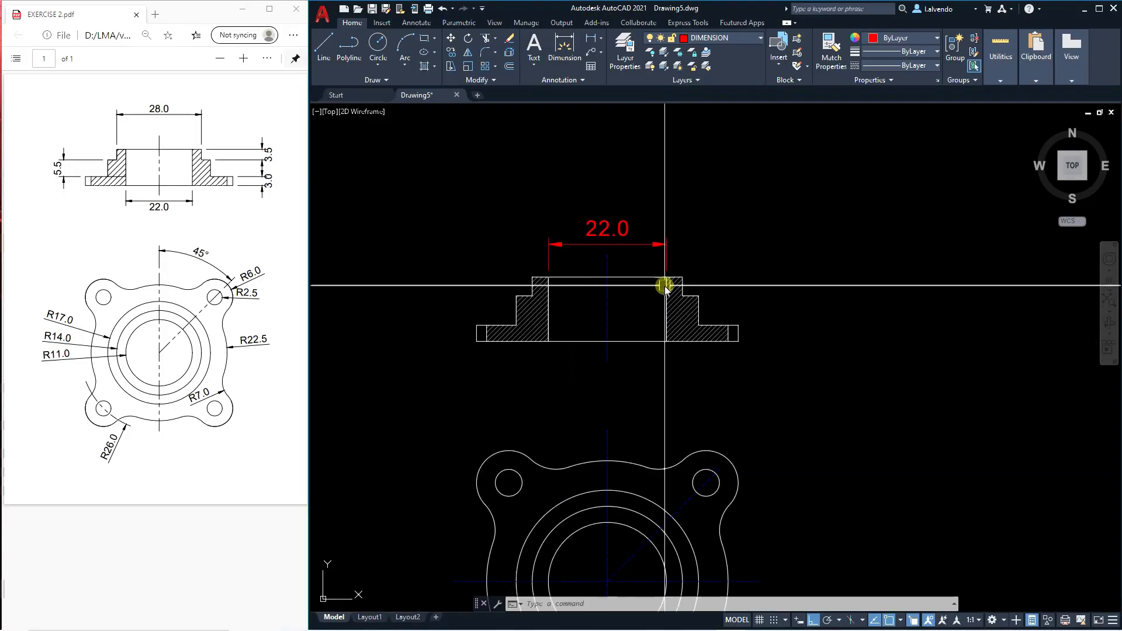
key("Escape")
middle_click_drag(634, 271, 654, 263)
middle_click_drag(670, 307, 667, 292)
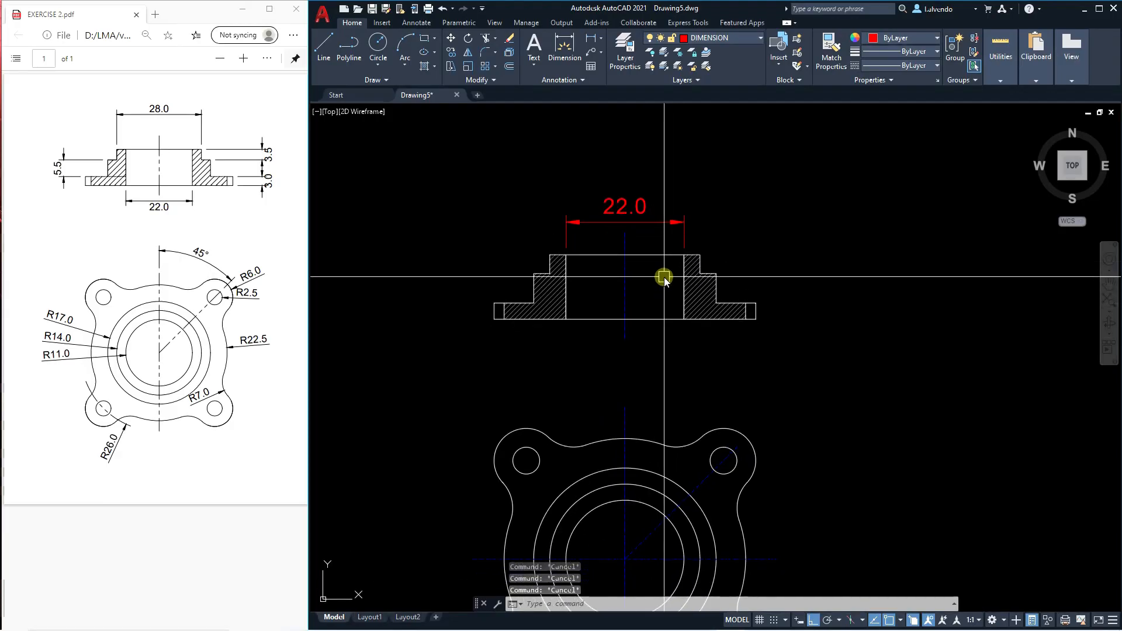
middle_click_drag(640, 237, 613, 237)
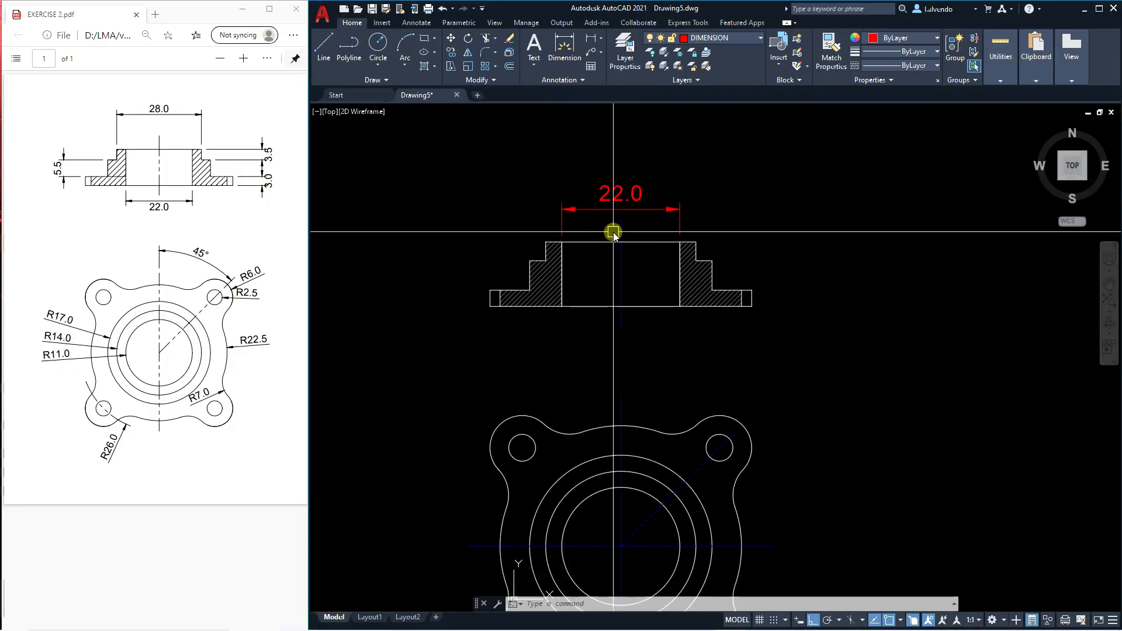
Set the LMA DIM dimension style's overall scale to 0.9 and make it the current style.
type("d")
key("Return")
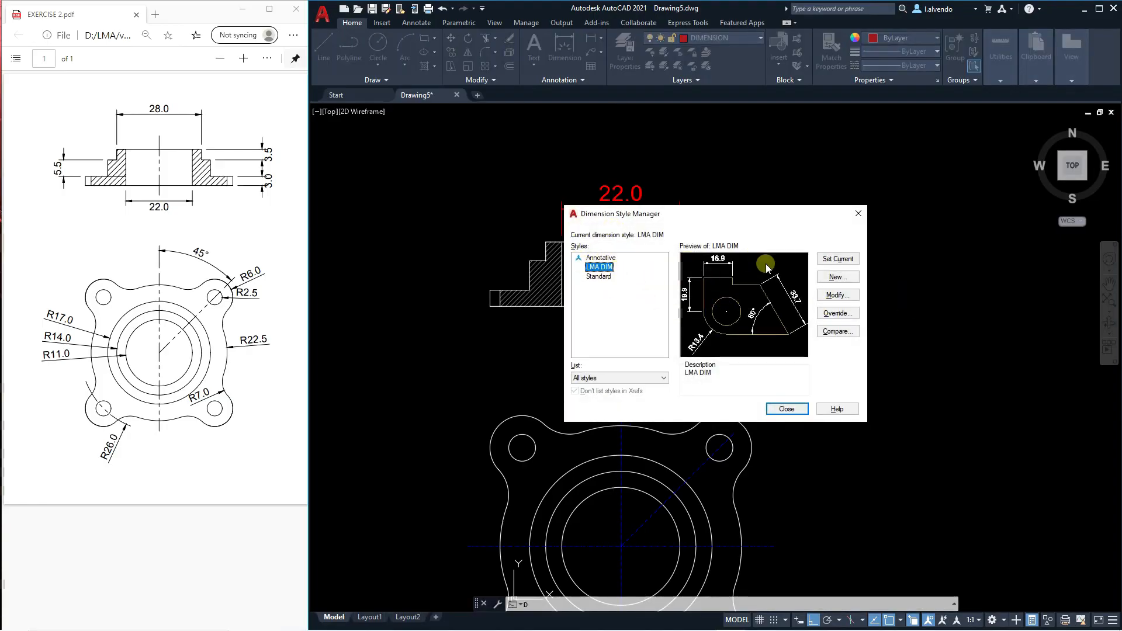
left_click(838, 296)
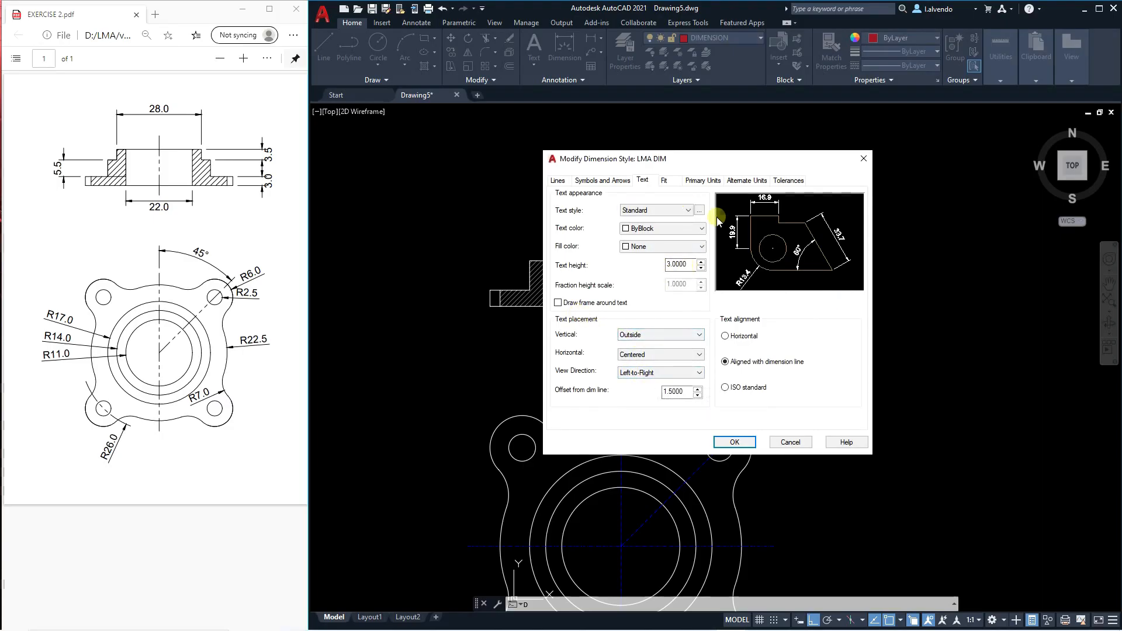
left_click(668, 183)
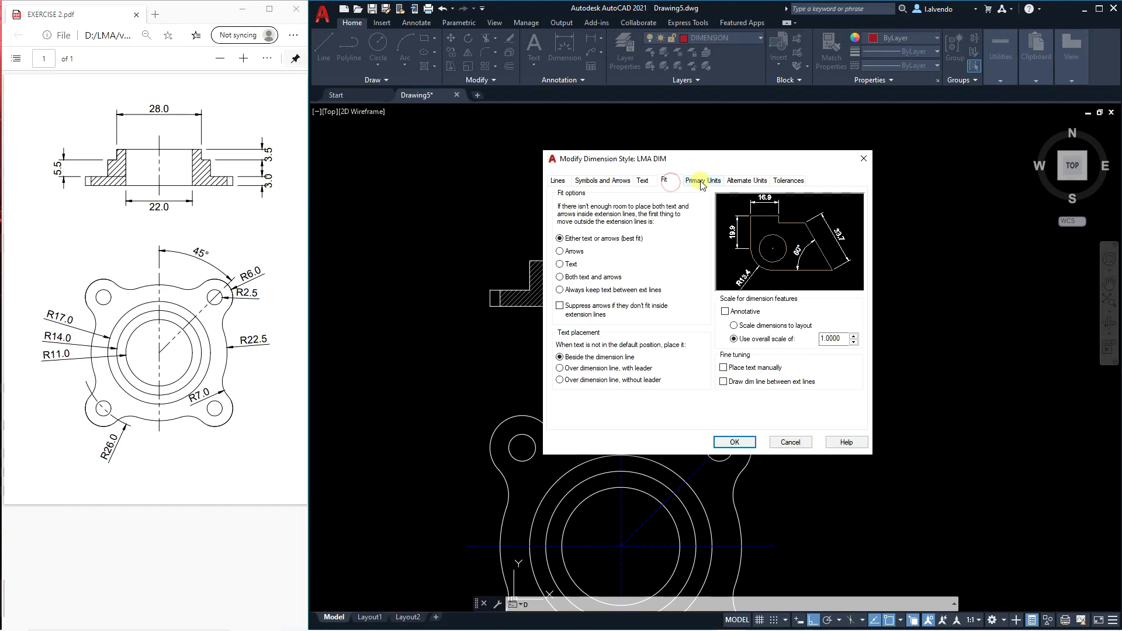
left_click(702, 184)
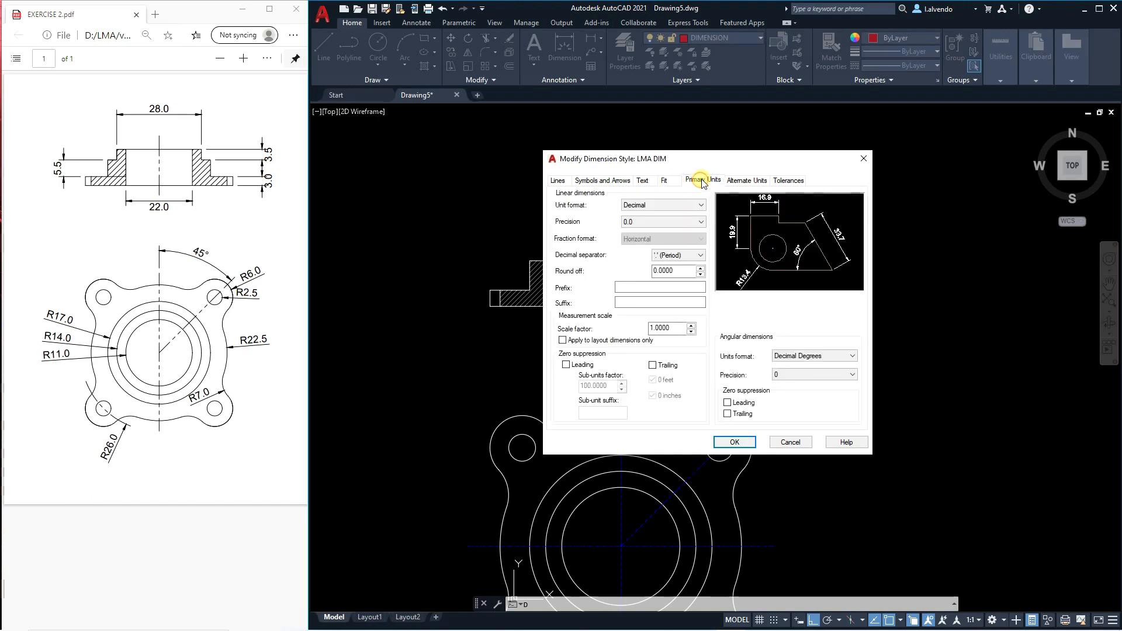
left_click(667, 182)
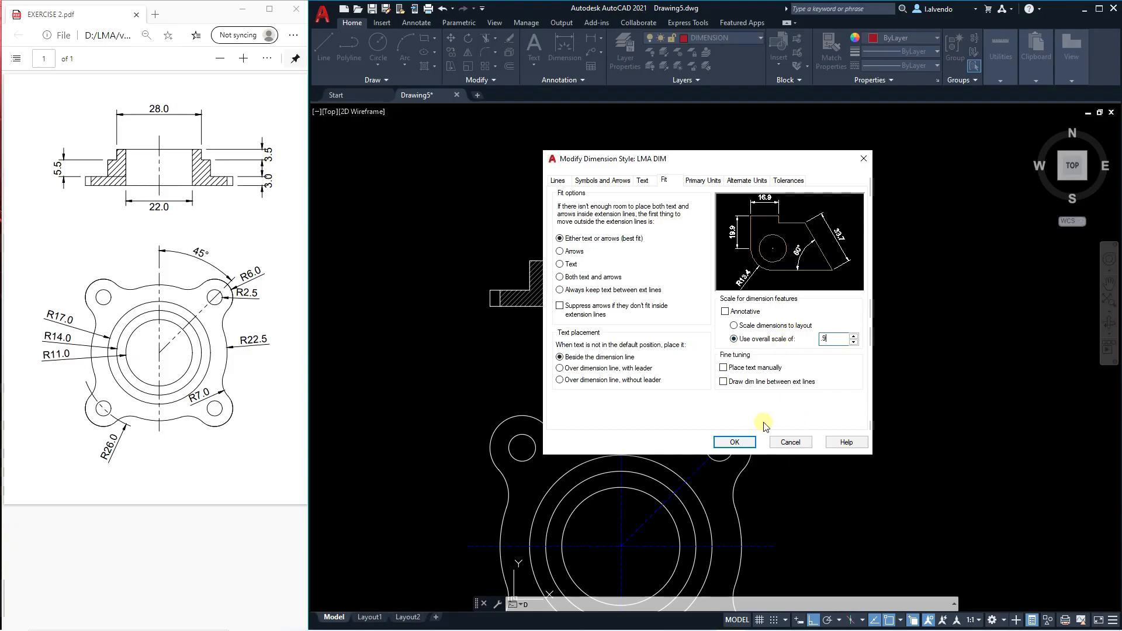
left_click(735, 442)
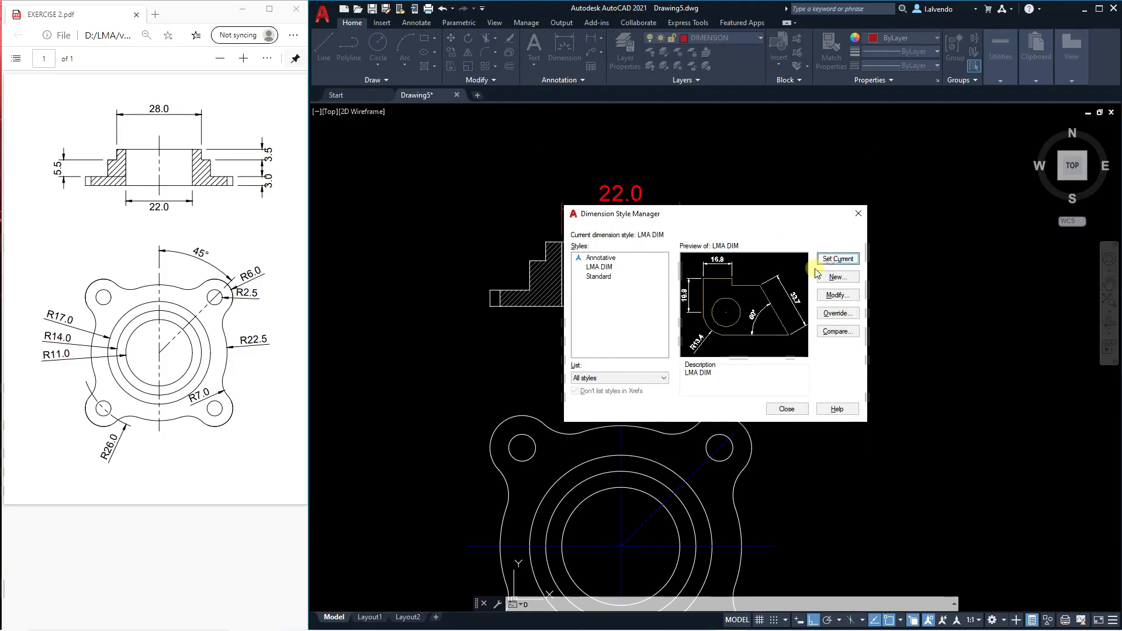
left_click(787, 409)
middle_click_drag(653, 197, 649, 214)
mouse_move(697, 353)
middle_mouse_down()
mouse_move(671, 331)
mouse_move(667, 340)
middle_mouse_up()
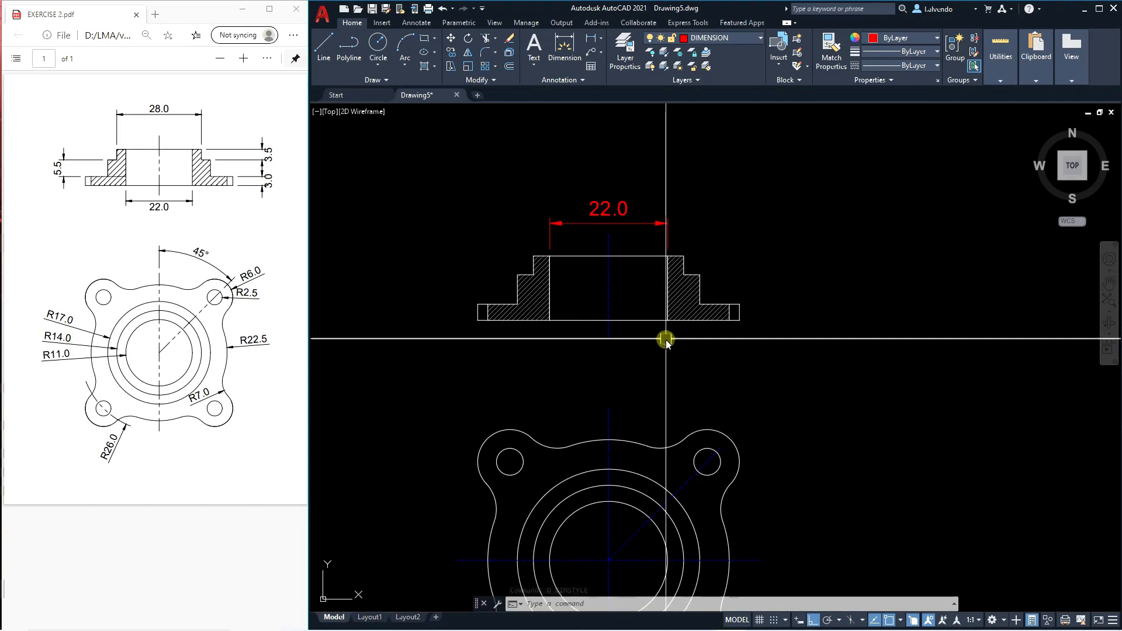
Change the LMA DIM dimension style's overall scale to 75 and make it the current style.
type("d")
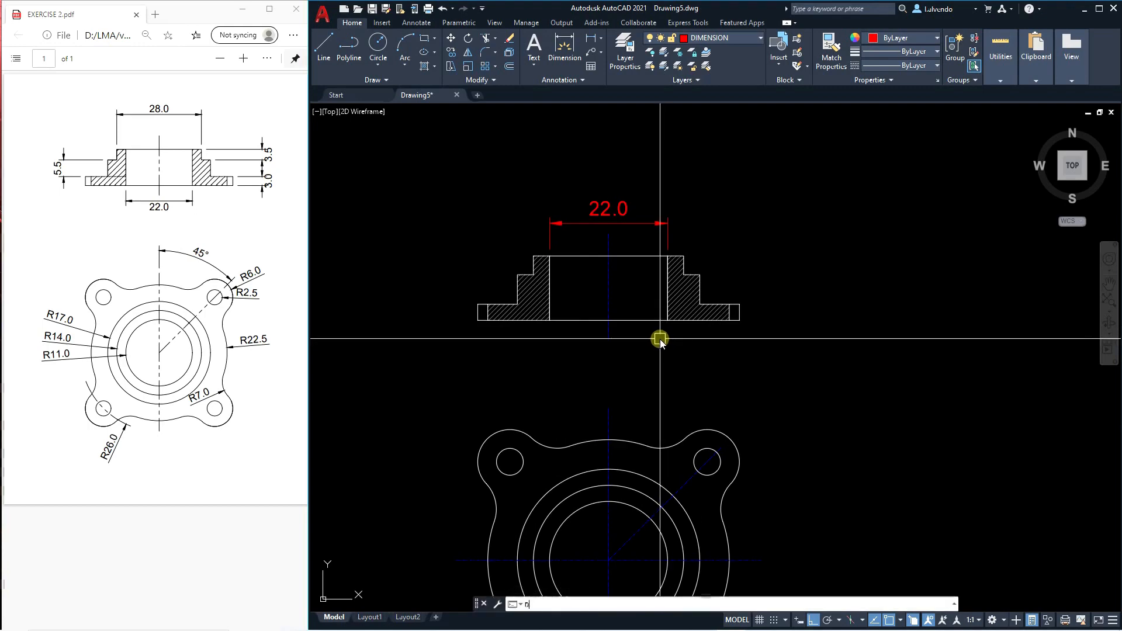
key("Return")
left_click(844, 295)
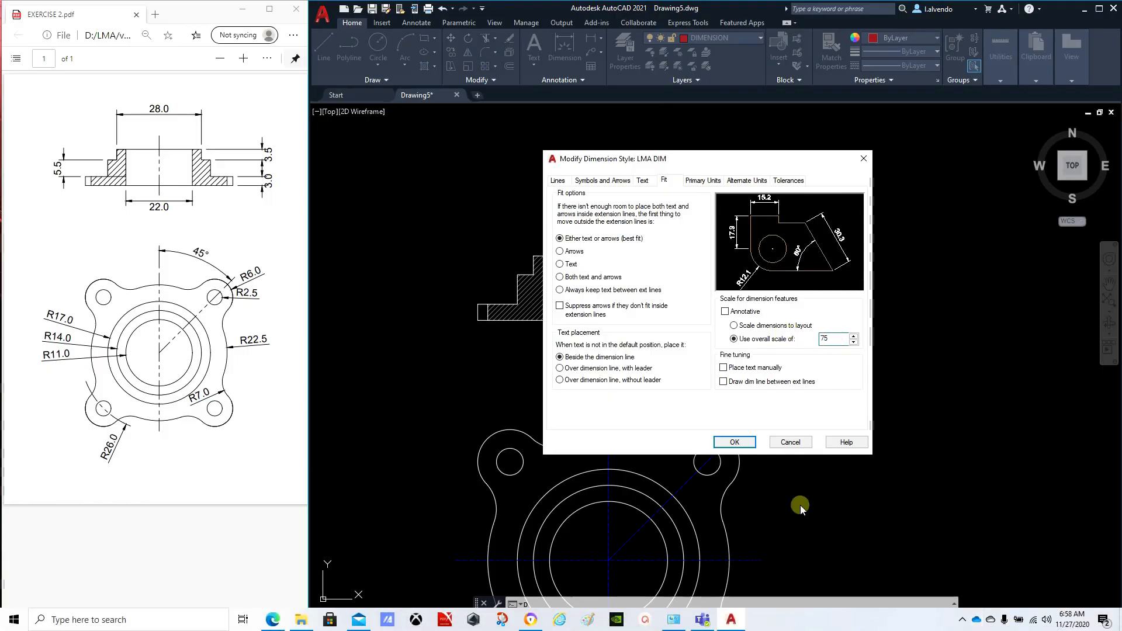
left_click(735, 442)
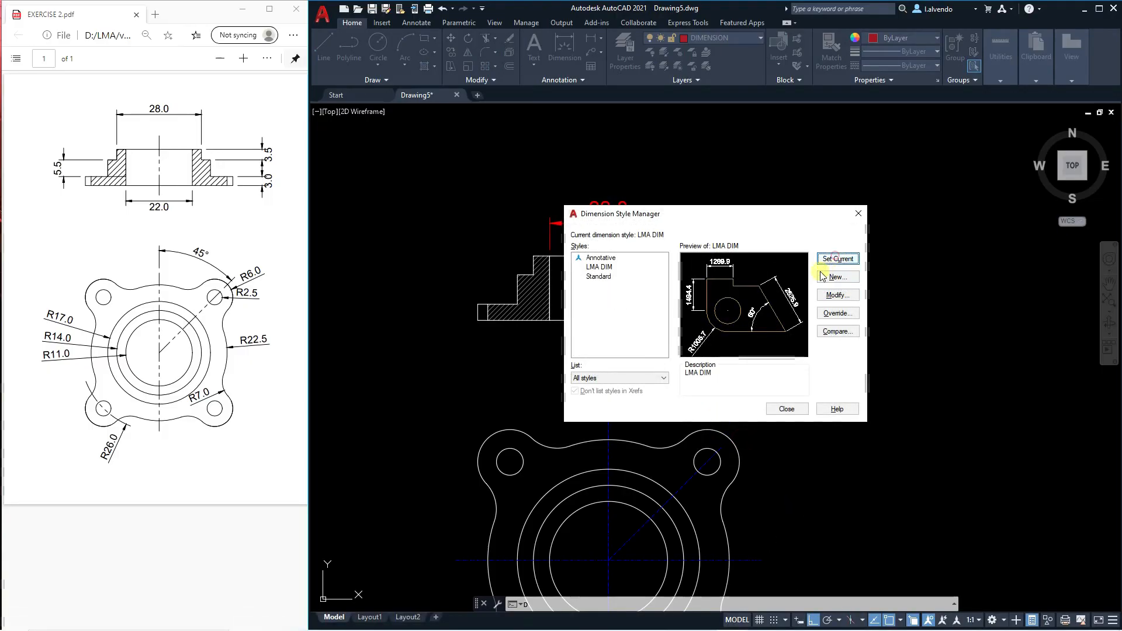
left_click(786, 409)
scroll(664, 318, "down", 5)
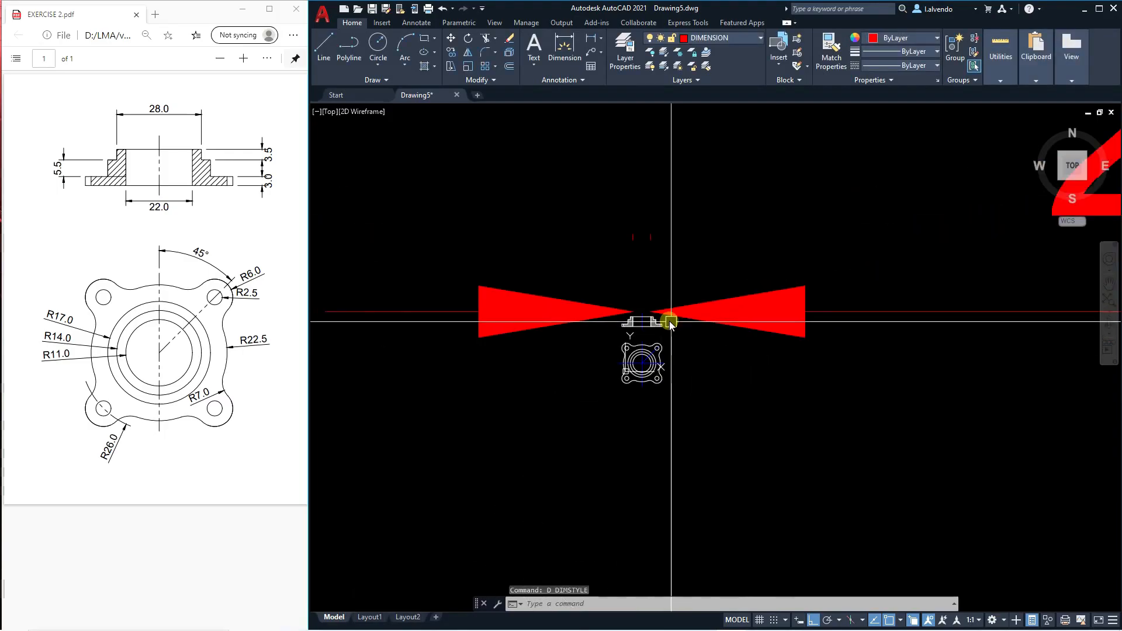
Undo the last view change and the last LMA DIM scale change.
type("u")
key("Return")
type("u")
key("Return")
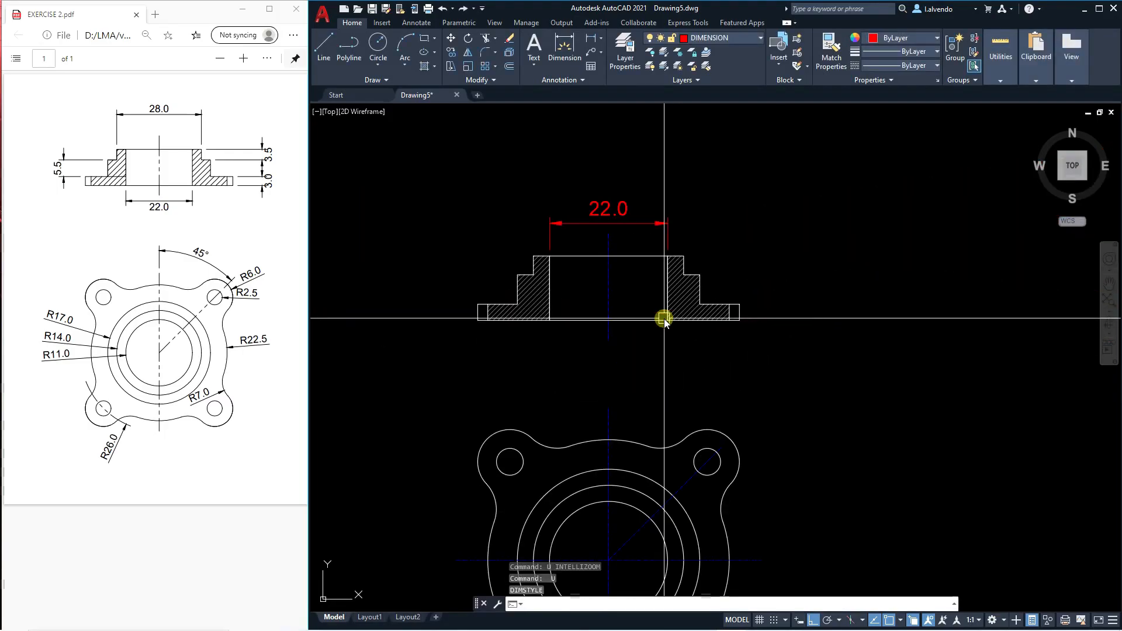
Set the LMA DIM dimension style's overall scale to 0.75, make it current and check the bore dimension's size.
type("d")
key("Return")
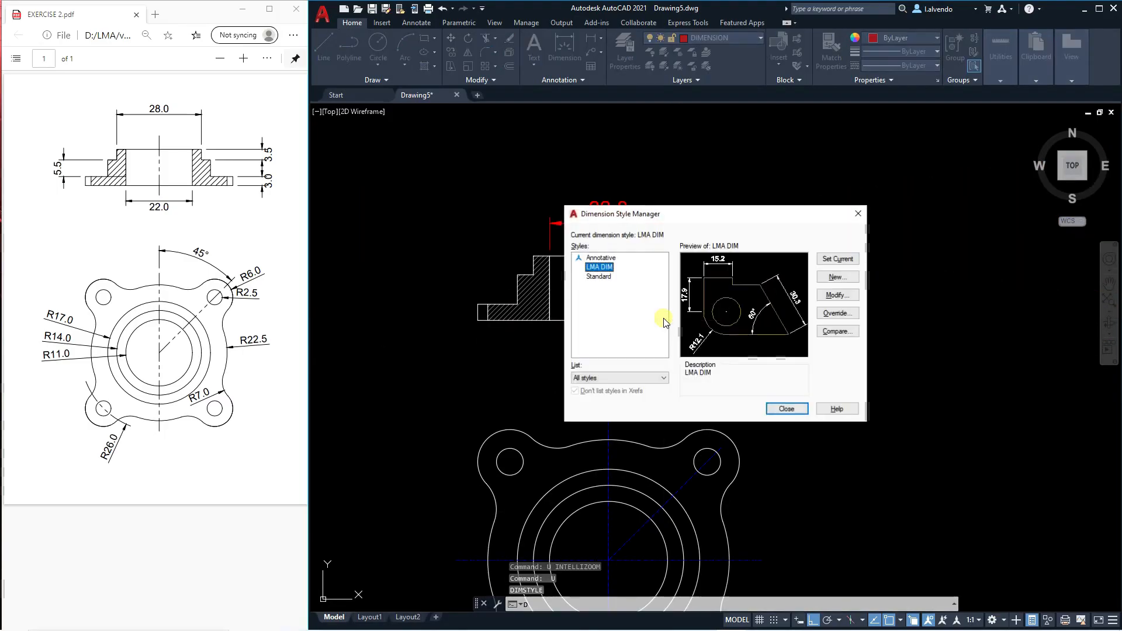
left_click(838, 296)
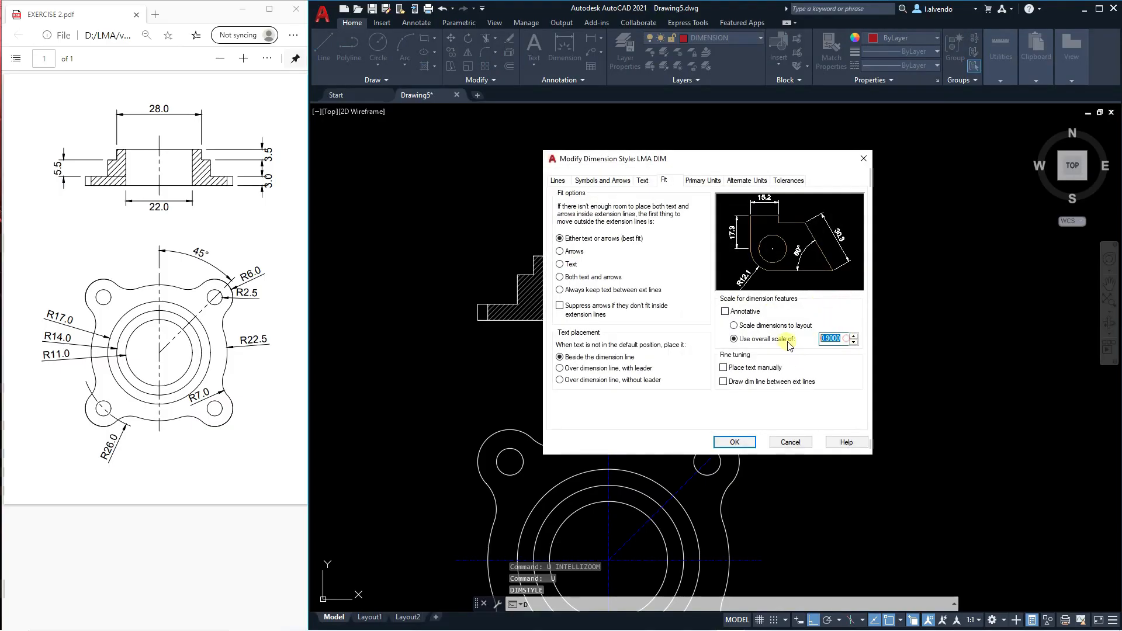
type(".75")
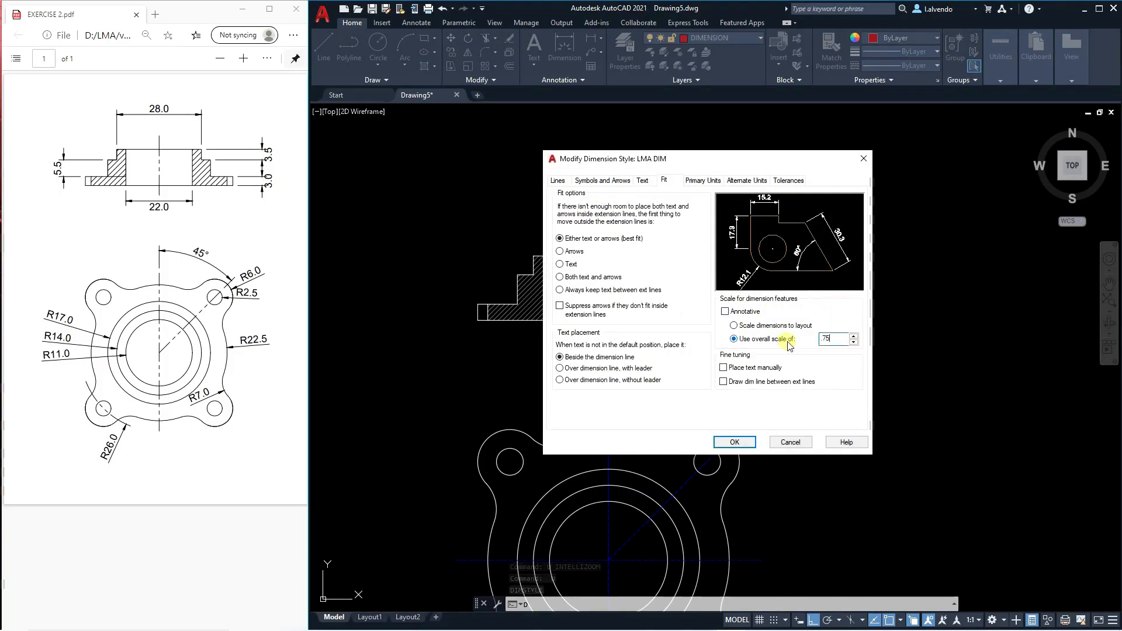
left_click(734, 443)
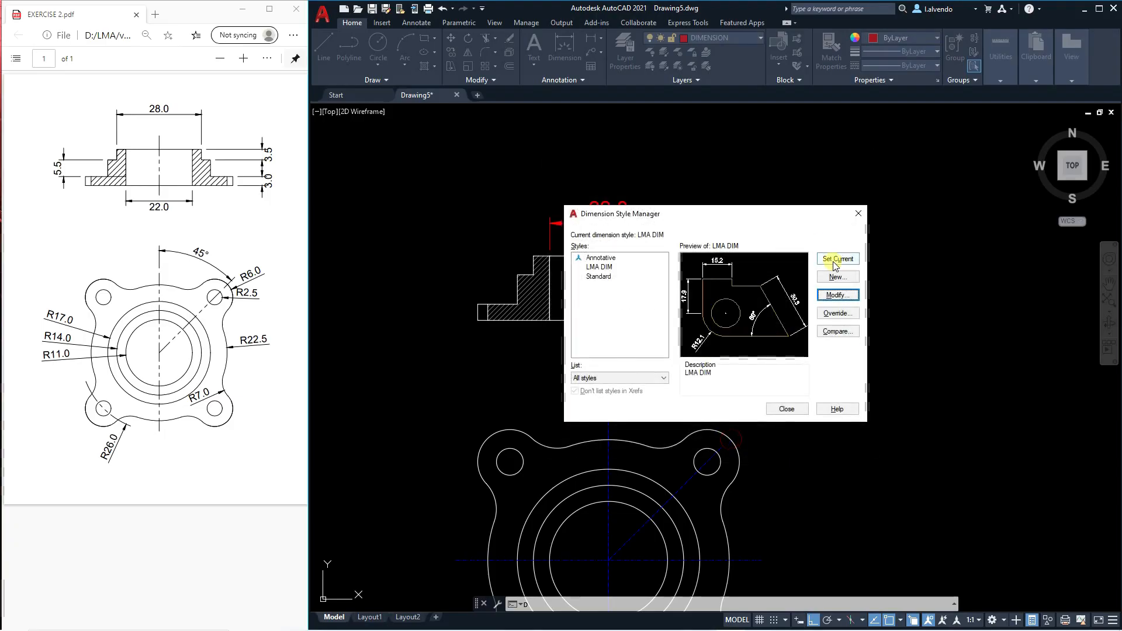
left_click(787, 408)
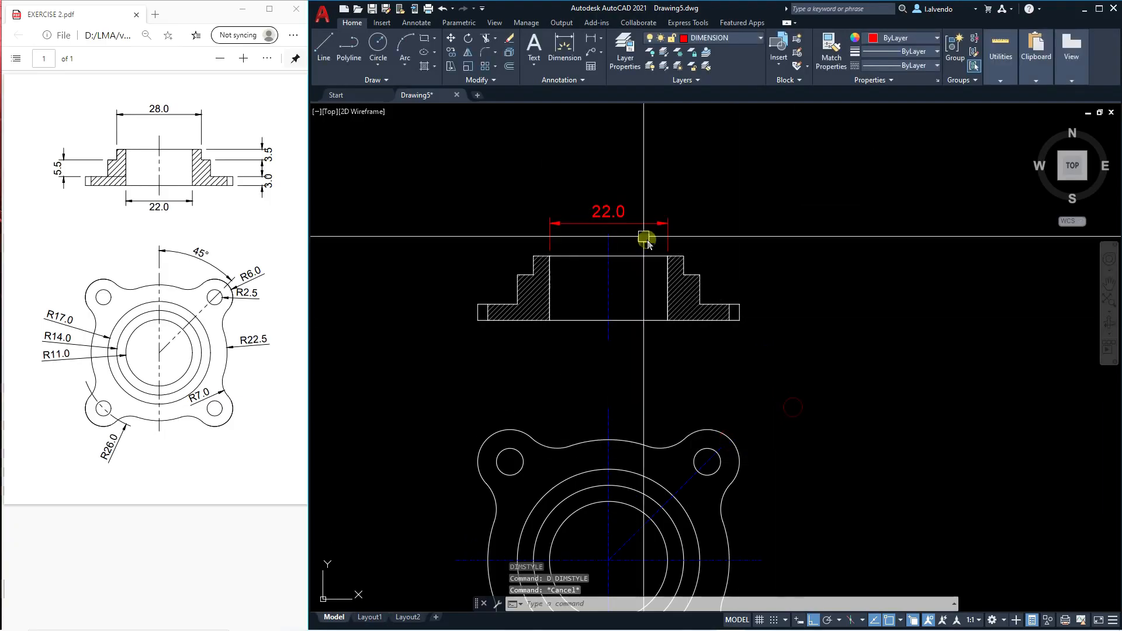
scroll(622, 254, "down", 4)
scroll(643, 308, "up", 5)
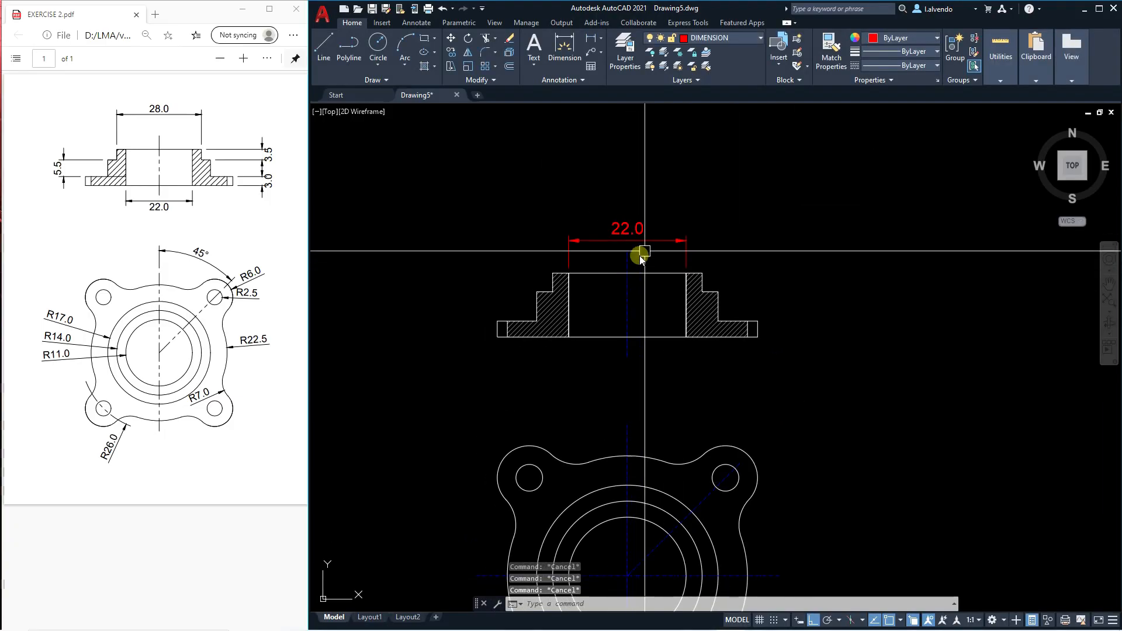
scroll(628, 257, "up", 4)
scroll(614, 266, "down", 2)
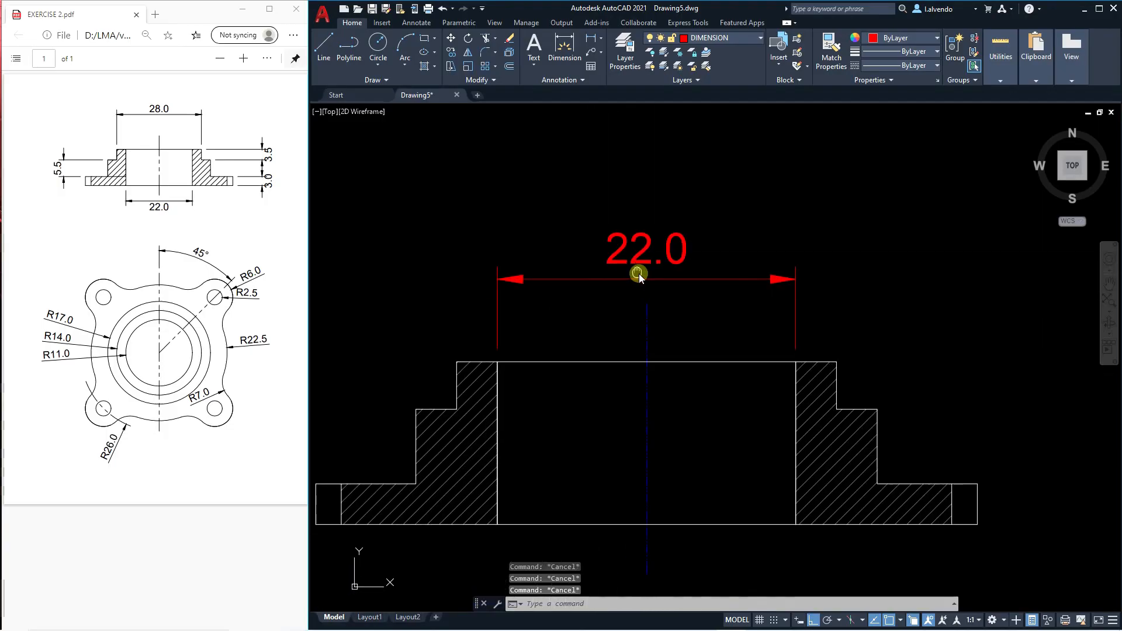
Set the LMA DIM dimension style's text color to Green and make the style current.
type("D")
key("Return")
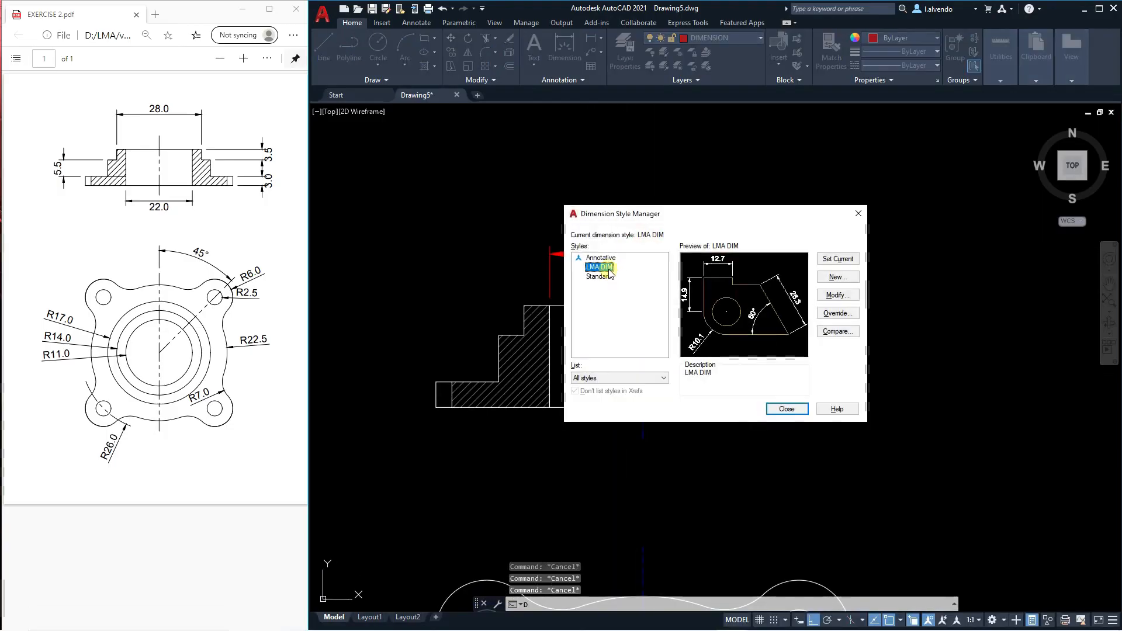
left_click(828, 295)
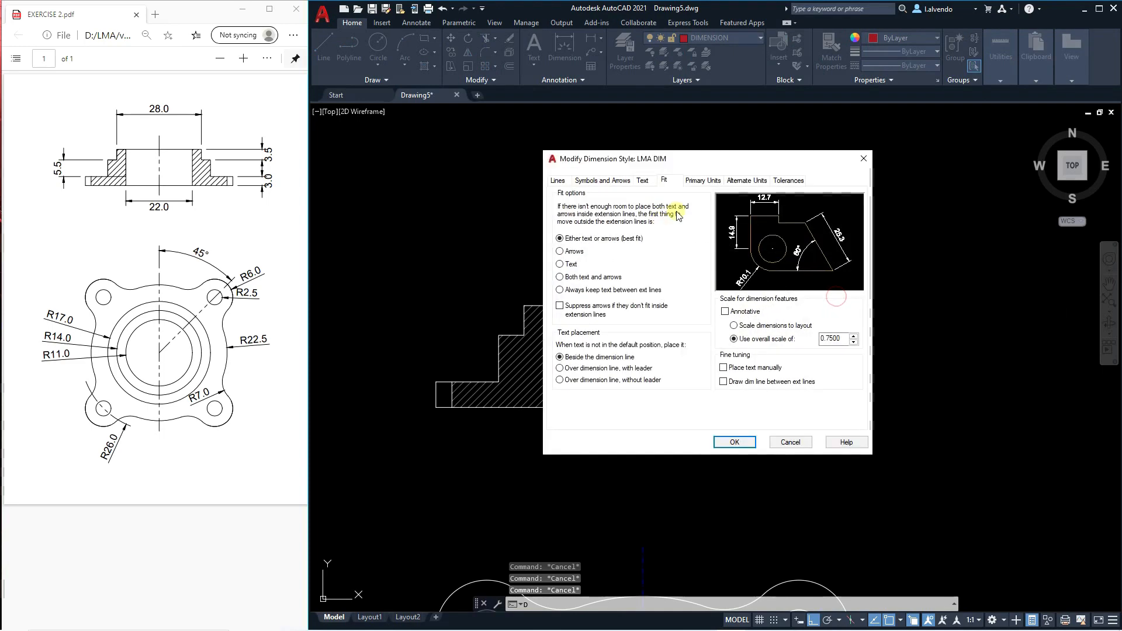
left_click(643, 181)
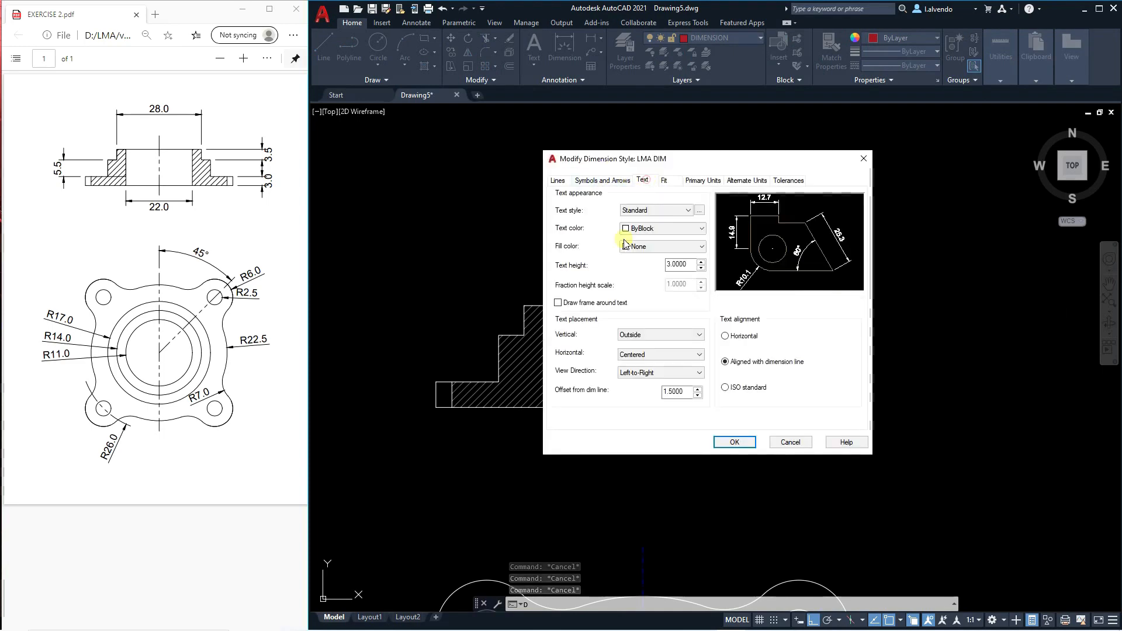
left_click(675, 234)
left_click(645, 279)
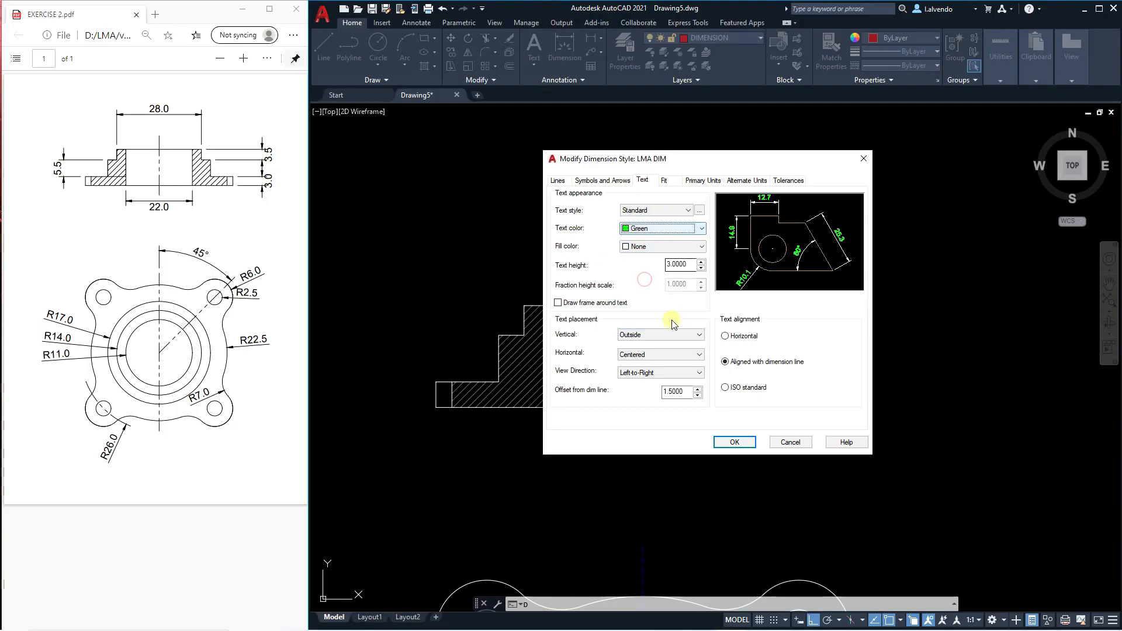
left_click(754, 437)
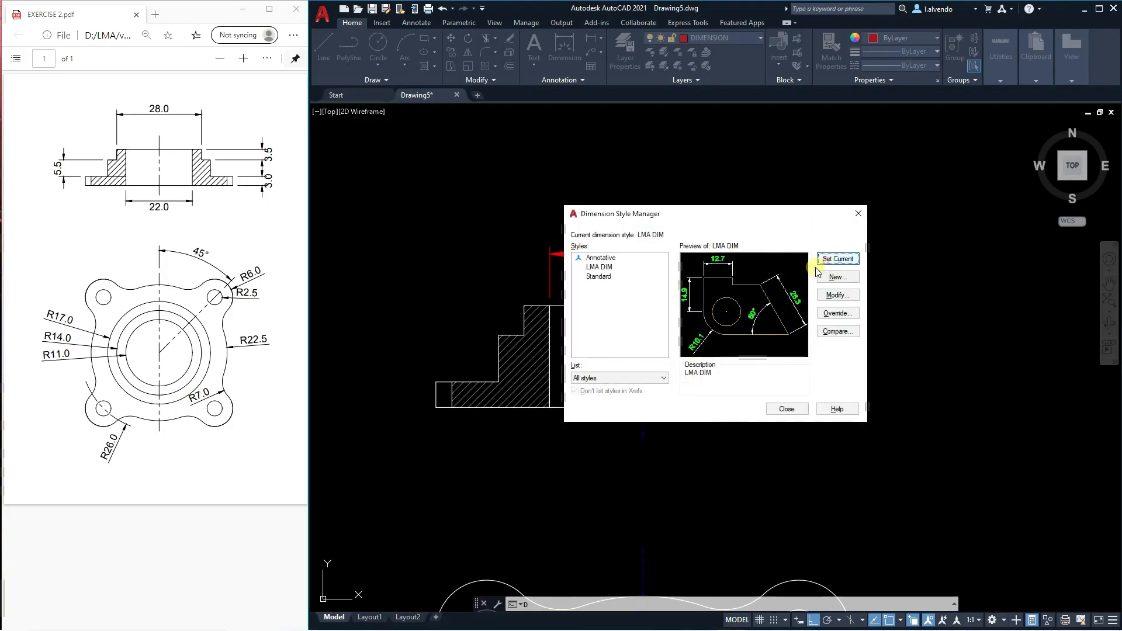
left_click(791, 411)
key("Escape")
key("Escape")
key("Escape")
Add a vertical linear dimension for the middle step's height, placed to the left of the section view.
mouse_move(573, 297)
middle_mouse_down()
mouse_move(642, 294)
mouse_move(601, 360)
middle_mouse_up()
scroll(652, 286, "down", 4)
type("D")
key("Return")
type("DLI")
key("Return")
scroll(644, 359, "up", 3)
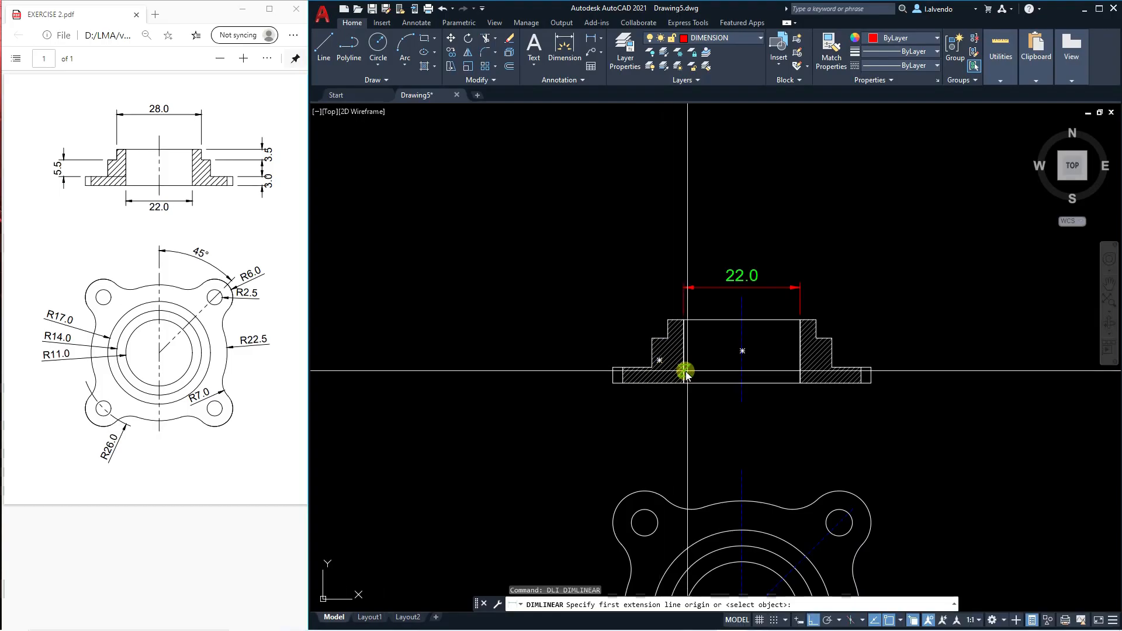
scroll(672, 334, "up", 2)
left_click(646, 335)
left_click(586, 382)
left_click(512, 376)
scroll(507, 373, "down", 3)
key("Return")
scroll(665, 342, "up", 3)
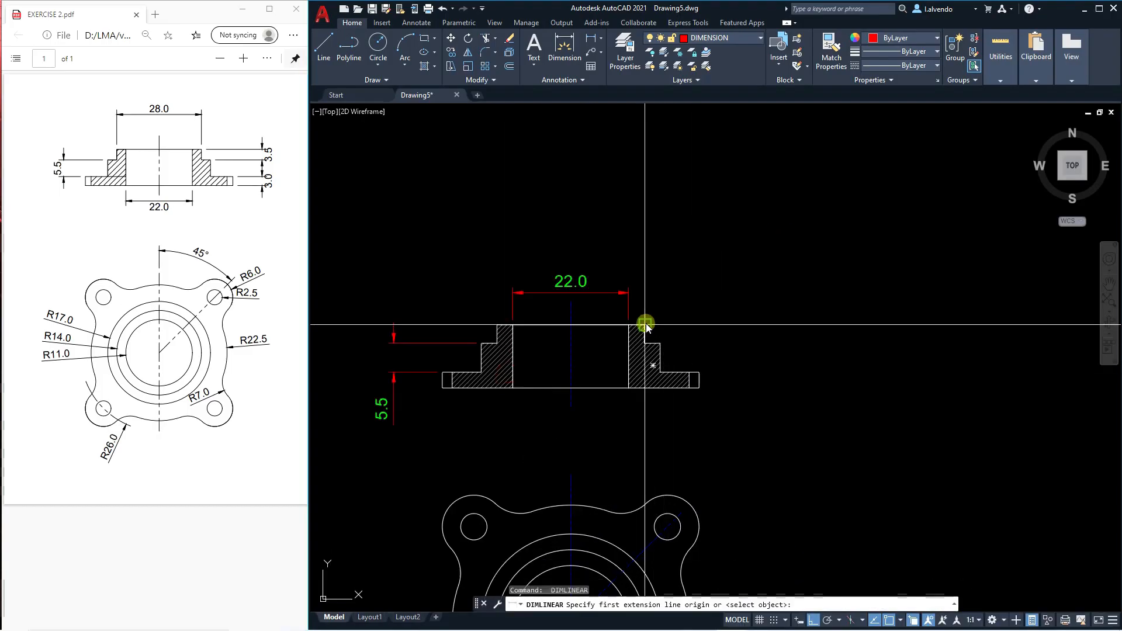
left_click(646, 324)
left_click(660, 343)
key("Escape")
Add a vertical linear dimension for the uppermost step's height, placed to the right of the section view.
key("Return")
left_click(660, 343)
left_click(645, 325)
left_click(739, 334)
key("Escape")
Add a vertical linear dimension for the base flange's thickness, in line with the step dimension right of the section view.
key("Return")
scroll(708, 391, "up", 2)
left_click(681, 352)
left_click(681, 378)
left_click(742, 350)
key("Escape")
key("Escape")
key("Escape")
scroll(760, 362, "down", 6)
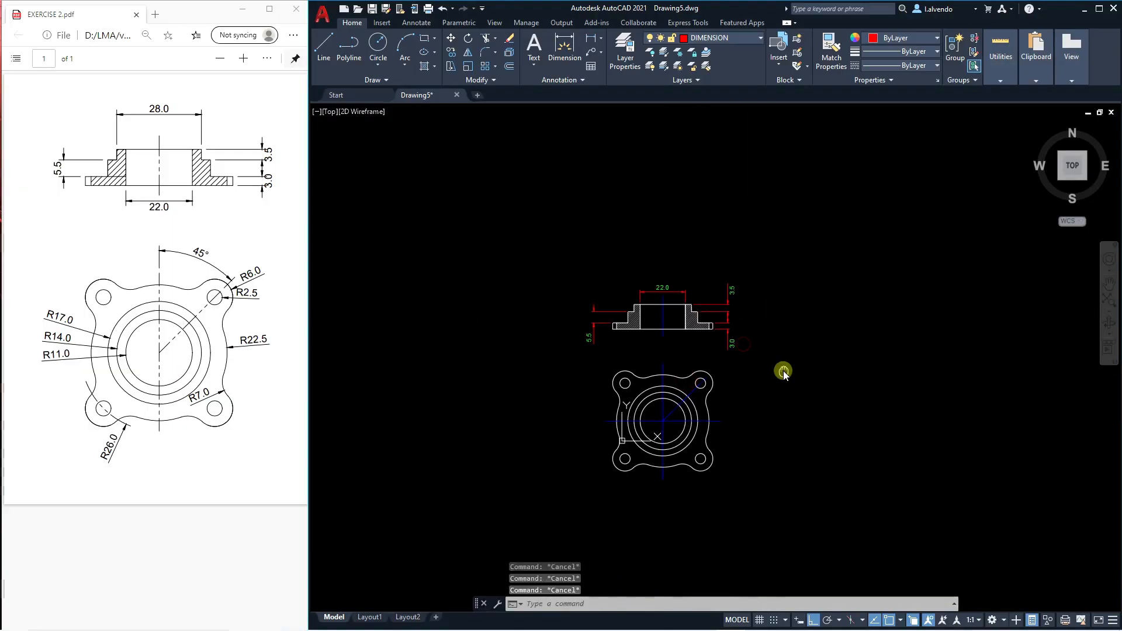
Set LMA DIM's fit option to always keep text between extension lines and make the style current.
scroll(707, 307, "up", 4)
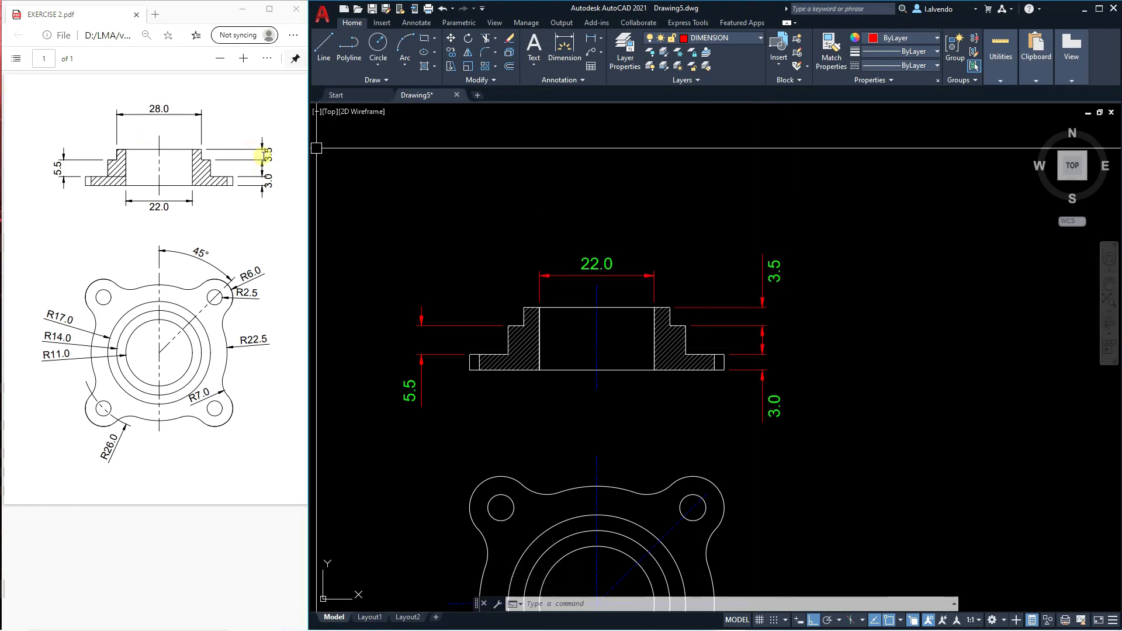
middle_click_drag(771, 299, 800, 269)
key("Escape")
key("Escape")
key("Escape")
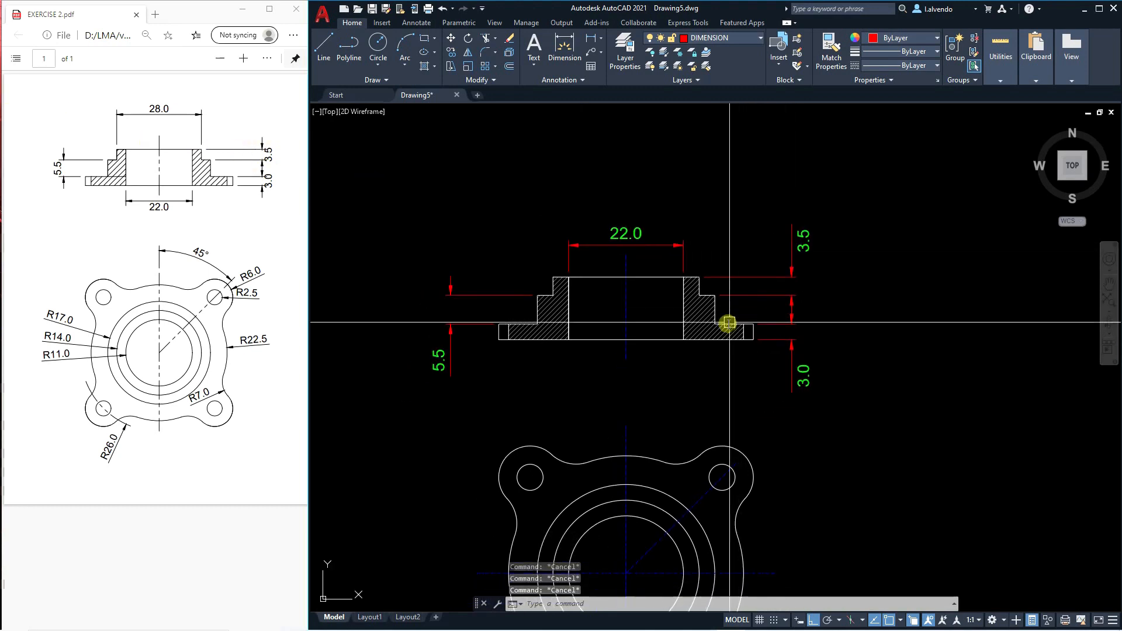
middle_click_drag(728, 323, 733, 324)
type("d")
key("Return")
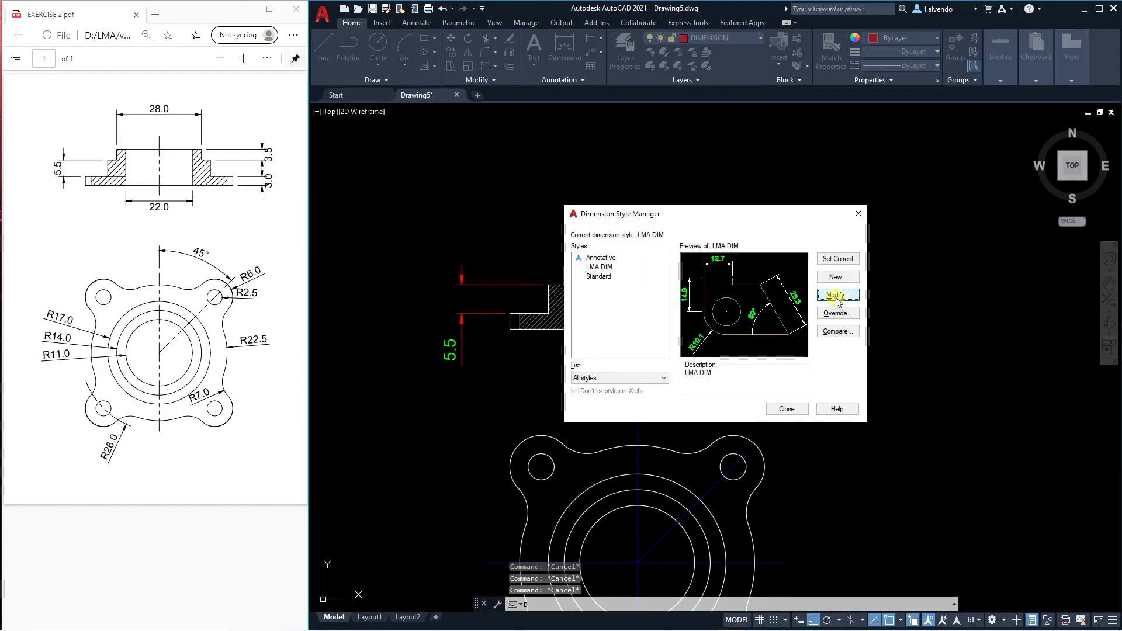
left_click(836, 296)
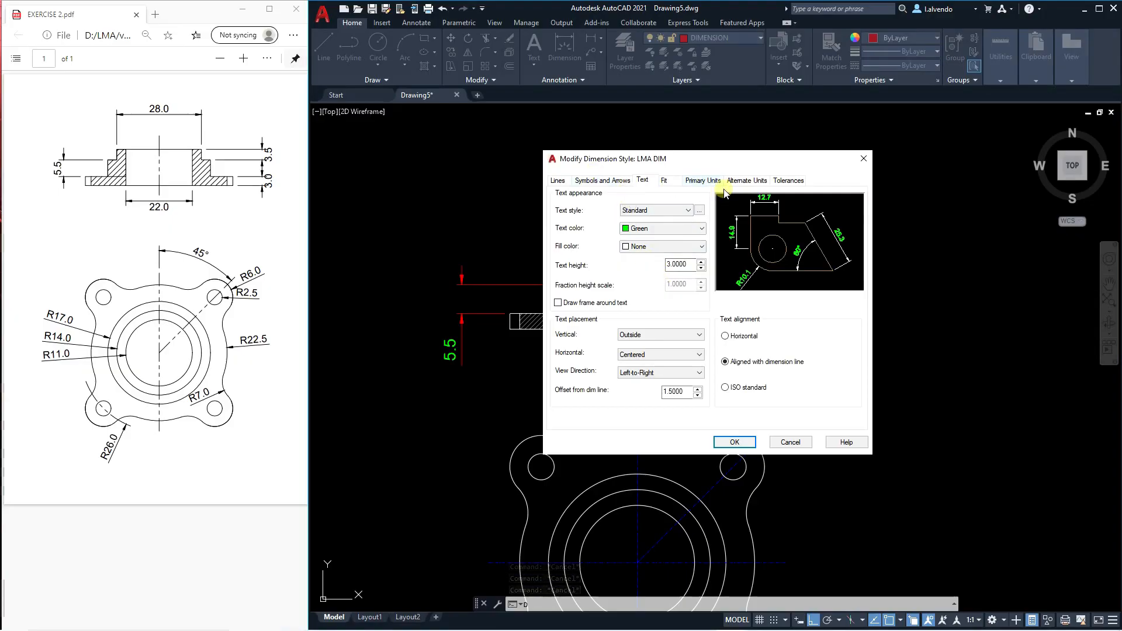
left_click(668, 181)
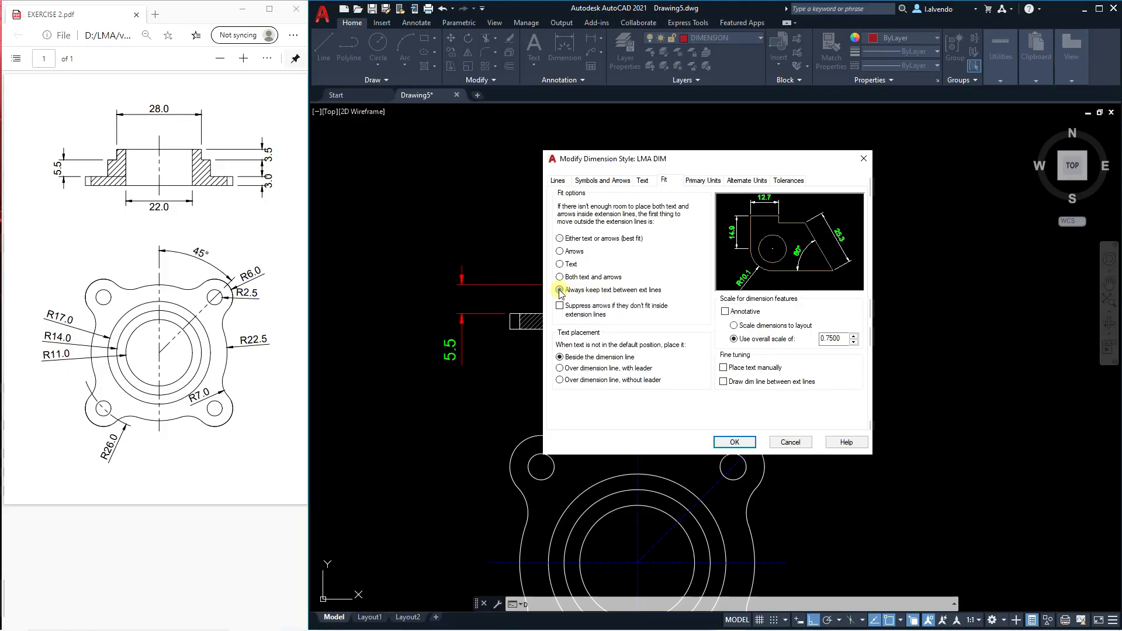
left_click(728, 442)
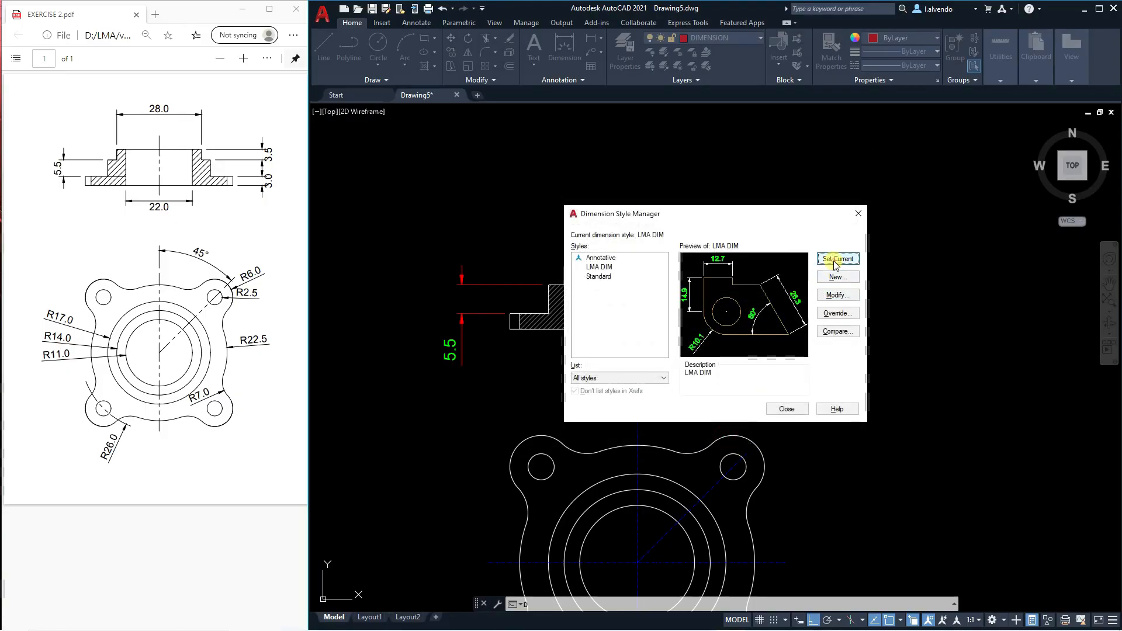
left_click(787, 409)
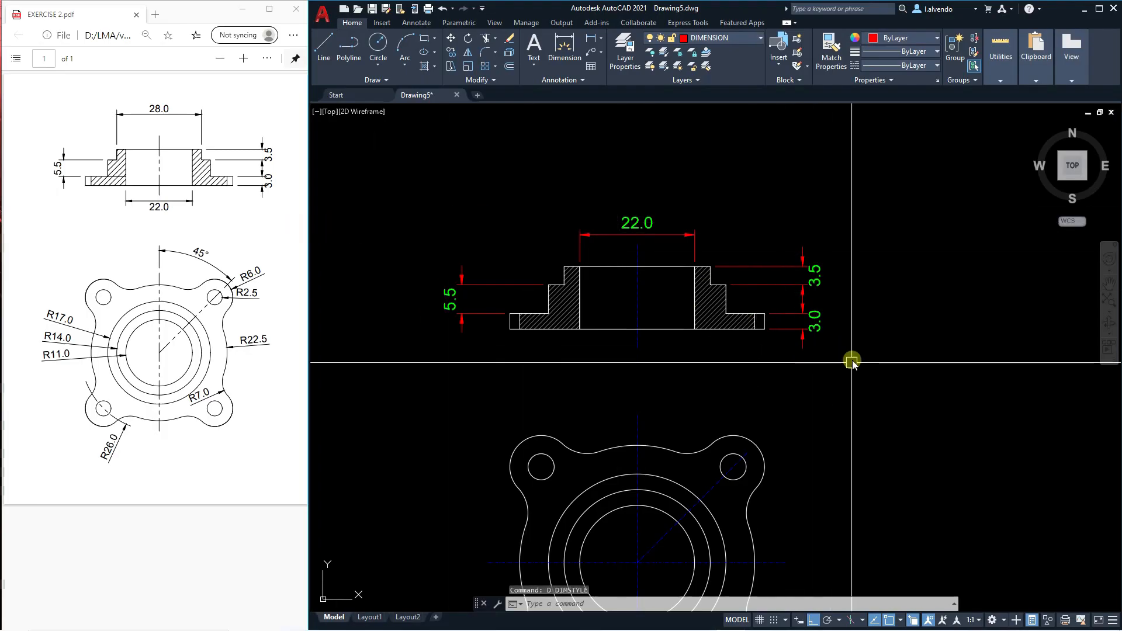
Stretch the middle step's height dimension closer to the left side of the section view.
scroll(727, 282, "down", 2)
key("Escape")
scroll(661, 304, "up", 2)
key("Escape")
type("s")
key("Return")
left_click(498, 317)
left_click(441, 218)
key("Escape")
key("Escape")
key("Escape")
scroll(602, 356, "down", 2)
scroll(609, 395, "up", 2)
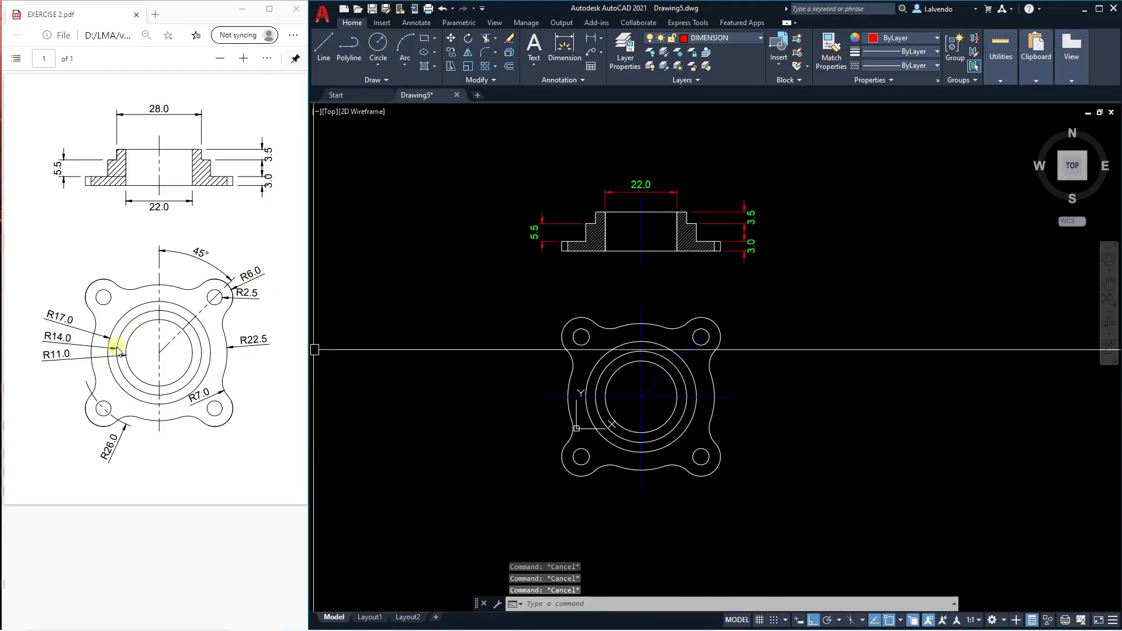
Add a radius dimension to the outermost concentric circle of the top view, placed outside the flange's upper-left side.
scroll(623, 389, "up", 2)
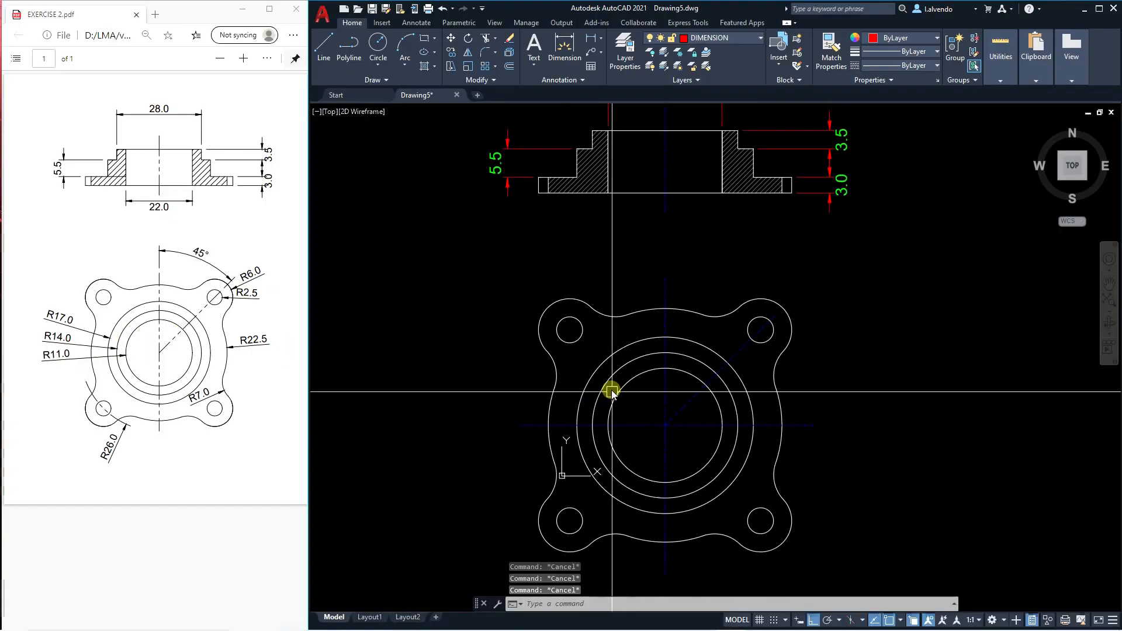
type("DRA")
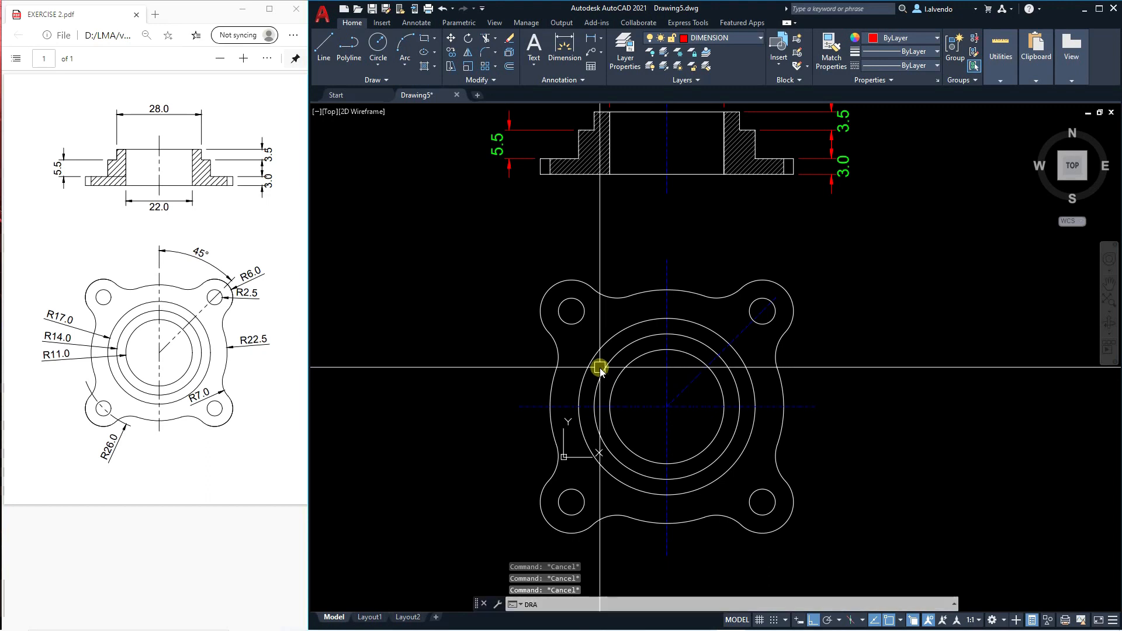
key("Return")
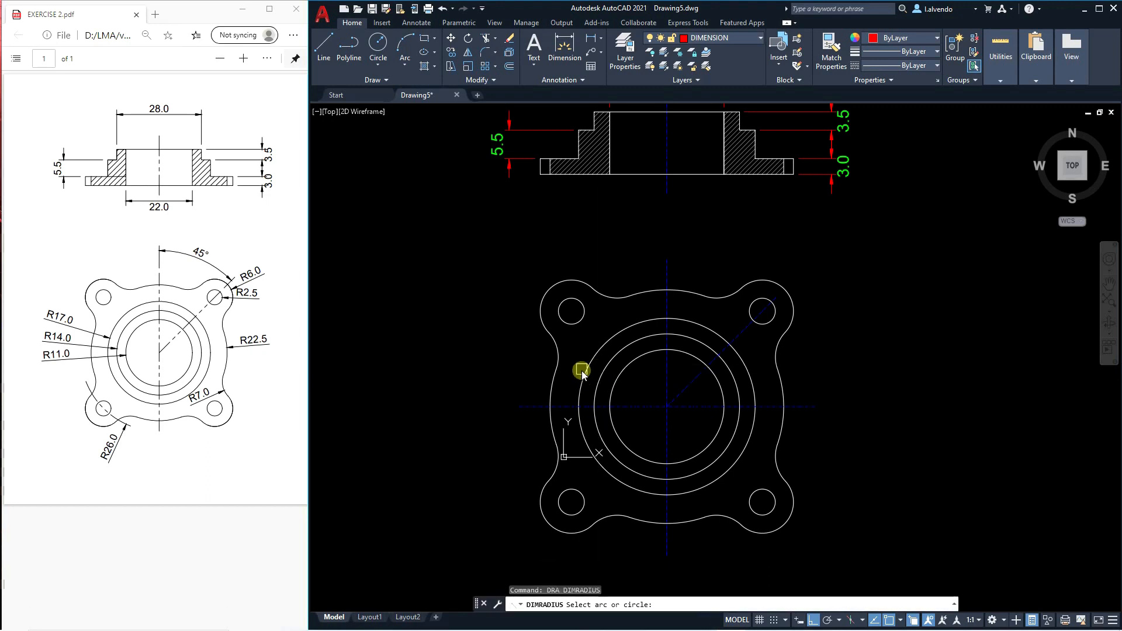
left_click(586, 366)
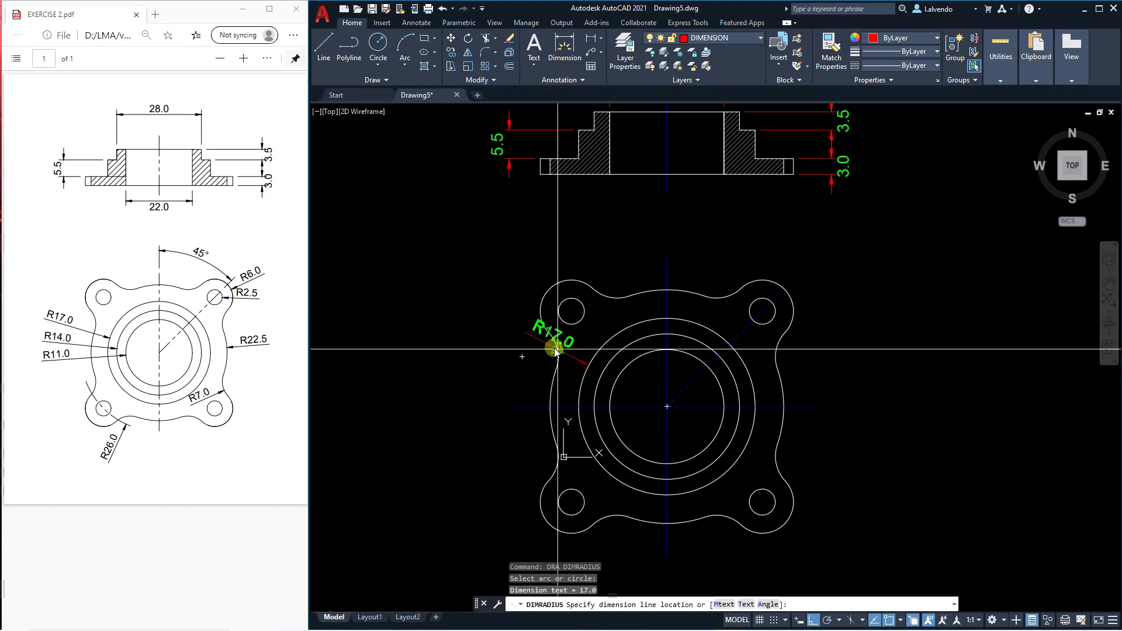
left_click(486, 350)
Add radius dimensions to the middle and innermost concentric circles, placed on the left side below the outermost circle's dimension.
key("Return")
left_click(594, 396)
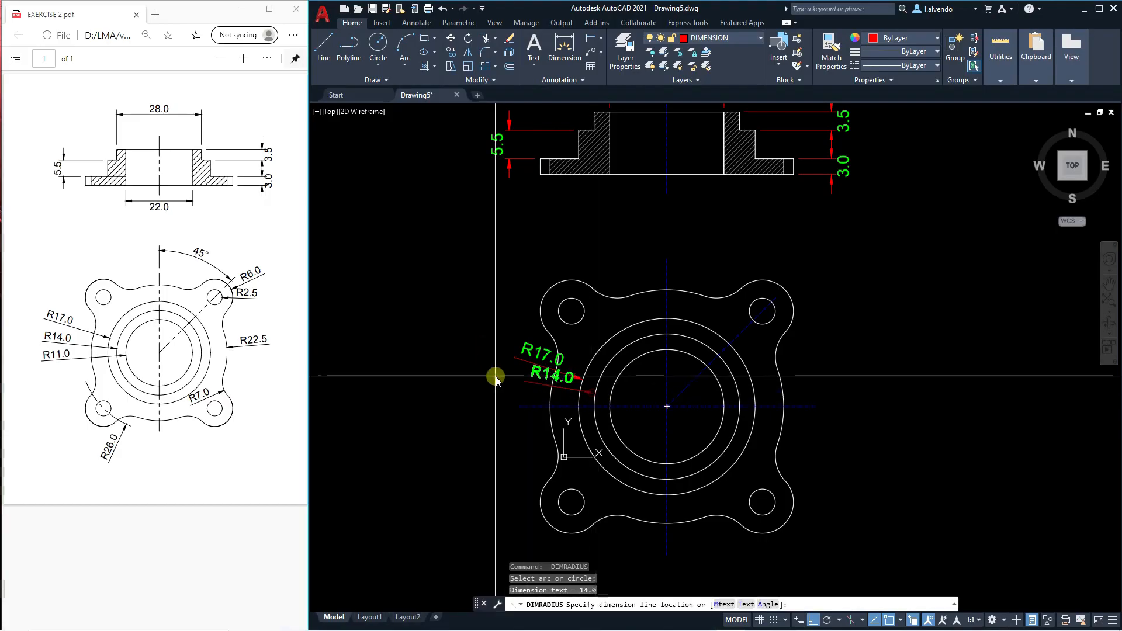
left_click(496, 388)
key("Return")
left_click(610, 425)
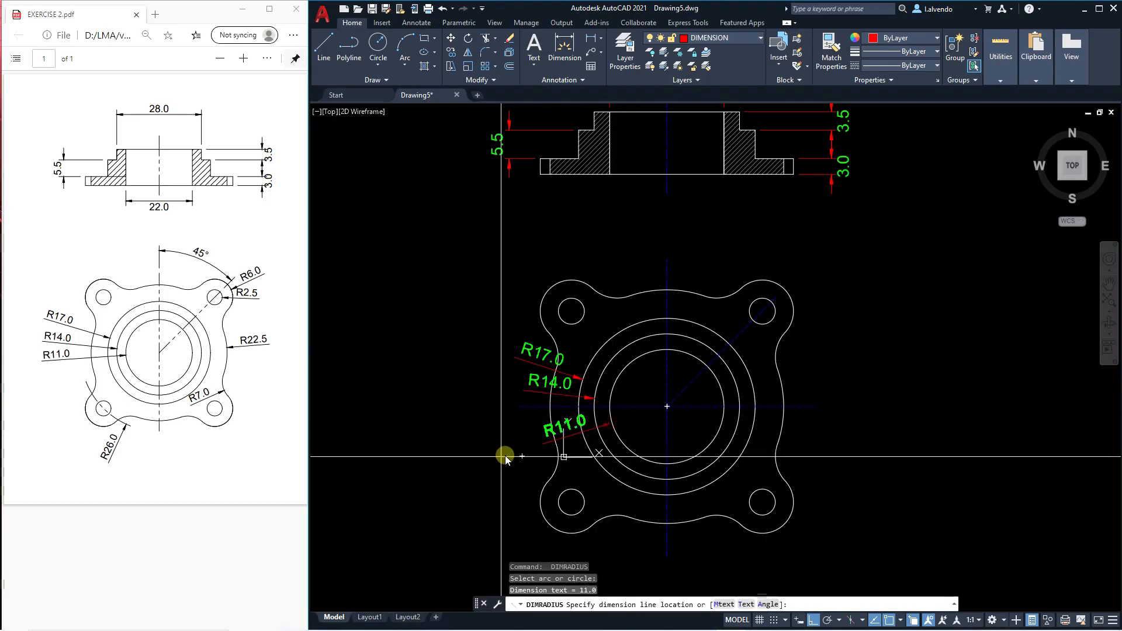
key("Escape")
Stretch the outermost concentric circle's radius dimension farther out to the left of the flange.
left_click(528, 355)
left_click(544, 354)
scroll(492, 339, "up", 4)
left_click(505, 343)
key("Escape")
Toggle Ortho and stretch the middle circle's radius dimension outward, aligning it beneath the outermost circle's dimension.
left_click(608, 429)
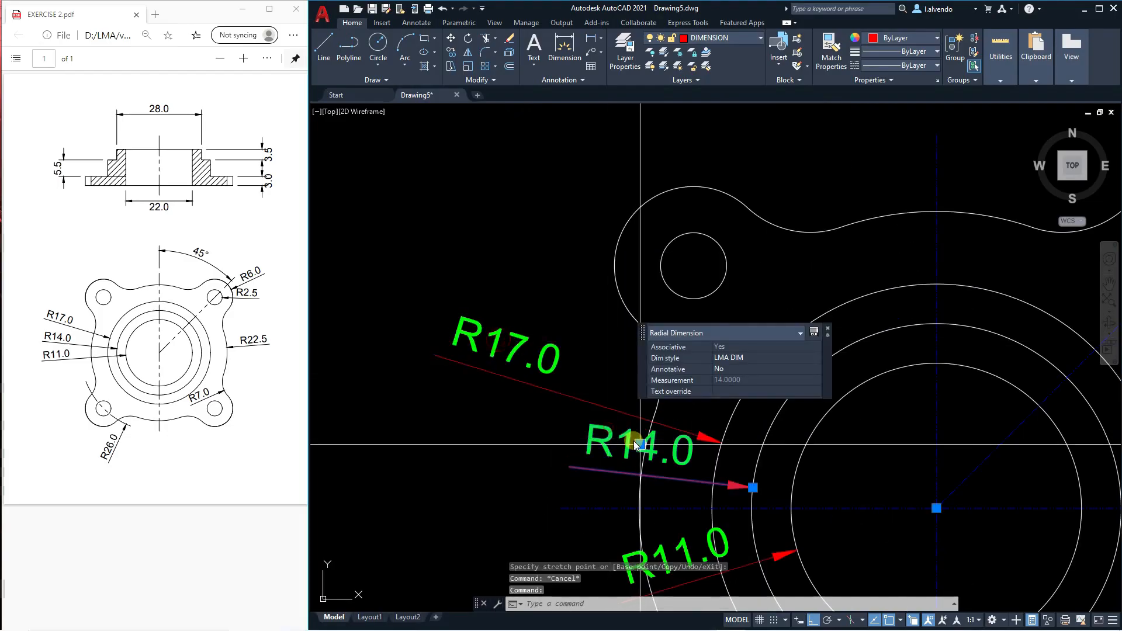
left_click(639, 444)
middle_click_drag(528, 461, 539, 405)
key("F8")
left_click(544, 421)
key("Escape")
key("Escape")
middle_click_drag(552, 453, 531, 291)
Stretch the innermost circle's radius dimension outward so its text sits clear of the flange outline.
left_click(627, 385)
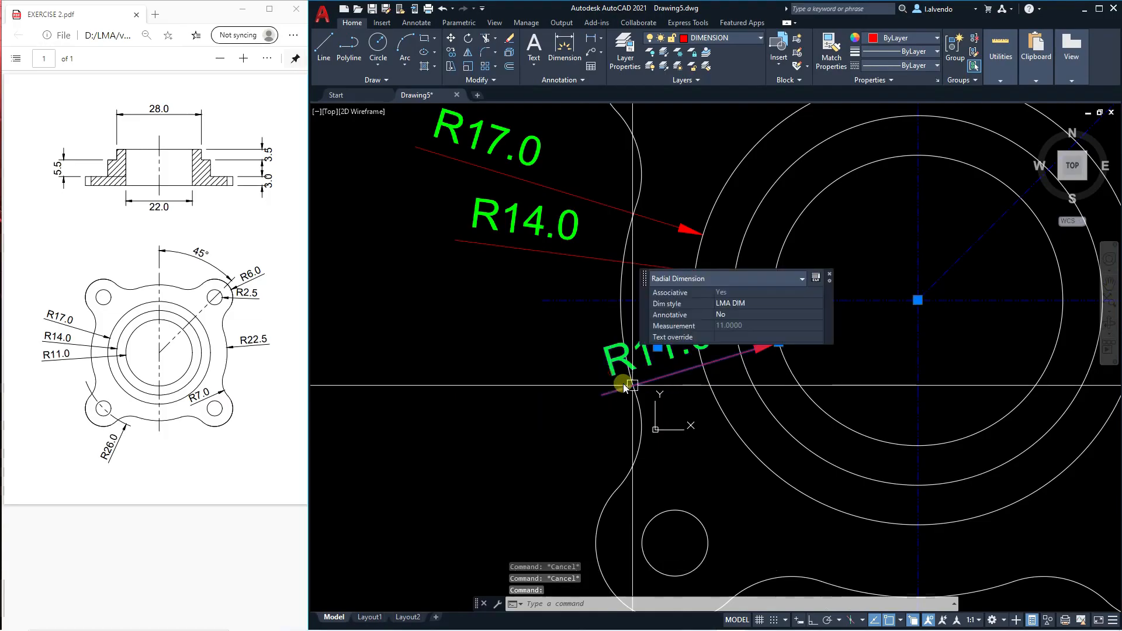
left_click(629, 385)
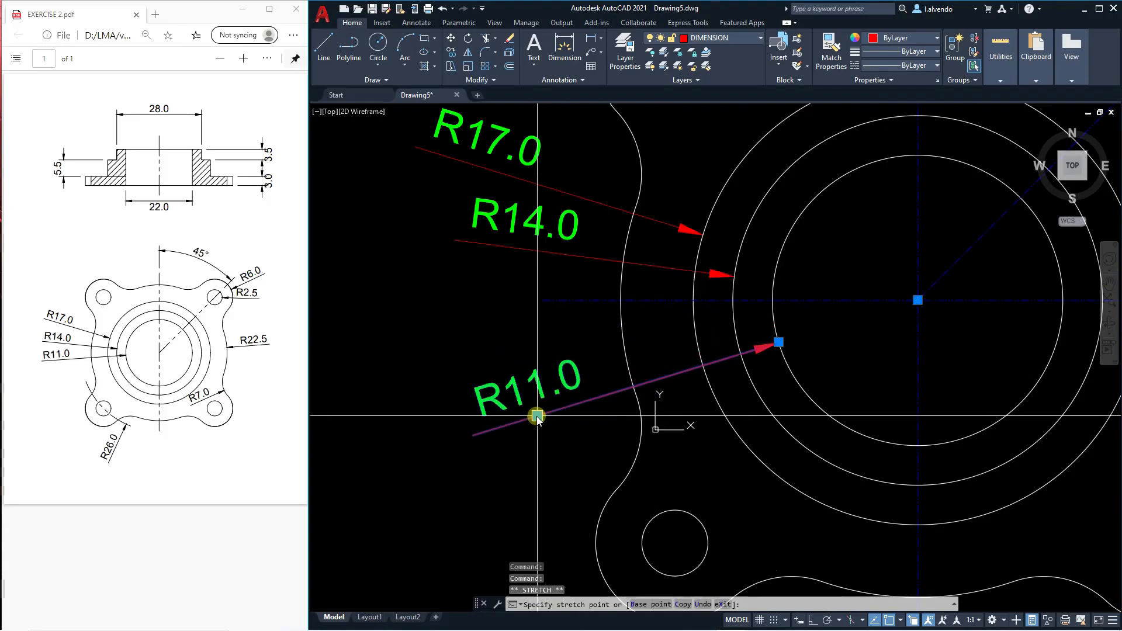
left_click(537, 418)
scroll(646, 369, "down", 4)
key("Escape")
key("Escape")
key("Escape")
Add a radius dimension to the upper-right bolt hole, placed to the right outside the flange.
middle_click_drag(664, 394, 719, 354)
scroll(699, 272, "up", 4)
key("space")
left_click(673, 267)
scroll(764, 293, "down", 3)
left_click(782, 291)
Add a radius dimension to the upper-right corner lobe, placed diagonally above and outside it.
key("space")
left_click(715, 234)
left_click(786, 197)
Stretch the upper-right bolt hole's radius dimension farther right, clear of the flange outline.
middle_click_drag(778, 270, 762, 283)
left_click(753, 289)
left_click(751, 287)
left_click(788, 290)
key("Escape")
key("Escape")
key("Escape")
scroll(760, 304, "down", 4)
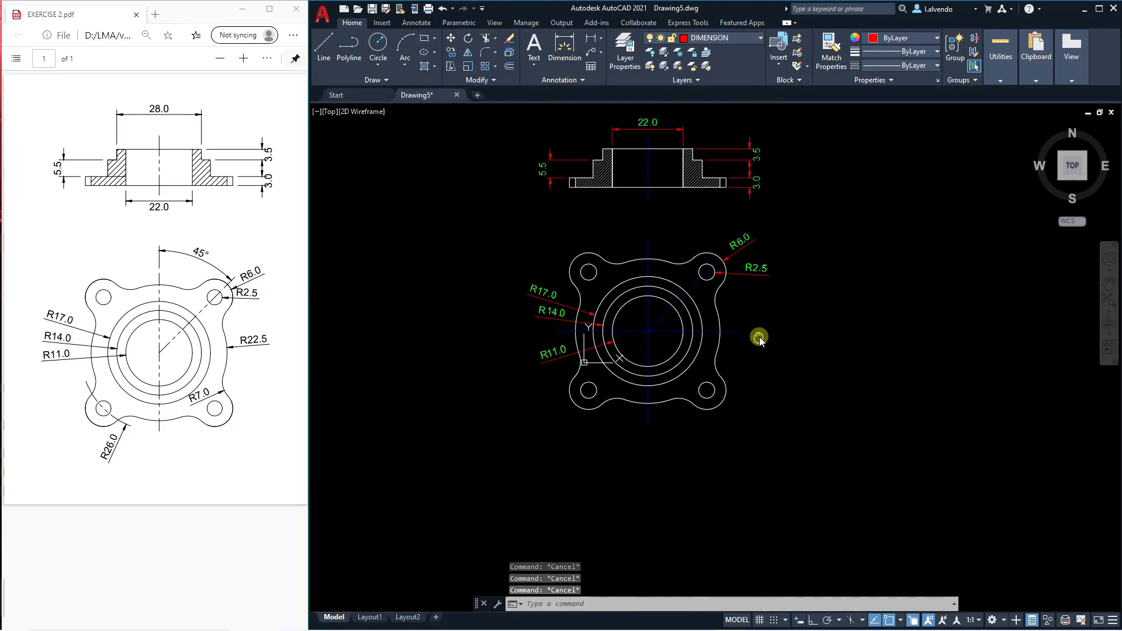
Add a radius dimension to the large arc on the flange's right side, placed outside the outline.
key("space")
left_click(721, 320)
left_click(754, 320)
key("Escape")
key("Escape")
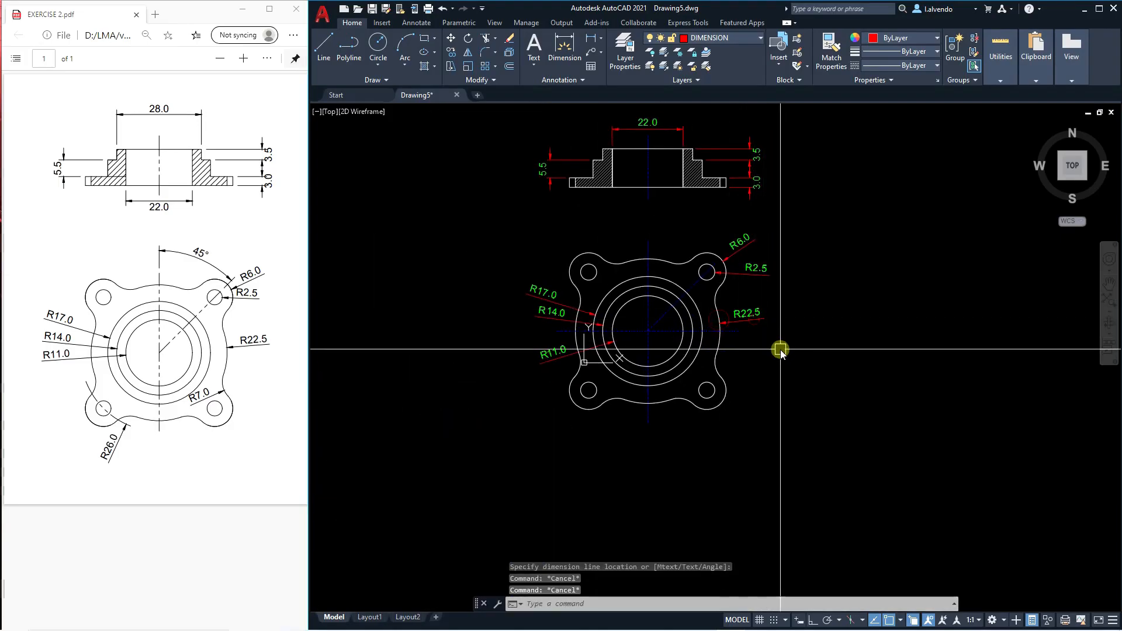
Add a radius dimension to the fillet arc above the lower-right lobe, with its text inside the flange.
middle_click_drag(782, 351, 785, 334)
scroll(701, 369, "up", 4)
key("space")
left_click(742, 335)
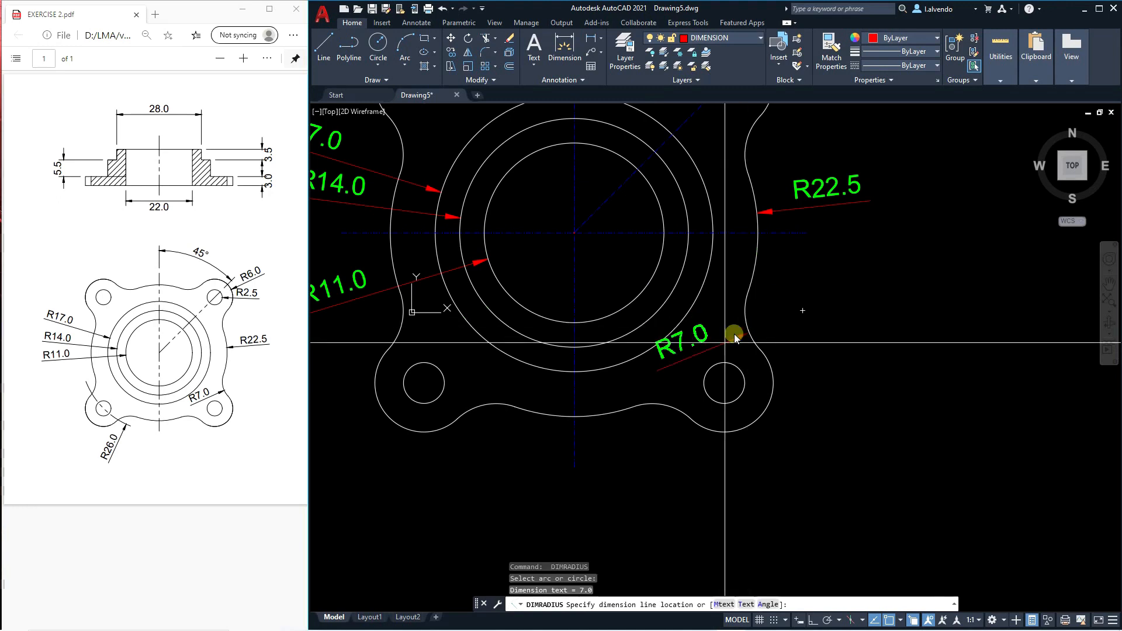
left_click(704, 355)
key("Escape")
key("Escape")
scroll(773, 358, "down", 5)
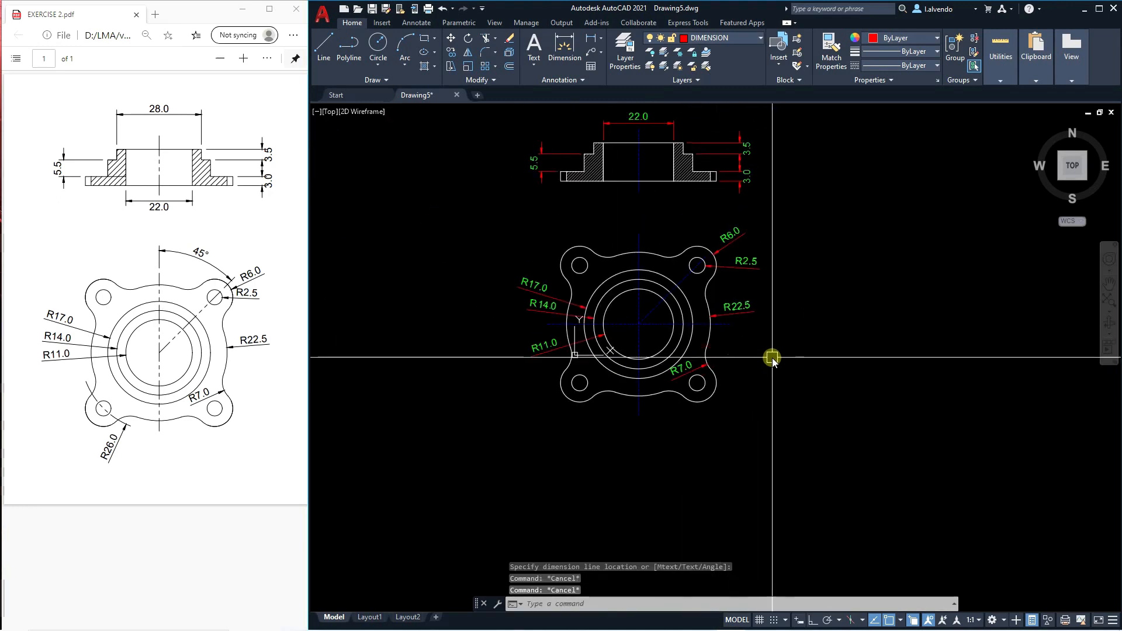
Draw a bolt circle centred on the flange, passing through the centre of the lower-left bolt hole.
scroll(721, 313, "up", 2)
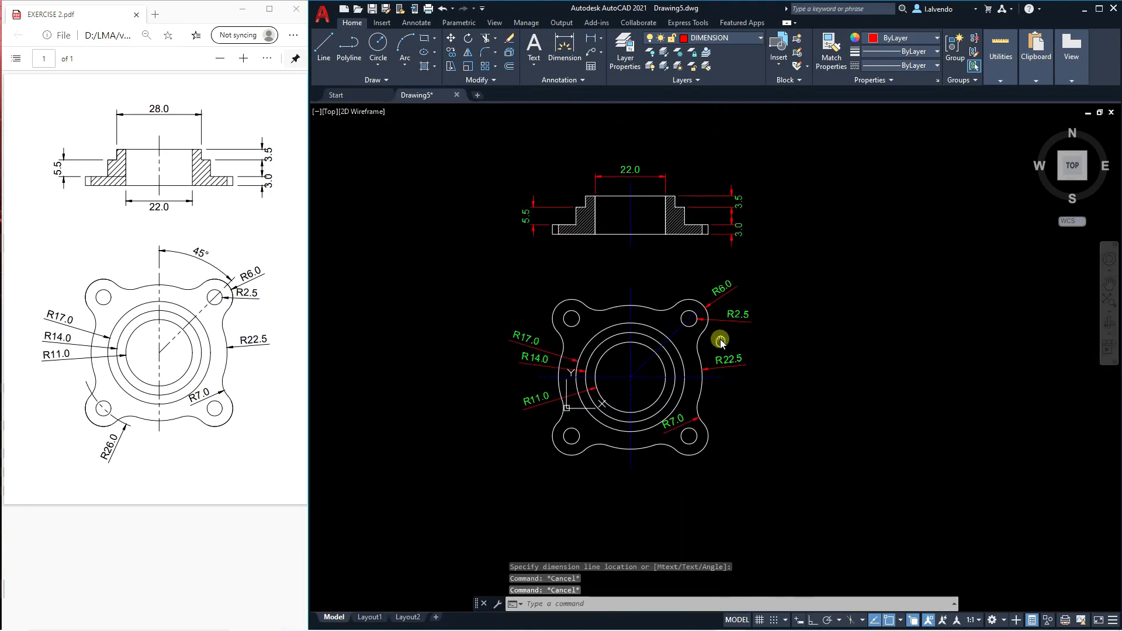
middle_click_drag(683, 294, 695, 293)
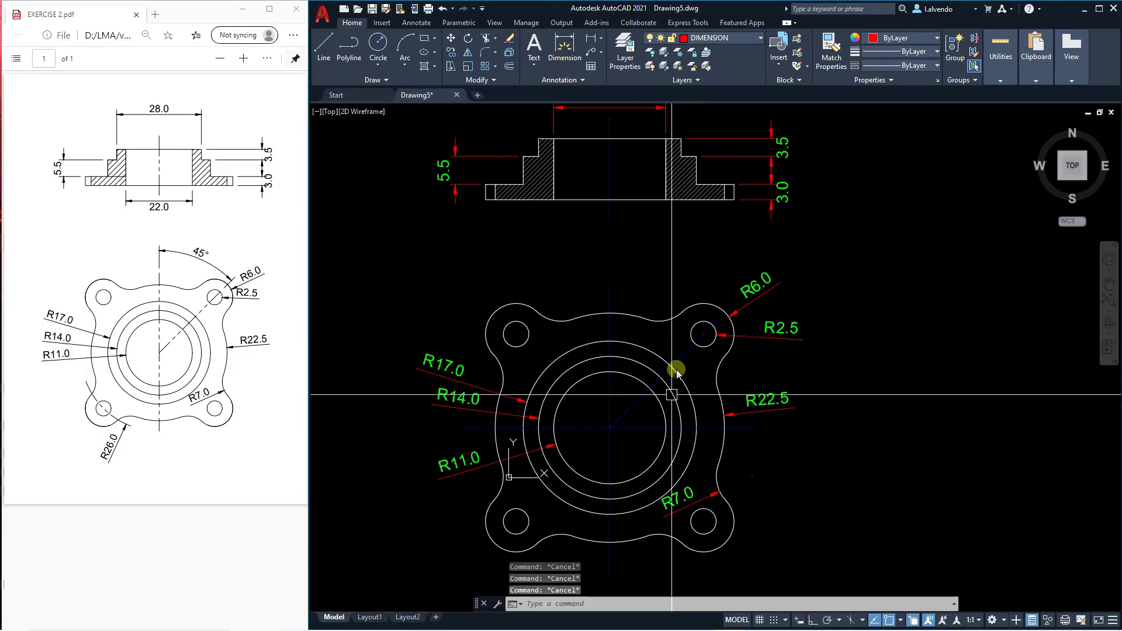
middle_click_drag(664, 422, 705, 334)
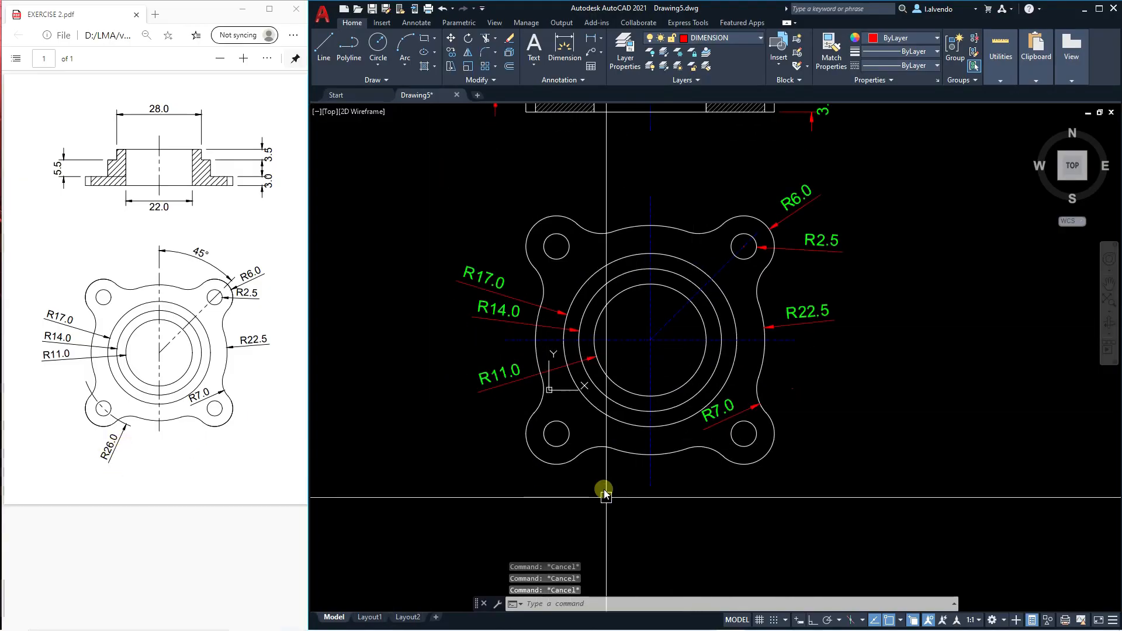
middle_click_drag(605, 495, 605, 487)
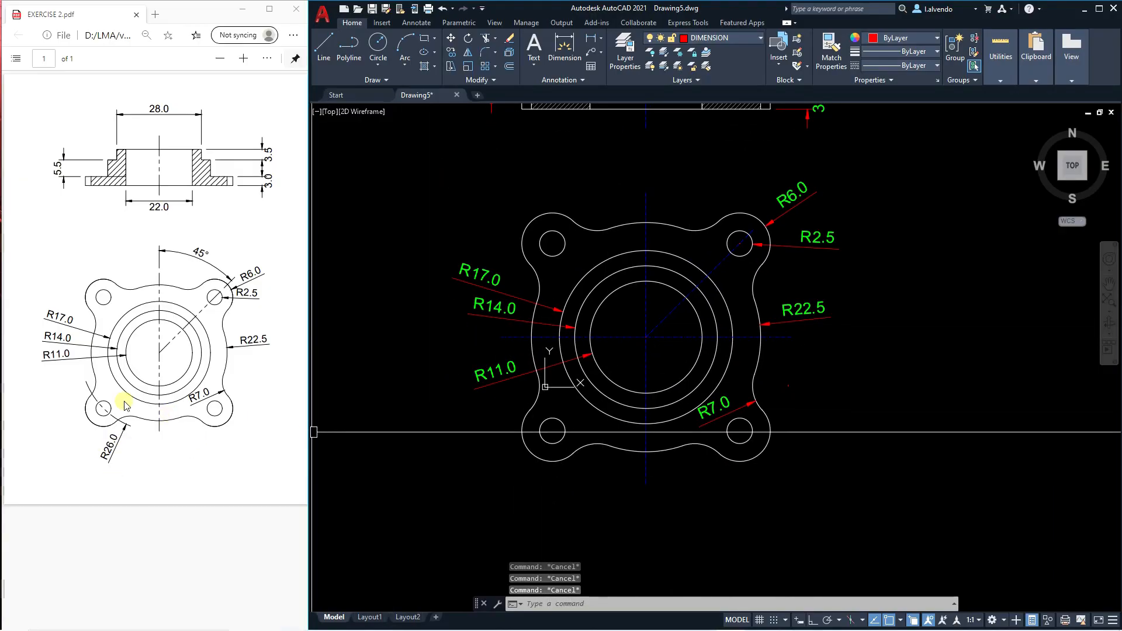
middle_click_drag(611, 501, 608, 510)
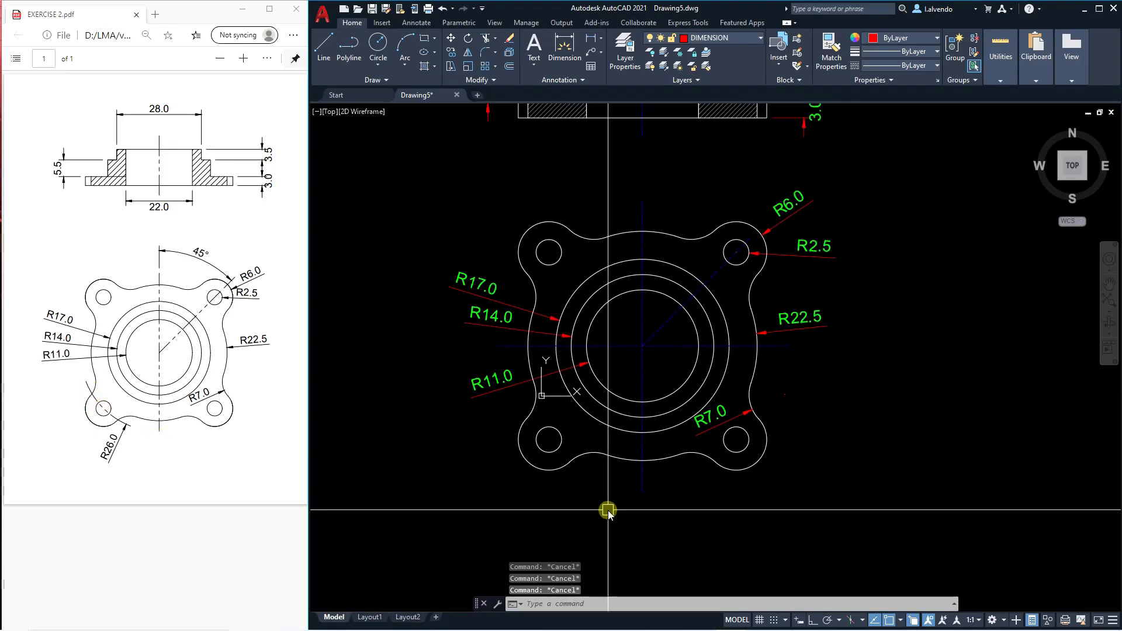
type("c")
key("Return")
left_click(644, 348)
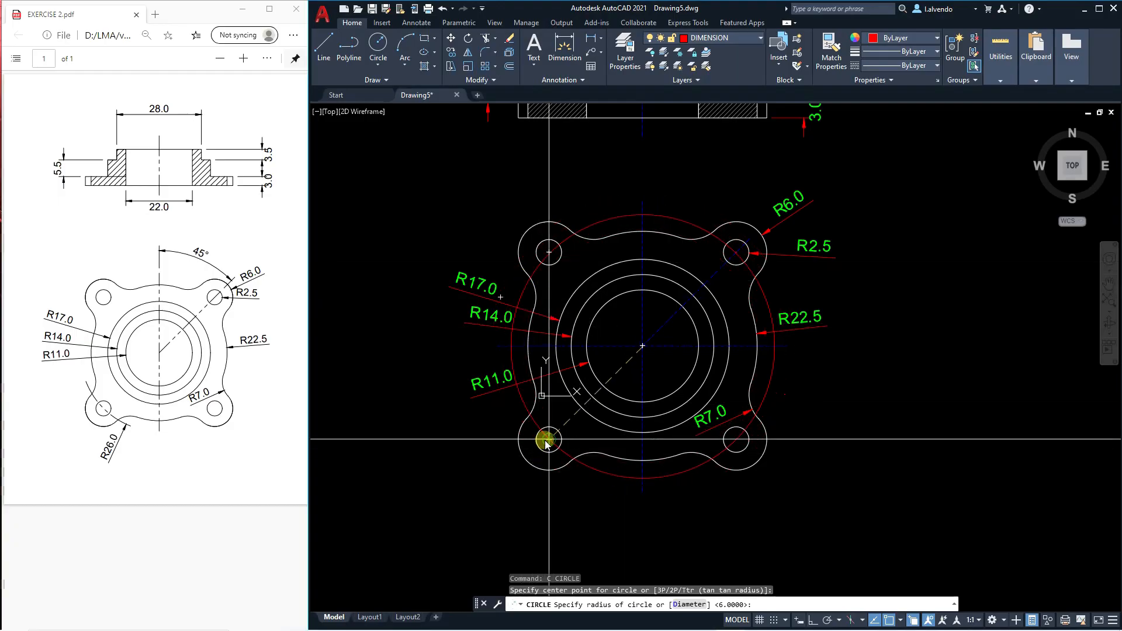
key("Escape")
key("Escape")
key("Escape")
scroll(574, 446, "up", 2)
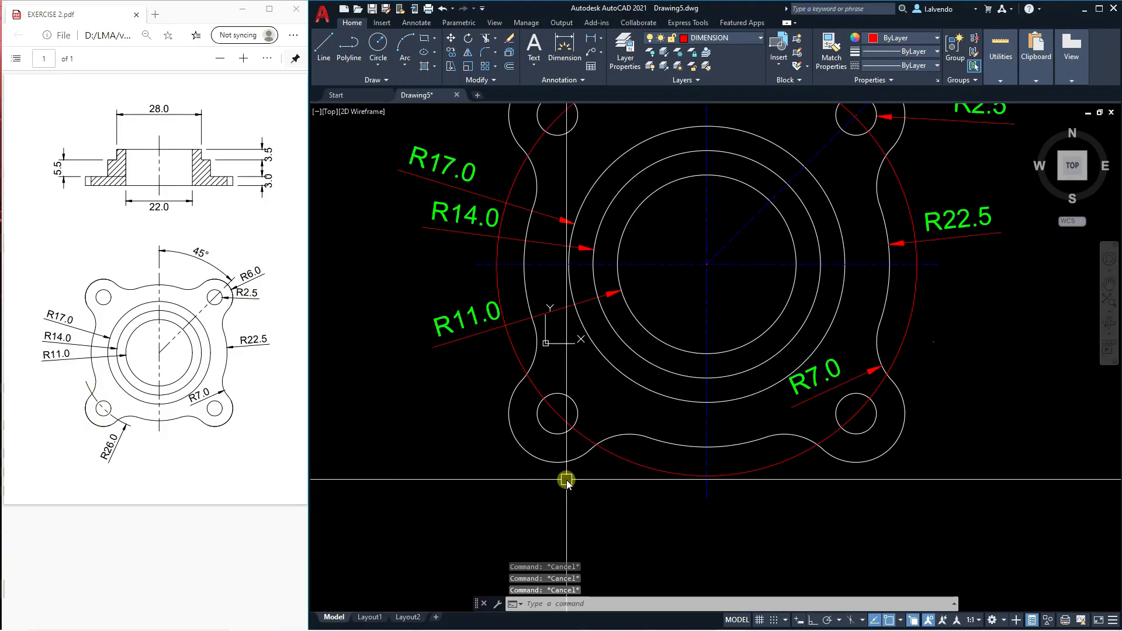
Draw an auxiliary circle around the lower-left bolt hole, larger than the corner lobe, as a trimming boundary.
type("c")
key("Return")
left_click(558, 415)
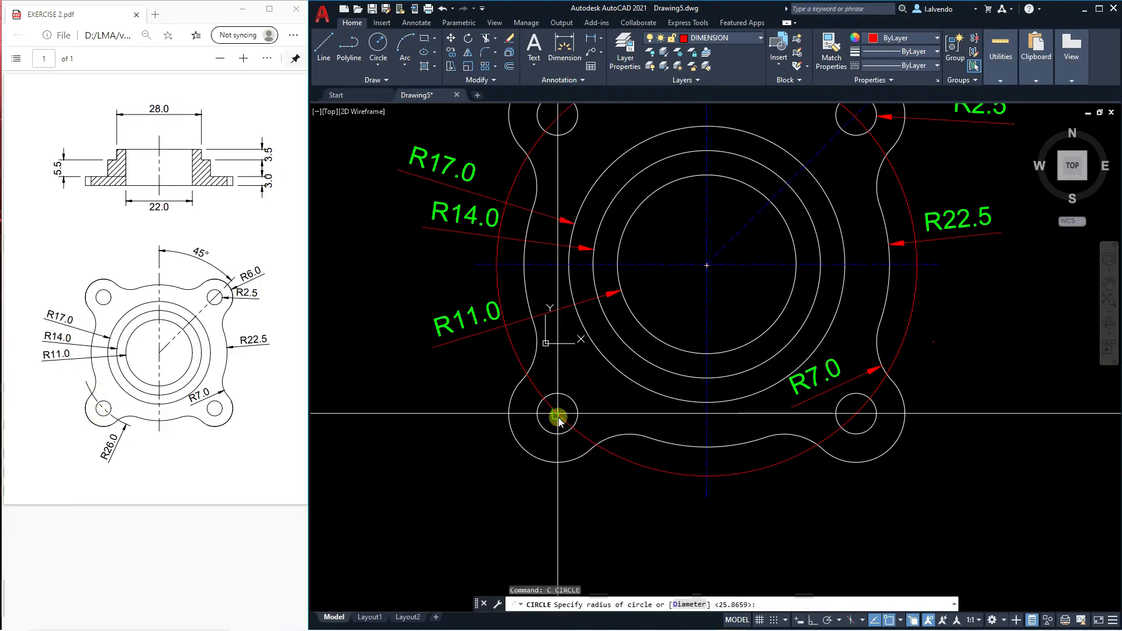
left_click(617, 480)
middle_click_drag(584, 488, 601, 477)
key("Escape")
key("Escape")
key("Escape")
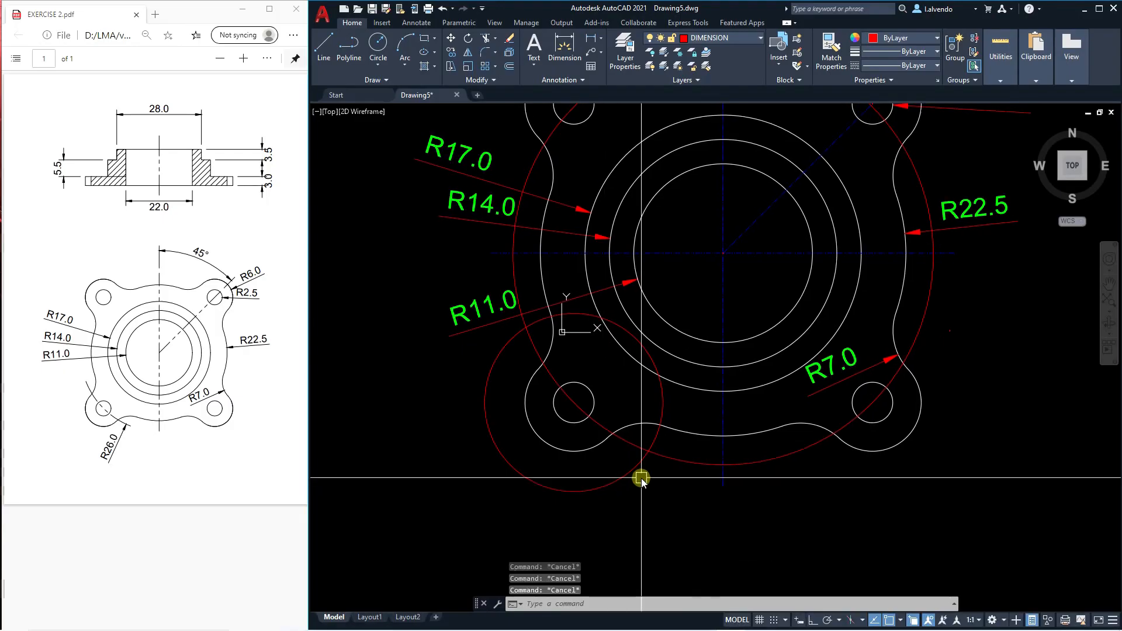
Trim the bolt circle outside the auxiliary circle around the lower-left bolt hole.
type("tr")
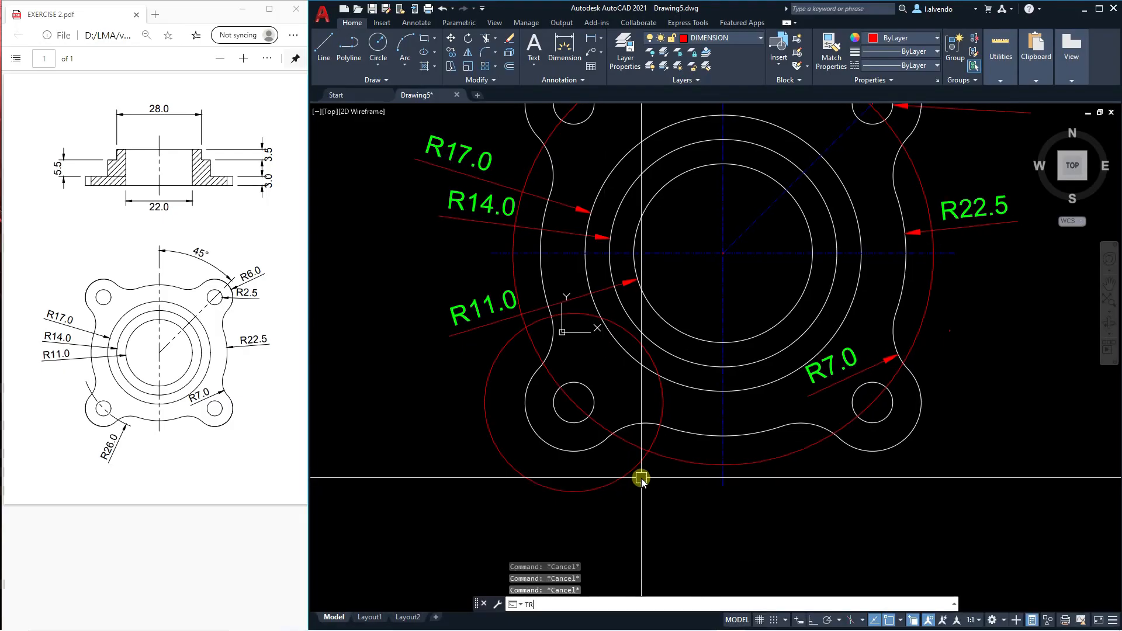
key("Return")
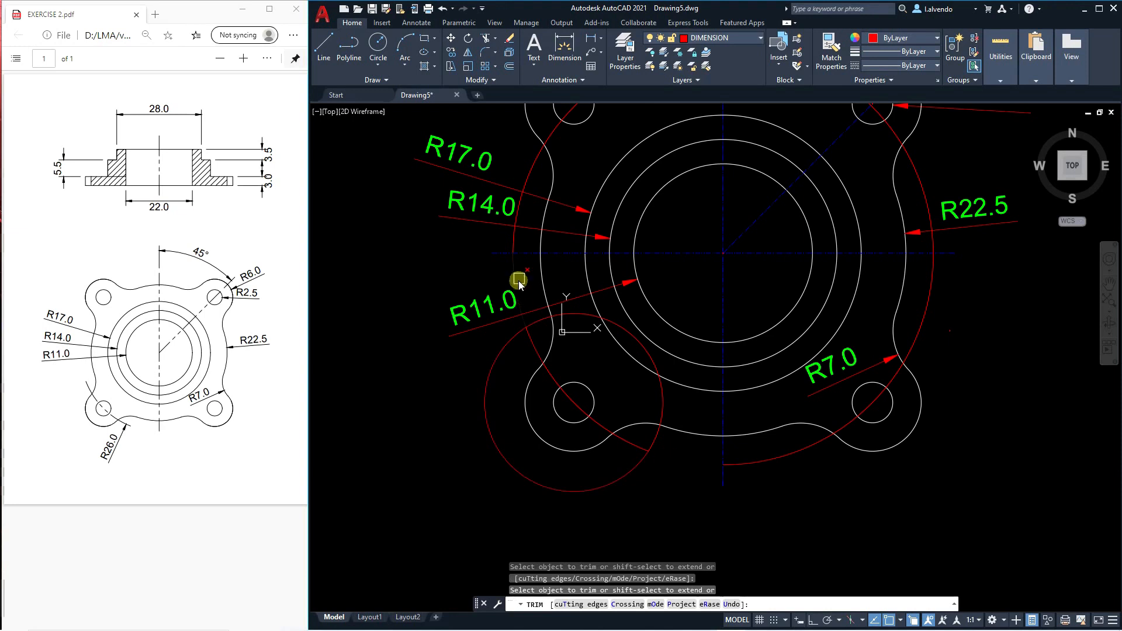
key("Escape")
scroll(520, 300, "down", 2)
Erase the leftover bolt-circle arc and the auxiliary circle, keeping only the short arc through the lower-left hole.
left_click(687, 400)
type("e")
key("Return")
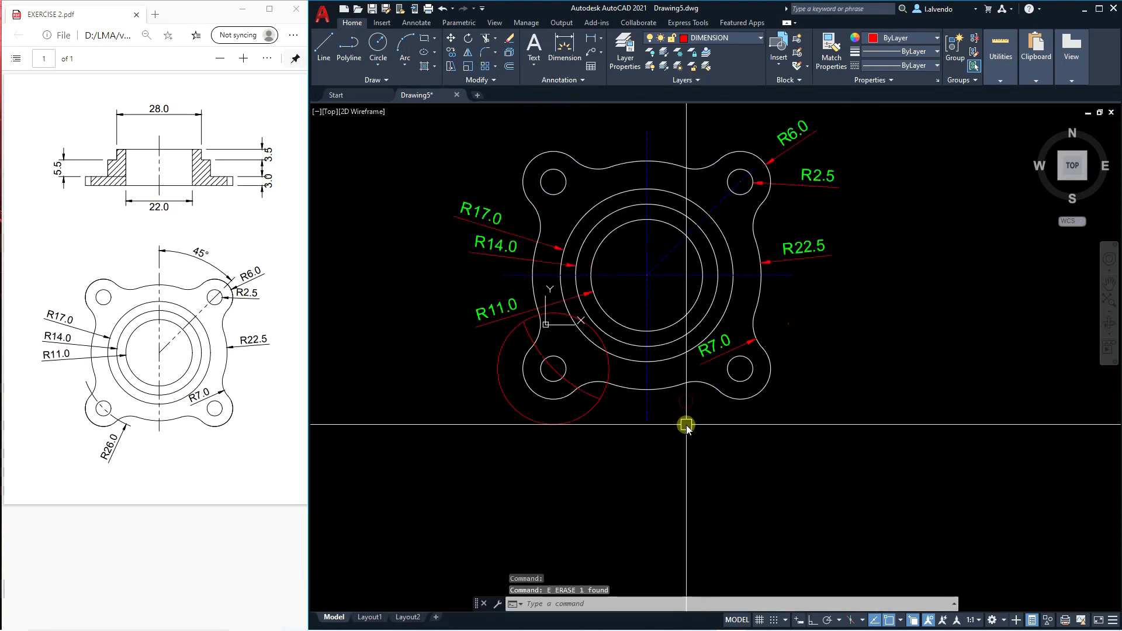
key("Escape")
key("Escape")
key("Escape")
middle_click_drag(608, 414, 610, 431)
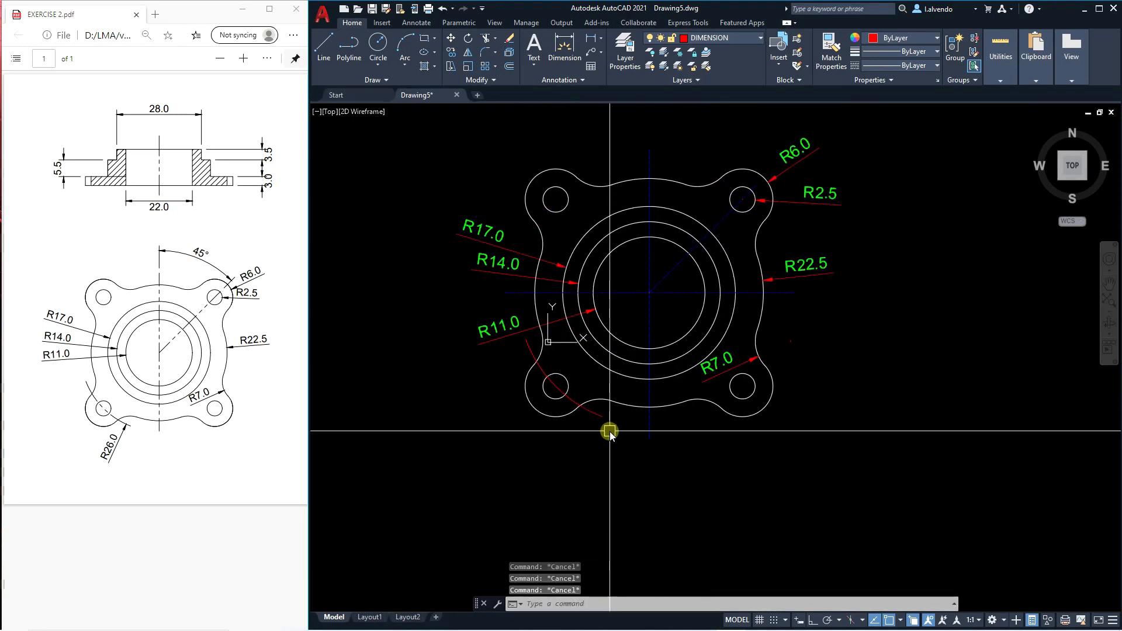
Match the short bolt-circle arc's properties to those of the vertical centre line.
type("ma")
key("Return")
scroll(677, 443, "up", 2)
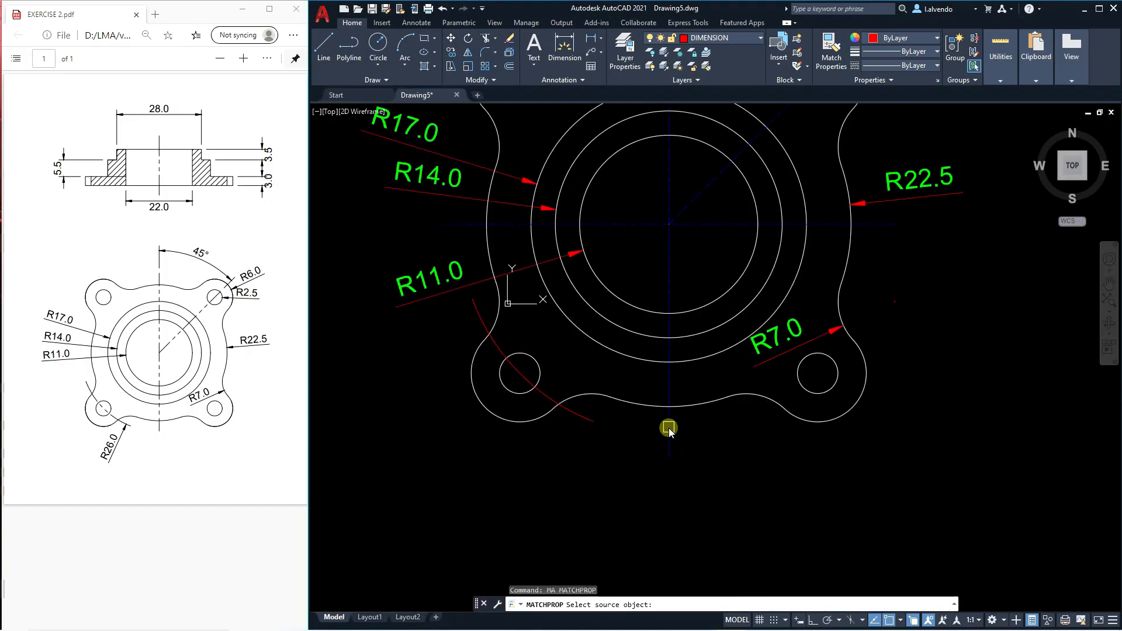
left_click(669, 428)
key("Escape")
scroll(550, 391, "down", 2)
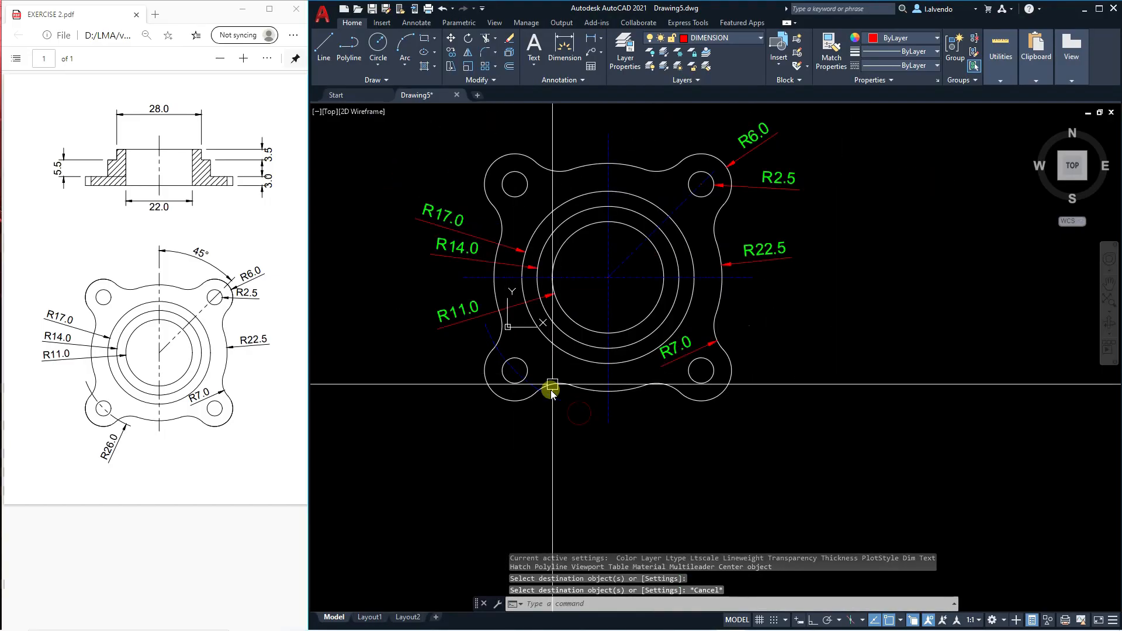
Try to add a radius dimension to the short bolt-circle arc at the lower-left hole.
type("dra")
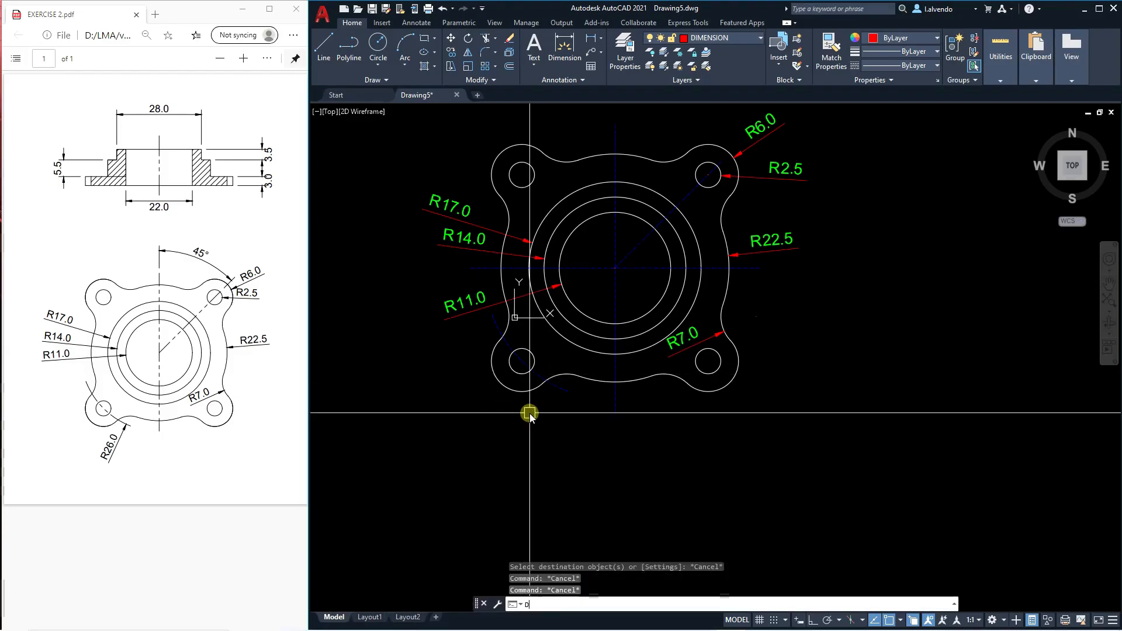
key("Return")
key("Escape")
type("dra")
key("Return")
left_click(534, 378)
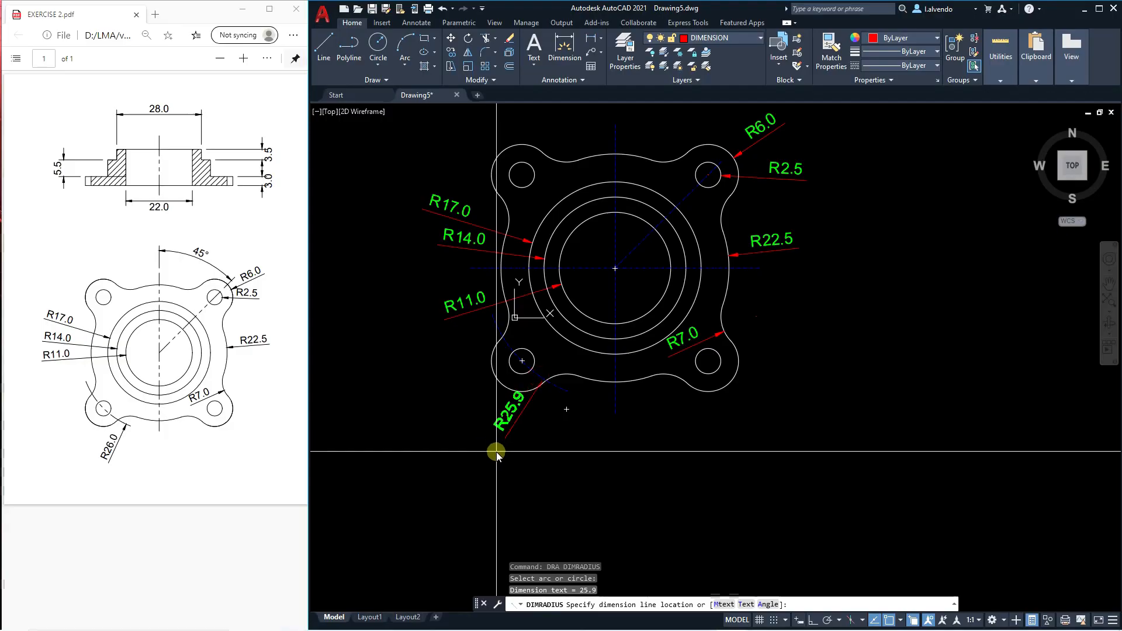
scroll(519, 391, "up", 5)
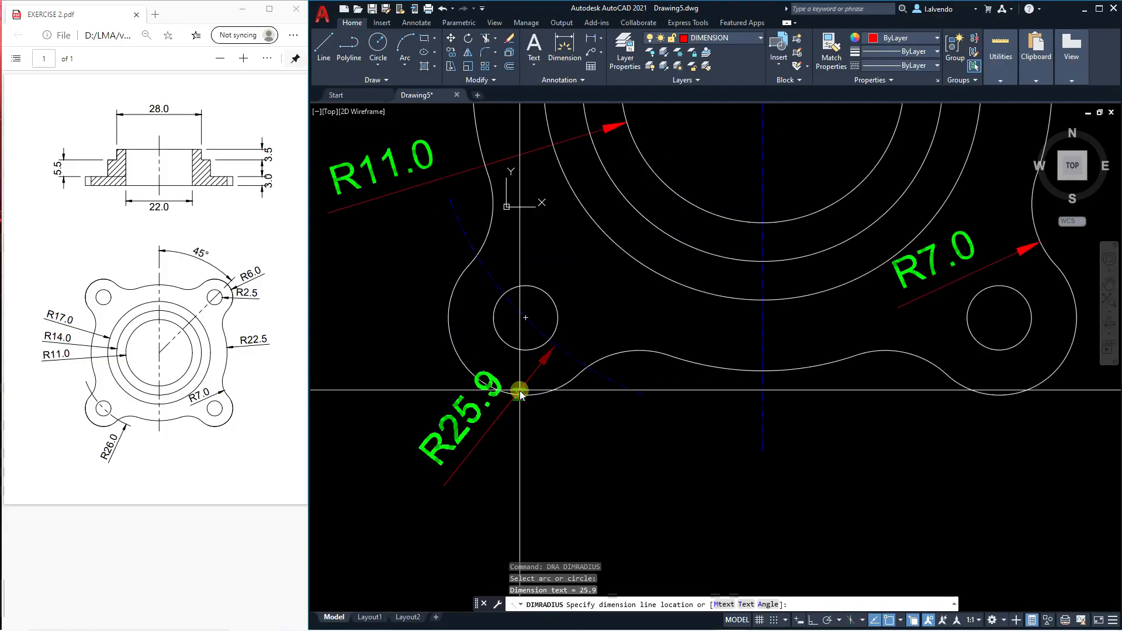
key("Escape")
key("Escape")
scroll(525, 387, "down", 3)
key("Escape")
key("Escape")
Erase the short bolt-circle arc through the lower-left bolt hole.
mouse_move(583, 369)
middle_mouse_down()
mouse_move(570, 399)
mouse_move(539, 401)
middle_mouse_up()
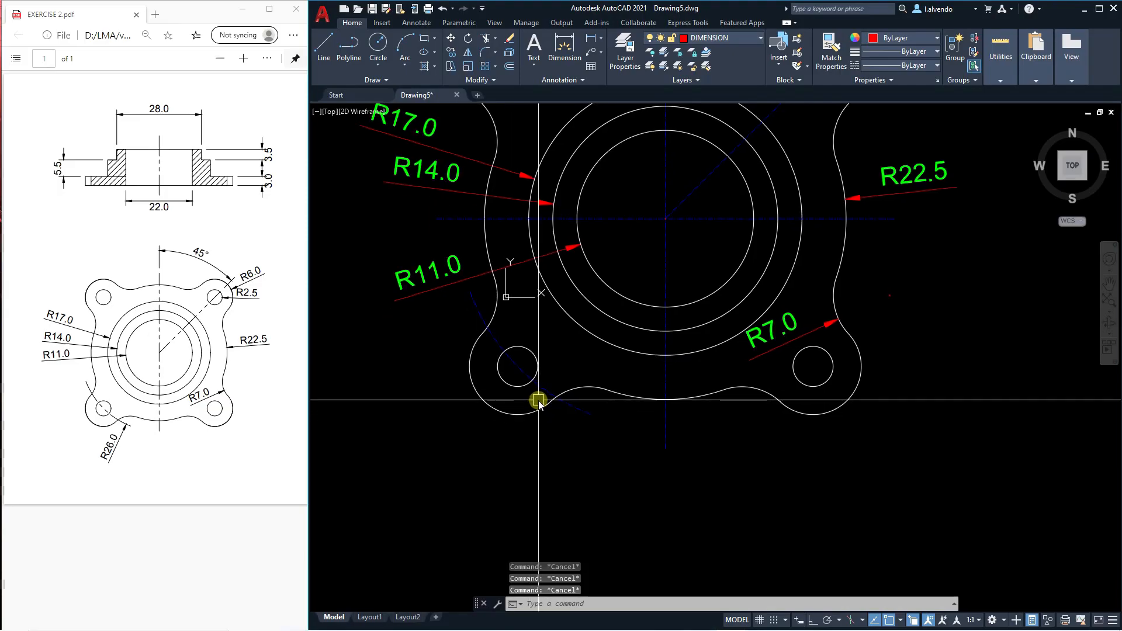
left_click(536, 389)
type("e")
key("Return")
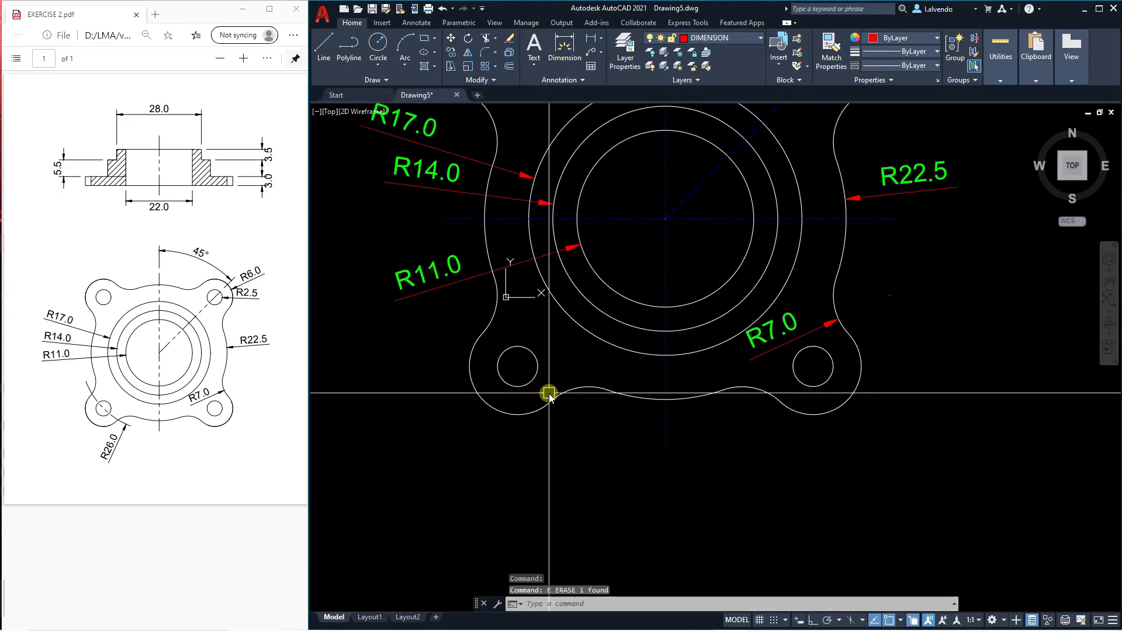
Draw a bolt circle of radius 26 centred on the flange centre, passing through the centre of the lower-left bolt hole.
type("c")
key("Return")
scroll(660, 199, "up", 10)
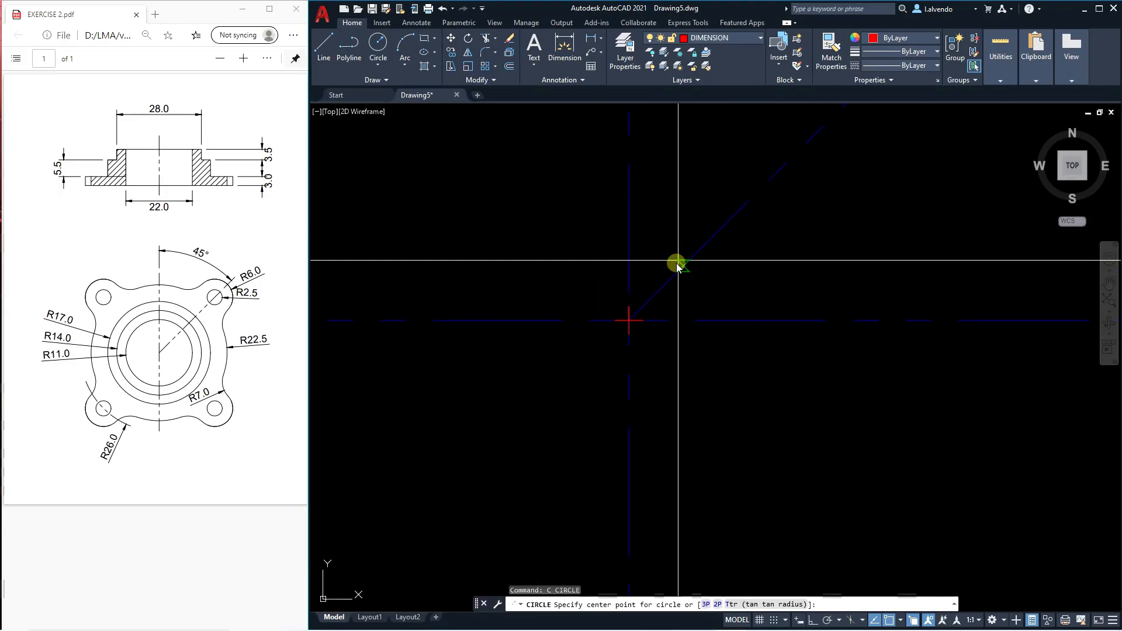
left_click(630, 322)
scroll(631, 325, "down", 8)
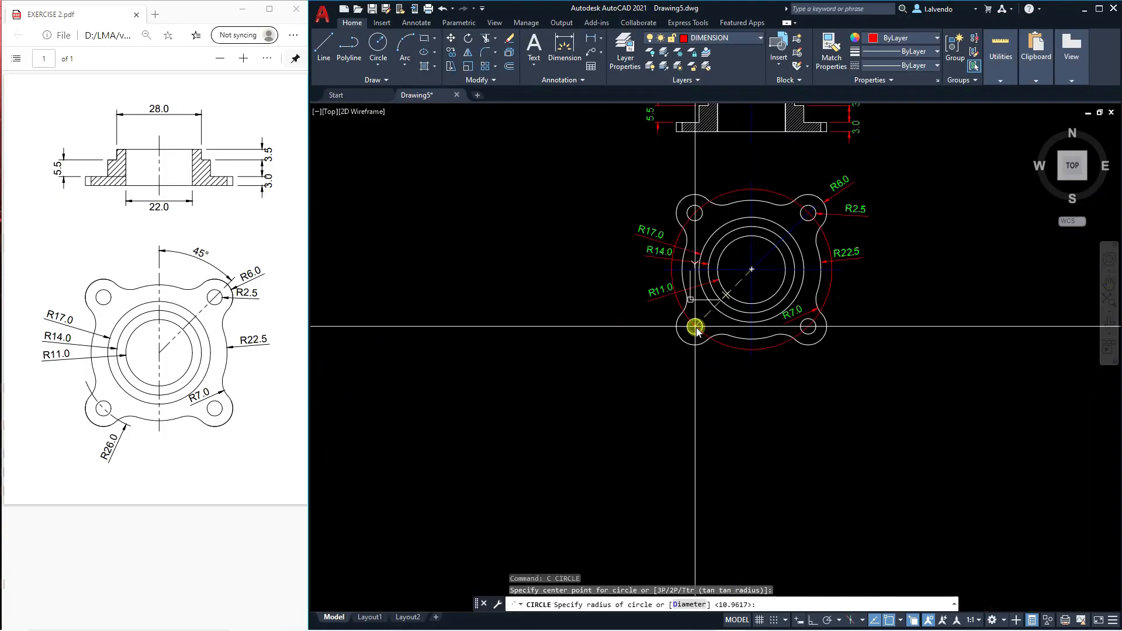
scroll(694, 321, "up", 8)
key("Escape")
key("Escape")
key("Escape")
scroll(660, 350, "down", 2)
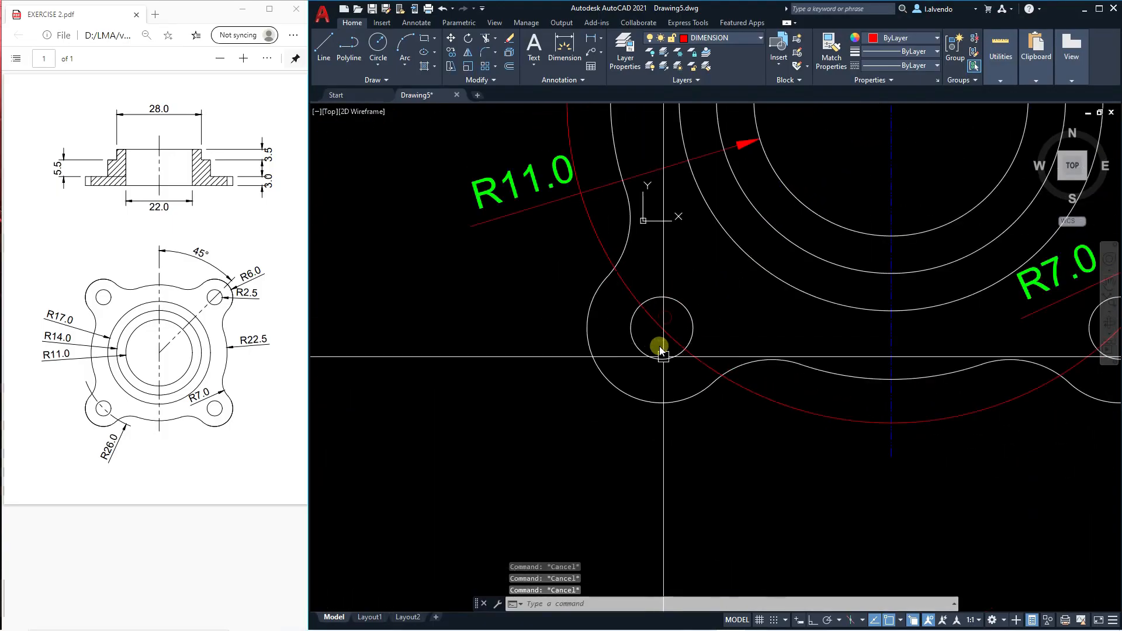
type("dra")
key("Return")
left_click(694, 363)
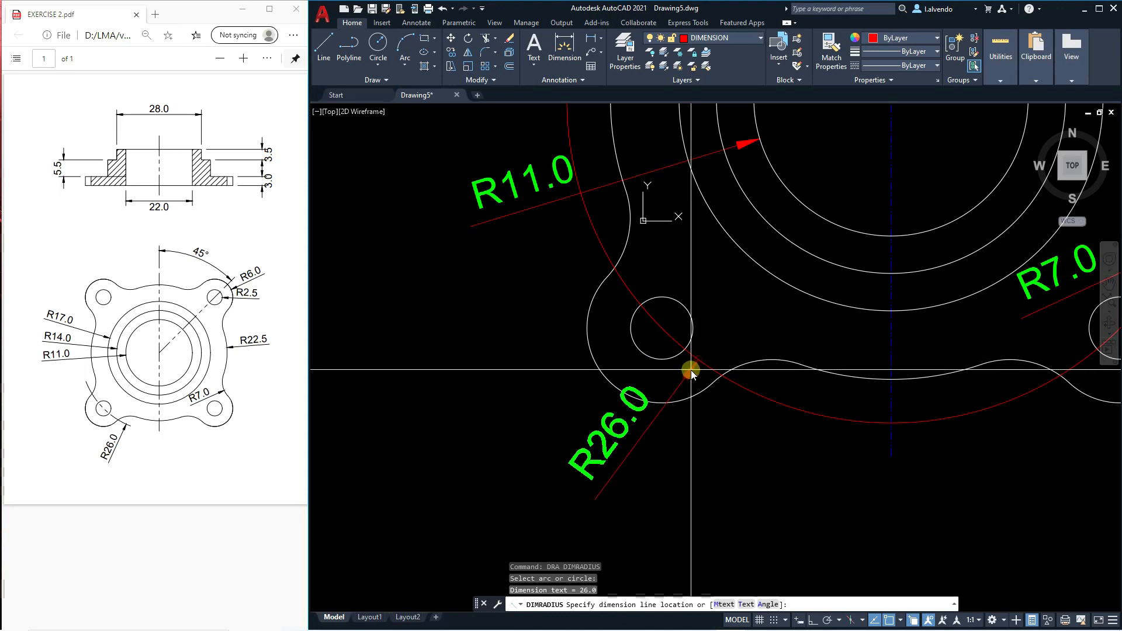
key("Escape")
scroll(690, 370, "down", 3)
key("Escape")
key("Escape")
Draw an auxiliary circle centred on the lower-left bolt hole, larger than the rounded lobe around it.
middle_click_drag(645, 366, 612, 387)
type("c")
key("Return")
left_click(620, 372)
left_click(658, 422)
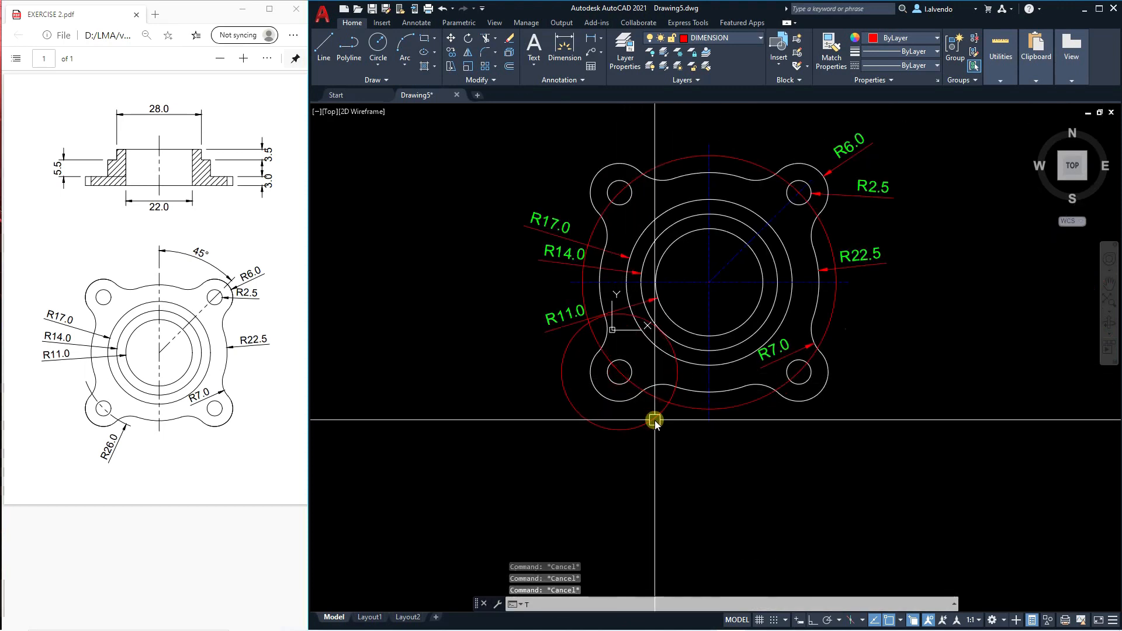
Trim the bolt circle just outside the auxiliary circle on both sides of the lower-left bolt hole.
type("tr")
key("Return")
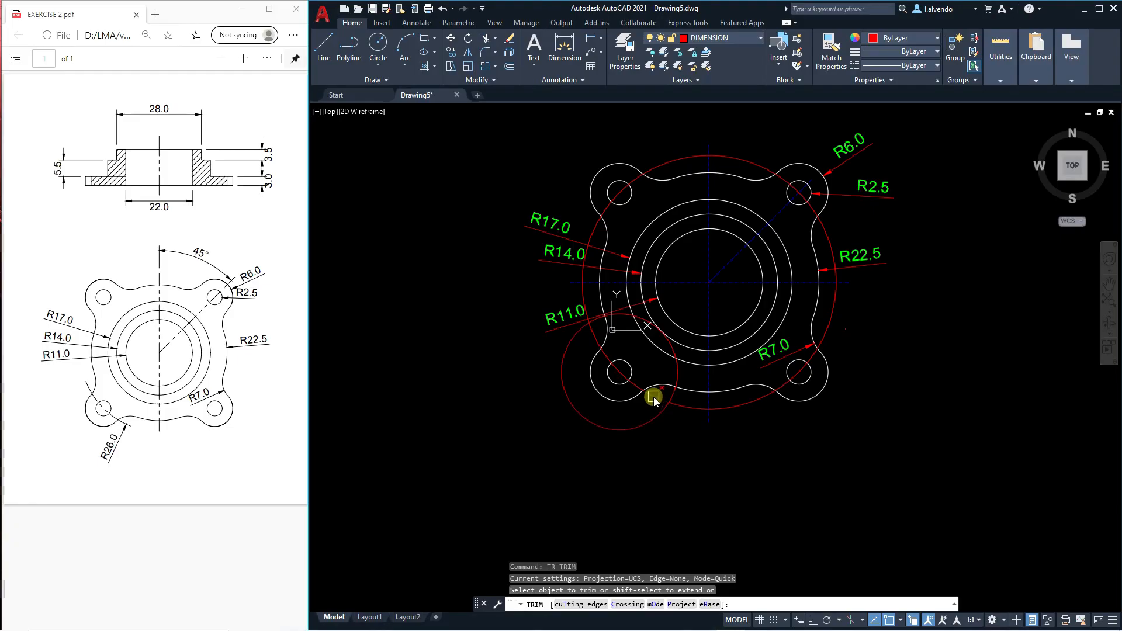
scroll(653, 397, "up", 2)
left_click(688, 420)
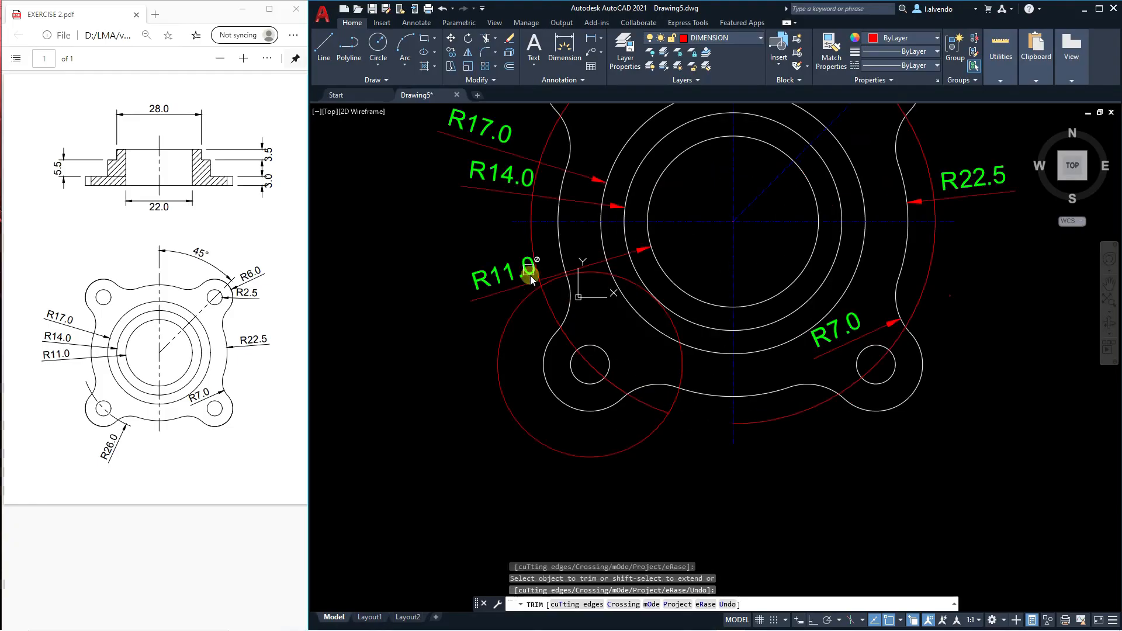
left_click(528, 240)
key("Escape")
key("Escape")
Erase the large leftover bolt-circle arc and the auxiliary circle, leaving a short arc through the lower-left hole.
left_click(551, 136)
scroll(574, 288, "down", 2)
type("e")
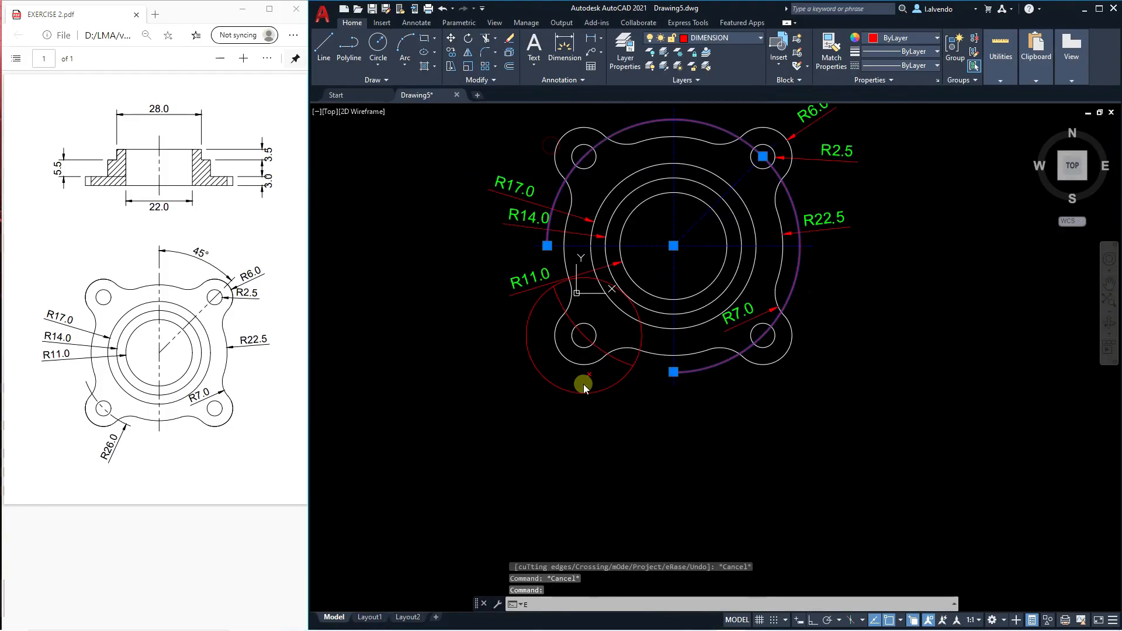
key("Return")
left_click(603, 391)
key("Escape")
key("Escape")
Match the short bolt-circle arc's properties to those of the top view's horizontal centre line.
type("ma")
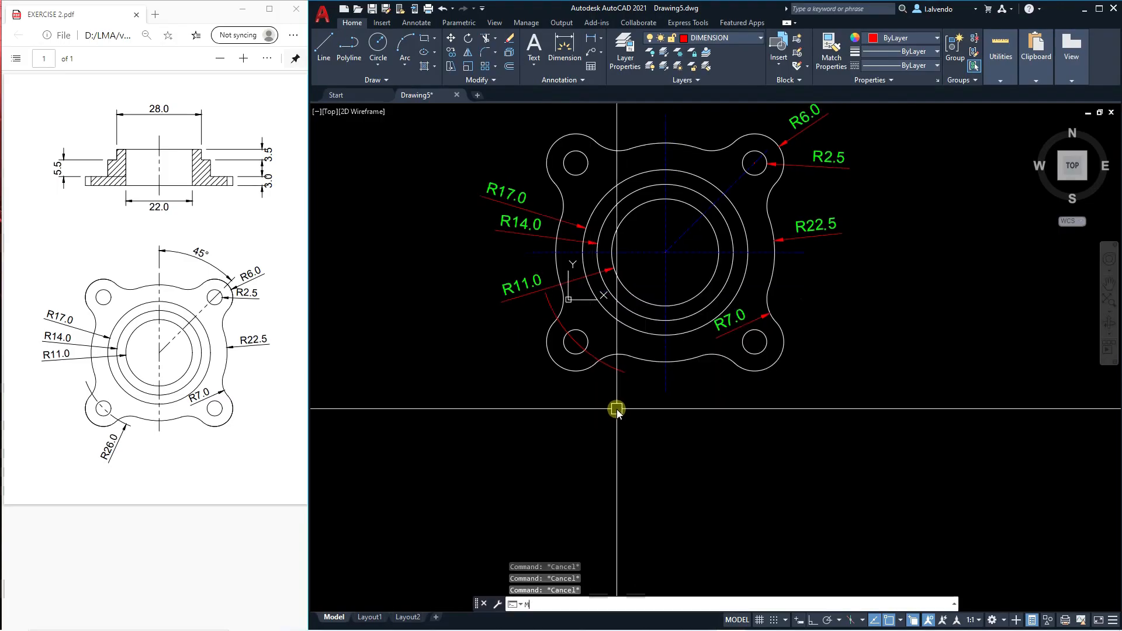
key("Return")
left_click(760, 254)
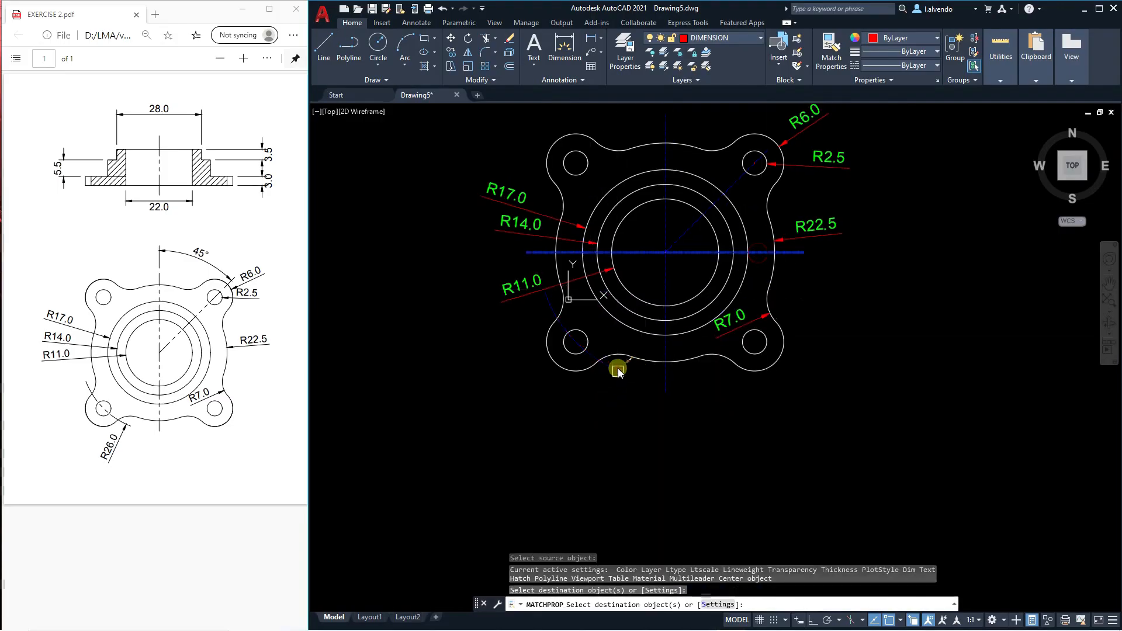
scroll(608, 387, "up", 4)
key("Escape")
key("Escape")
key("Escape")
Add a radius dimension to the short bolt-circle arc, placing its text below the lower-left lobe.
type("dra")
key("Return")
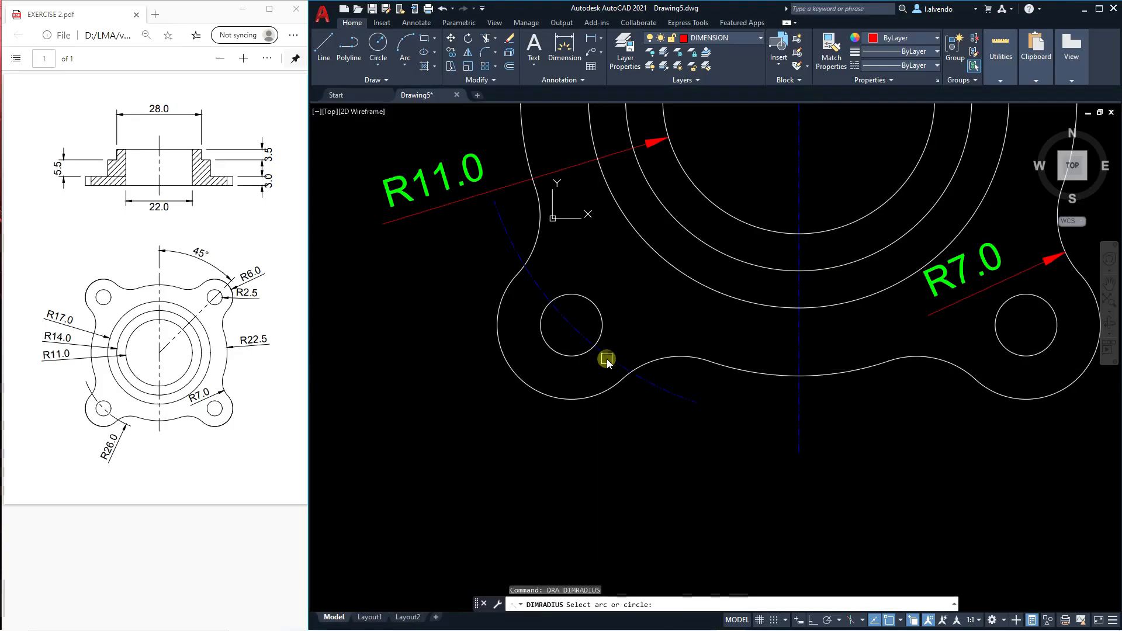
left_click(608, 353)
left_click(570, 483)
scroll(517, 367, "down", 5)
key("Escape")
key("Escape")
key("Escape")
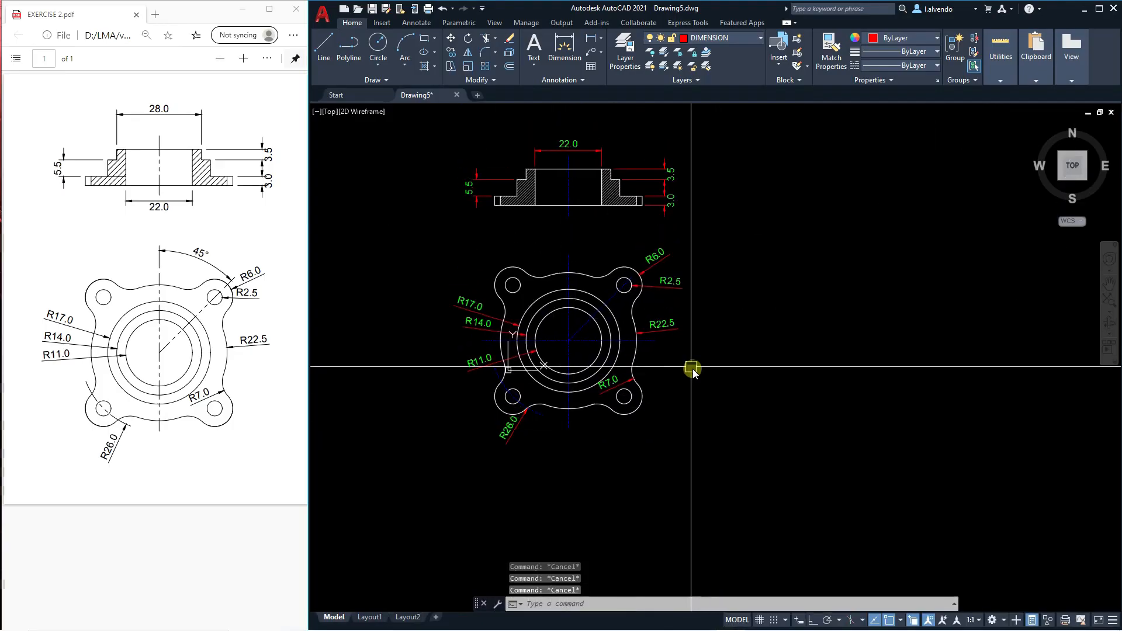
Start copying objects in the drawing.
scroll(644, 351, "up", 4)
scroll(604, 280, "down", 2)
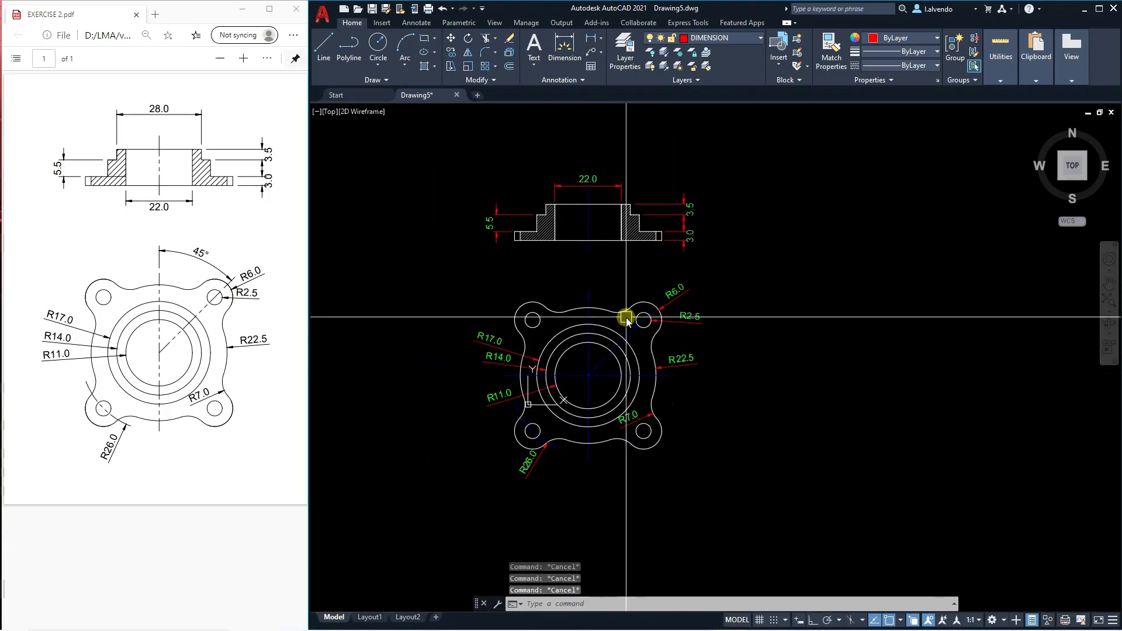
type("co")
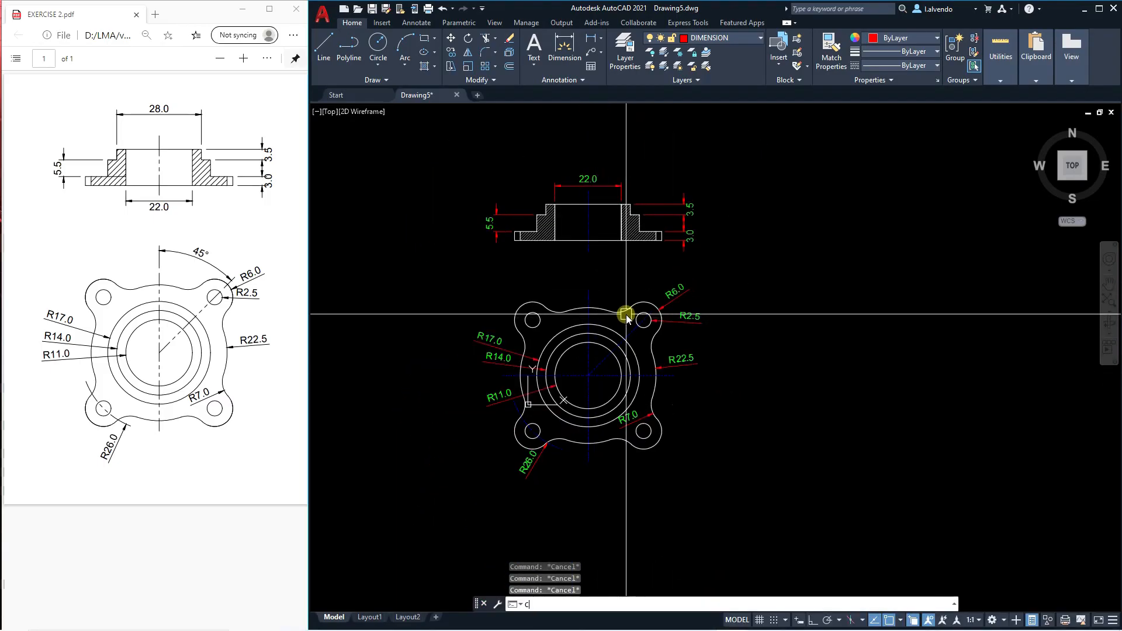
key("Return")
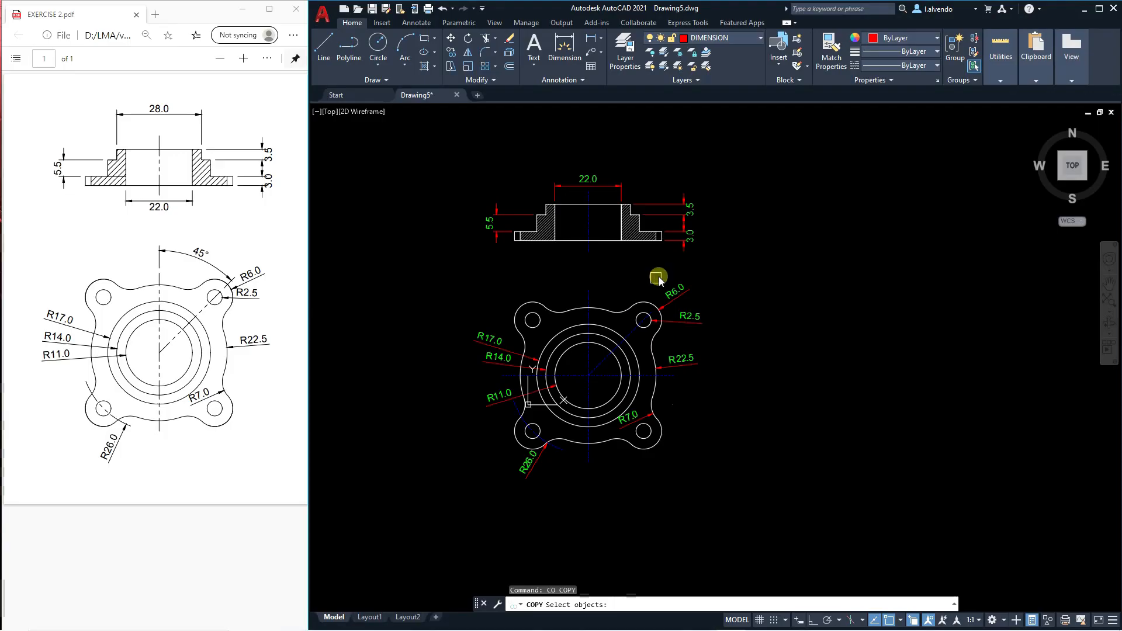
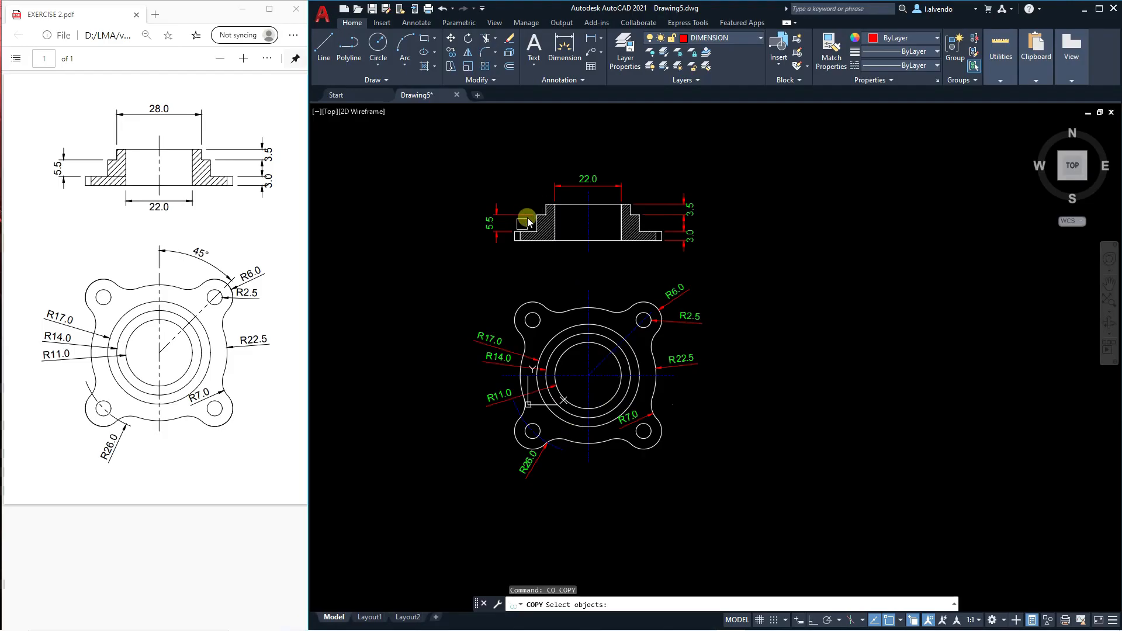
Copy the section and top views with all their dimensions to an empty area right of the originals.
key("Escape")
key("Escape")
key("Escape")
scroll(609, 275, "down", 3)
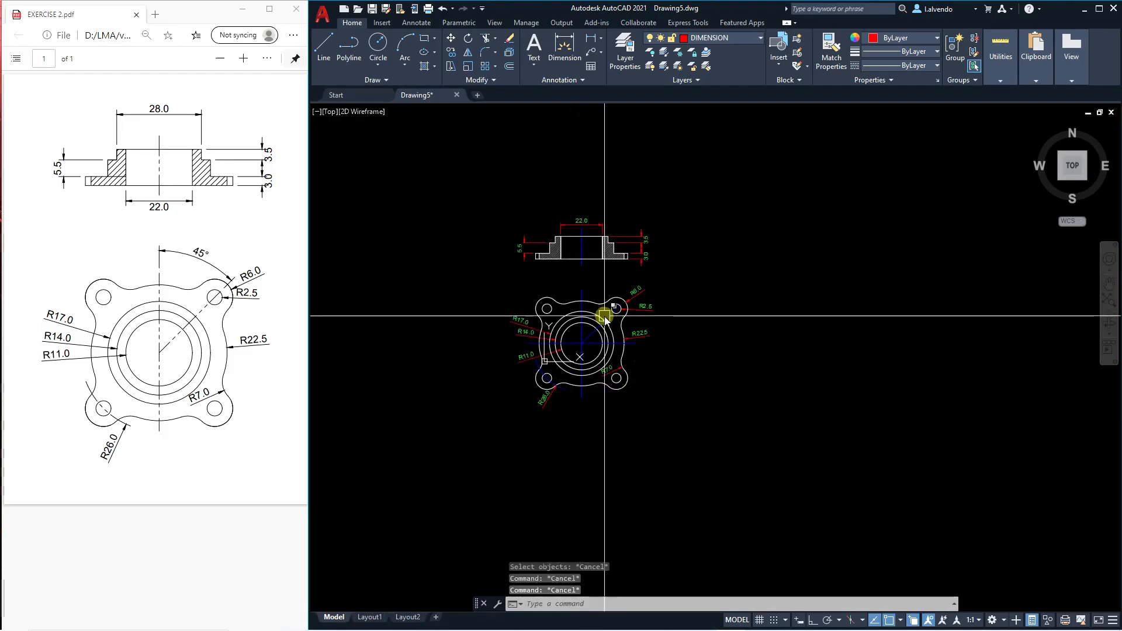
type("co")
key("Return")
left_click(726, 457)
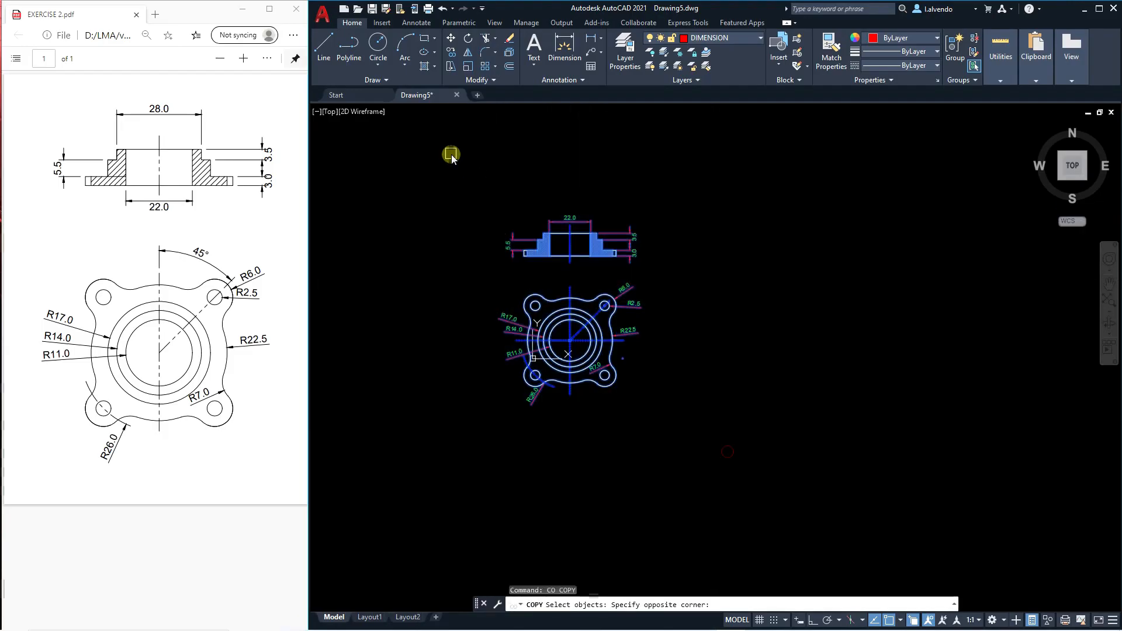
left_click(451, 154)
middle_click_drag(682, 340, 596, 339)
key("Return")
left_click(617, 343)
key("F8")
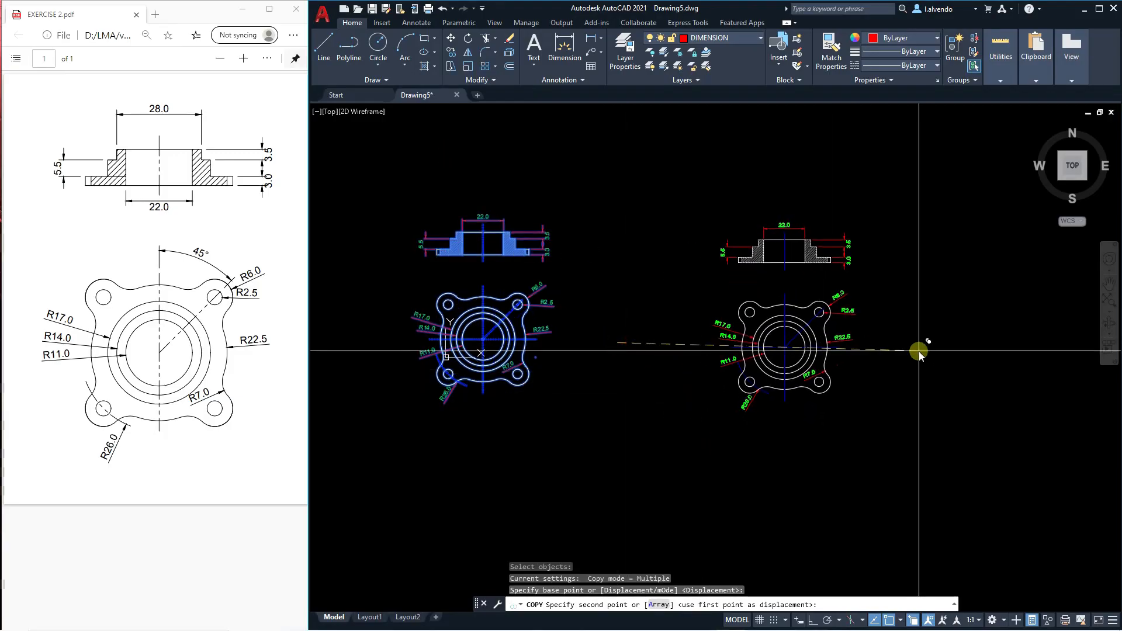
left_click(876, 337)
key("Escape")
Erase the R6.0, R2.5 and R22.5 dimensions from the copied top view.
scroll(875, 335, "up", 5)
left_click(875, 345)
left_click(848, 330)
key("e")
key("space")
key("Escape")
left_click(882, 285)
left_click(836, 254)
key("e")
key("space")
key("Escape")
key("Escape")
middle_click_drag(845, 240, 853, 205)
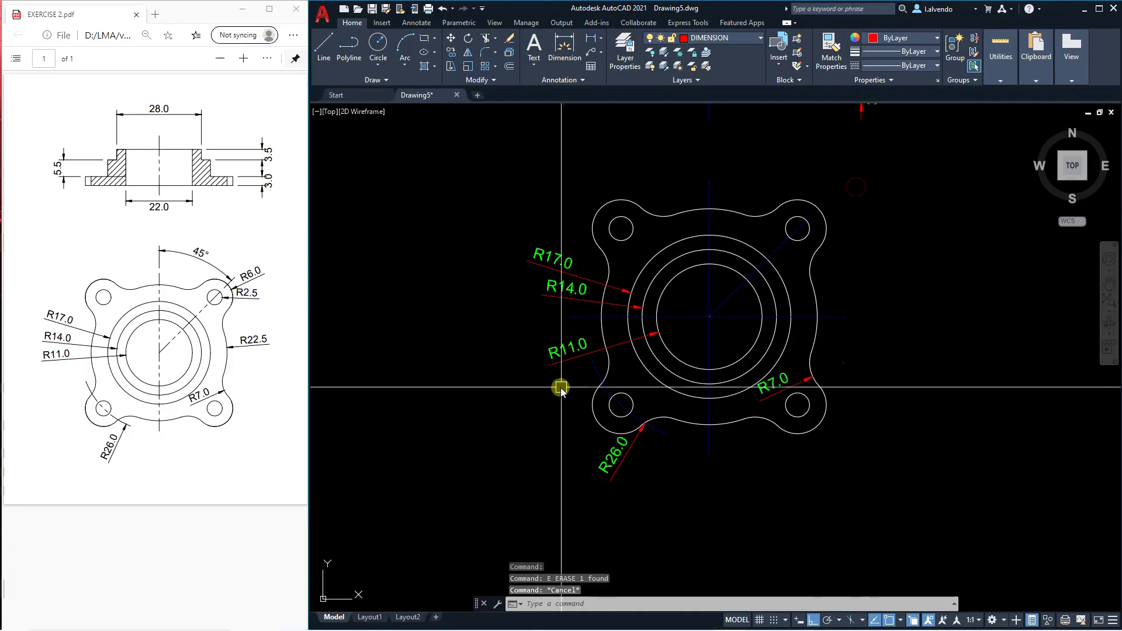
Erase the R17.0, R14.0, R11.0, R26.0 and R7.0 dimensions and the short bolt-circle arc from the copied top view.
left_click(596, 377)
key("e")
key("space")
key("Escape")
left_click(620, 456)
key("e")
key("space")
key("Escape")
scroll(788, 384, "up", 3)
left_click(788, 388)
key("e")
key("space")
key("Escape")
middle_click_drag(638, 396, 750, 453)
key("Escape")
left_click(538, 339)
left_click(467, 263)
key("e")
key("space")
key("Escape")
key("Escape")
Erase the 5.5, 22.0, 3.5 and 3.0 linear dimensions from the copied section view.
scroll(608, 344, "down", 4)
middle_click_drag(749, 298, 732, 379)
scroll(587, 281, "up", 2)
left_click(553, 314)
left_click(521, 241)
key("e")
key("space")
middle_click_drag(699, 202, 671, 236)
left_click(693, 235)
key("e")
key("space")
left_click(864, 381)
left_click(819, 245)
key("e")
key("space")
Erase the hatching from the copied section view.
scroll(712, 278, "down", 2)
key("Escape")
key("Escape")
key("Escape")
scroll(733, 303, "down", 2)
scroll(722, 288, "up", 6)
left_click(759, 343)
key("e")
key("space")
key("Escape")
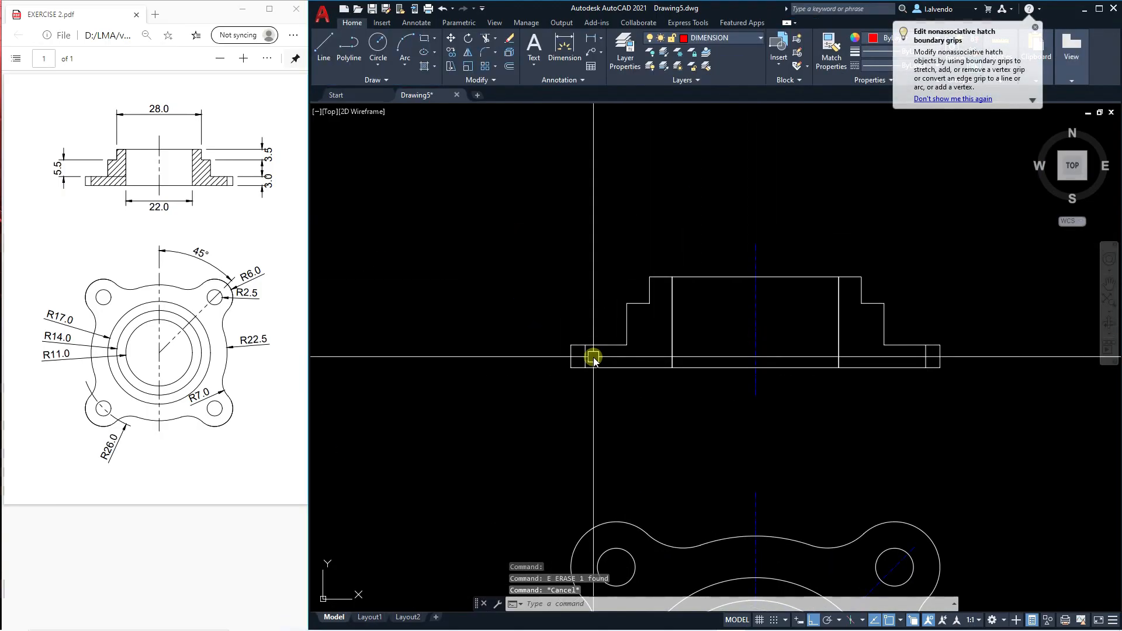
scroll(679, 296, "down", 5)
middle_click_drag(755, 371, 752, 376)
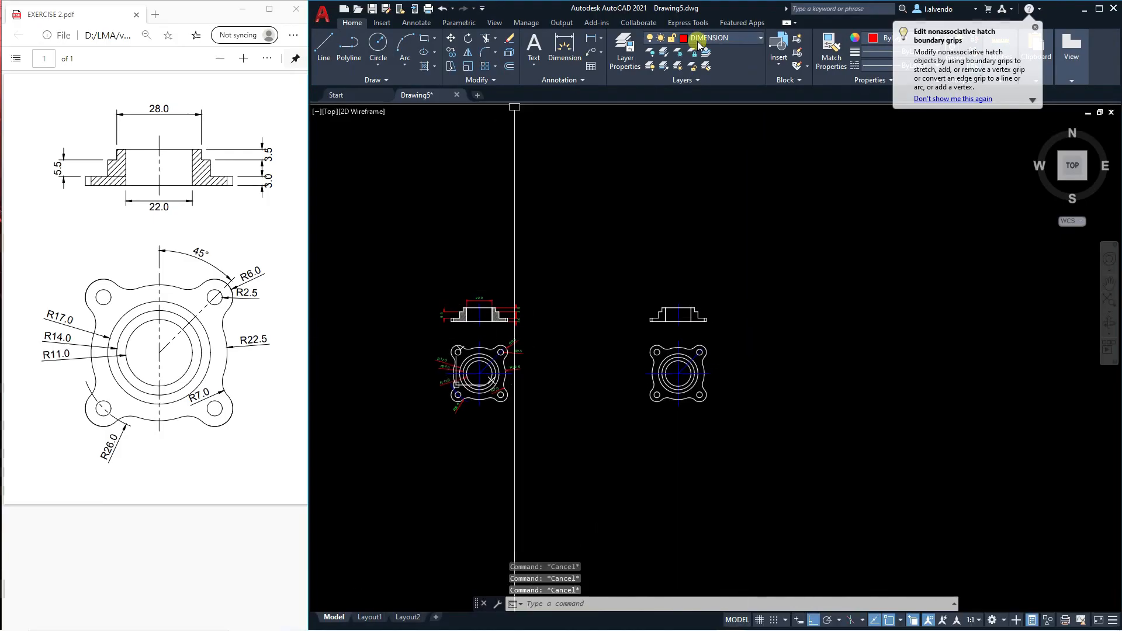
Split the model space into two vertical viewports.
left_click(382, 22)
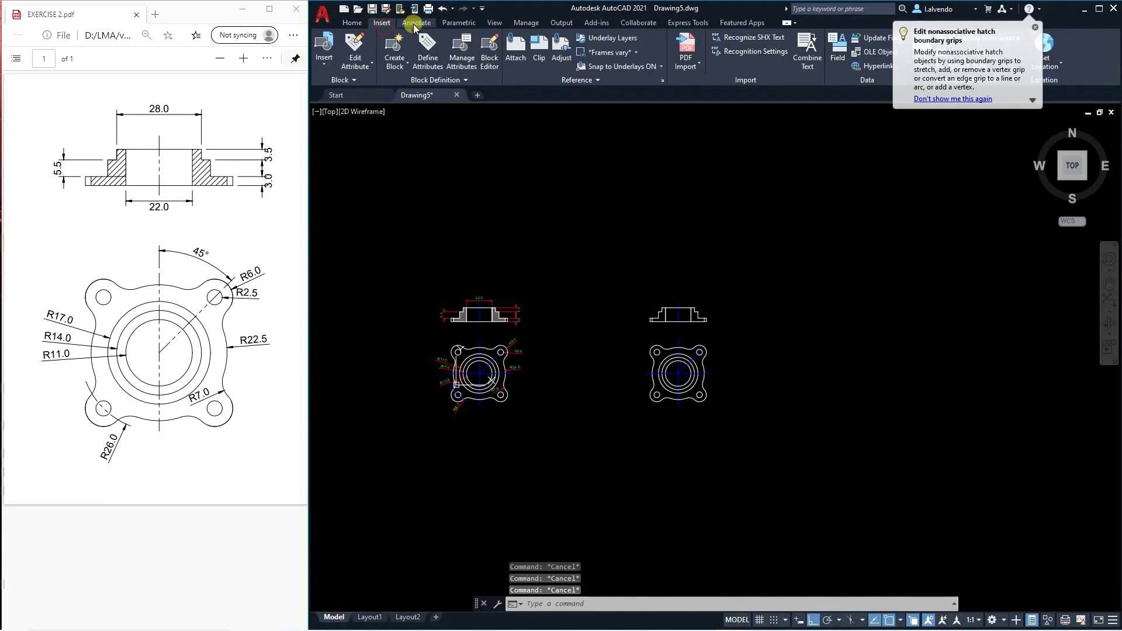
left_click(413, 23)
left_click(352, 24)
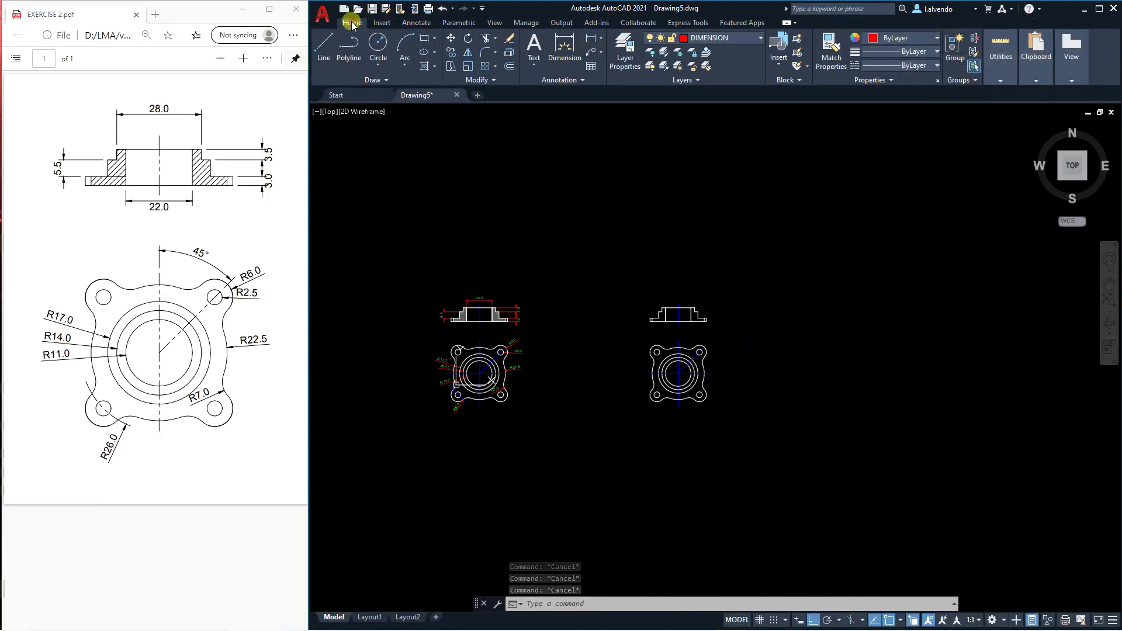
left_click(494, 23)
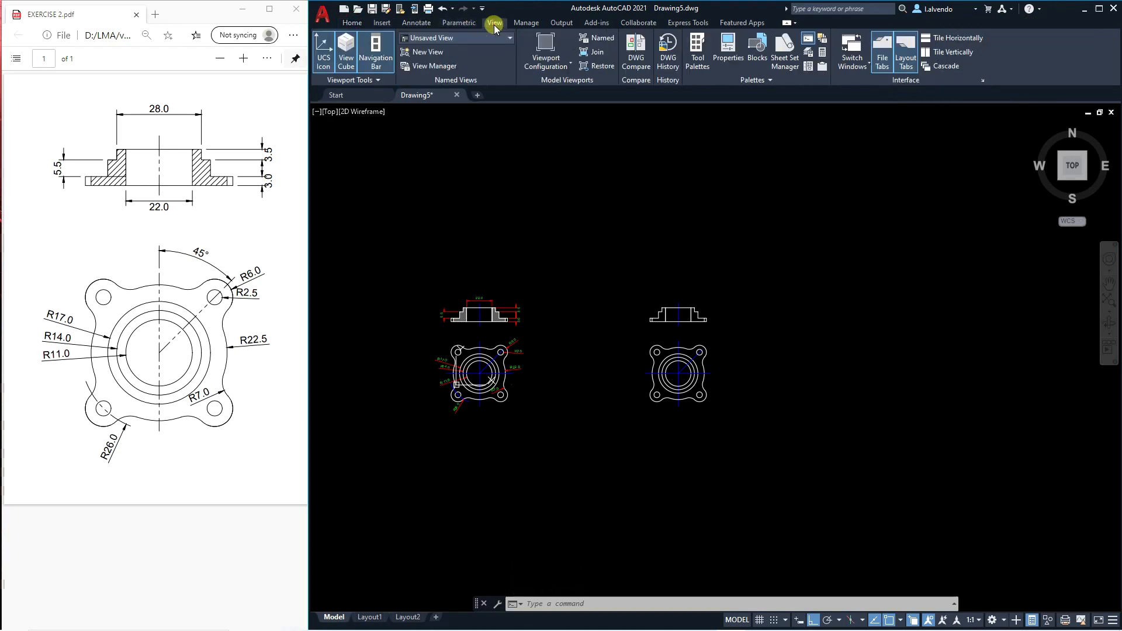
left_click(570, 67)
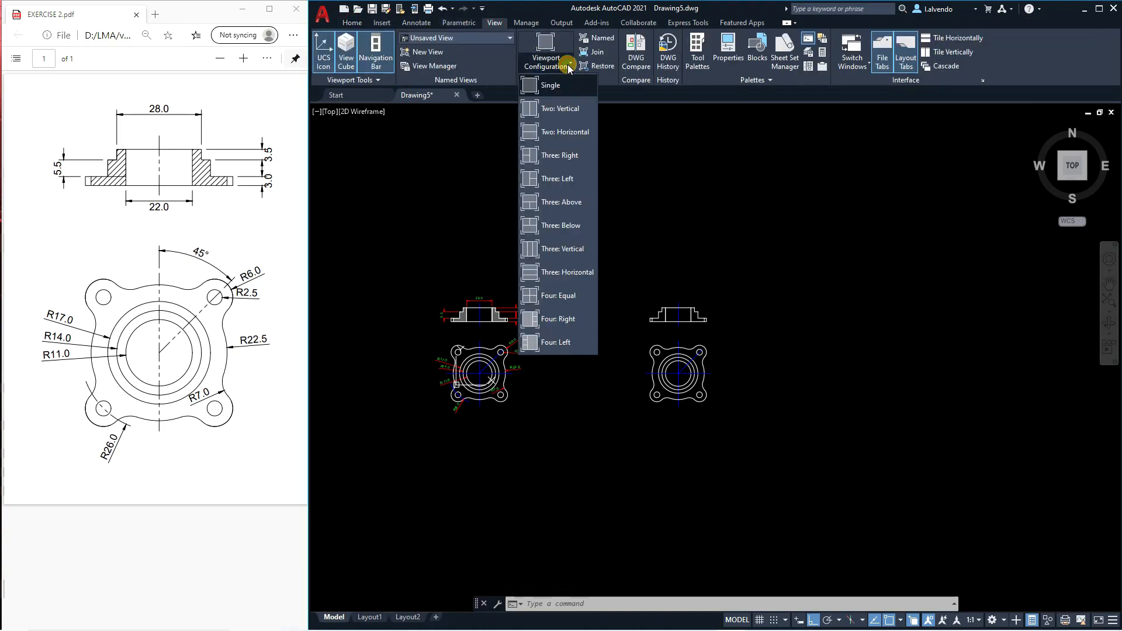
left_click(561, 109)
left_click(553, 484)
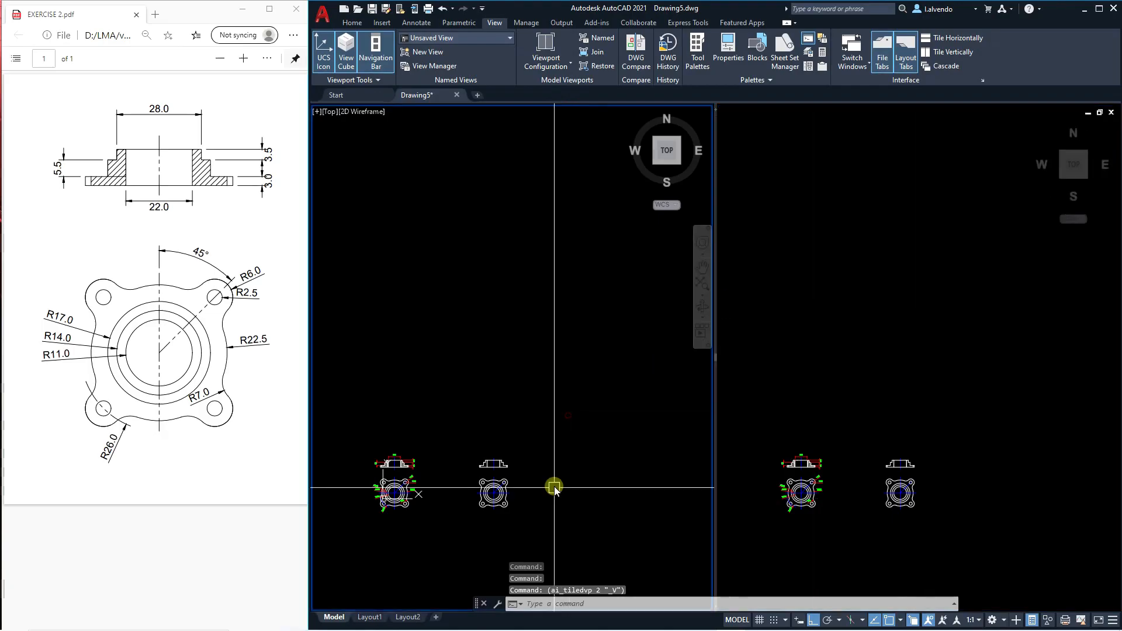
scroll(591, 359, "up", 10)
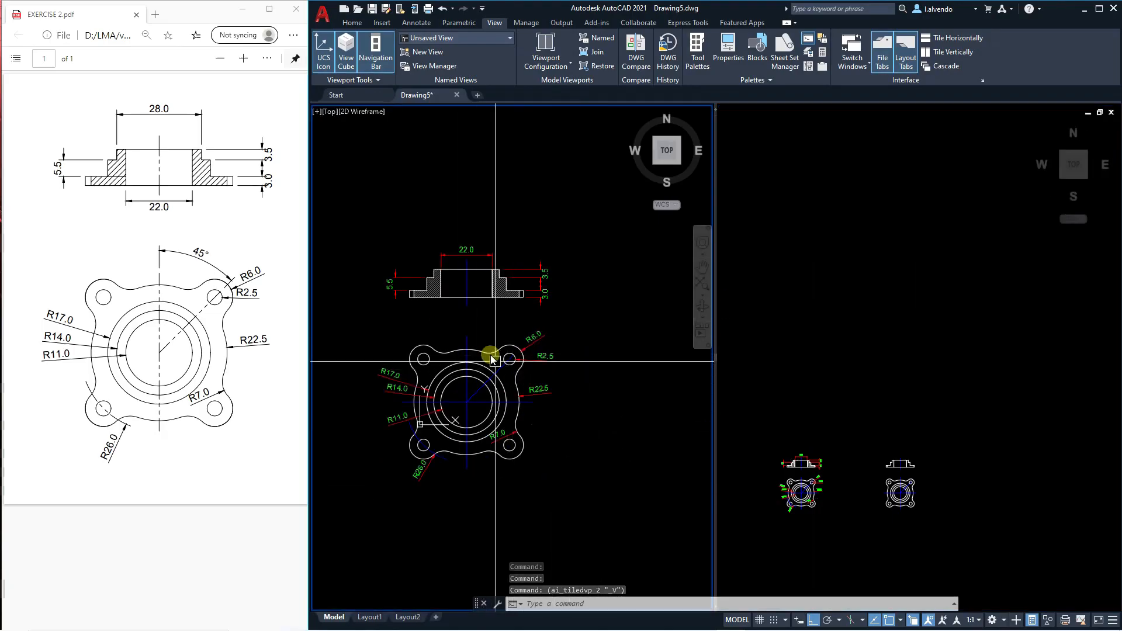
middle_click_drag(492, 355, 504, 347)
left_click(1026, 325)
middle_click_drag(1030, 347, 1023, 360)
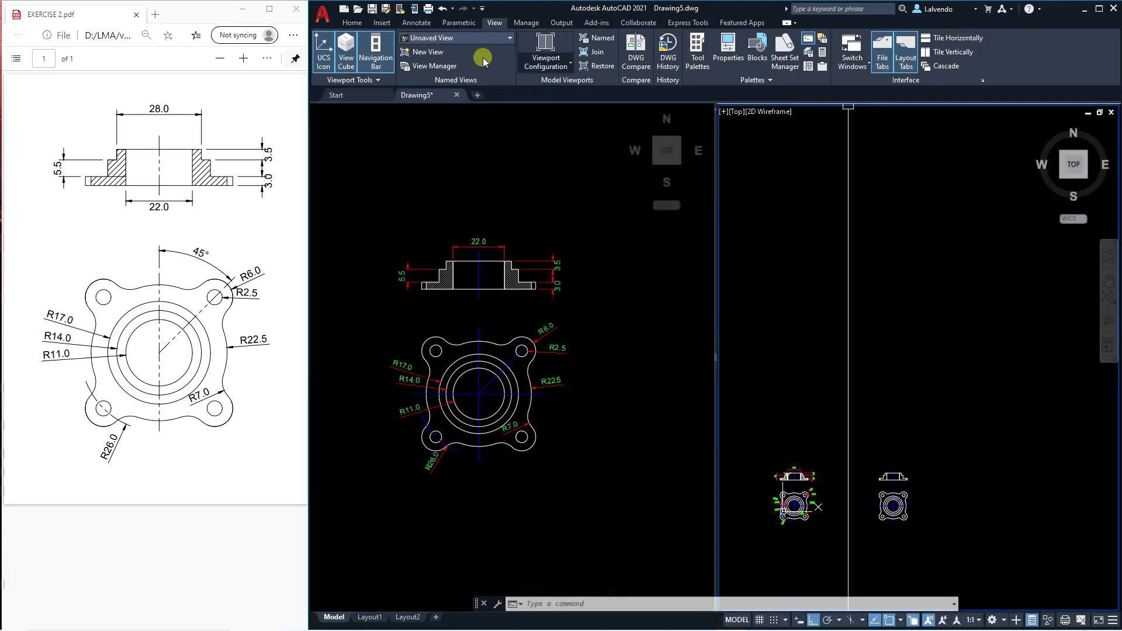
Switch the workspace to 3D Modeling.
left_click(994, 620)
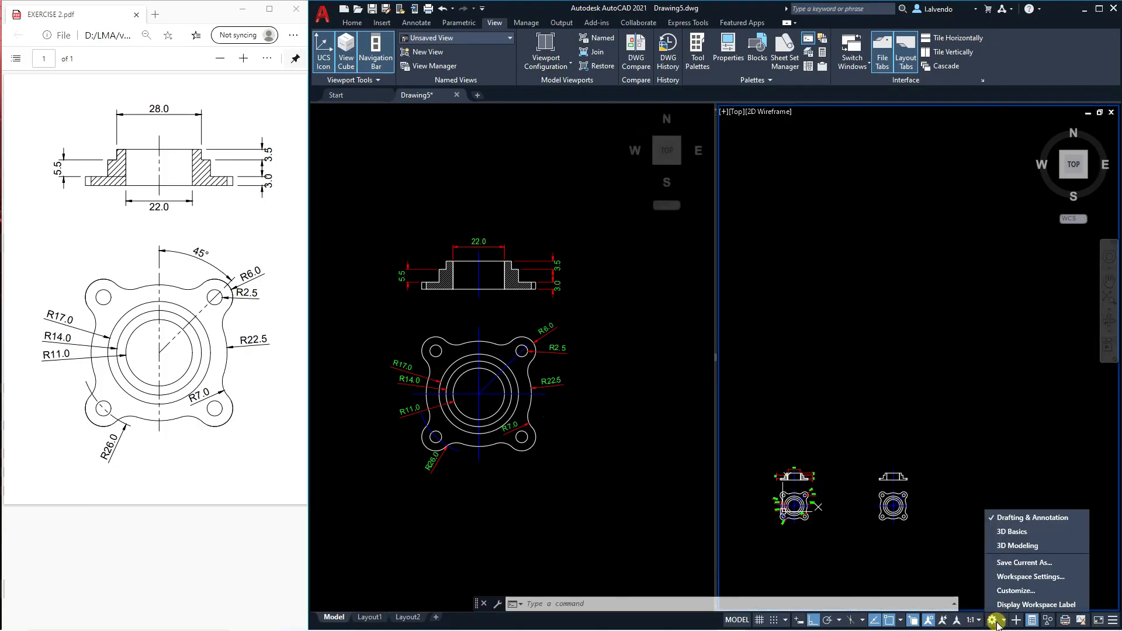
left_click(944, 546)
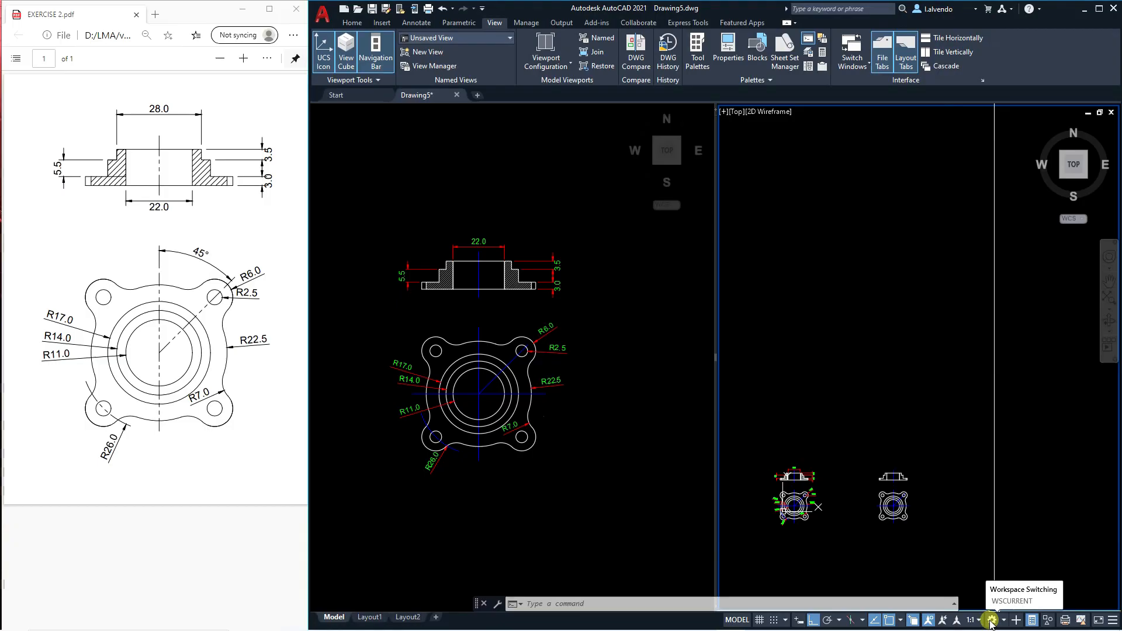
left_click(994, 620)
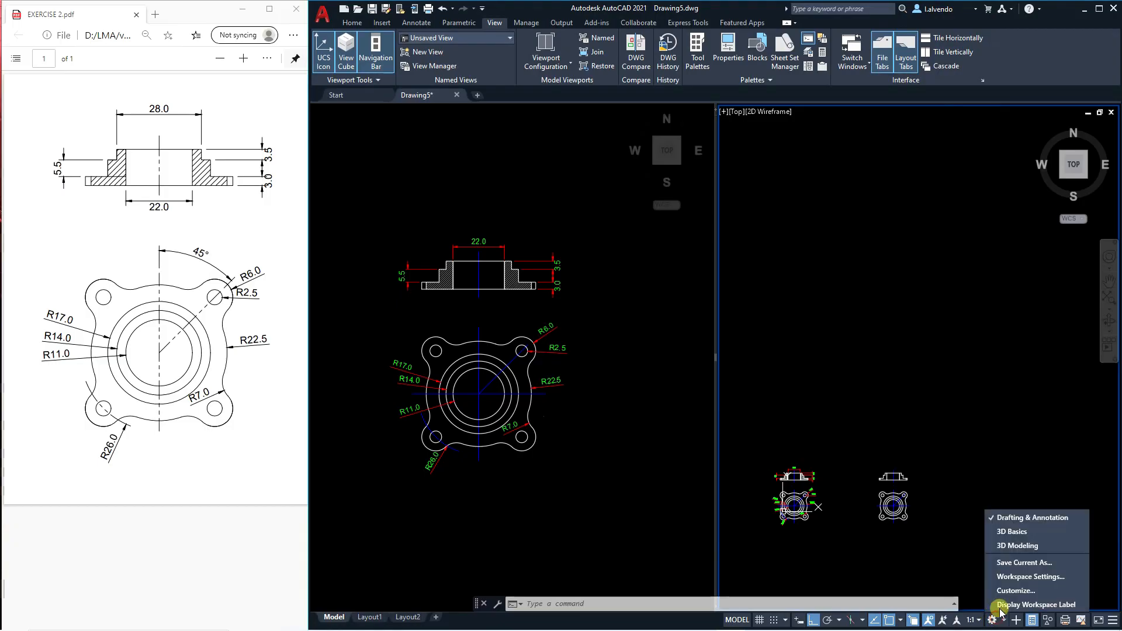
left_click(1016, 546)
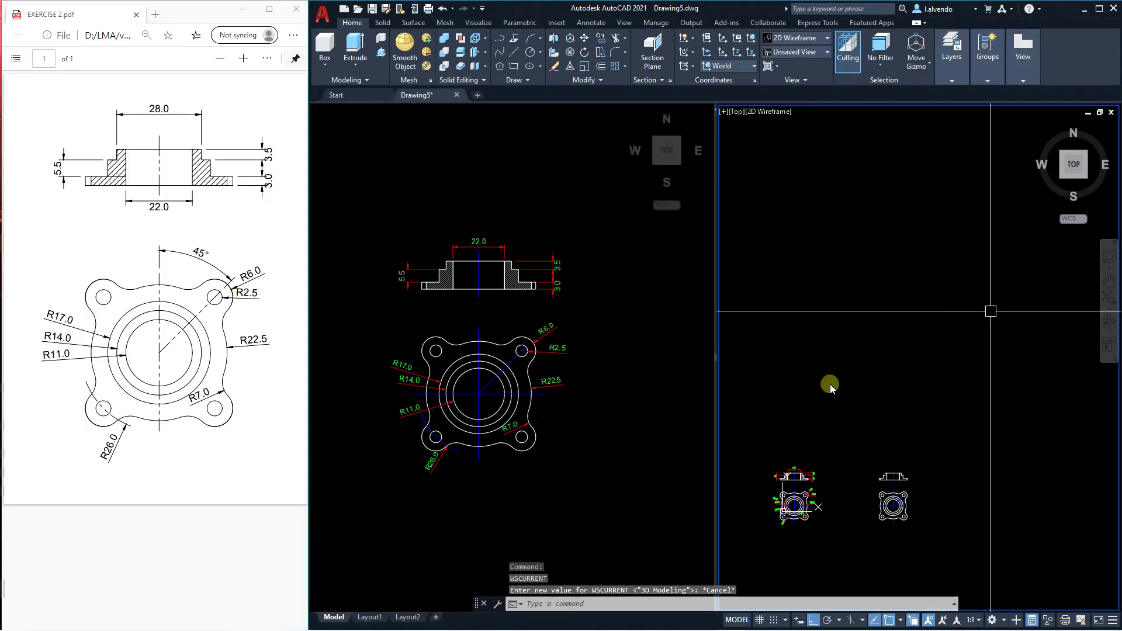
middle_click_drag(963, 373, 970, 304)
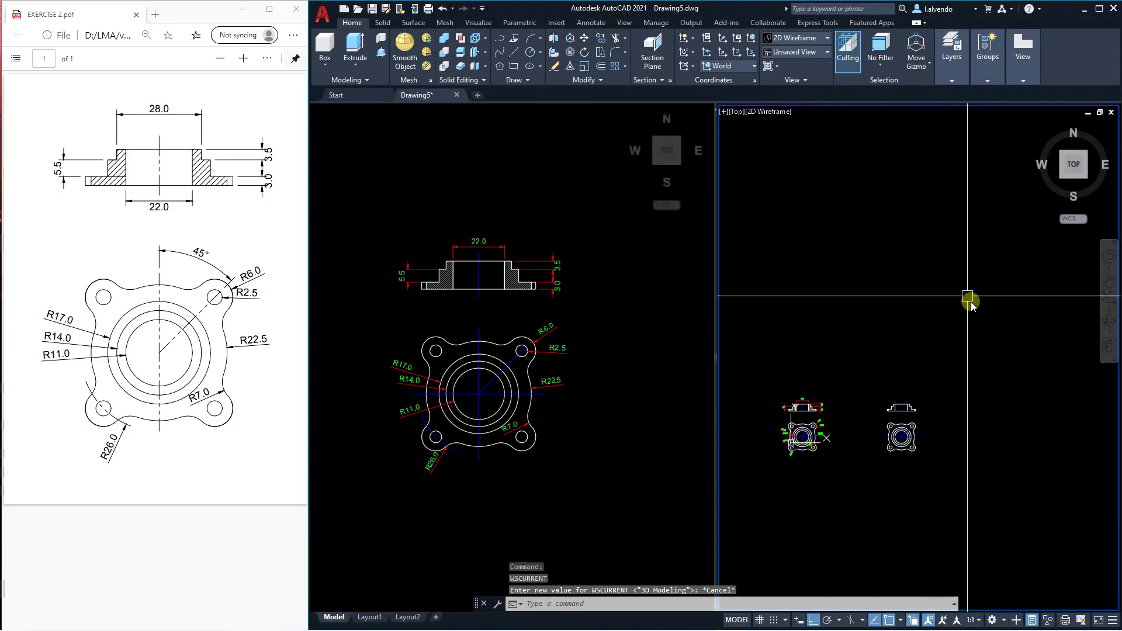
Set the right-hand viewport to the SW Isometric view and frame the undimensioned copy in it.
left_click(743, 66)
left_click(781, 56)
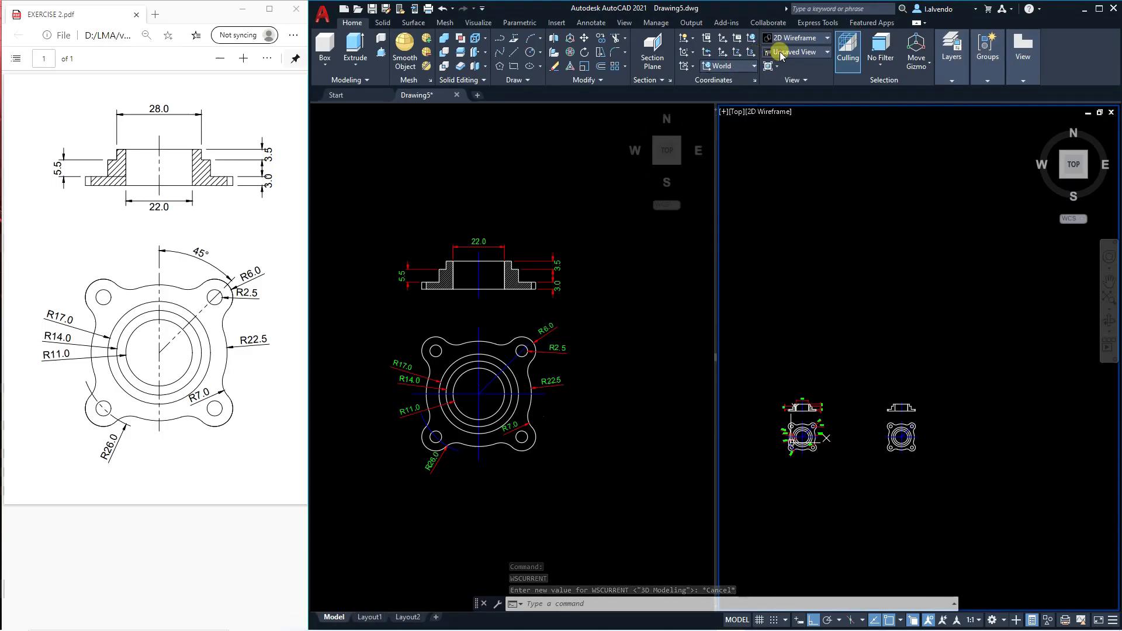
left_click(786, 56)
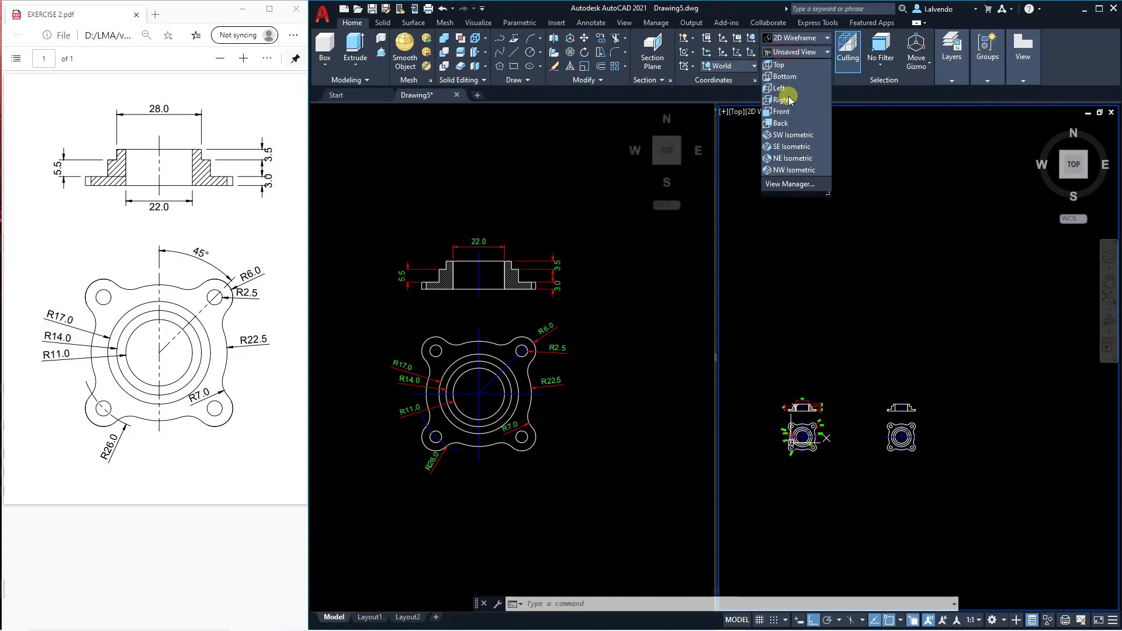
left_click(793, 137)
scroll(847, 306, "up", 6)
key("Escape")
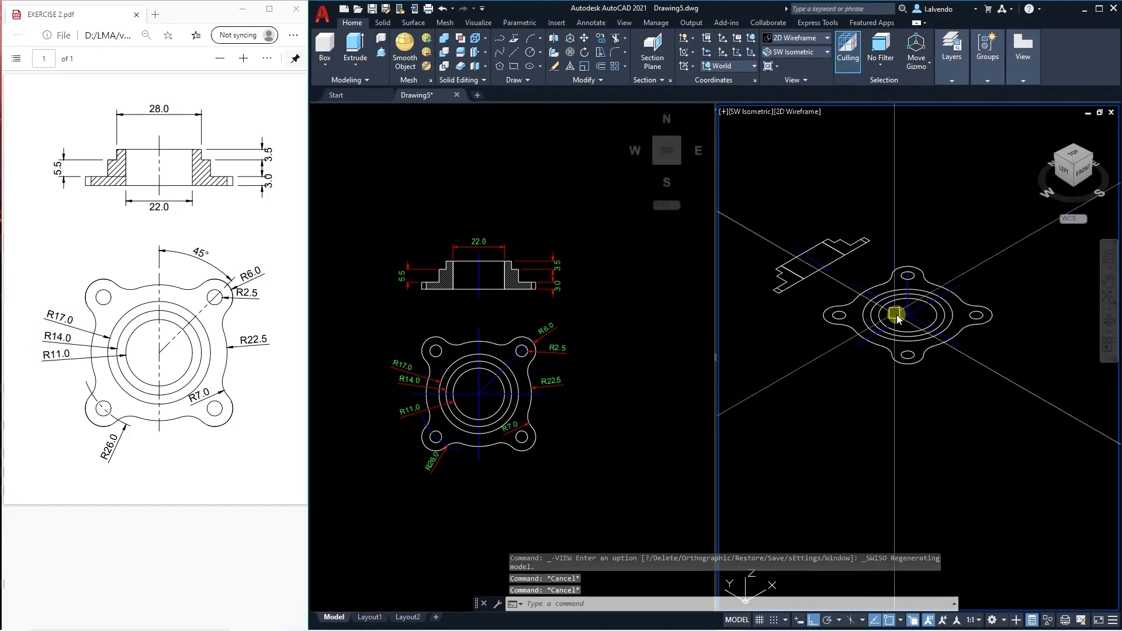
scroll(807, 288, "up", 4)
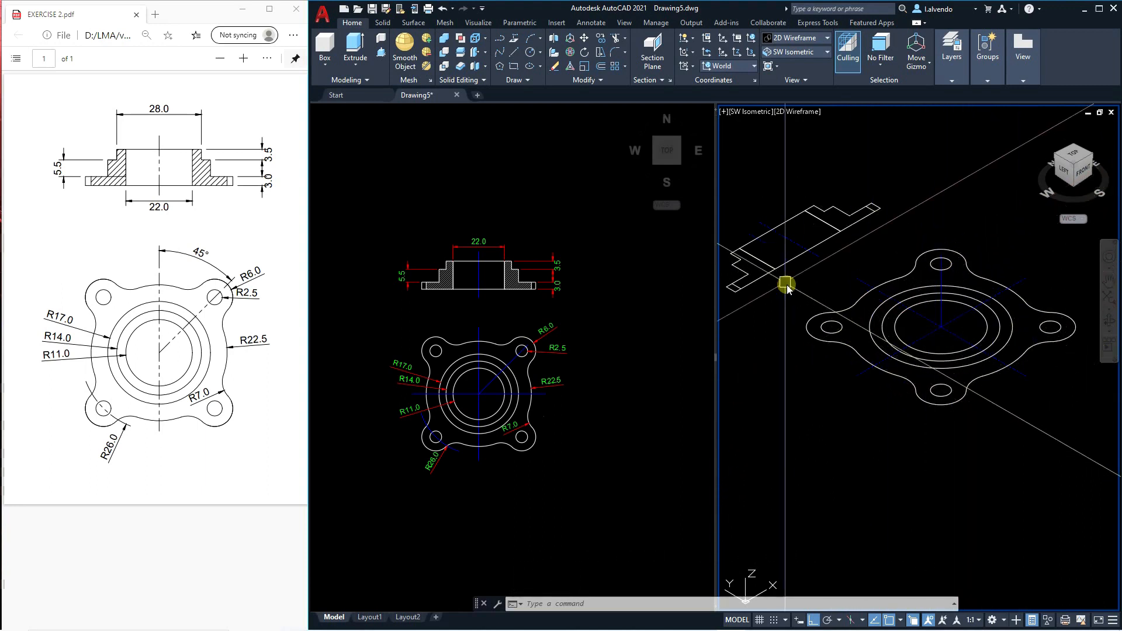
scroll(756, 278, "up", 4)
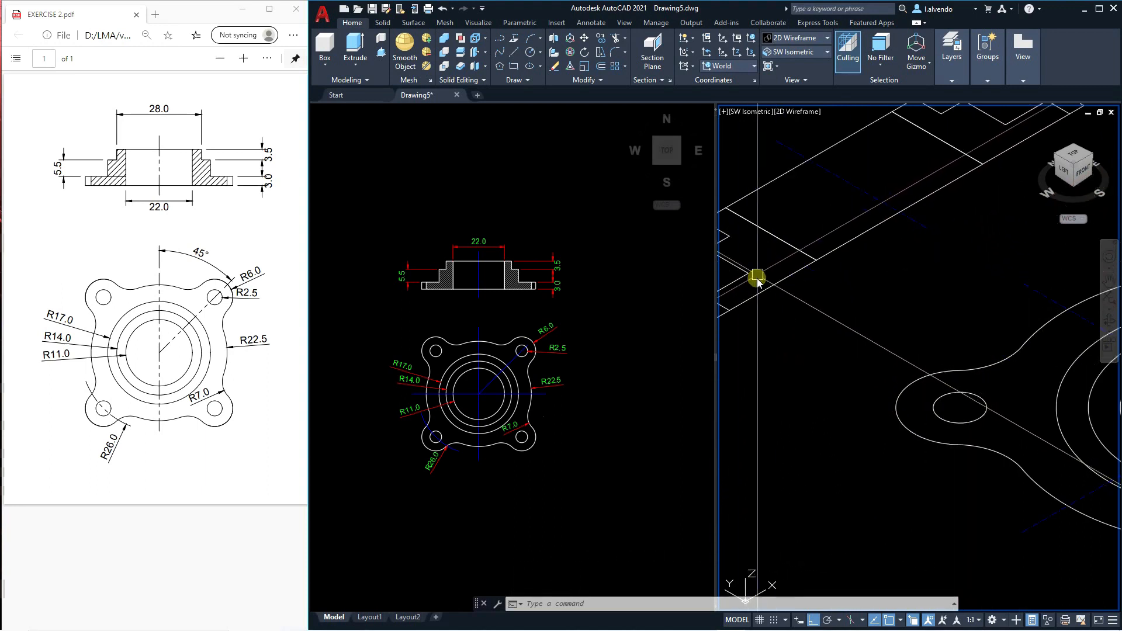
scroll(902, 195, "down", 6)
key("Escape")
key("Escape")
key("Escape")
left_click(860, 326)
key("Escape")
In the top-view viewport, copy the undimensioned flange top view to the empty area on its right.
left_click(652, 358)
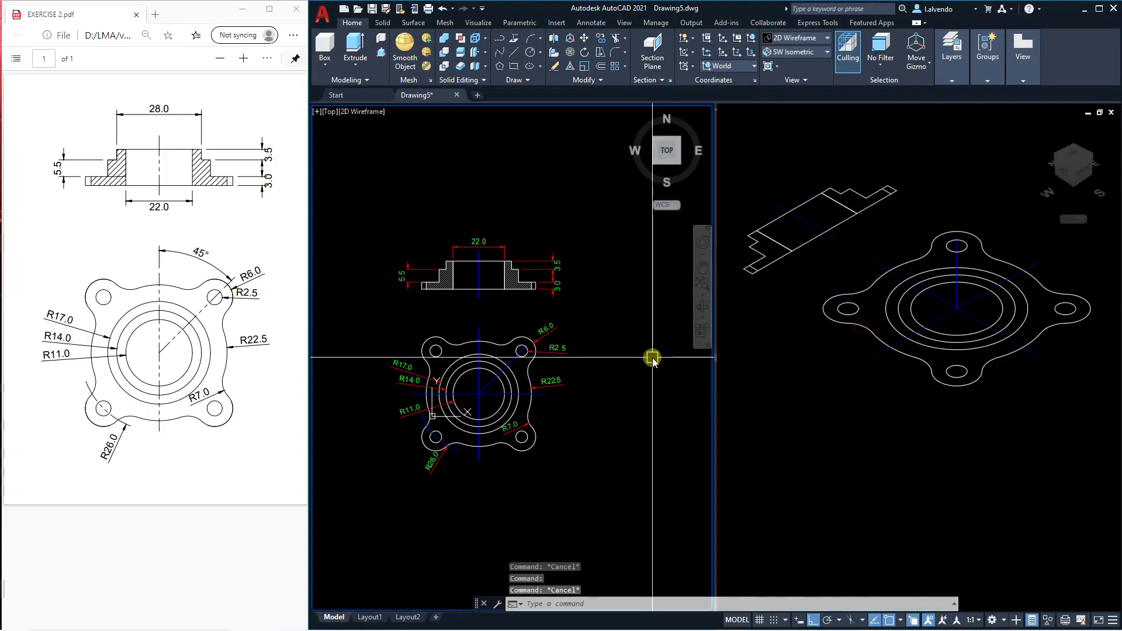
key("Escape")
middle_click_drag(569, 431, 568, 395)
scroll(517, 363, "down", 6)
scroll(636, 362, "up", 6)
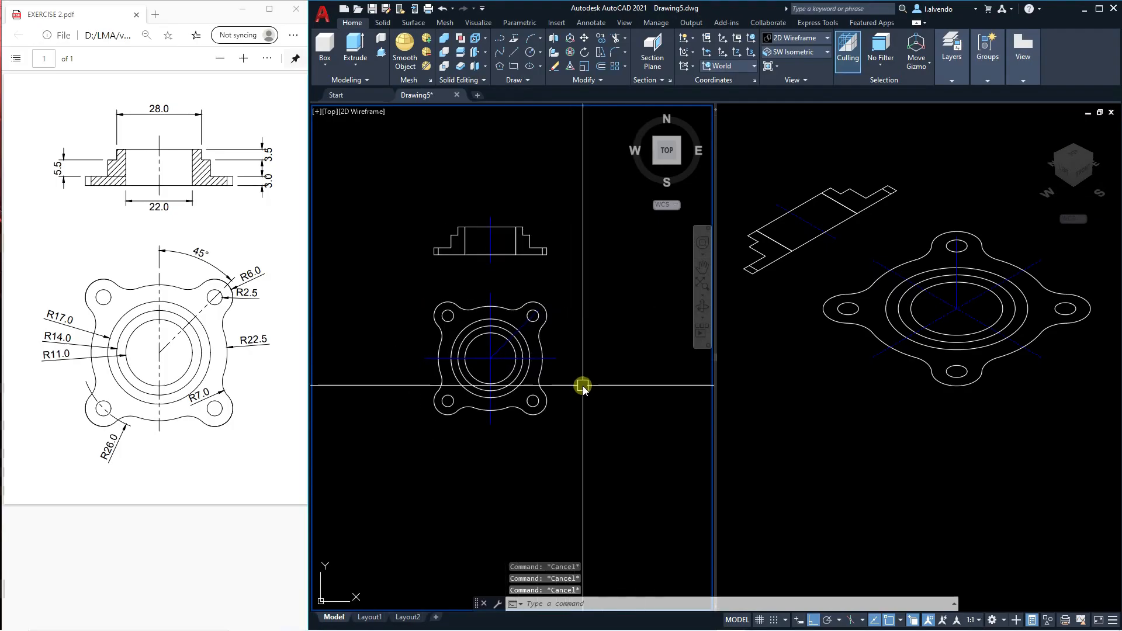
type("co")
key("Return")
left_click(630, 463)
left_click(458, 328)
scroll(393, 283, "down", 2)
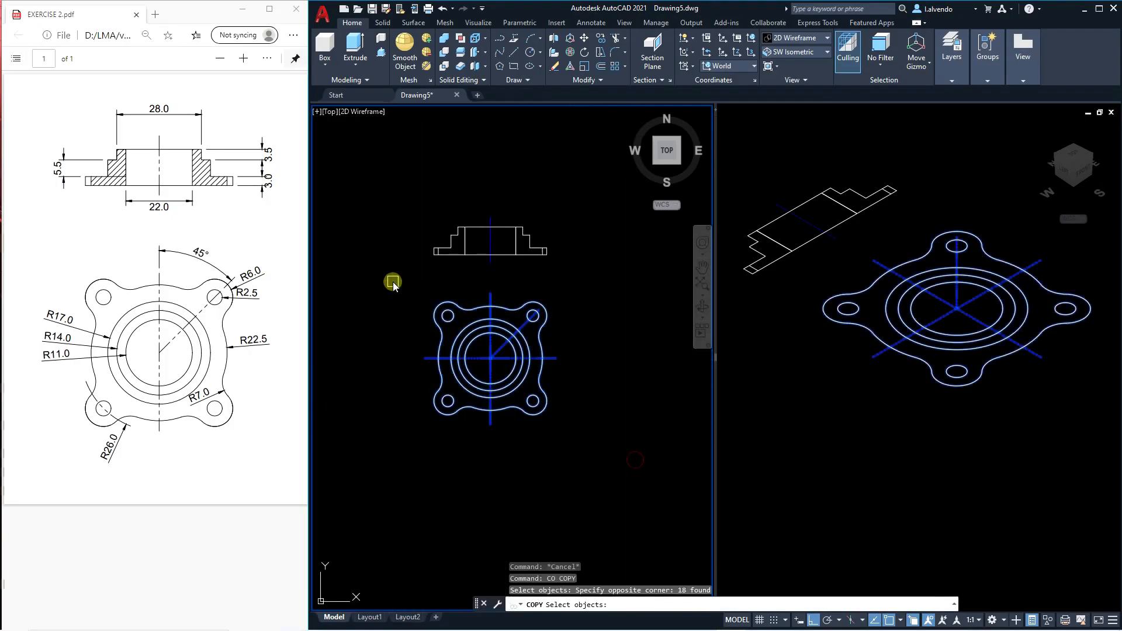
key("Return")
left_click(518, 374)
left_click(655, 400)
key("Escape")
key("Escape")
Erase the concentric inner circles and centre lines from the new top view copy, keeping the outline and four holes.
scroll(613, 348, "up", 5)
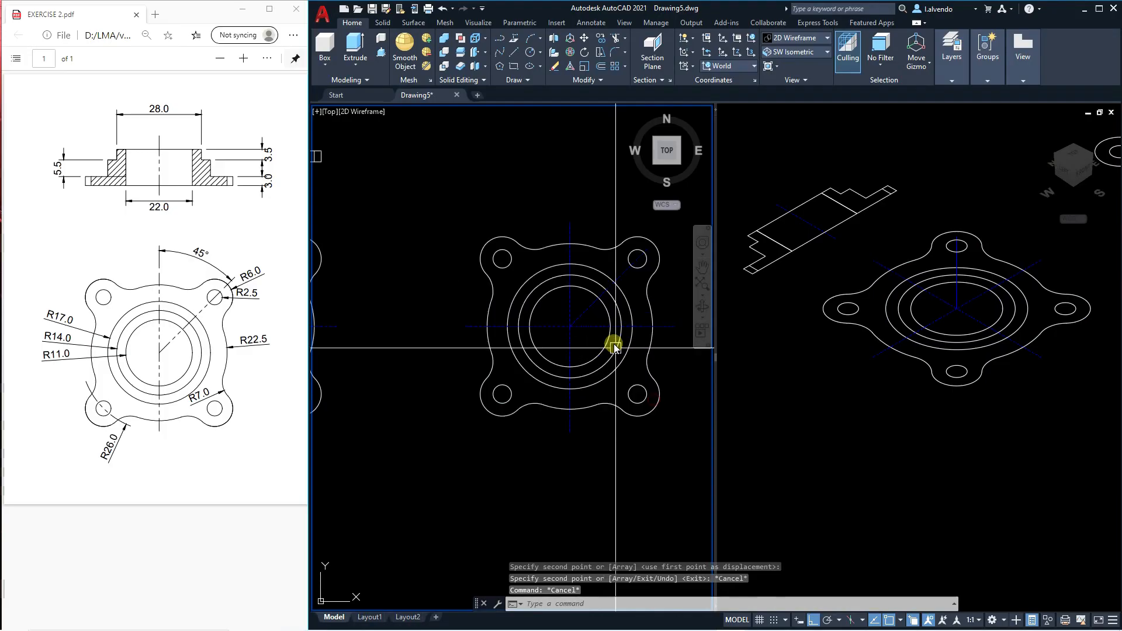
key("Escape")
key("Escape")
left_click(588, 345)
left_click(562, 316)
left_click(542, 264)
key("Delete")
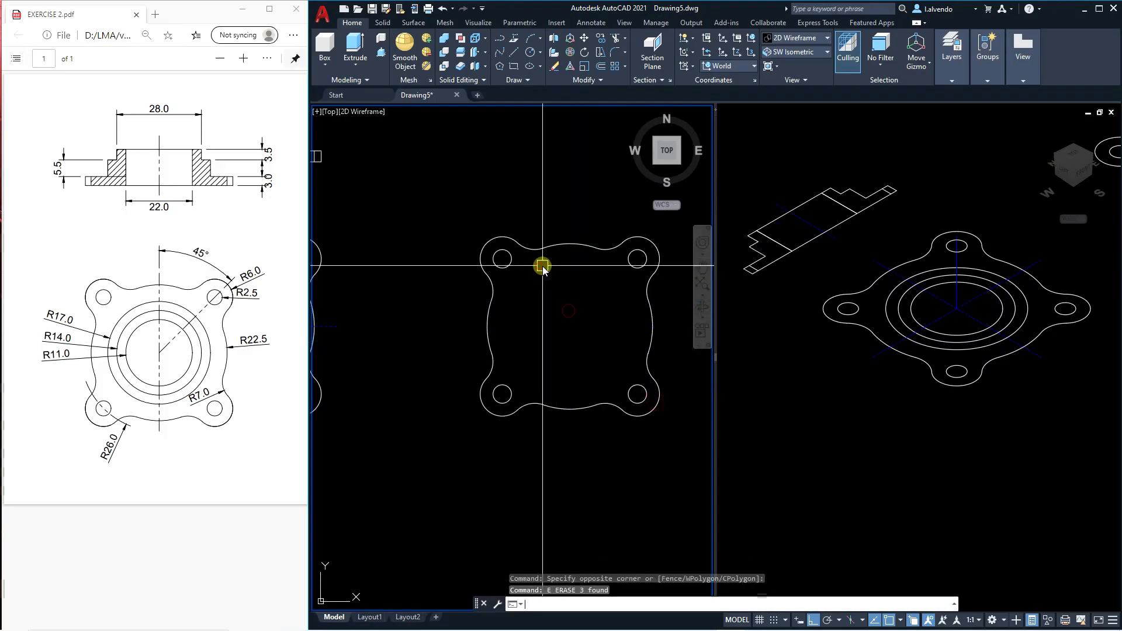
middle_click_drag(597, 377, 566, 352)
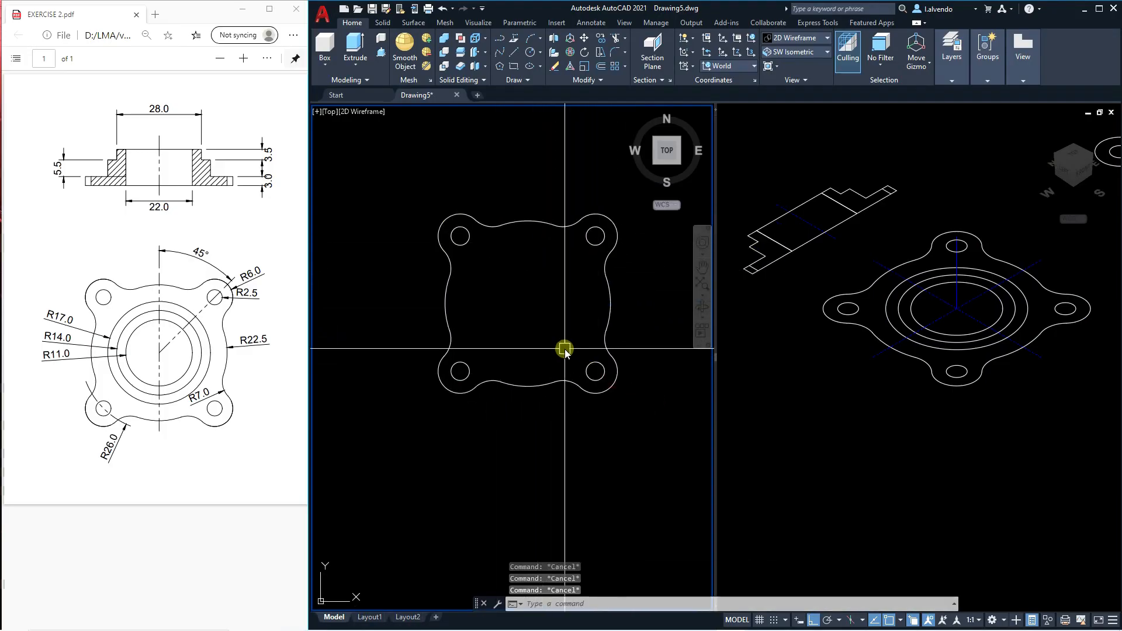
Join the segments of the new copy's outer outline into a single polyline.
type("3")
scroll(564, 350, "down", 4)
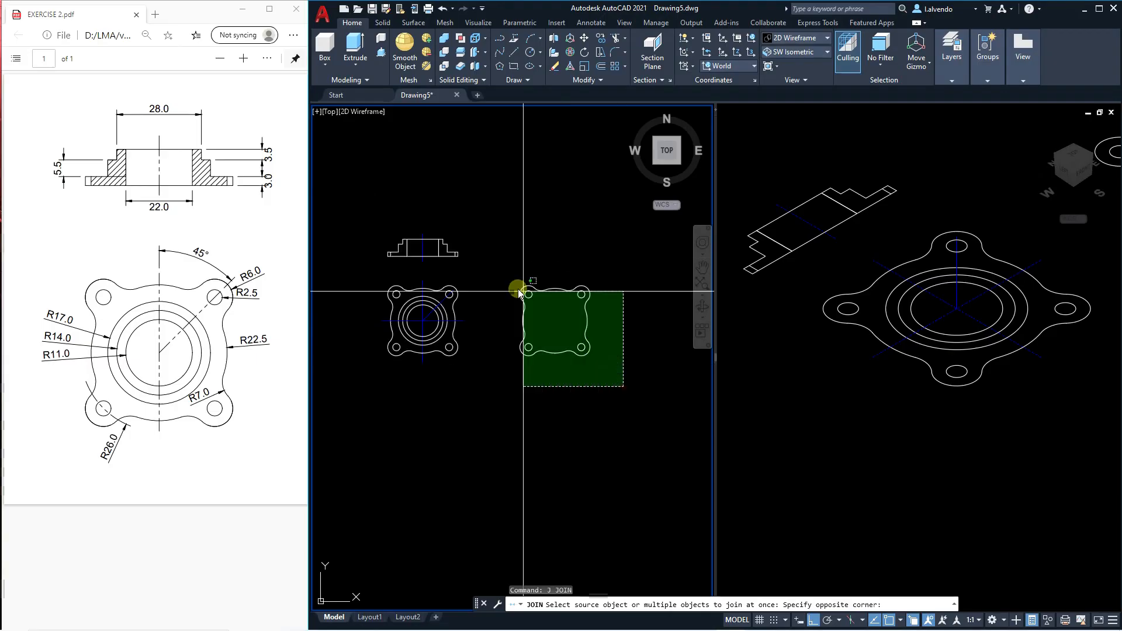
left_click(505, 256)
key("Return")
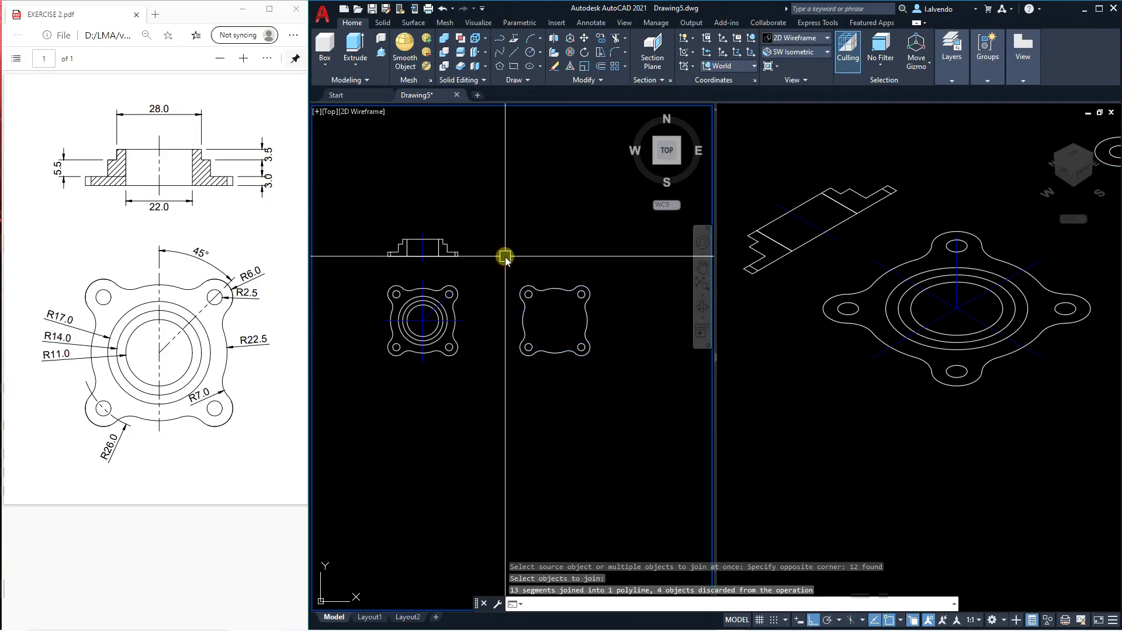
key("Escape")
left_click(889, 408)
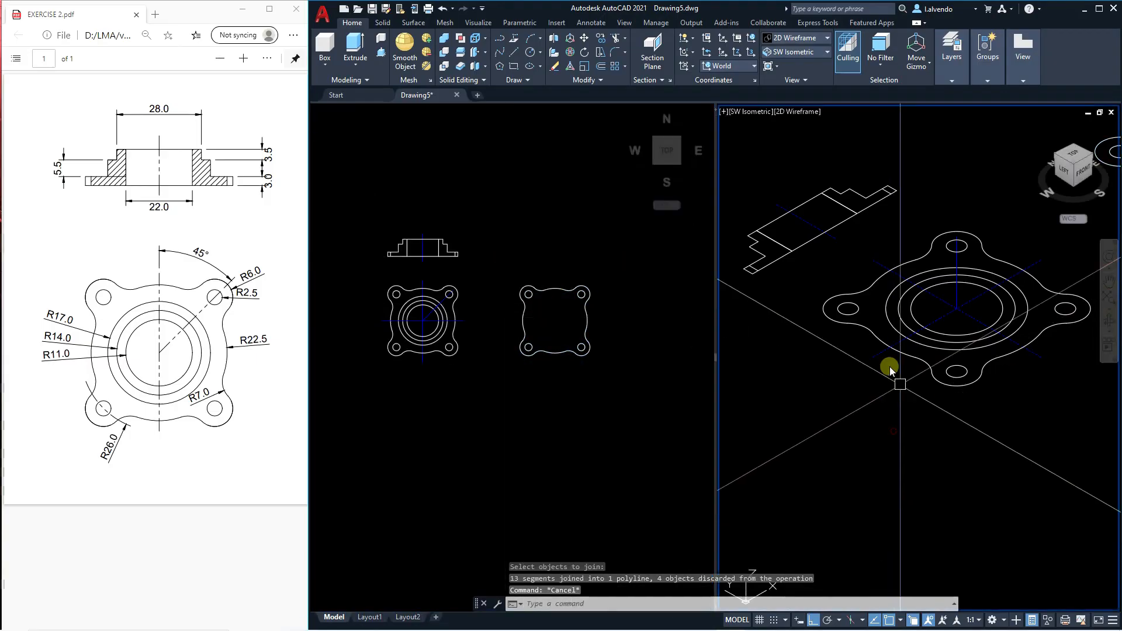
key("Escape")
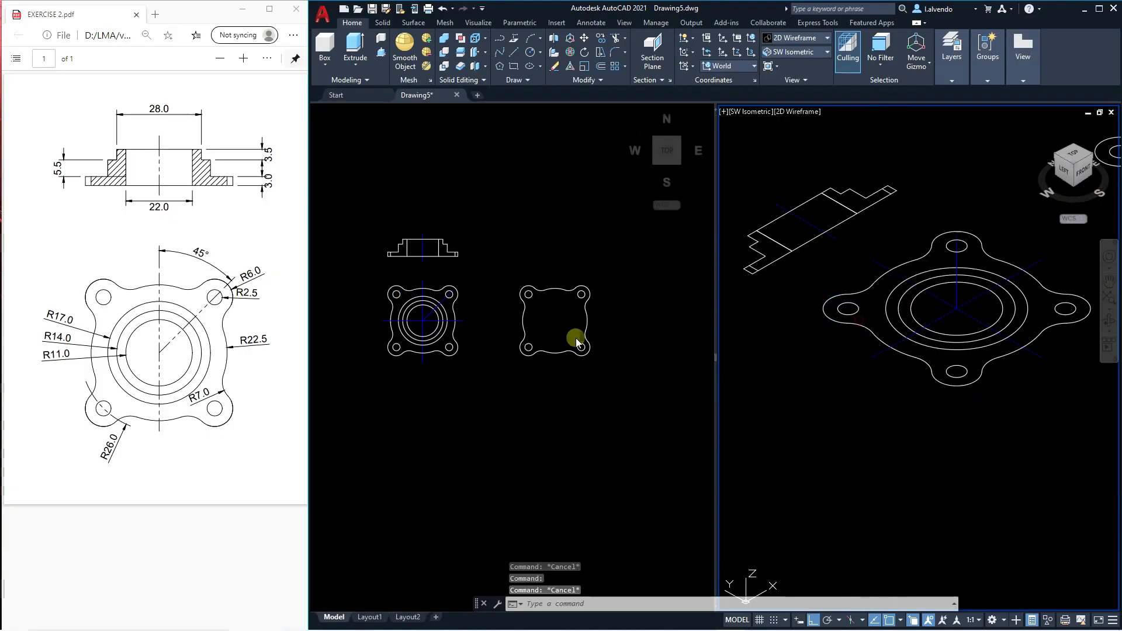
key("Escape")
left_click(592, 324)
scroll(596, 326, "up", 4)
middle_click_drag(599, 328, 582, 317)
type("3")
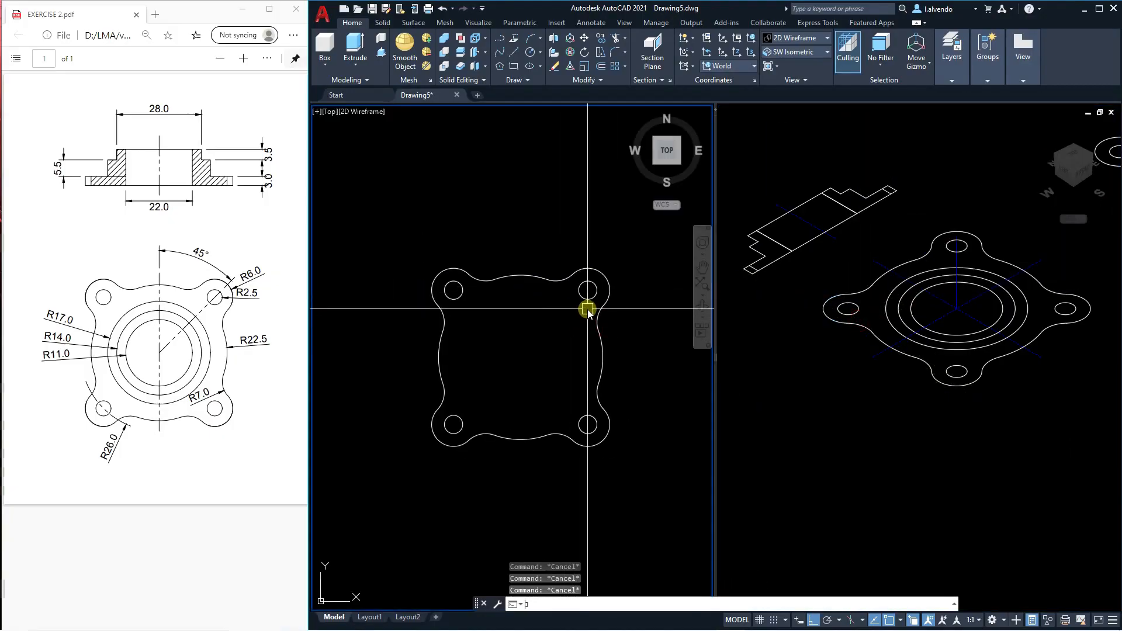
left_click(603, 340)
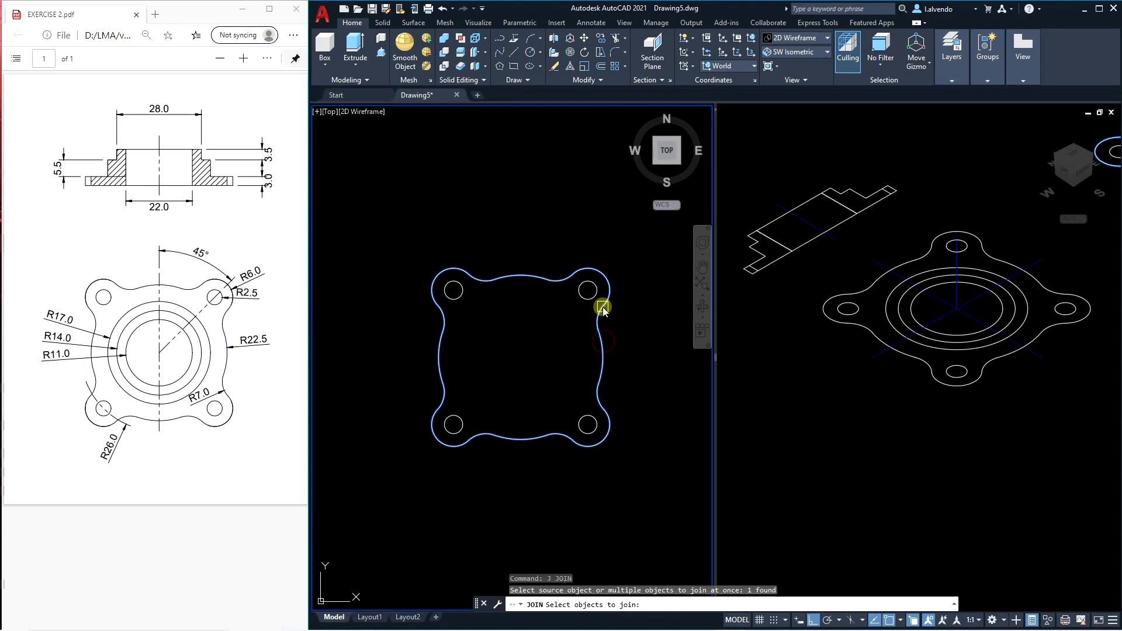
key("Escape")
key("Escape")
Inspect the flange outlines in both viewports to check that the new copy's outline is a single closed polyline.
left_click(600, 331)
left_click(860, 345)
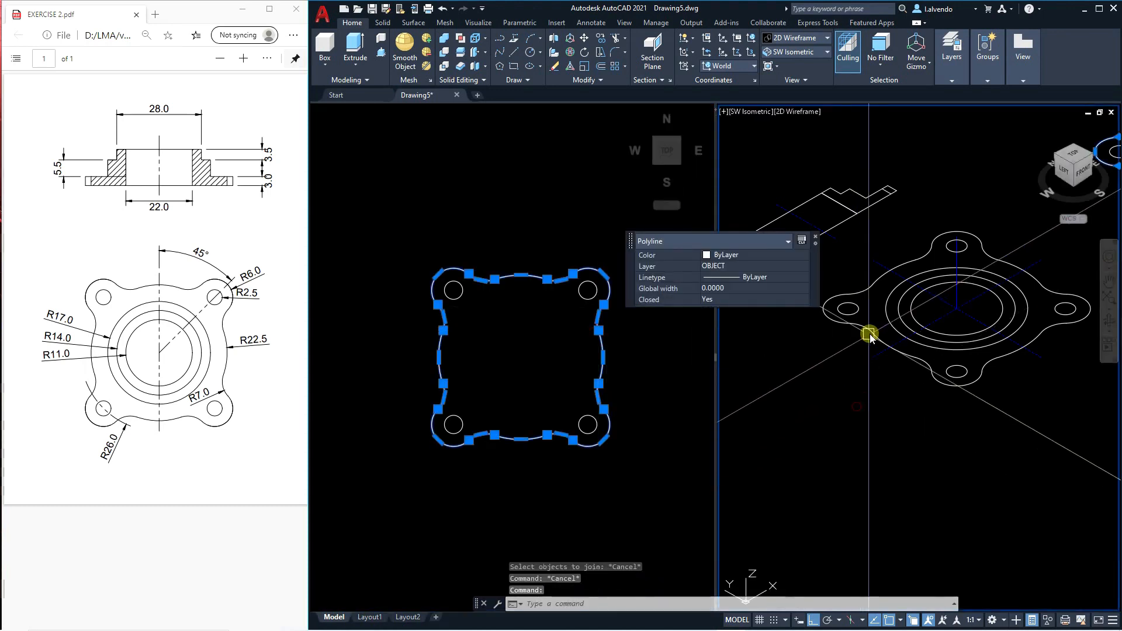
left_click(862, 337)
key("Escape")
key("Escape")
left_click(916, 357)
key("Escape")
left_click(910, 356)
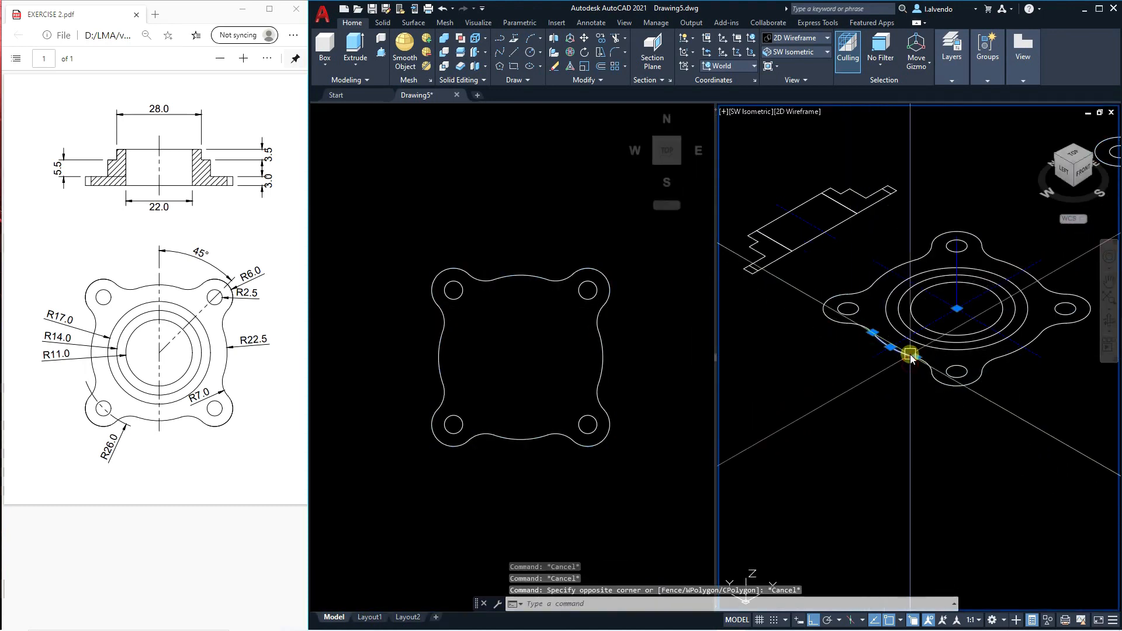
key("Escape")
key("Escape")
scroll(900, 363, "down", 6)
left_click(609, 378)
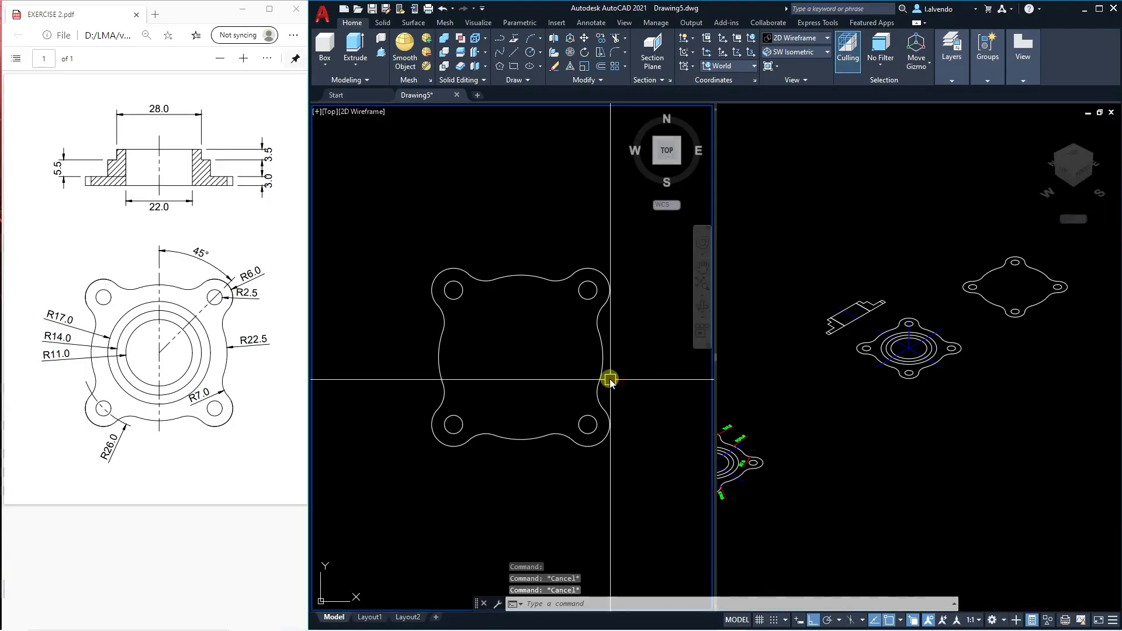
left_click(992, 341)
scroll(974, 320, "up", 5)
left_click(973, 319)
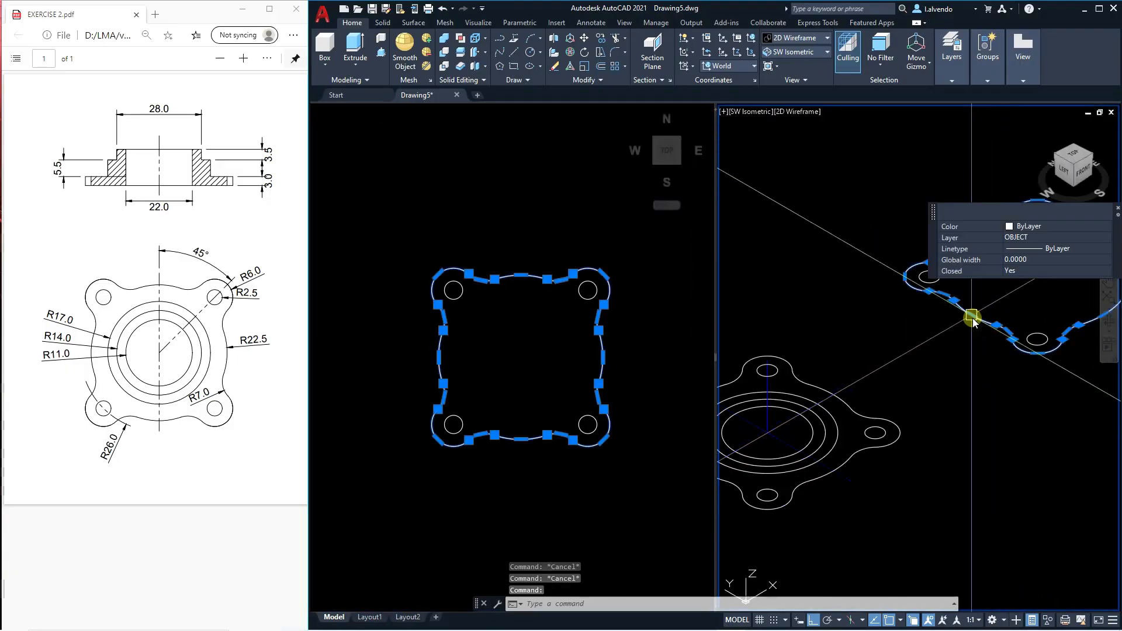
key("Escape")
Extrude the copied flange's joined outline in the isometric viewport to the 3.0 base thickness given in the section view.
middle_click_drag(977, 378, 968, 396)
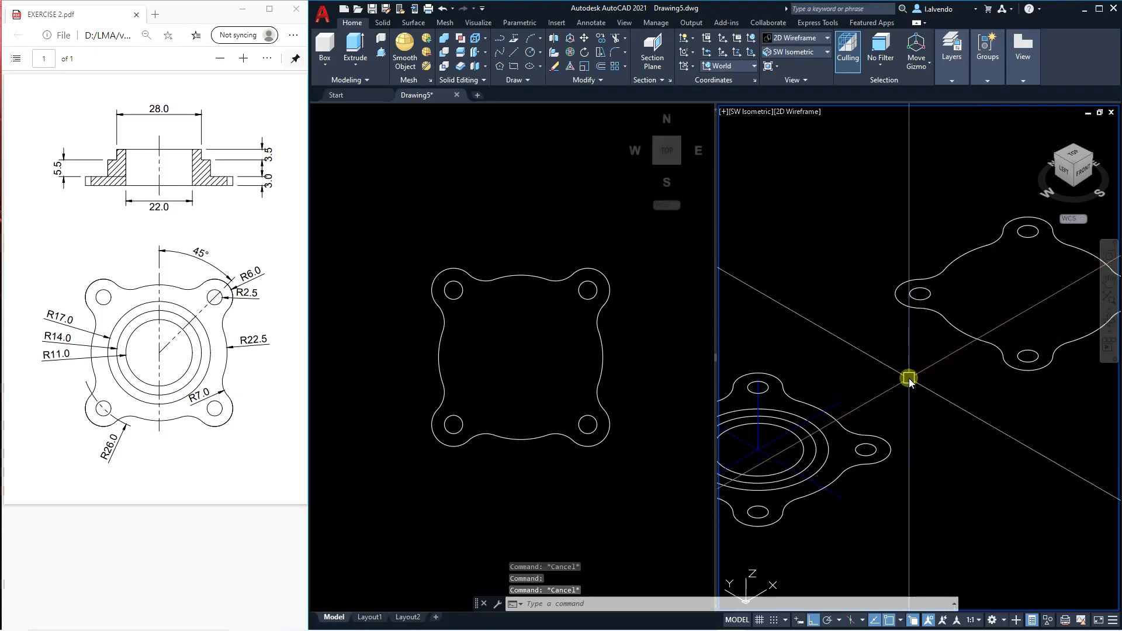
middle_click_drag(943, 383, 913, 392)
middle_click_drag(1010, 393, 974, 401)
left_click(520, 388)
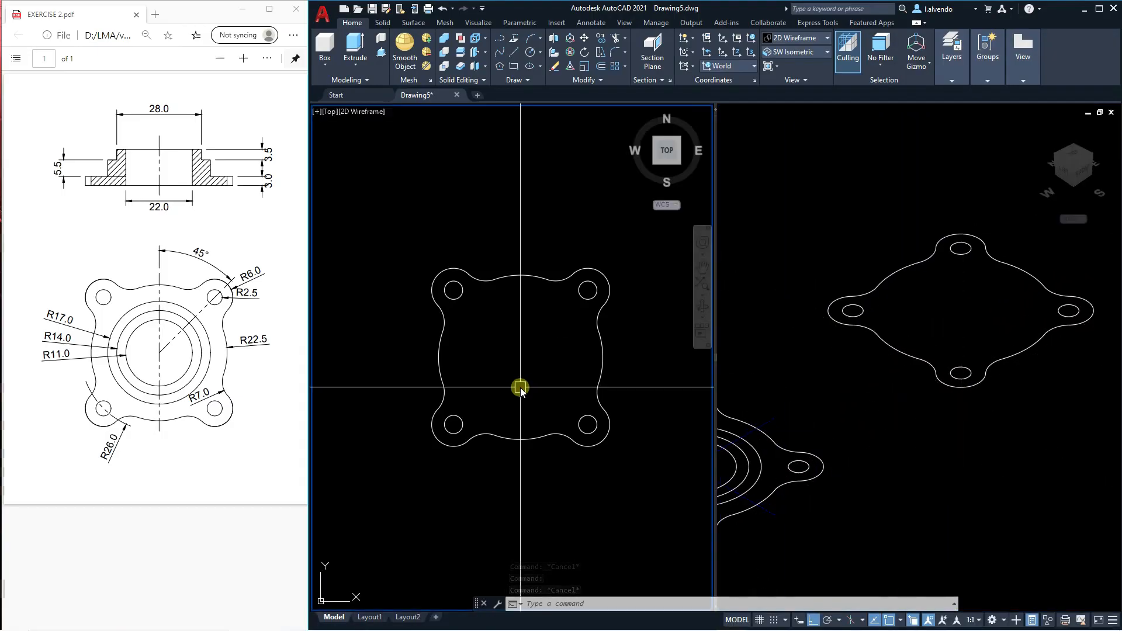
scroll(476, 332, "down", 5)
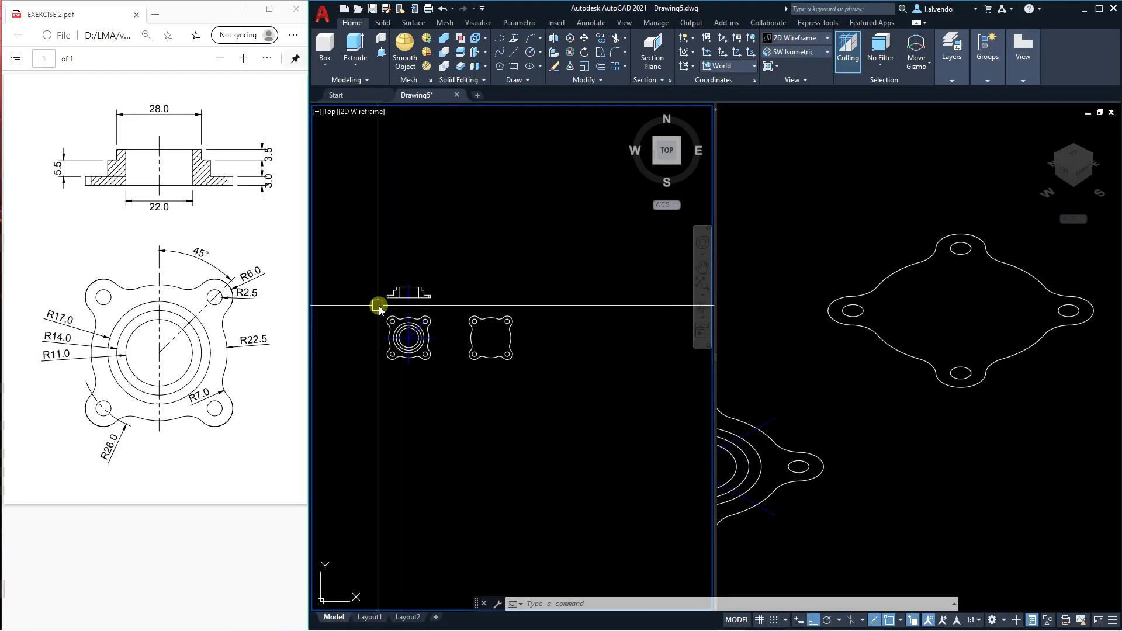
scroll(453, 323, "up", 6)
middle_click_drag(924, 415, 883, 438)
type("EXT")
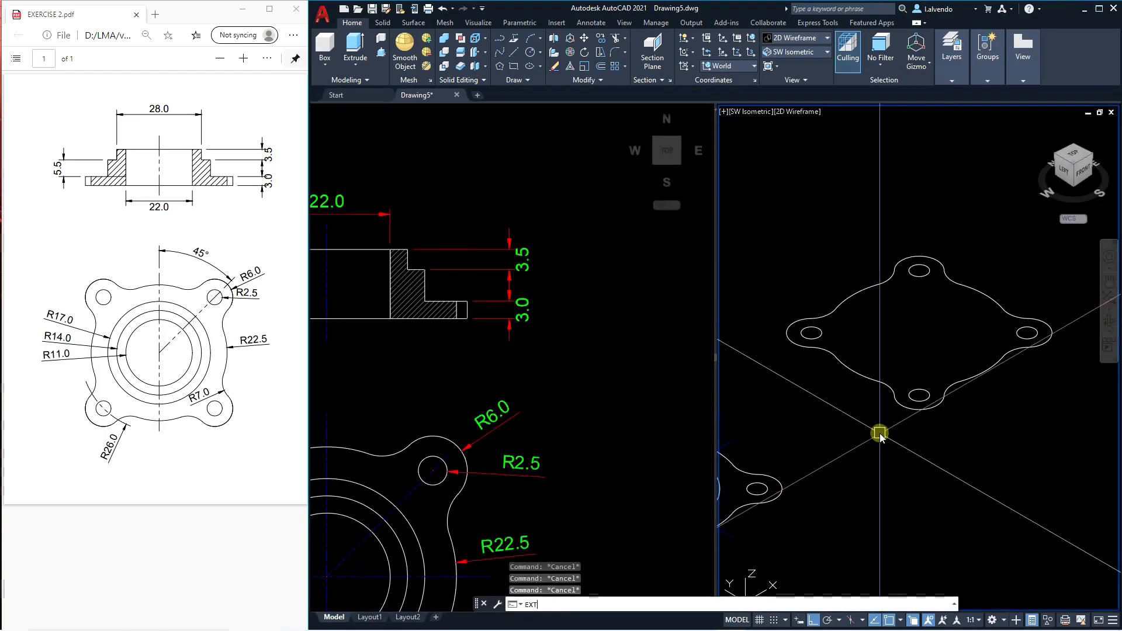
left_click(861, 376)
scroll(858, 401, "down", 2)
key("Return")
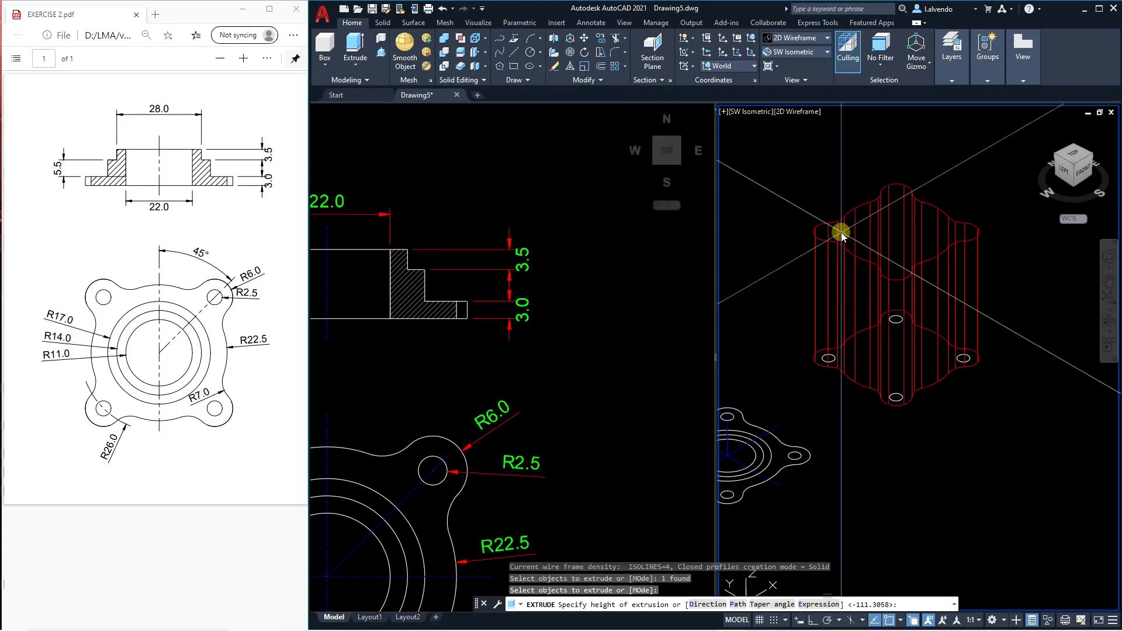
key("Escape")
key("Escape")
key("Escape")
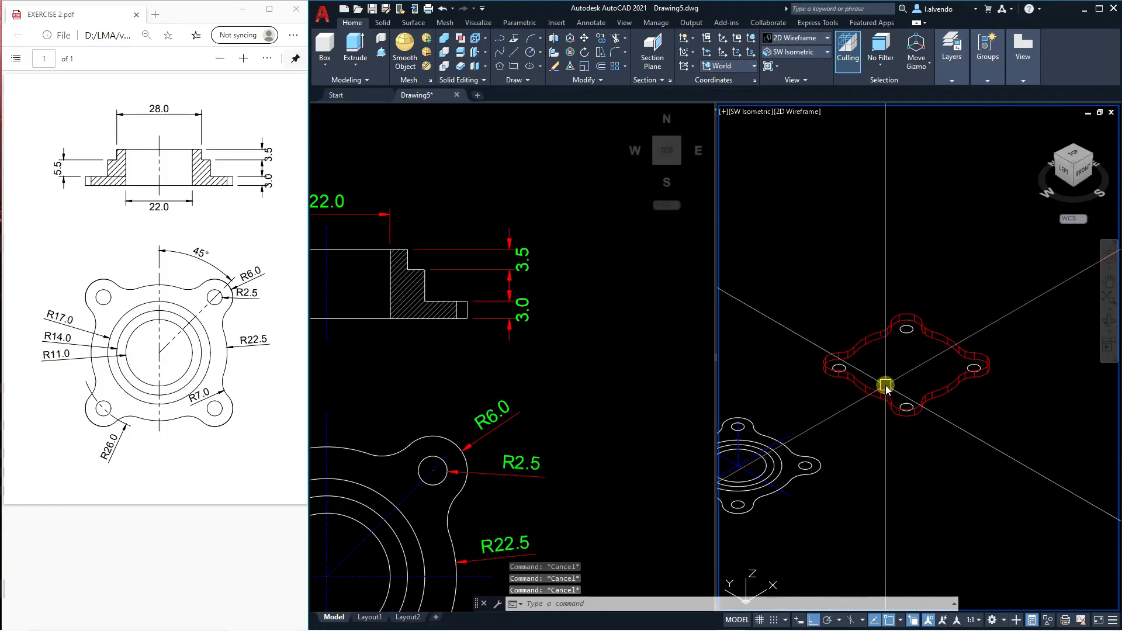
type("EXT")
key("Return")
scroll(840, 366, "up", 4)
left_click(815, 356)
key("Escape")
Extrude the four hole circles of the flange copy upward into cylinders much taller than the plate.
key("Return")
left_click(819, 342)
left_click(967, 266)
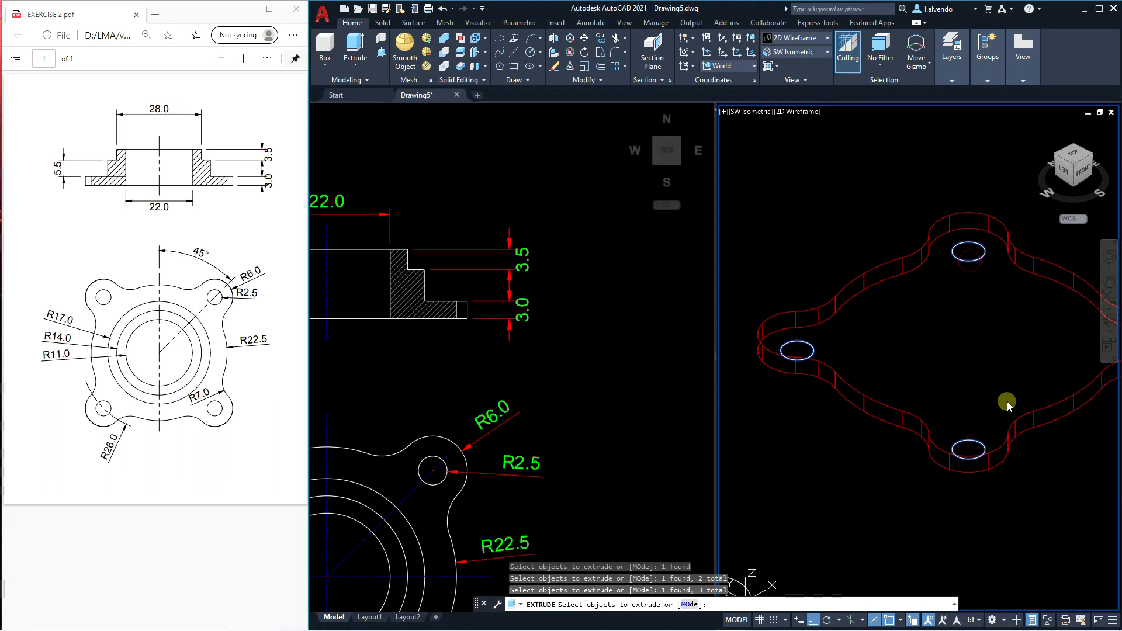
middle_click_drag(993, 418, 864, 430)
scroll(956, 392, "down", 3)
key("Return")
left_click(994, 266)
type("m")
key("Return")
left_click(1030, 285)
left_click(831, 235)
key("Escape")
key("Escape")
key("Escape")
Move the four tall cylinders straight down so that they pass completely through the extruded plate.
key("Return")
left_click(1007, 294)
left_click(829, 246)
key("Return")
left_click(1010, 295)
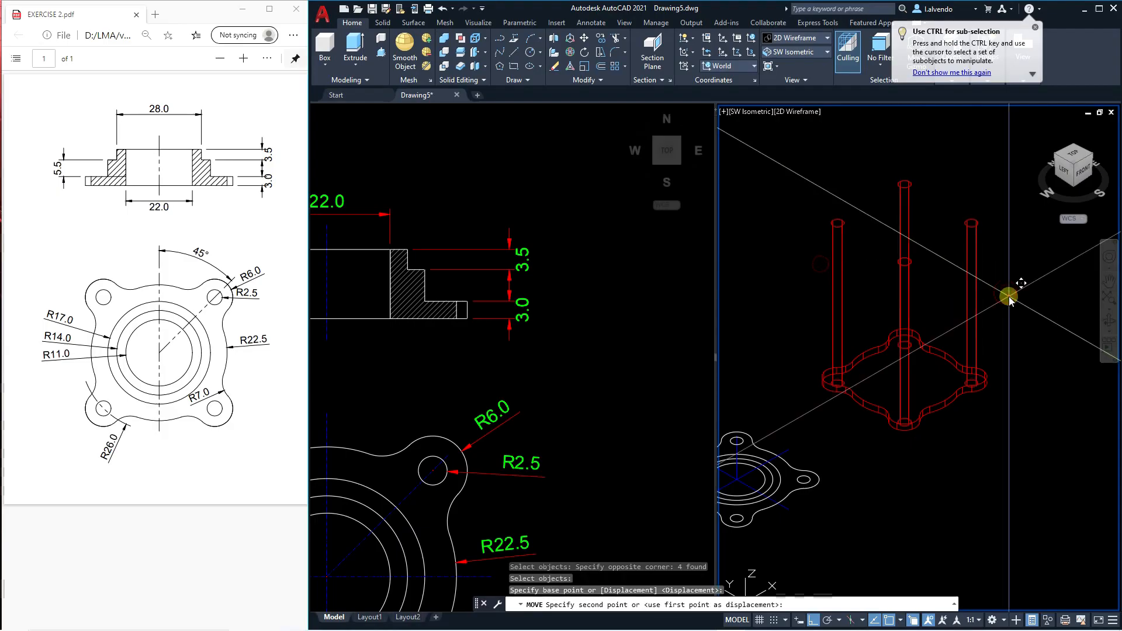
left_click(1011, 322)
key("Escape")
key("Escape")
Subtract the four cylinders from the extruded plate to cut its corner holes.
middle_click_drag(989, 367, 995, 366)
type("su")
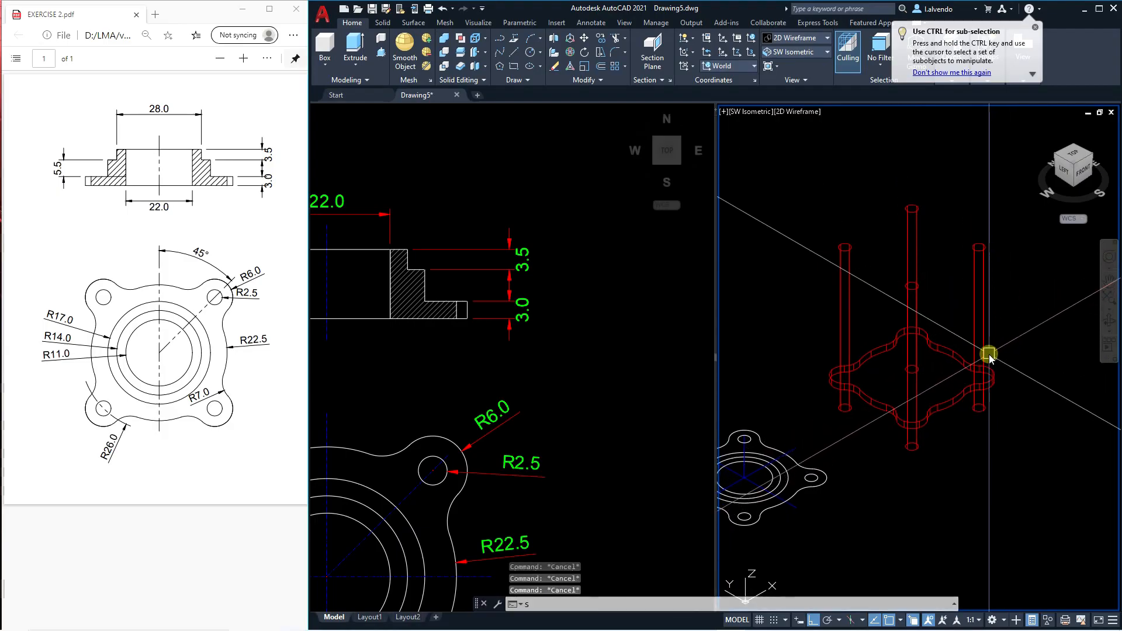
key("Return")
left_click(962, 353)
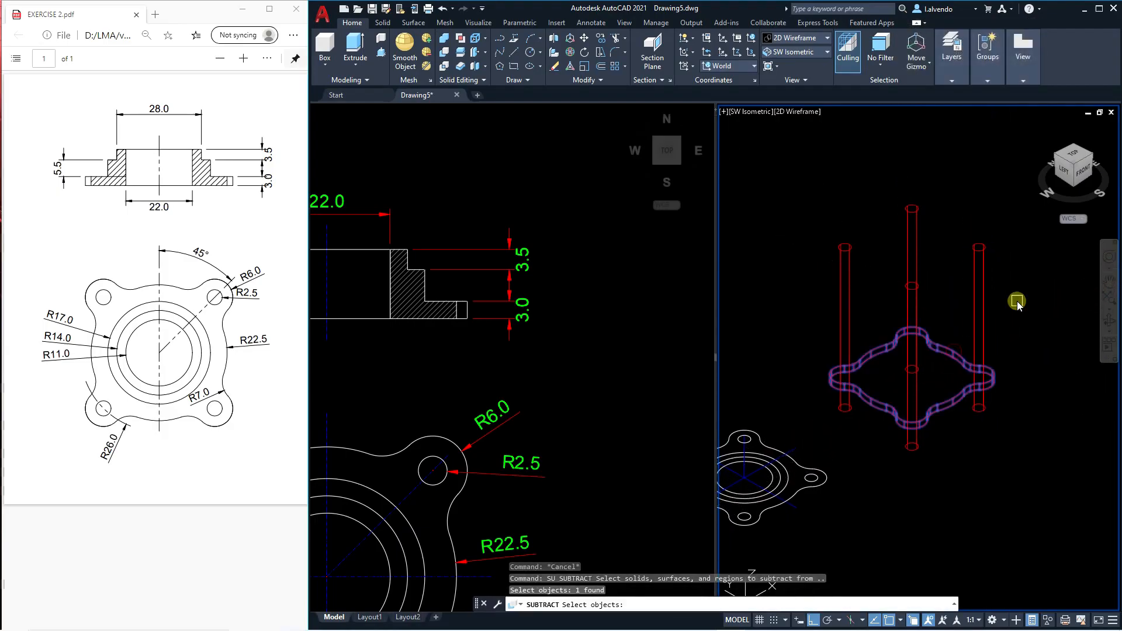
middle_click_drag(1006, 293, 1004, 304)
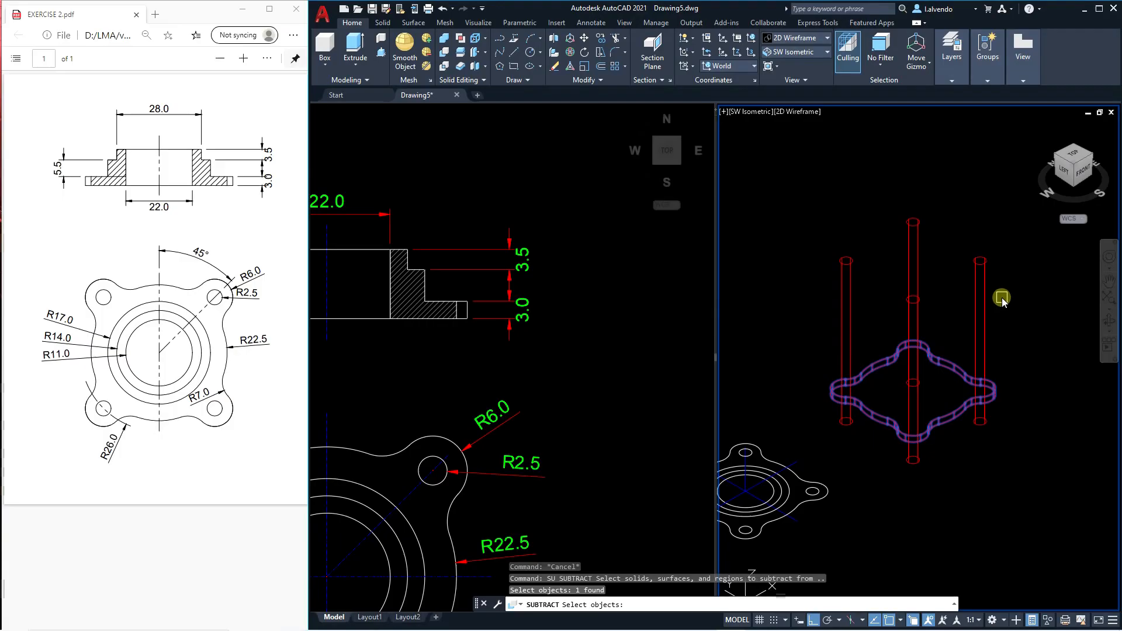
key("Return")
left_click(980, 312)
left_click(817, 276)
key("Return")
key("Escape")
middle_click_drag(884, 384, 961, 323)
scroll(915, 325, "down", 5)
scroll(882, 369, "up", 5)
scroll(777, 329, "up", 6)
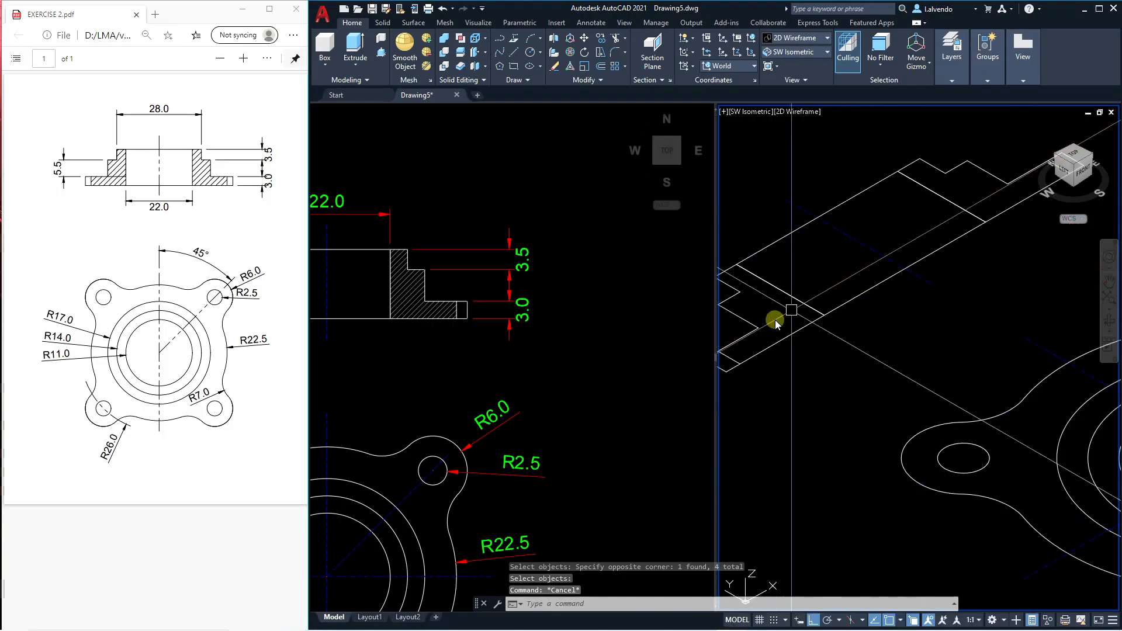
key("Escape")
key("Escape")
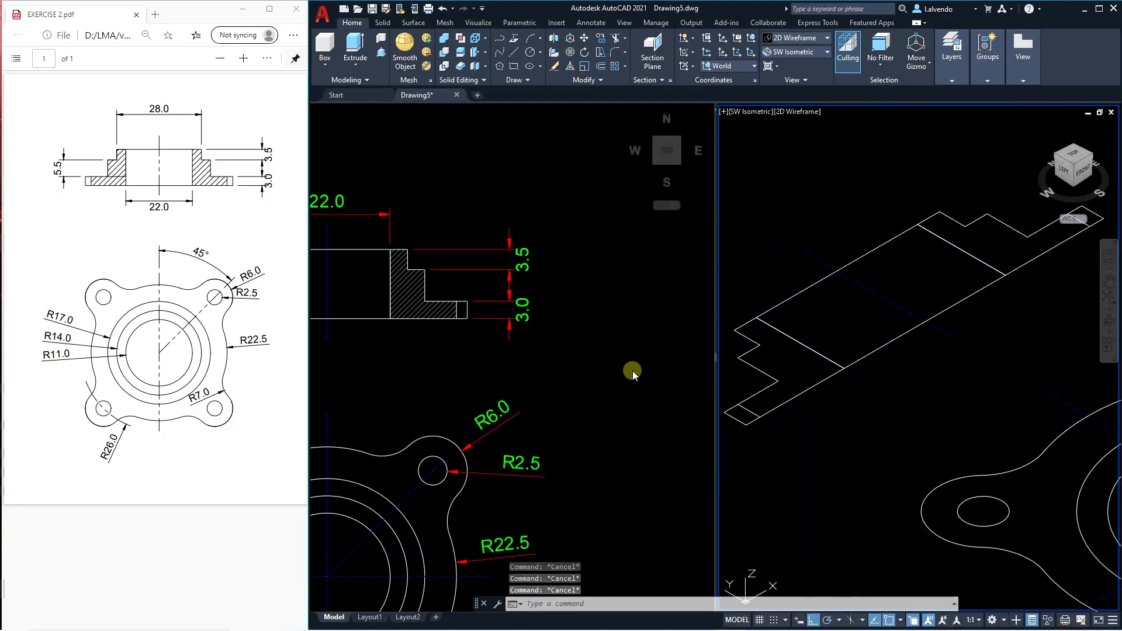
left_click(632, 370)
scroll(409, 289, "down", 6)
scroll(561, 311, "up", 6)
type("P")
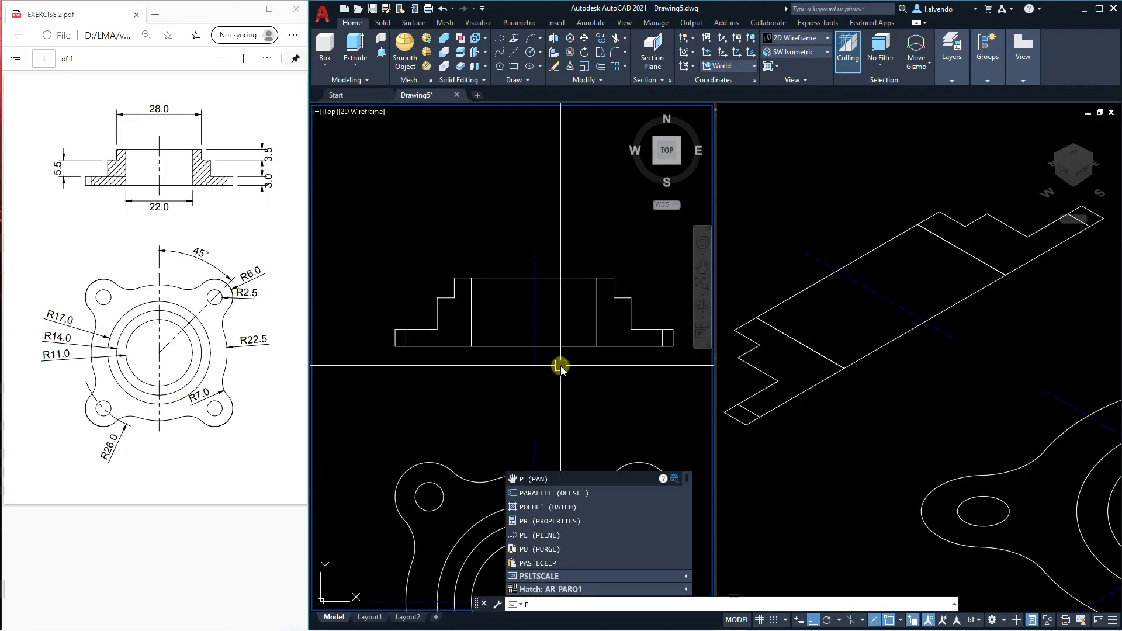
key("BackSpace")
type("L")
key("Return")
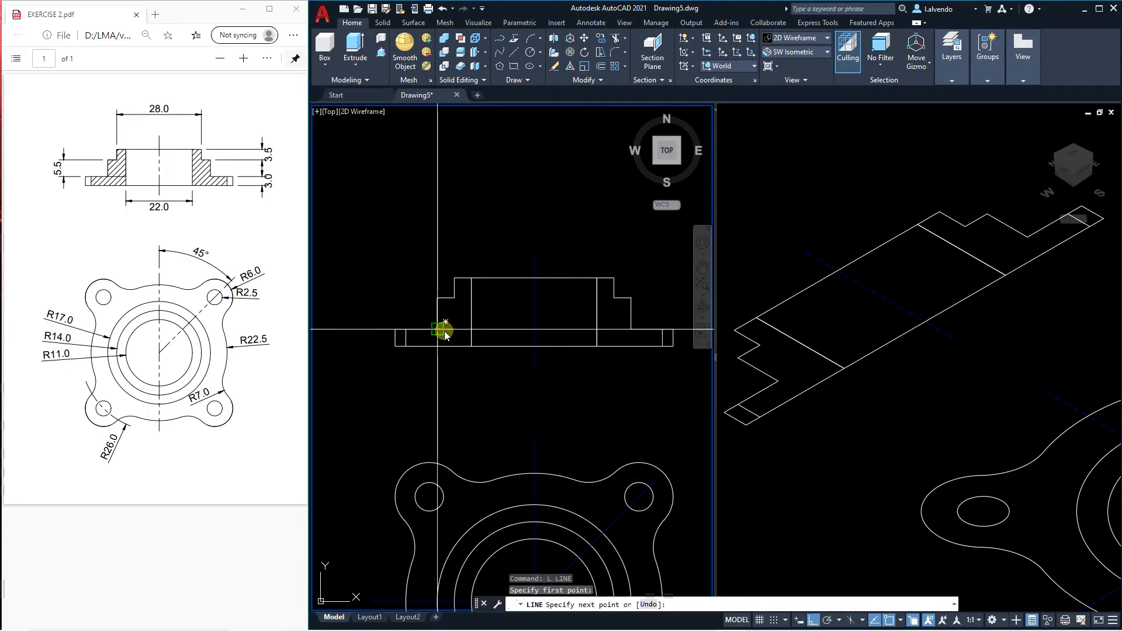
key("Escape")
key("Escape")
In the top-view viewport, trace the left stepped section above the base flange of the undimensioned front view with a closed polyline.
scroll(450, 309, "up", 2)
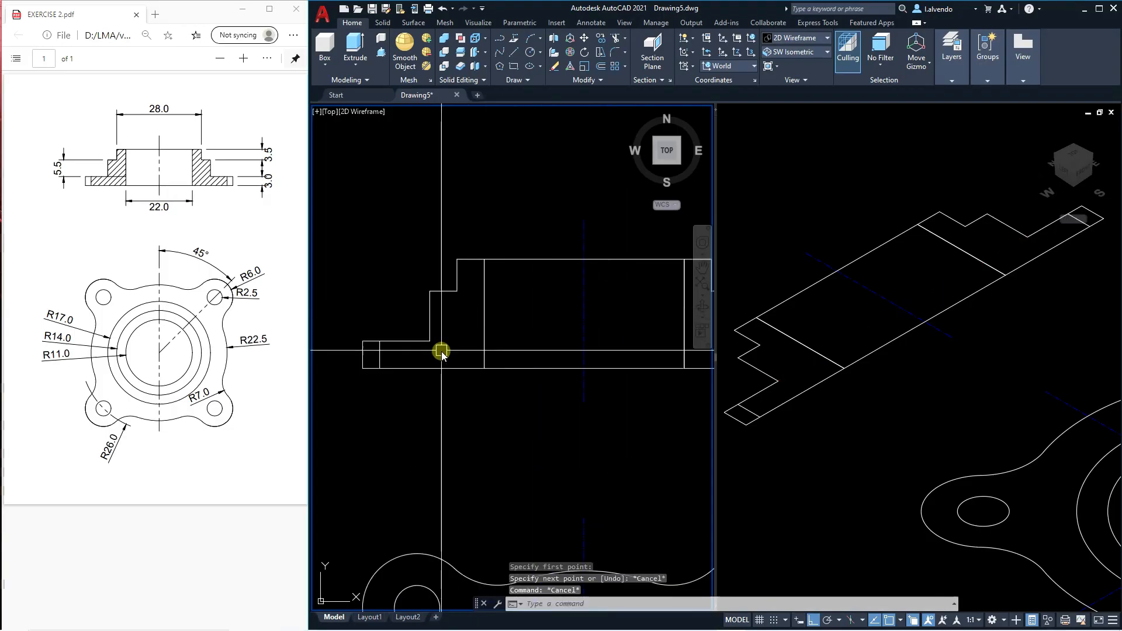
scroll(428, 339, "up", 3)
middle_click_drag(441, 393, 439, 397)
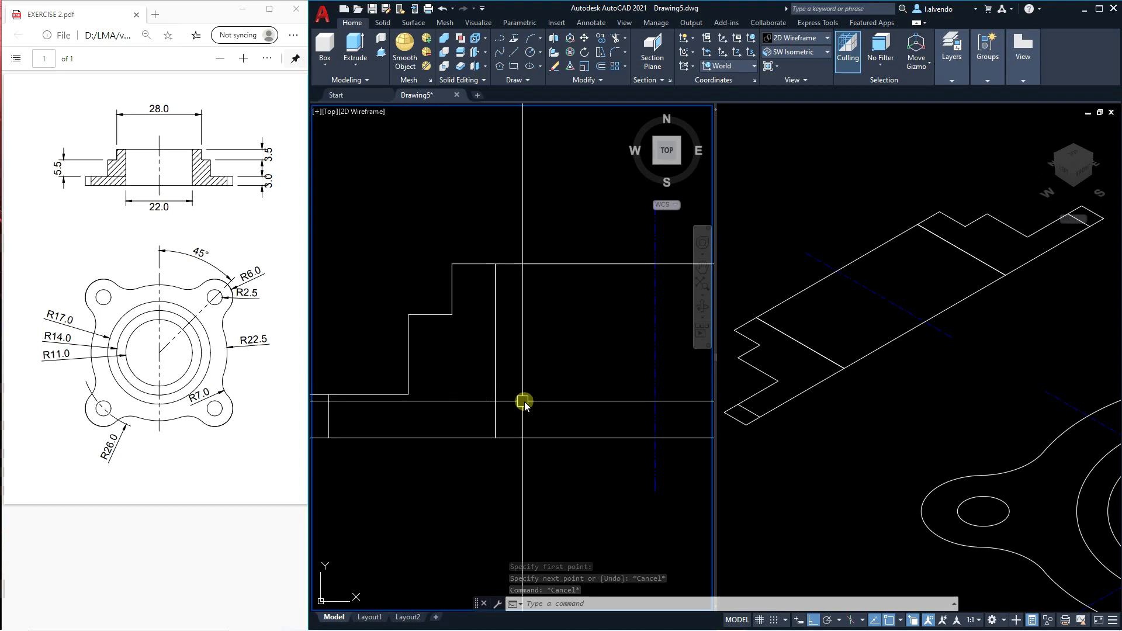
key("Escape")
key("Escape")
key("Escape")
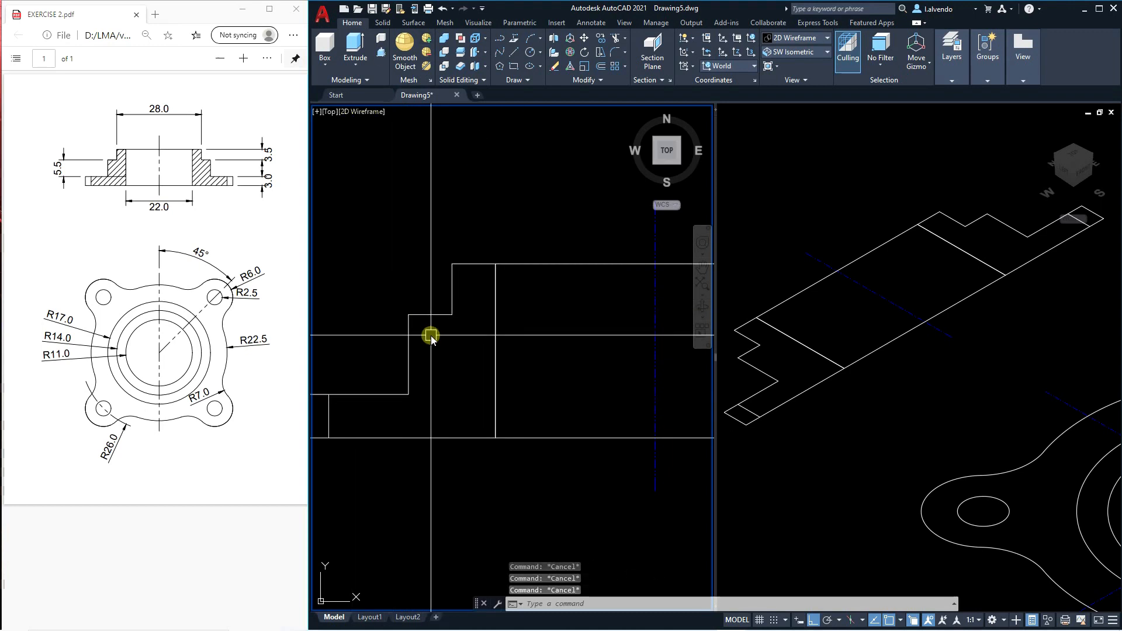
type("pl")
key("Return")
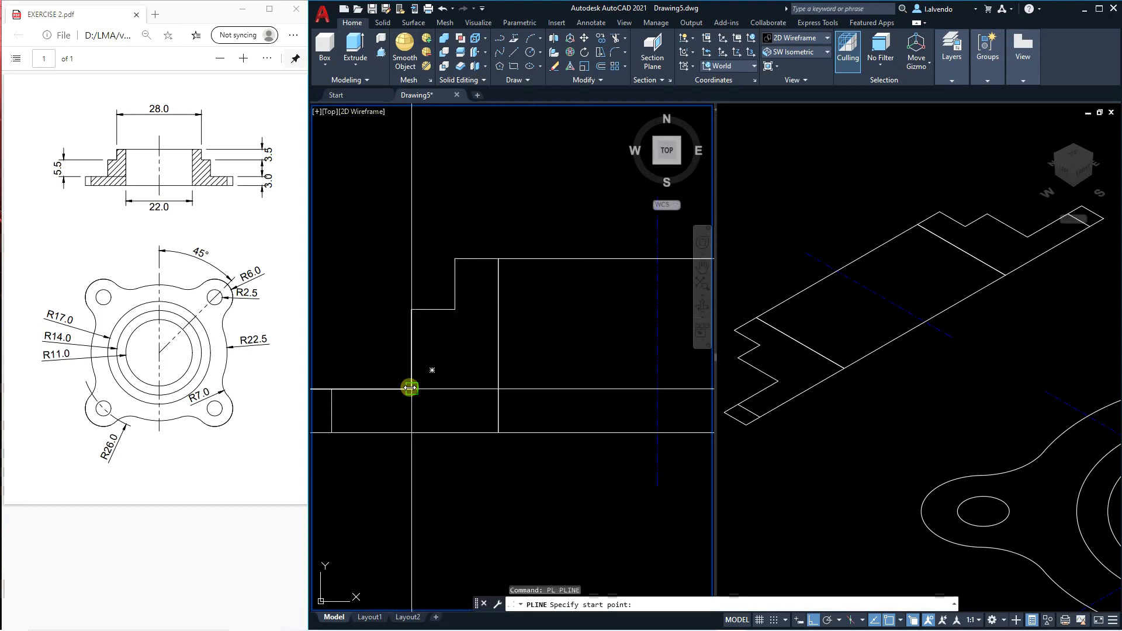
left_click(410, 389)
left_click(498, 389)
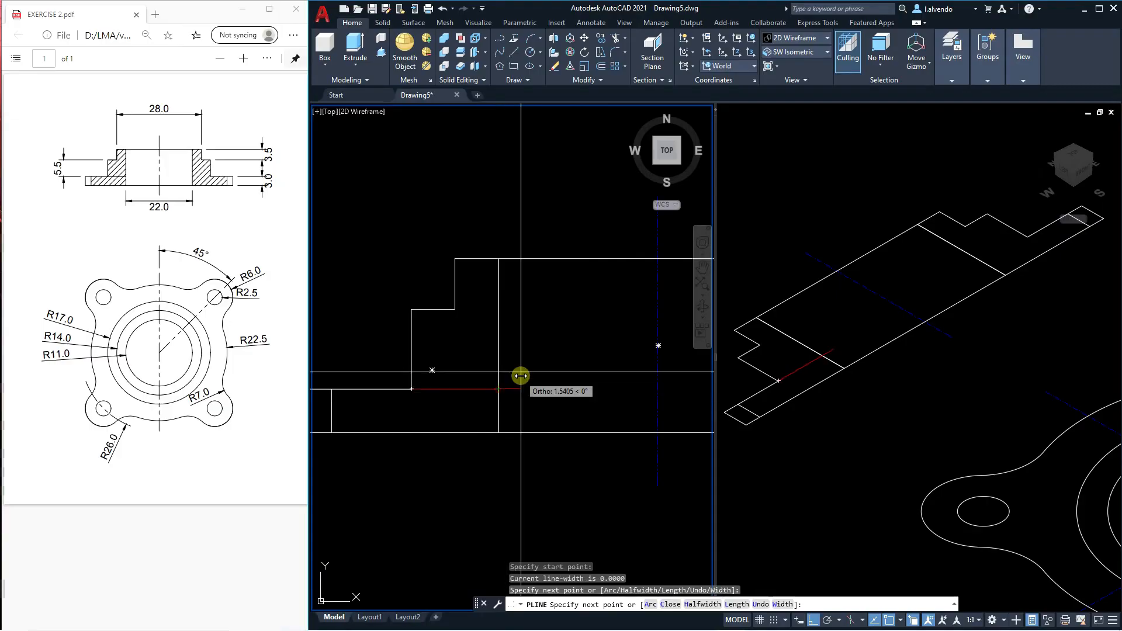
middle_click_drag(516, 278, 537, 286)
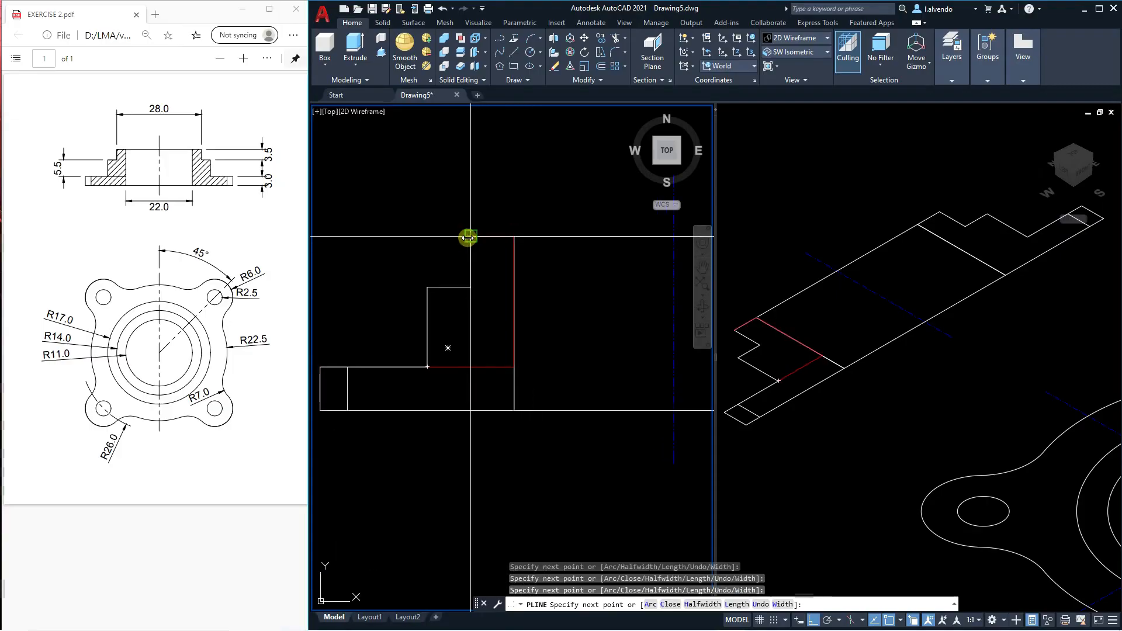
left_click(468, 287)
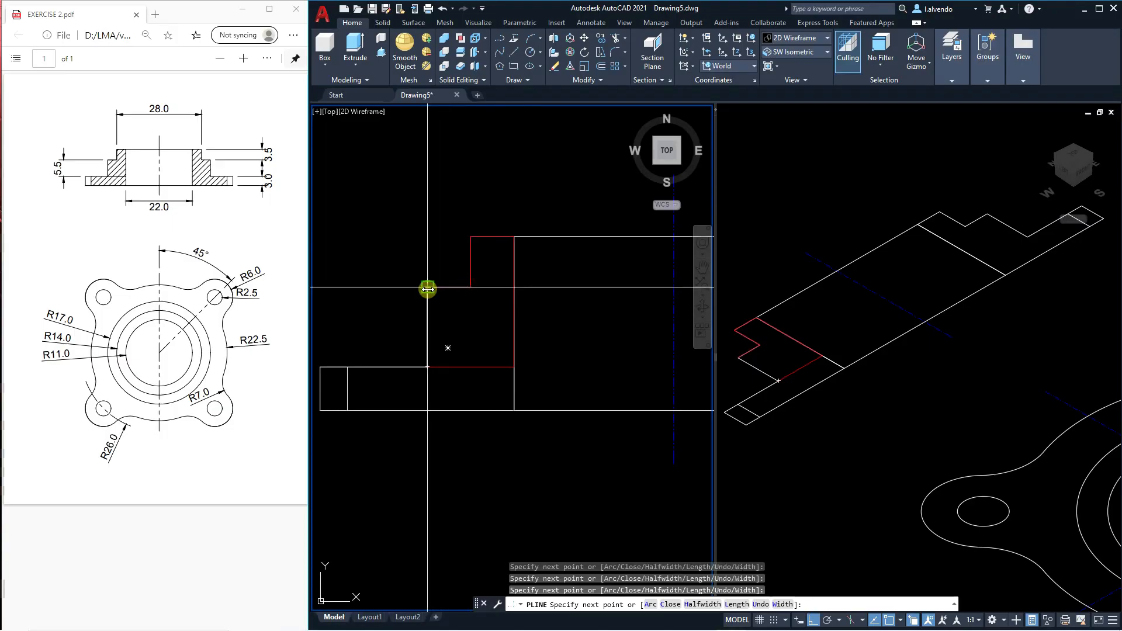
left_click(427, 367)
key("Escape")
scroll(450, 297, "down", 3)
key("Escape")
scroll(456, 314, "up", 3)
left_click(465, 344)
key("Escape")
Try to switch the isometric viewport's coordinate system to Front.
scroll(449, 339, "down", 5)
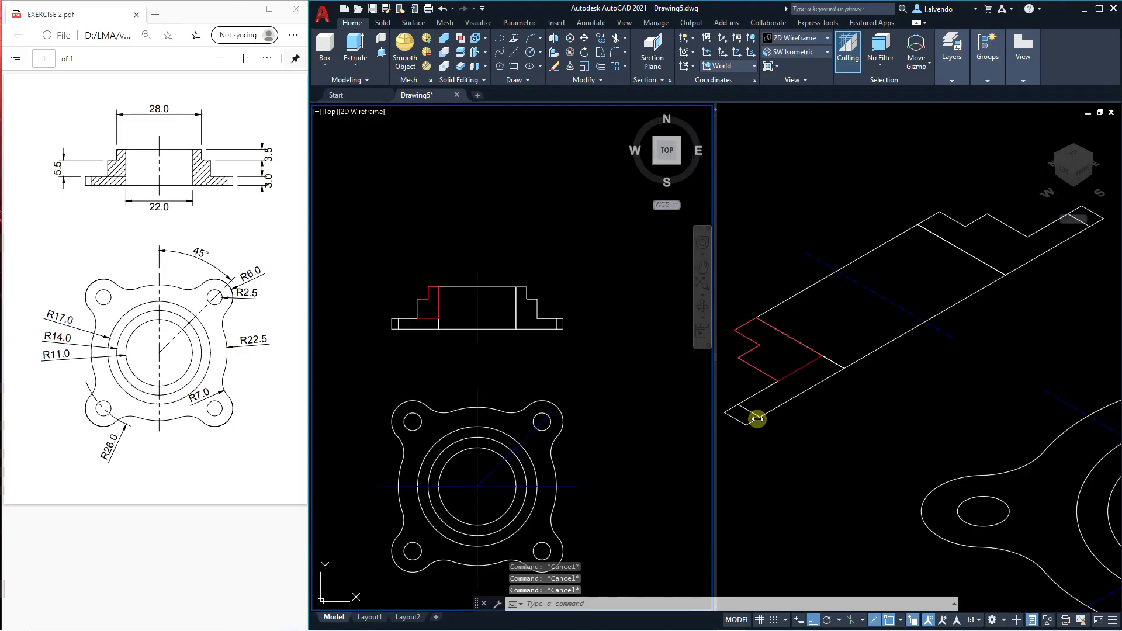
left_click(760, 421)
scroll(926, 310, "up", 5)
scroll(872, 327, "down", 2)
scroll(814, 293, "down", 4)
scroll(841, 309, "up", 4)
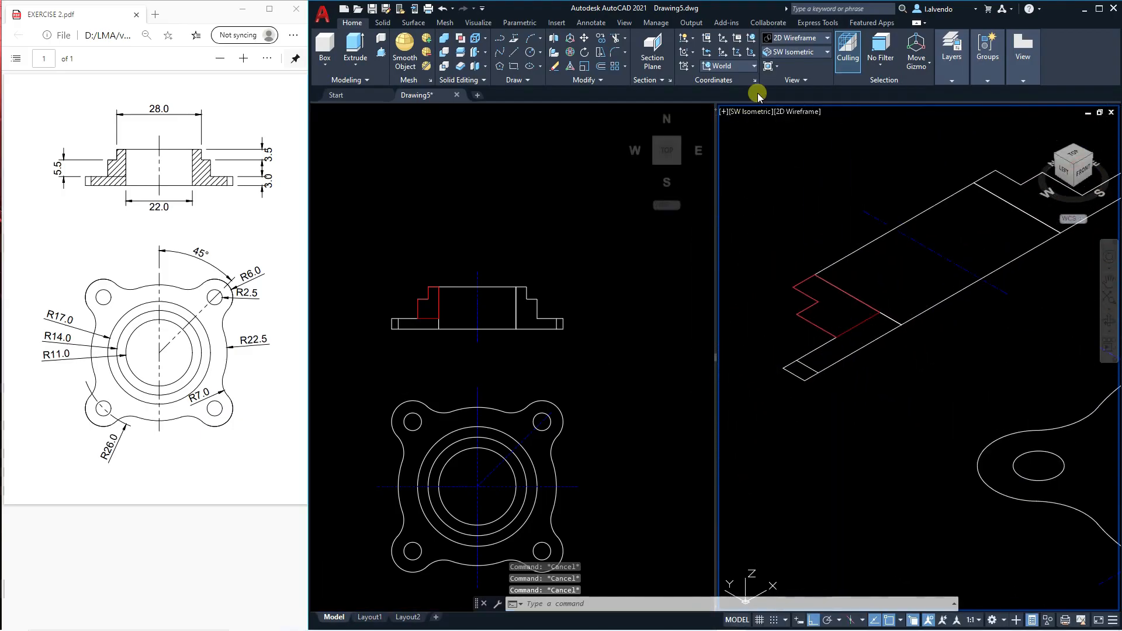
left_click(744, 68)
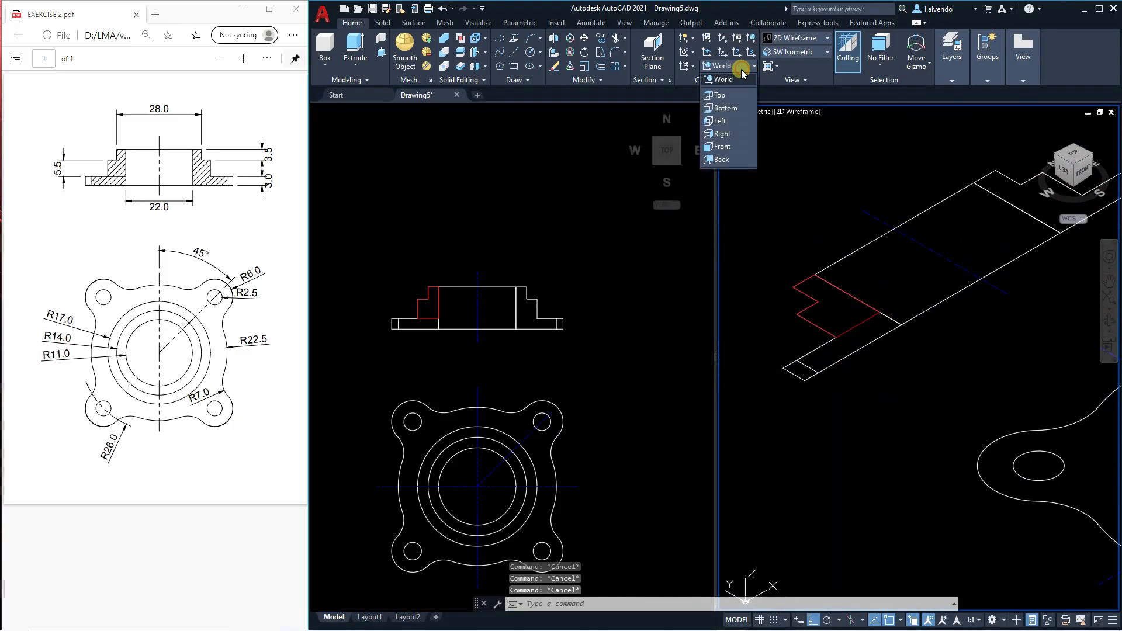
left_click(731, 146)
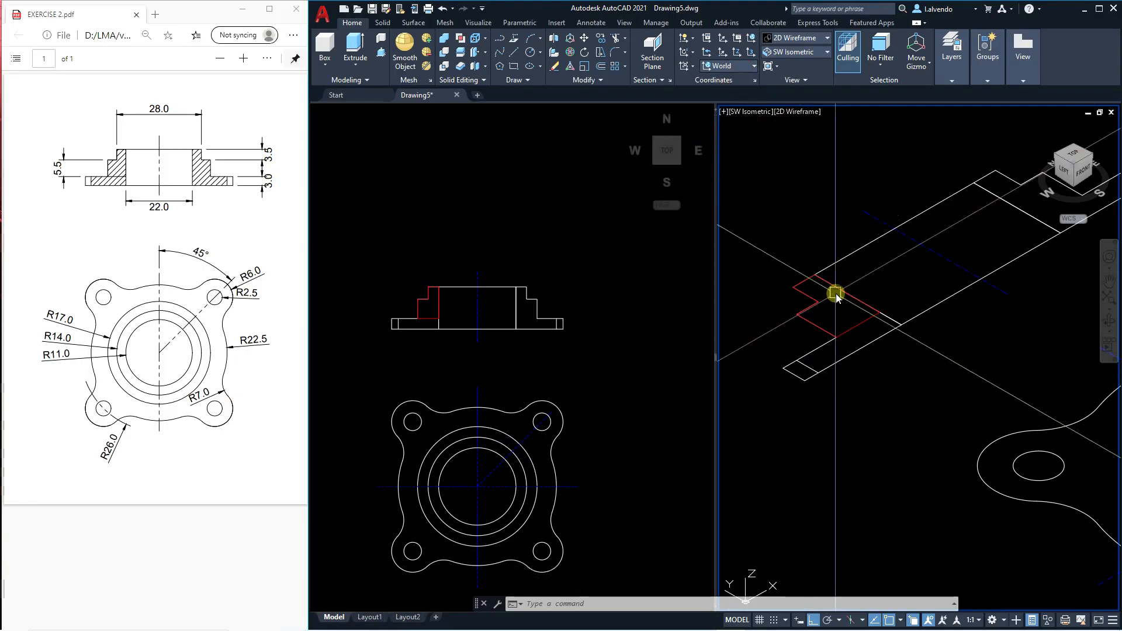
Revolve the closed stepped profile a full 360 degrees about the front view's vertical centreline to form the hub solid.
type("REV")
key("Return")
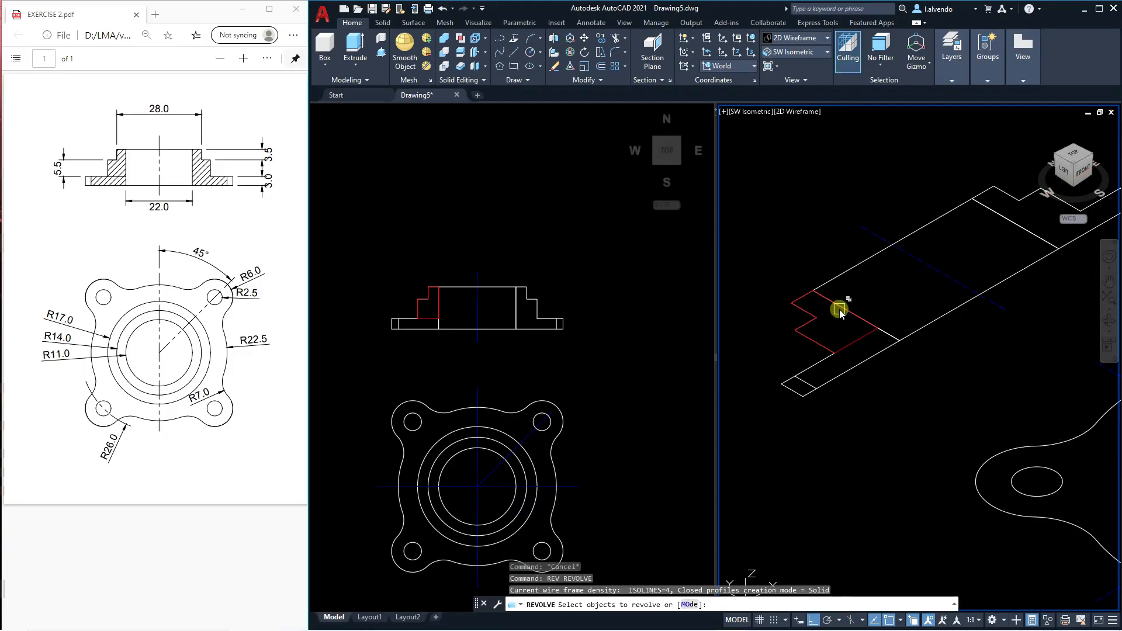
left_click(855, 341)
middle_click_drag(880, 299, 847, 318)
key("Return")
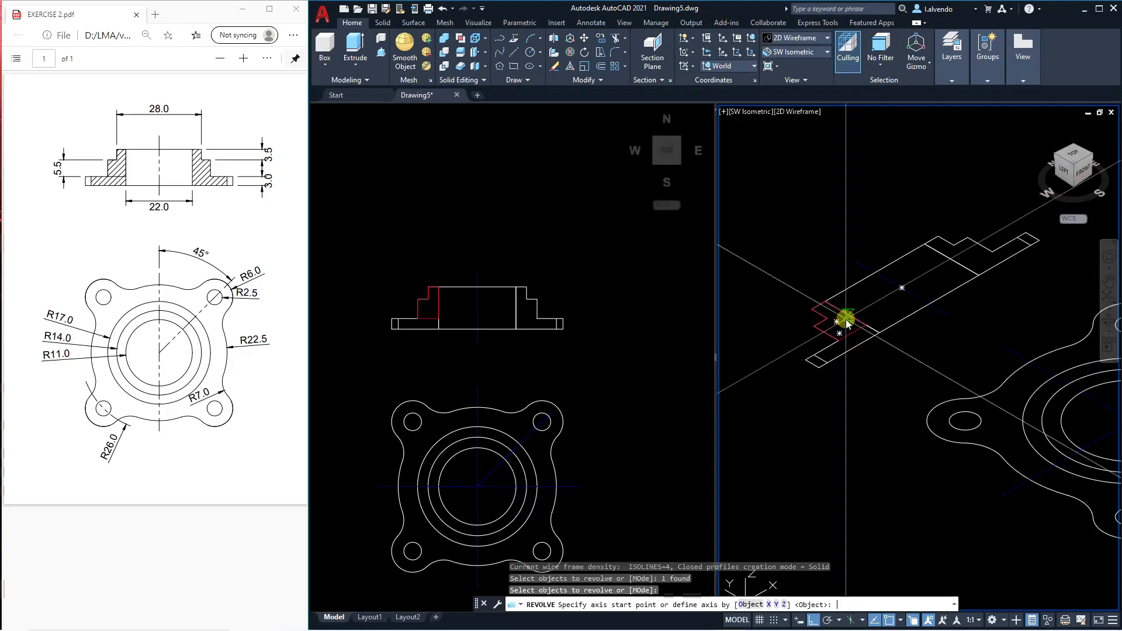
left_click(861, 265)
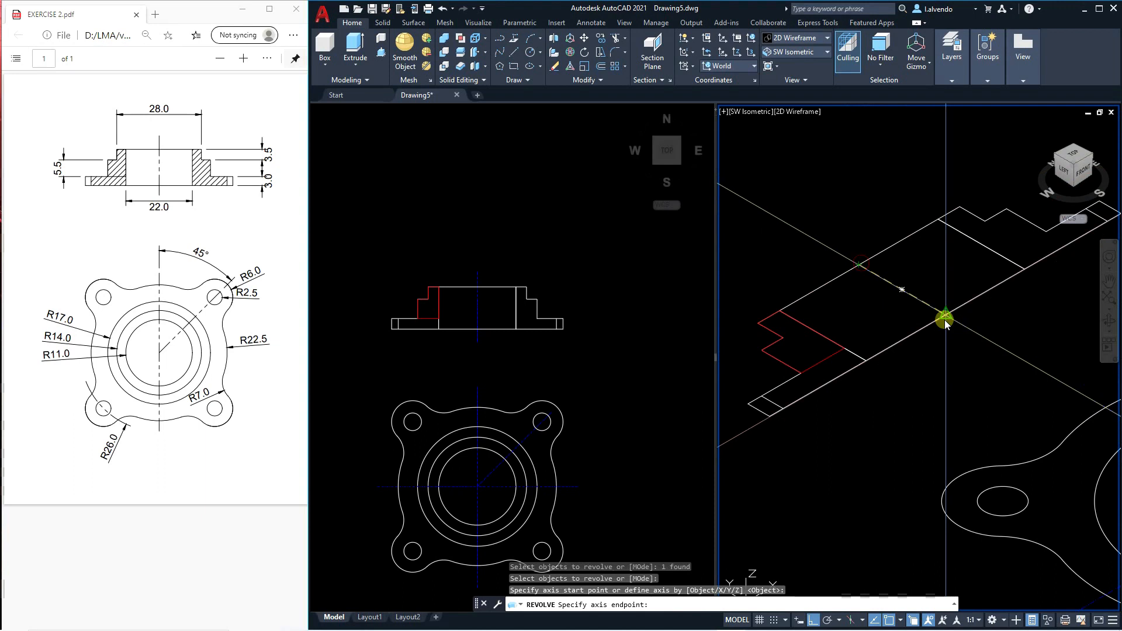
left_click(946, 316)
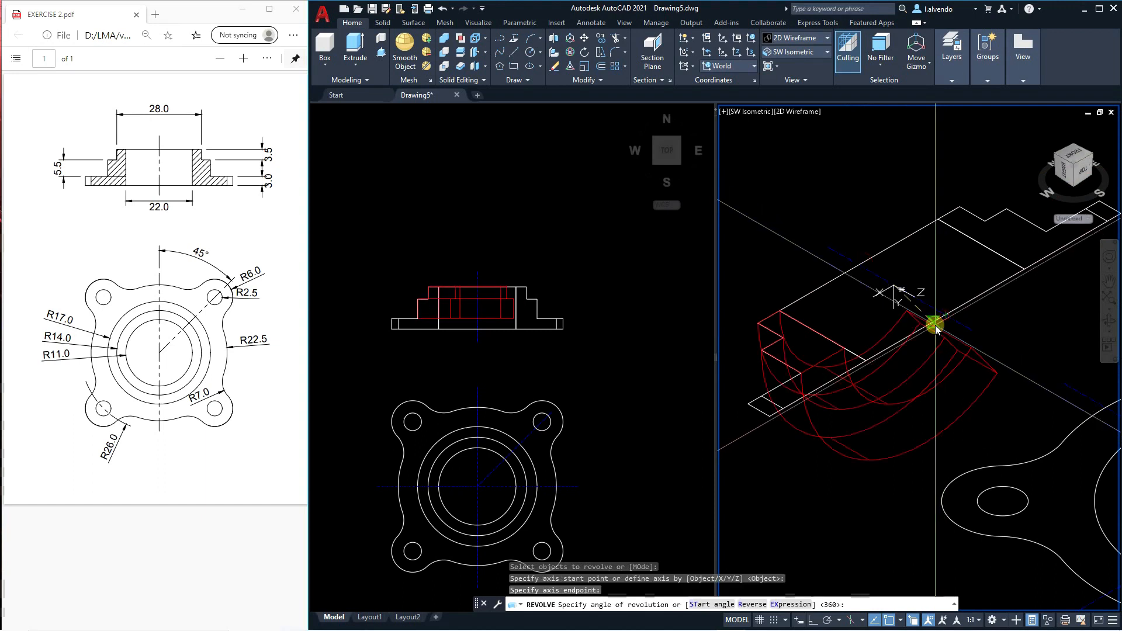
scroll(933, 325, "down", 4)
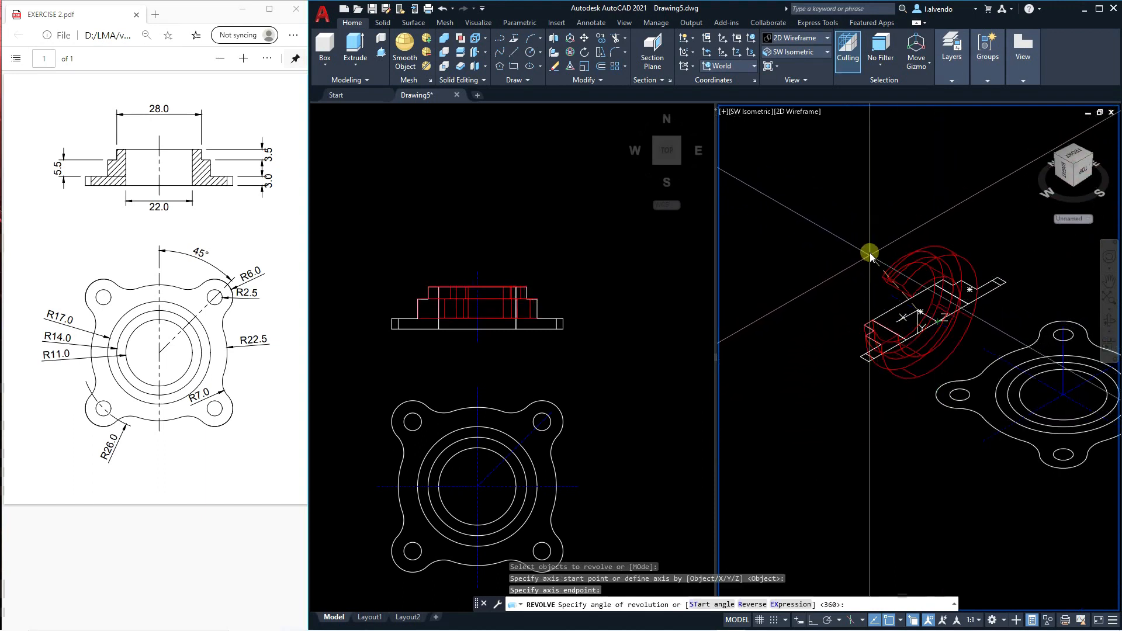
key("Escape")
key("Escape")
scroll(894, 351, "up", 6)
scroll(819, 319, "down", 6)
middle_click_drag(942, 343, 938, 368)
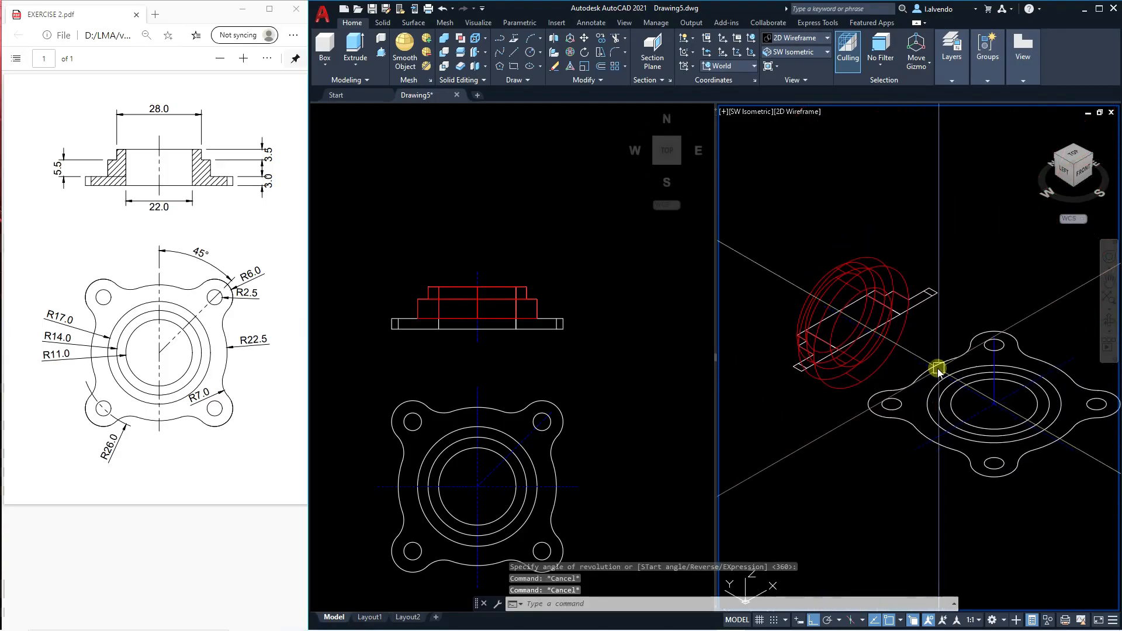
key("Escape")
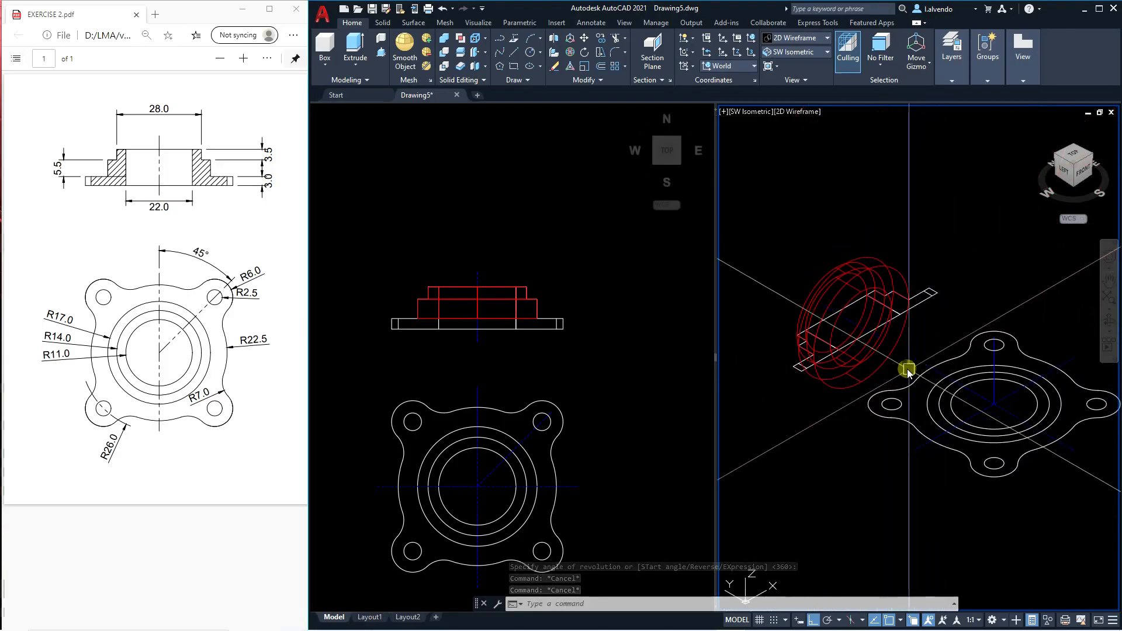
Move the revolved hub solid horizontally away from the front view into the empty space beside the extruded plate.
type("m")
key("Return")
left_click(903, 341)
scroll(860, 345, "down", 5)
key("Return")
left_click(817, 345)
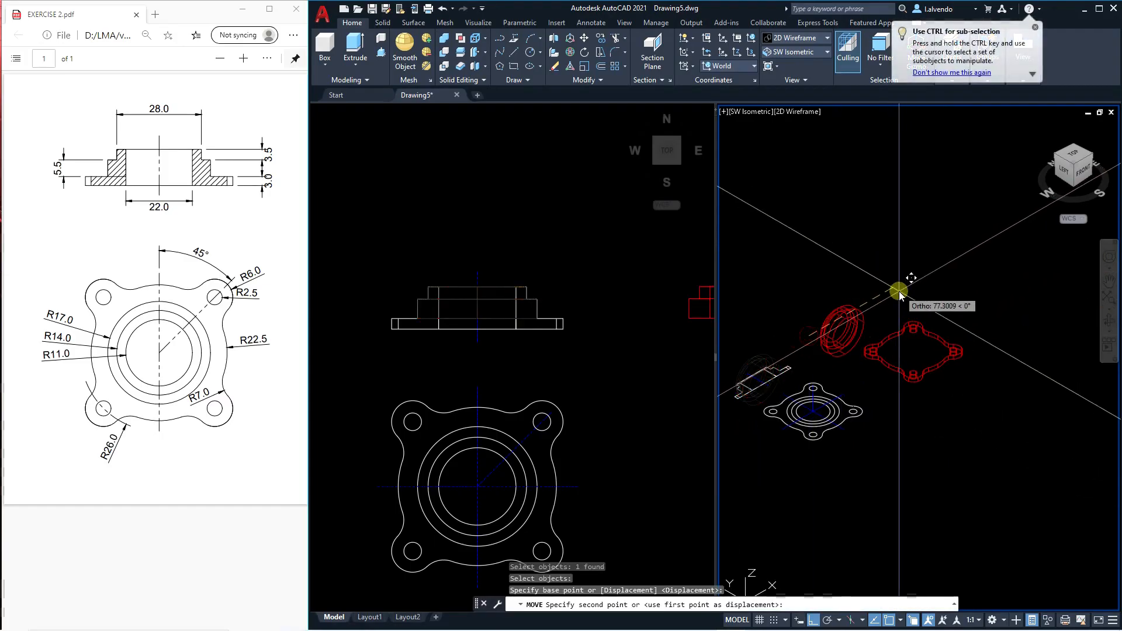
key("Escape")
key("Return")
key("Return")
left_click(809, 334)
left_click(889, 290)
key("Escape")
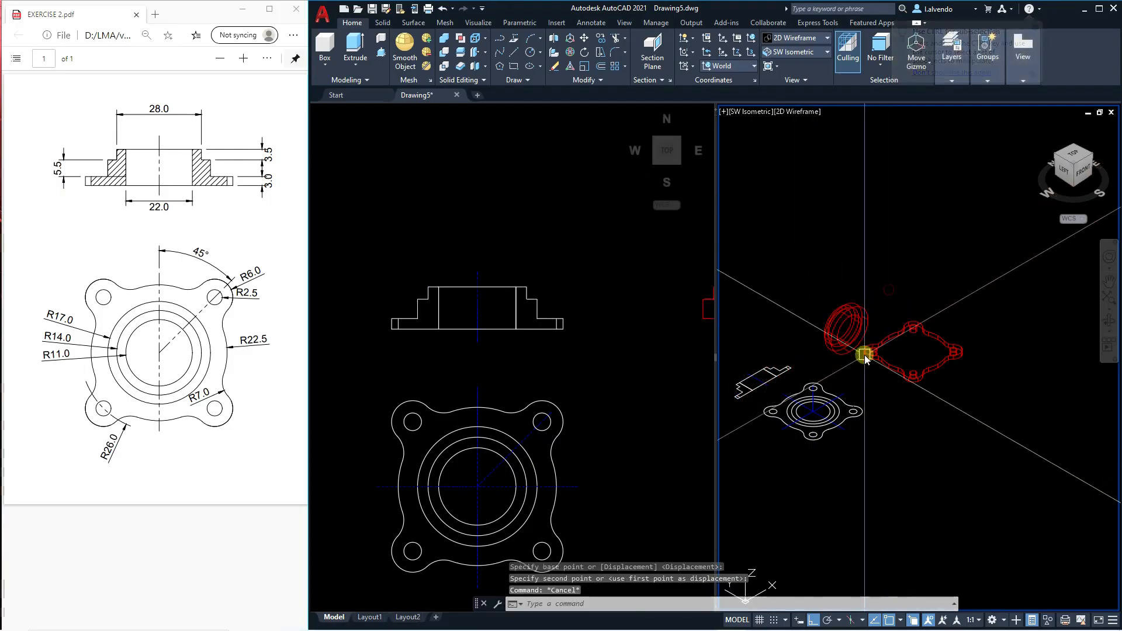
Switch the isometric viewport's coordinate system to Left.
scroll(866, 358, "up", 2)
type("RO")
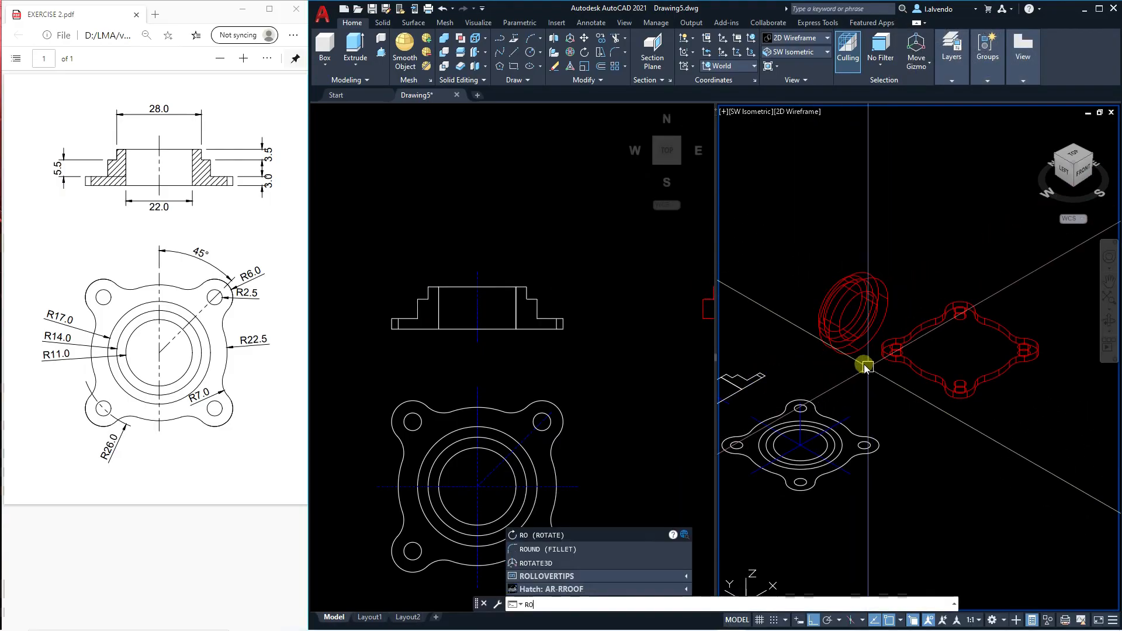
key("Return")
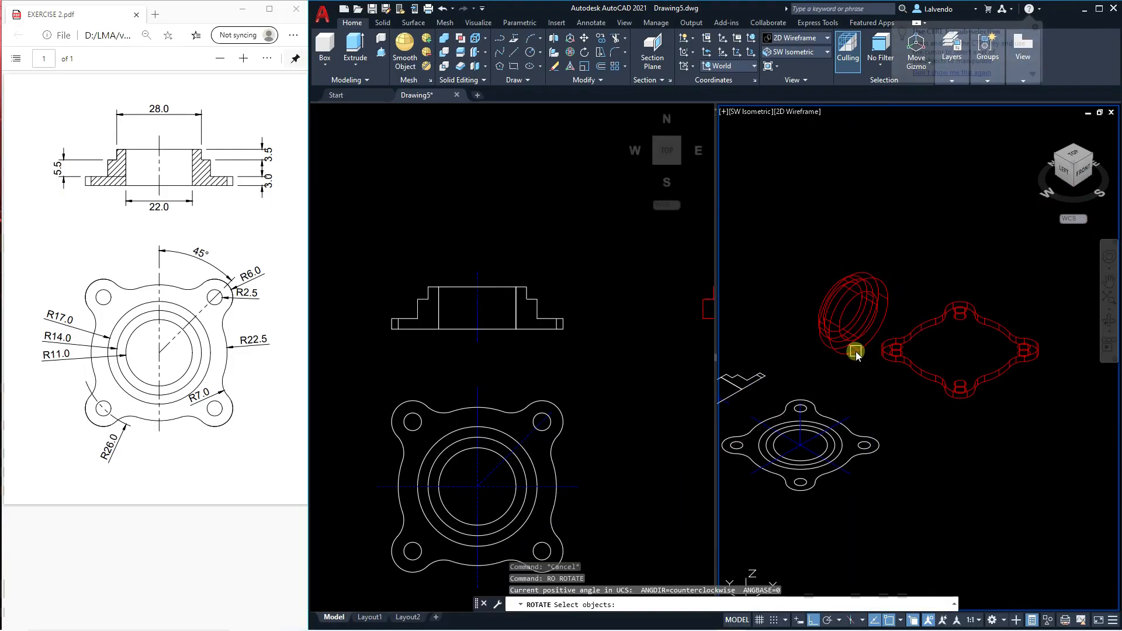
left_click(739, 67)
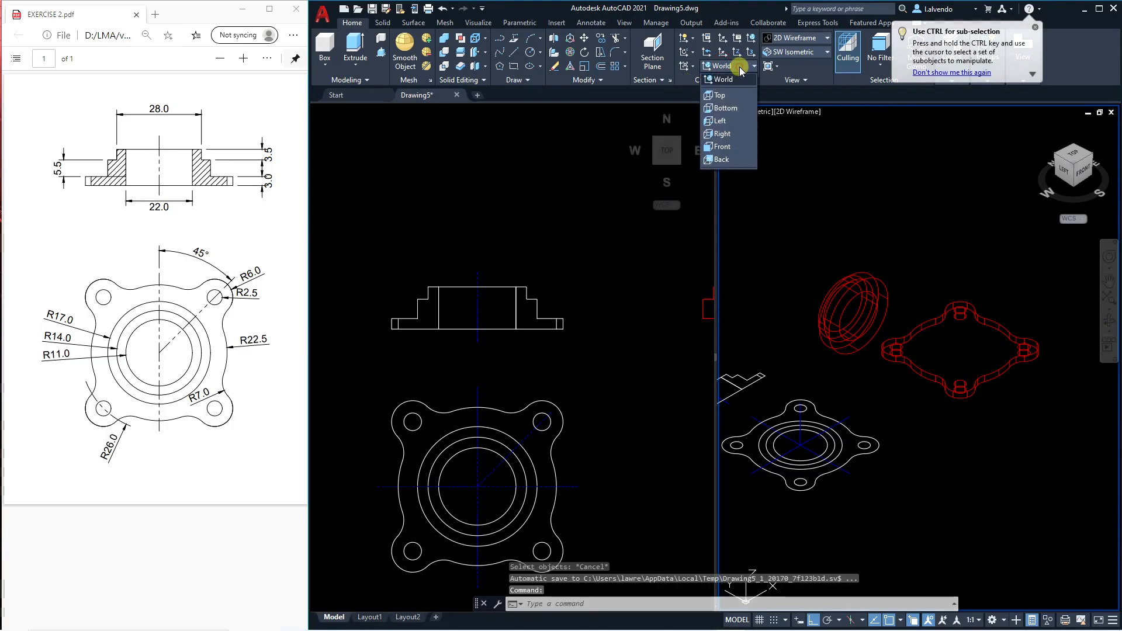
left_click(730, 129)
Try to rotate the revolved hub a quarter turn in the Left plane about a point near its centre.
scroll(857, 356, "up", 1)
key("Return")
scroll(858, 351, "up", 2)
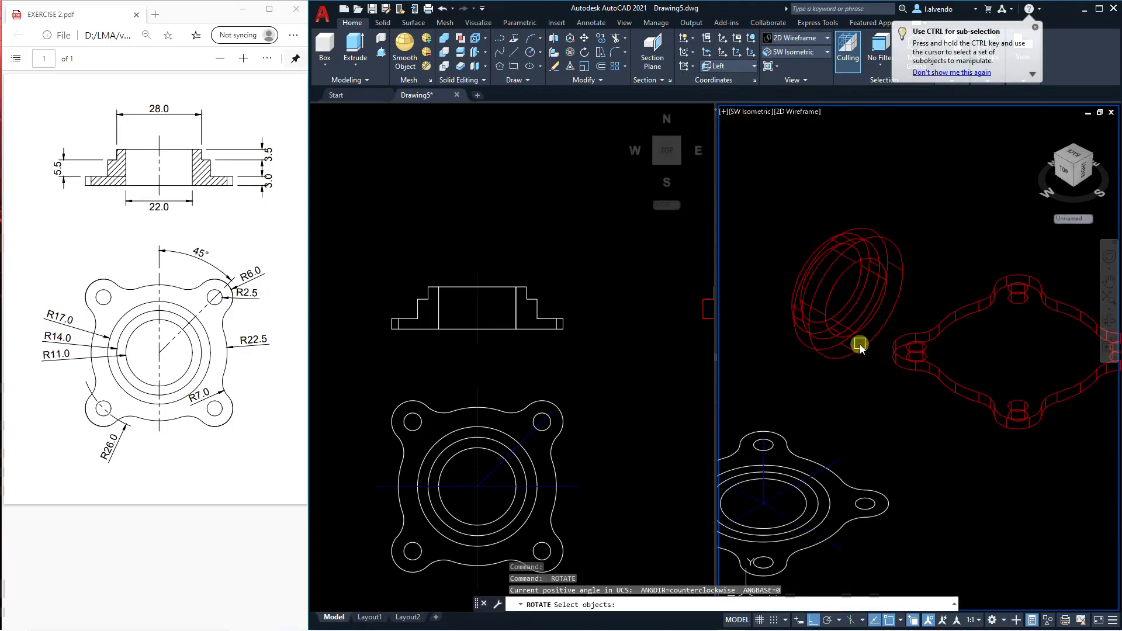
left_click(854, 342)
key("Return")
left_click(861, 293)
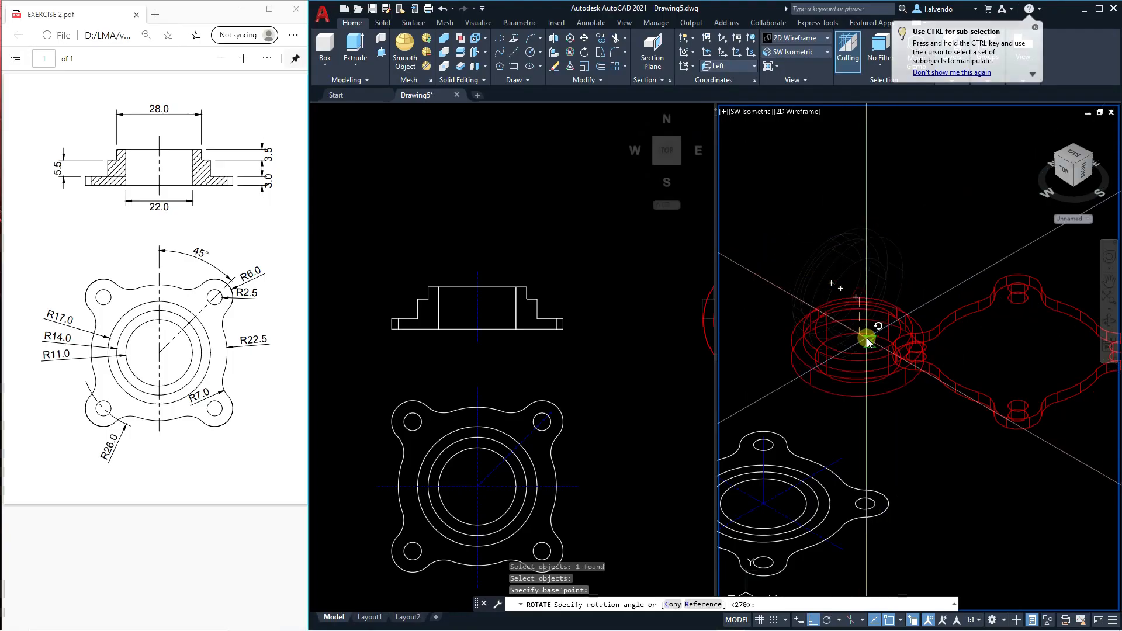
key("Escape")
scroll(878, 397, "down", 2)
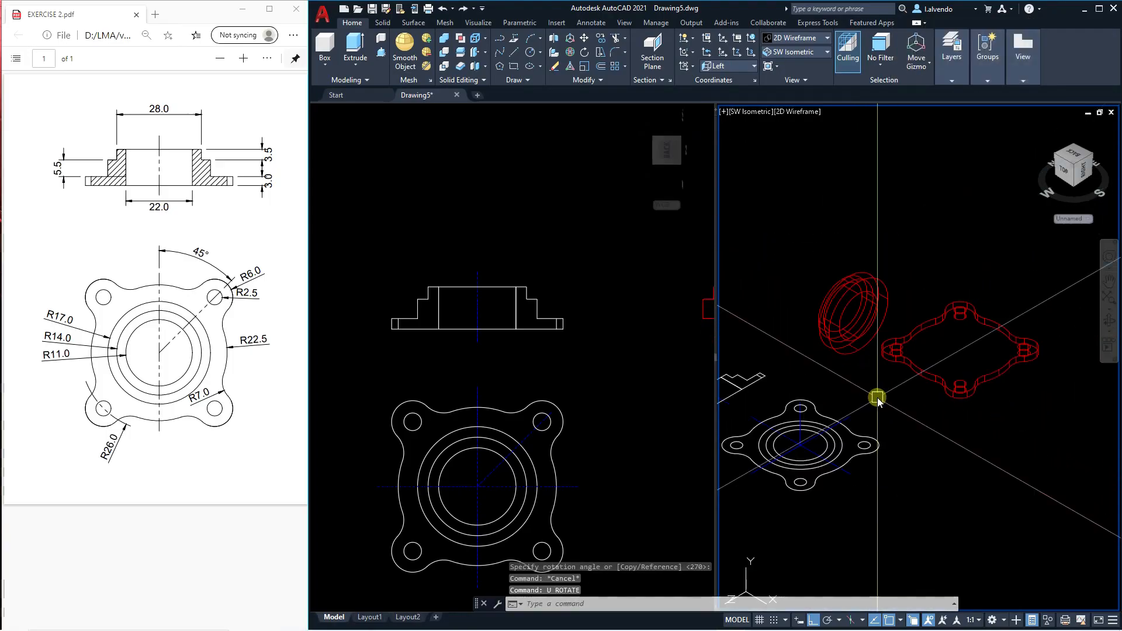
Rotate the revolved hub a quarter turn in the Left plane so that it lies flat with its smaller step facing up.
type("ro")
key("Return")
left_click(854, 336)
key("Return")
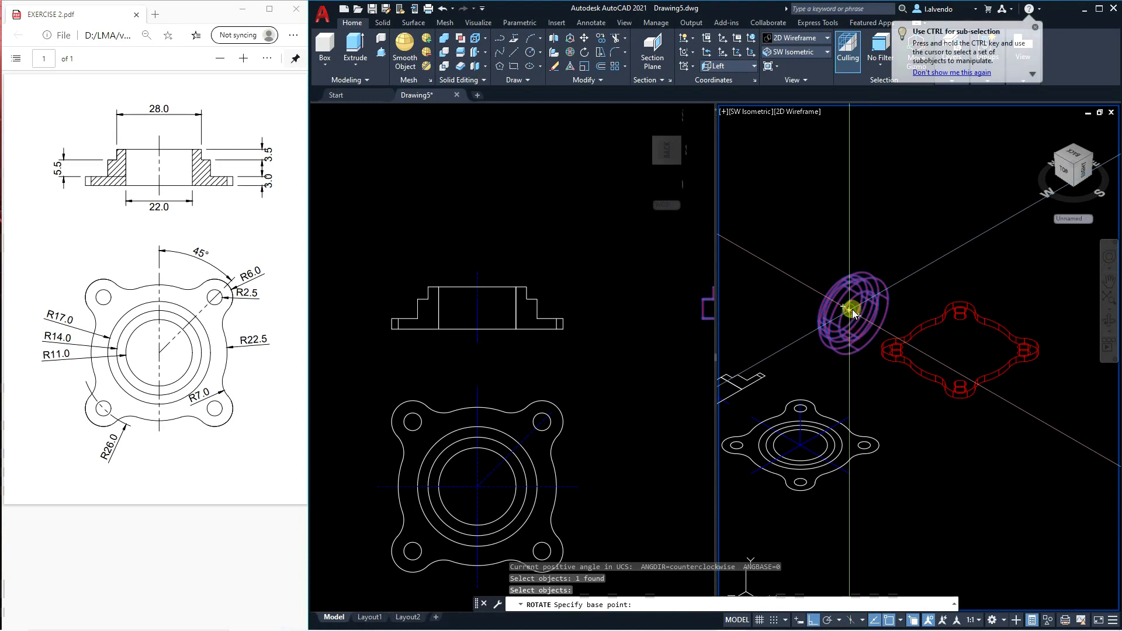
left_click(853, 310)
left_click(852, 386)
key("Escape")
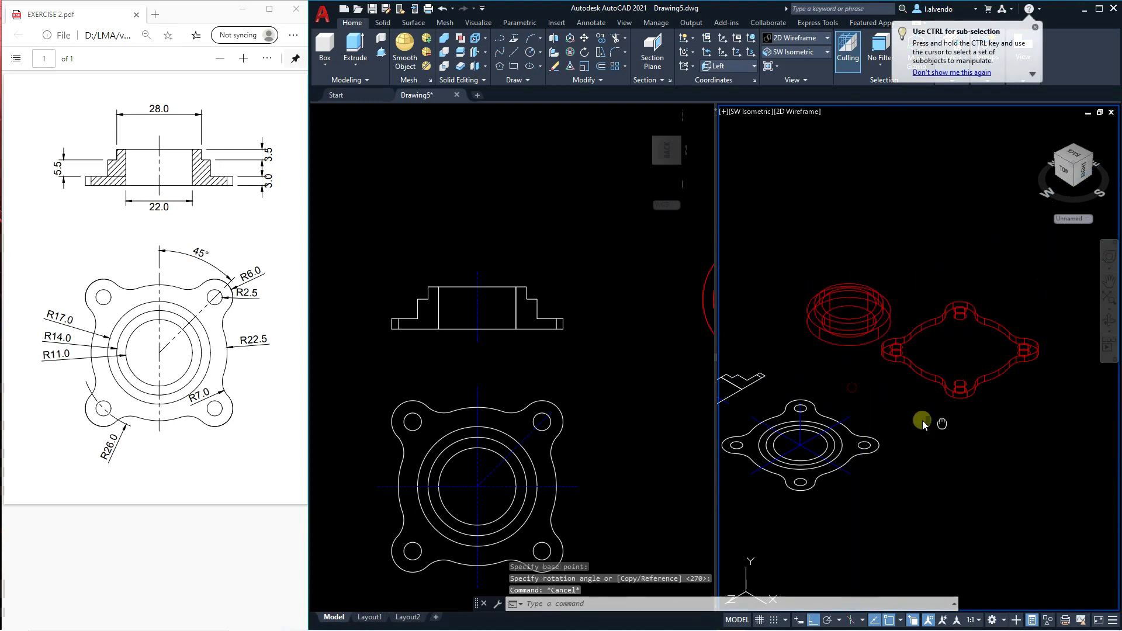
middle_click_drag(859, 374, 845, 365)
key("Escape")
scroll(837, 329, "down", 2)
scroll(906, 339, "up", 2)
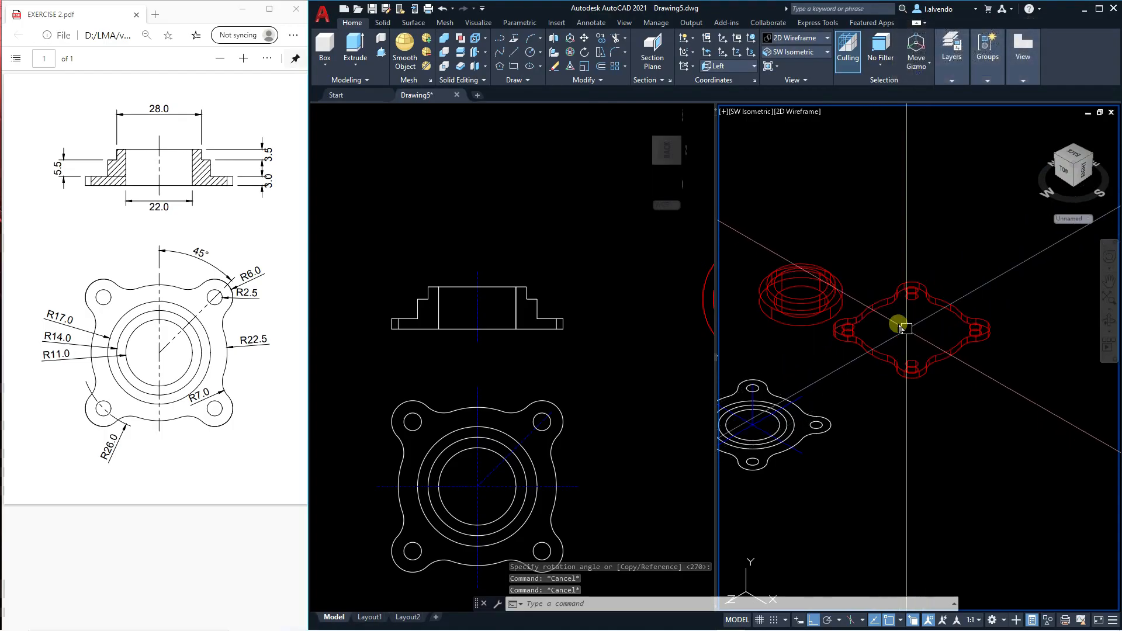
middle_click_drag(917, 348, 963, 325)
key("Escape")
middle_click_drag(958, 407, 979, 389)
scroll(830, 387, "up", 2)
left_click(827, 386)
left_click(792, 389)
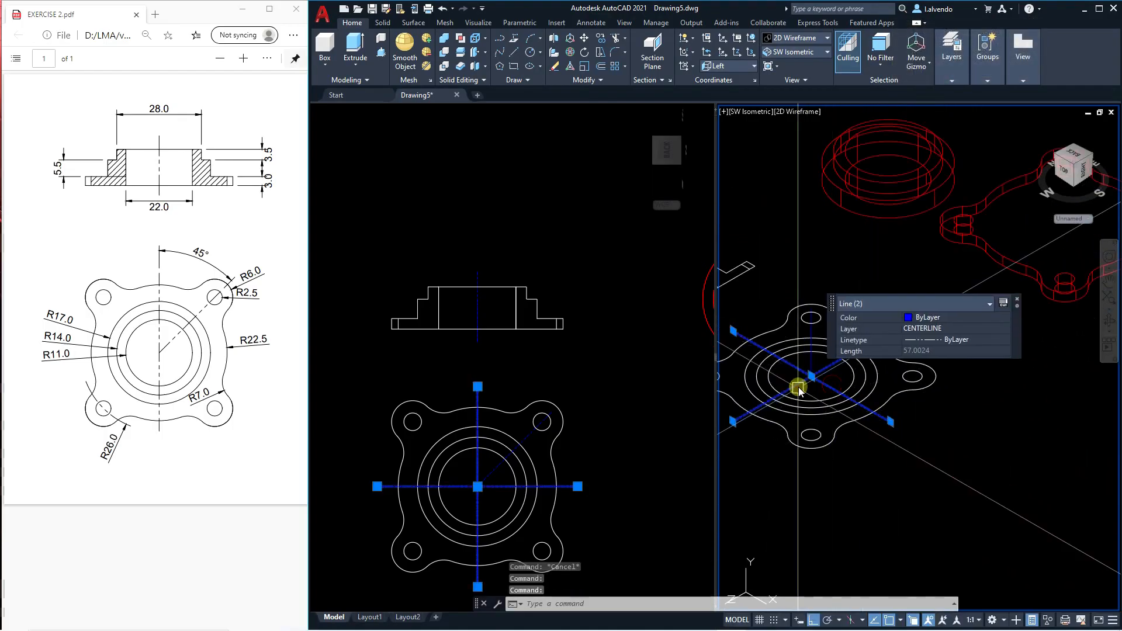
key("Escape")
scroll(818, 380, "up", 3)
left_click(799, 358)
scroll(798, 390, "down", 3)
scroll(796, 364, "up", 2)
key("Escape")
left_click(796, 359)
middle_click_drag(798, 391, 836, 368)
key("Escape")
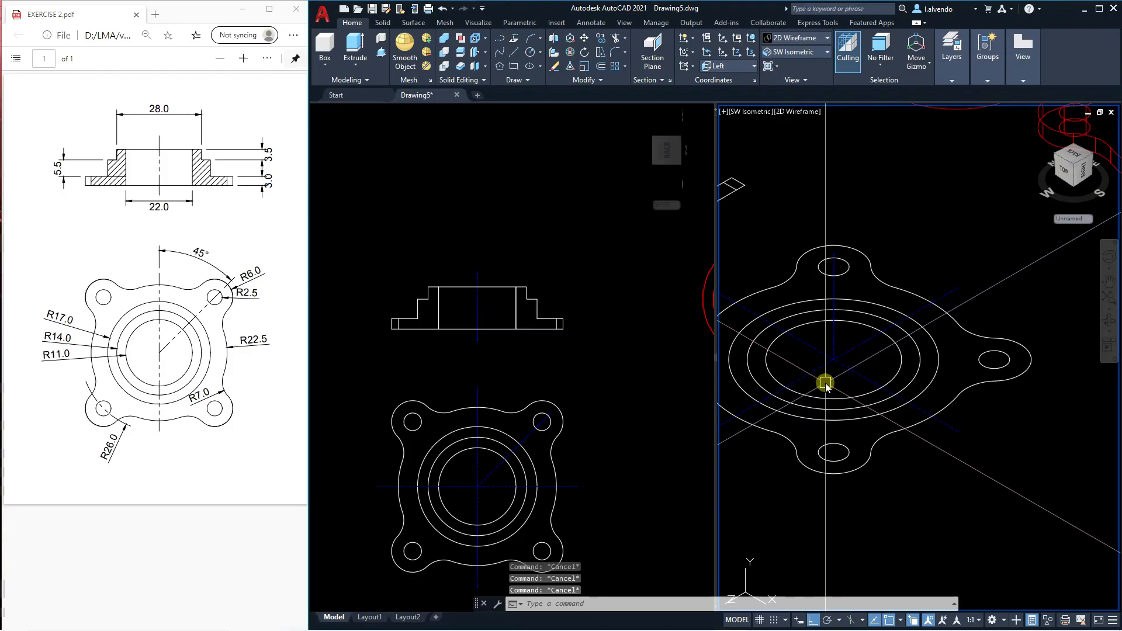
Copy the diagonal centreline of the flange's top view onto the extruded plate, using the matching edge point of the front lobe as reference.
type("co")
key("Return")
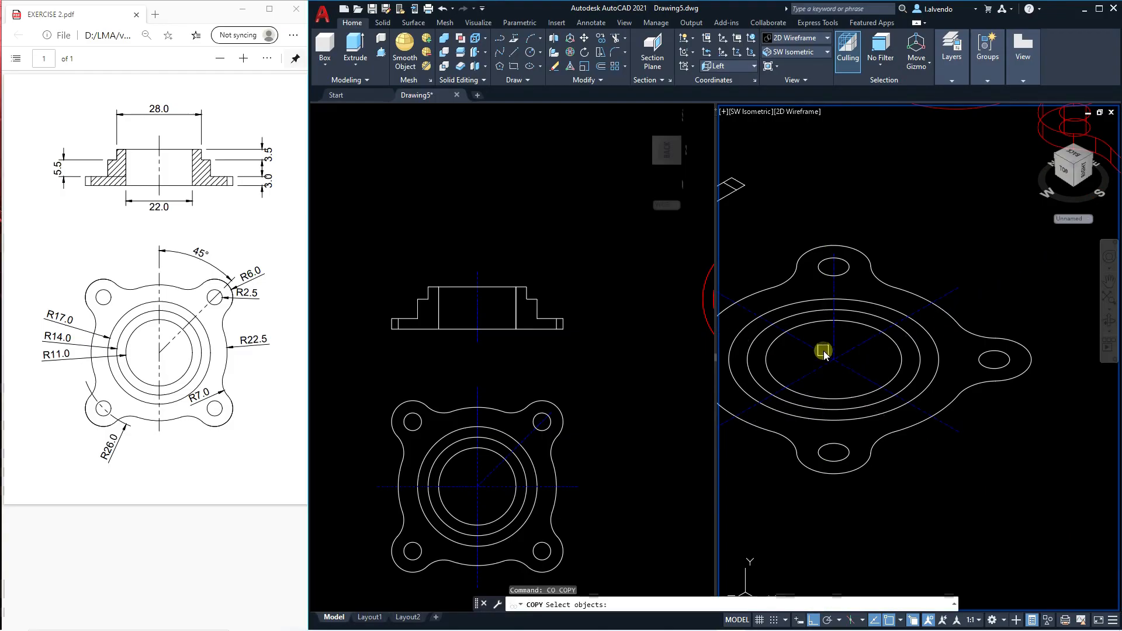
scroll(835, 470, "up", 4)
key("Return")
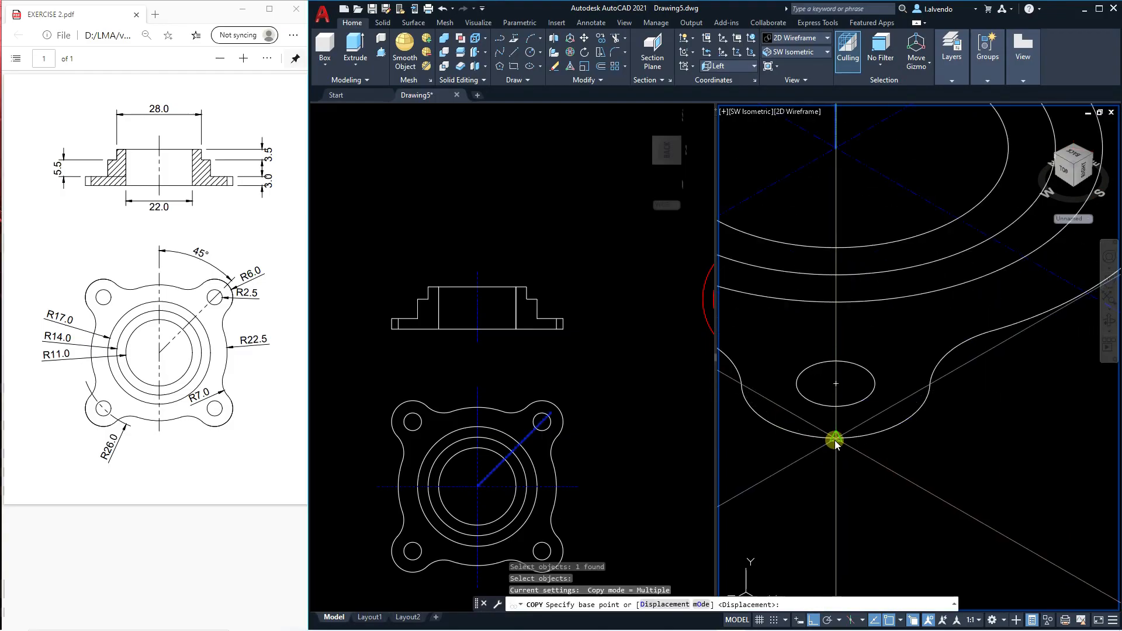
left_click(836, 440)
scroll(801, 470, "down", 4)
scroll(801, 469, "up", 5)
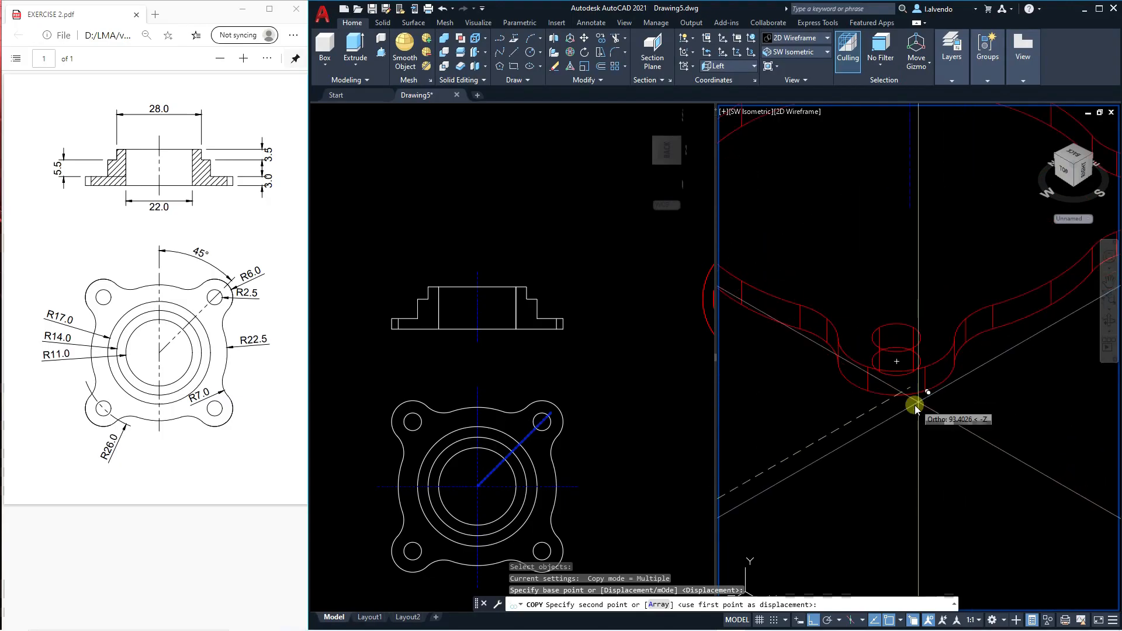
left_click(890, 397)
key("Escape")
scroll(893, 399, "down", 3)
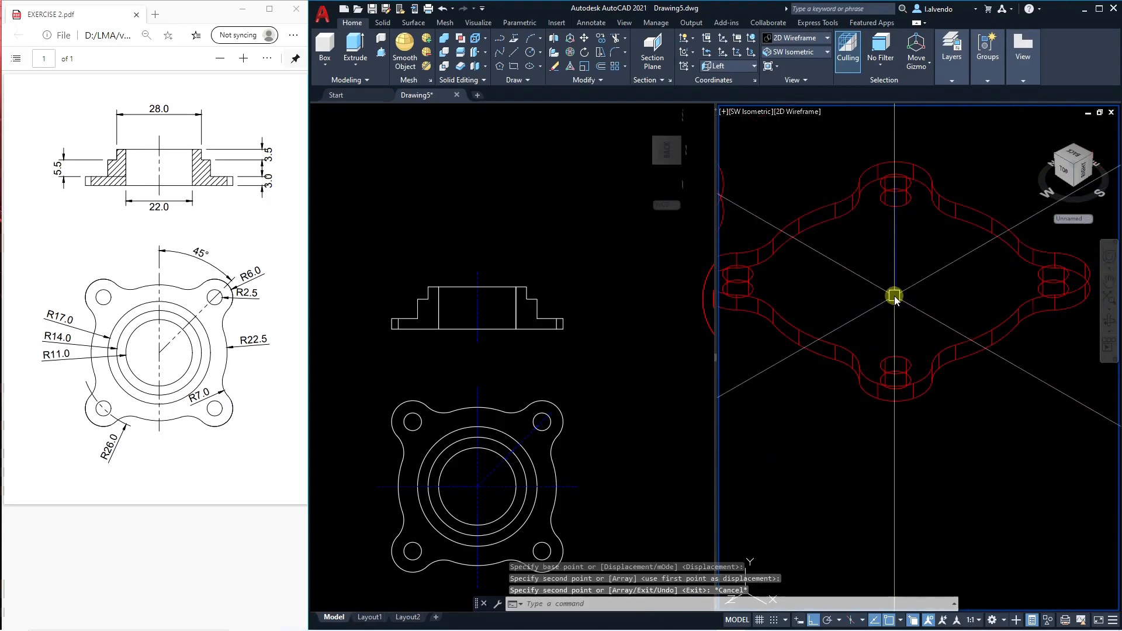
left_click(898, 292)
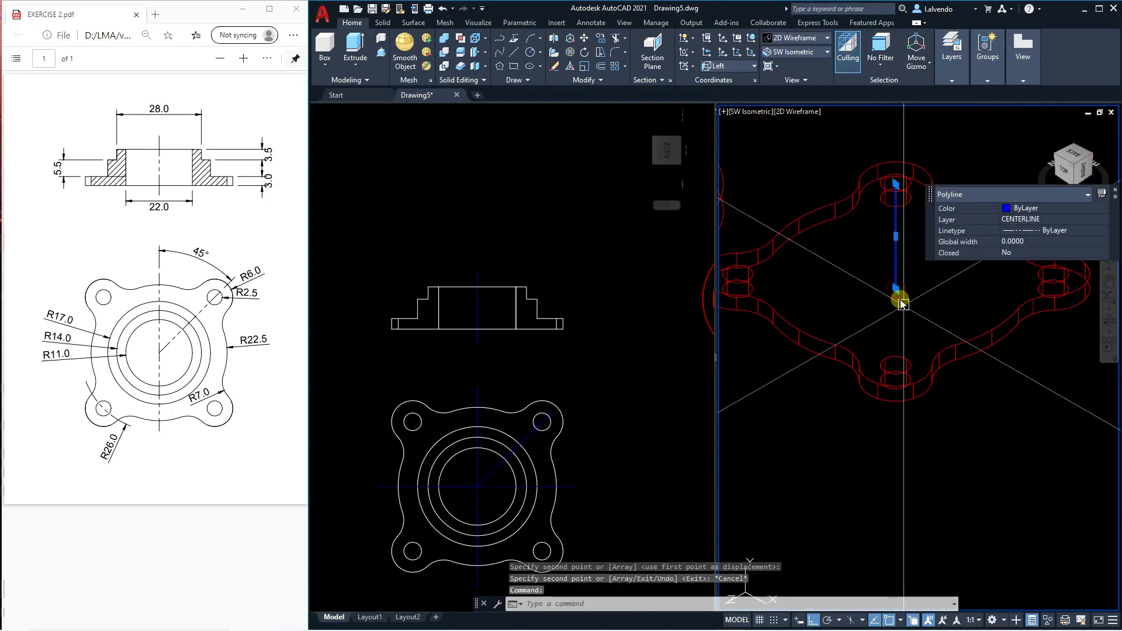
scroll(907, 297, "down", 6)
scroll(907, 297, "up", 4)
middle_click_drag(918, 317, 928, 330)
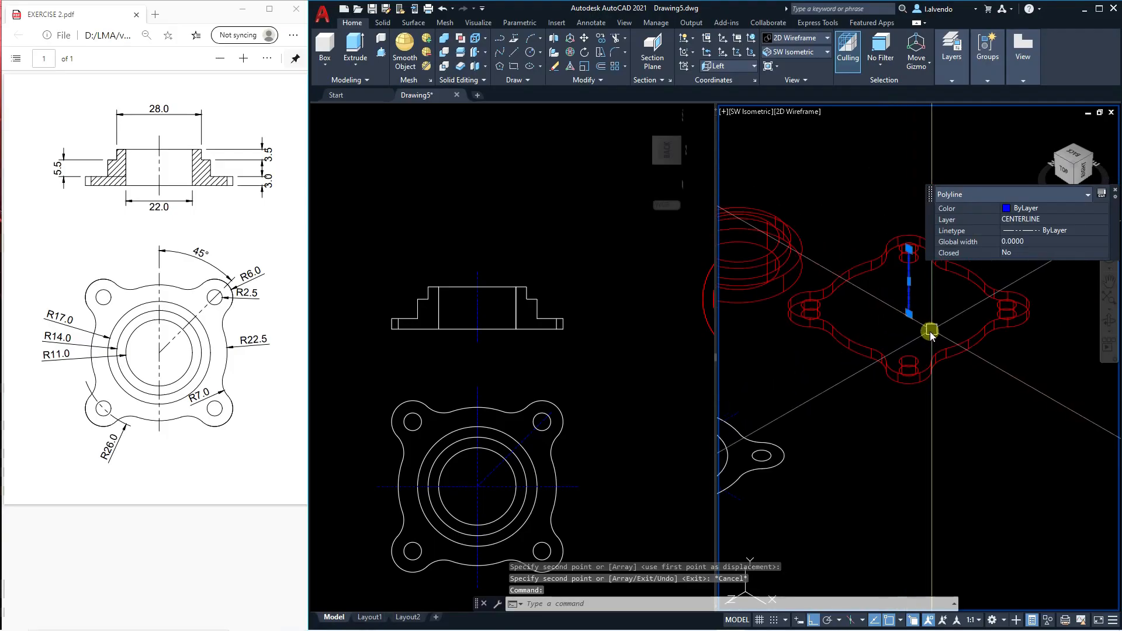
scroll(930, 332, "down", 2)
key("Escape")
key("Escape")
key("Escape")
scroll(819, 306, "up", 3)
scroll(797, 326, "down", 2)
scroll(801, 366, "up", 2)
Move the hub from its bottom centre to the inner end of the copied centreline at the plate's centre.
type("m")
key("Return")
left_click(803, 325)
scroll(812, 358, "up", 2)
key("Return")
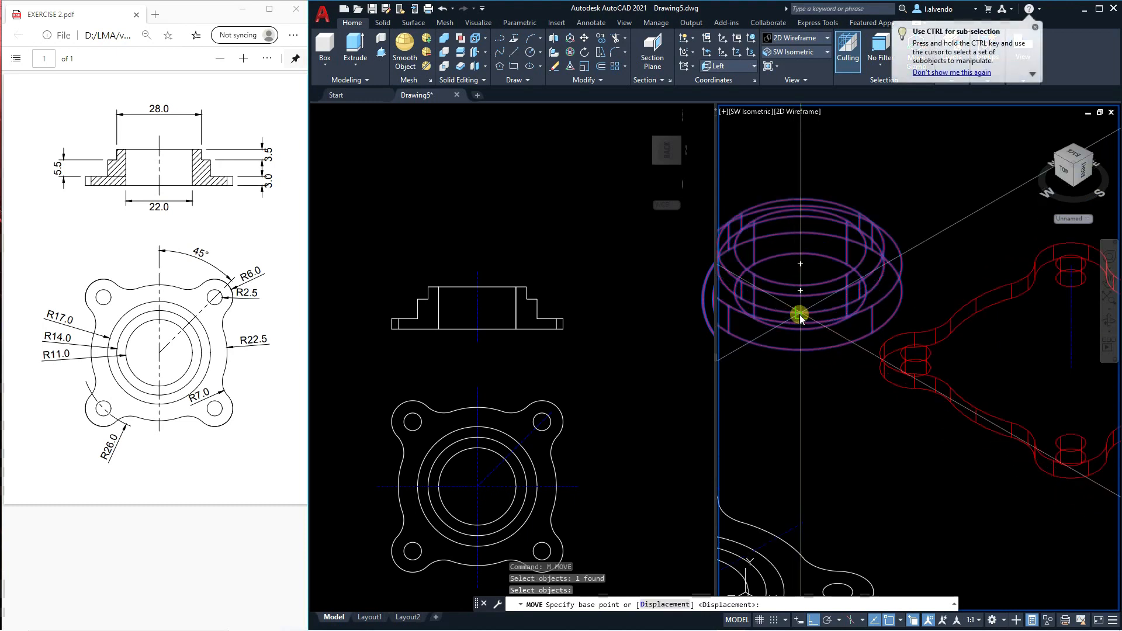
scroll(807, 291, "up", 3)
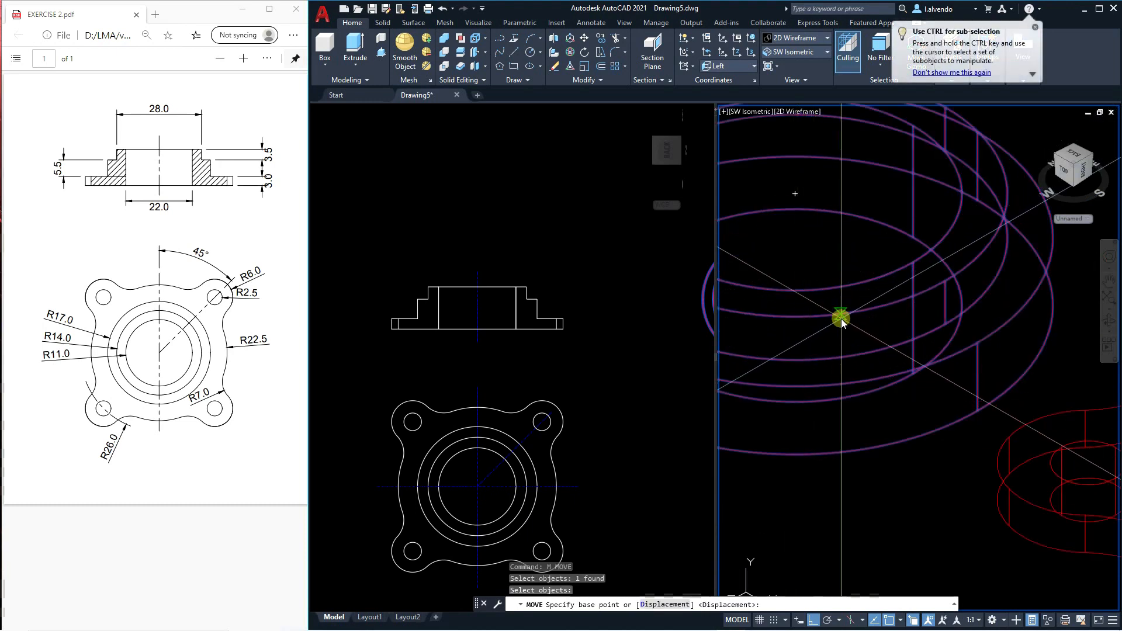
scroll(815, 327, "down", 3)
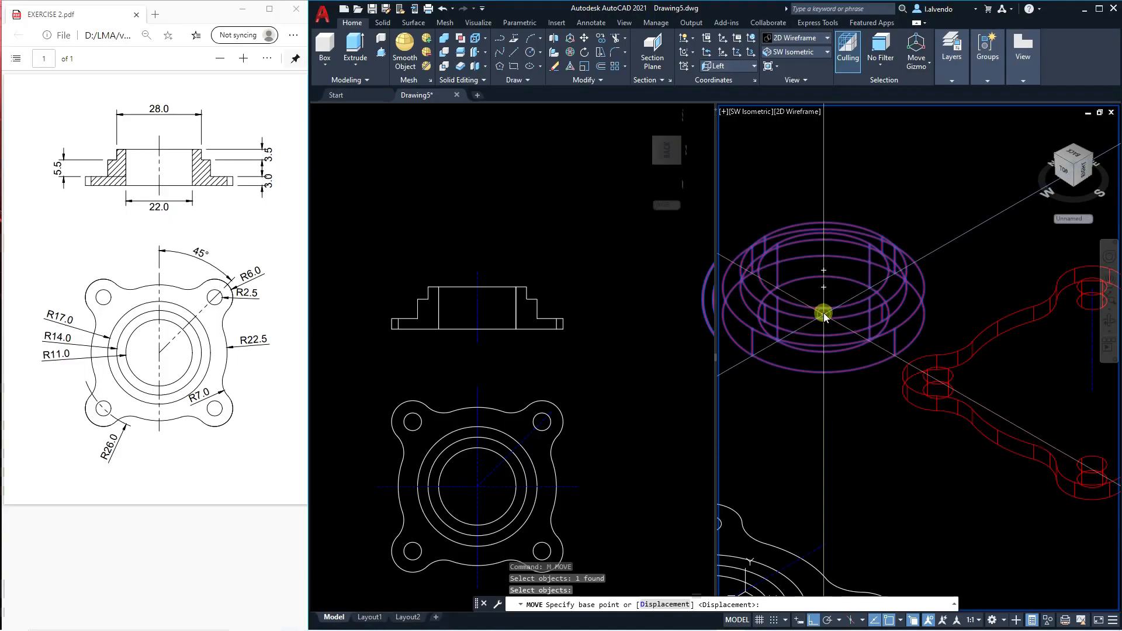
left_click(824, 314)
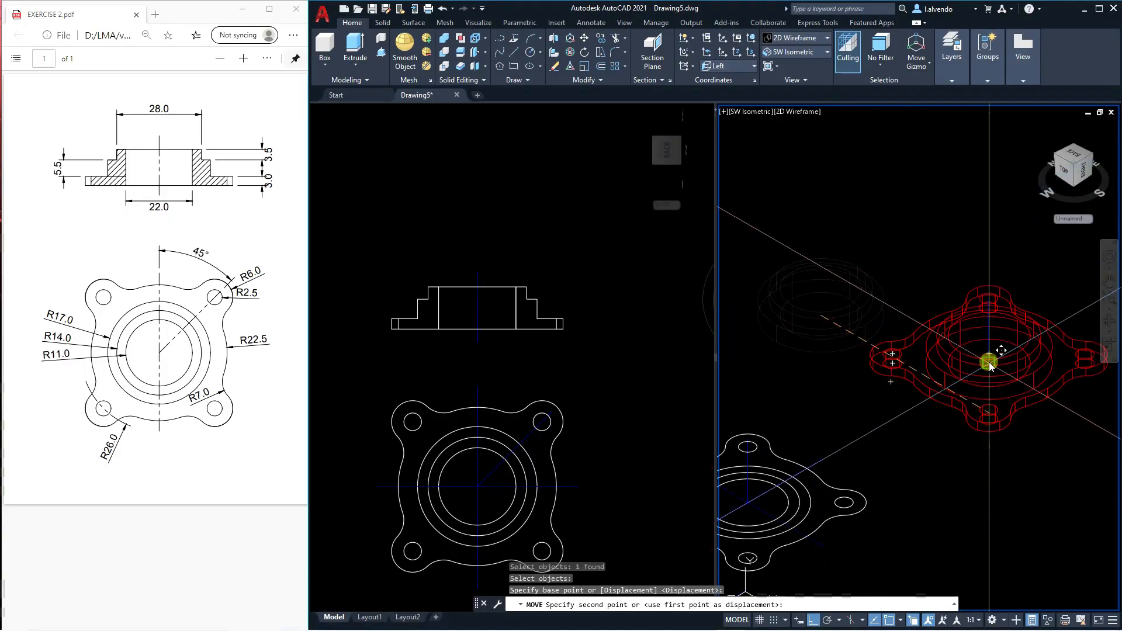
scroll(988, 360, "up", 5)
key("Escape")
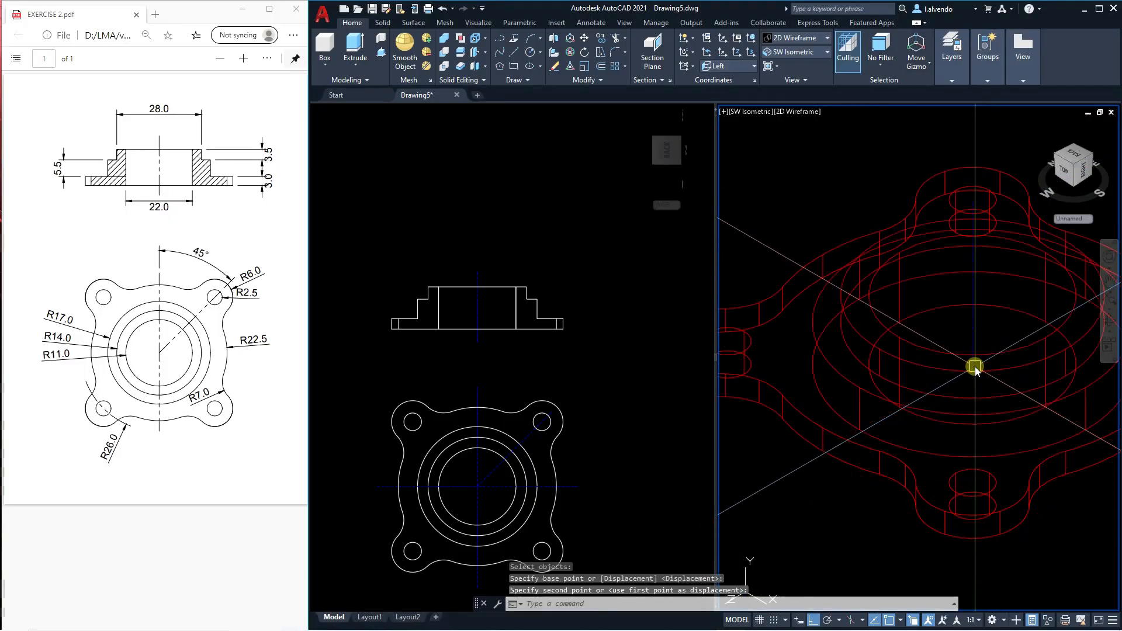
key("Escape")
Erase the copied centreline inside the plate.
left_click(967, 334)
type("e")
key("space")
key("Escape")
middle_click_drag(997, 228, 959, 253)
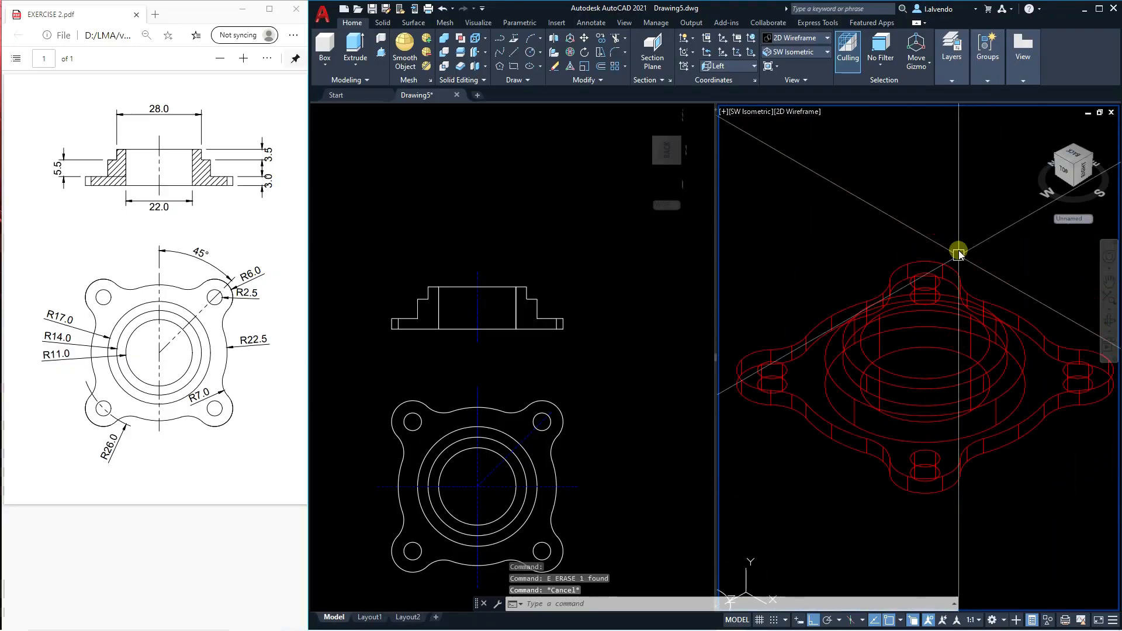
key("Escape")
Restore the isometric viewport's coordinate system to World.
left_click(734, 69)
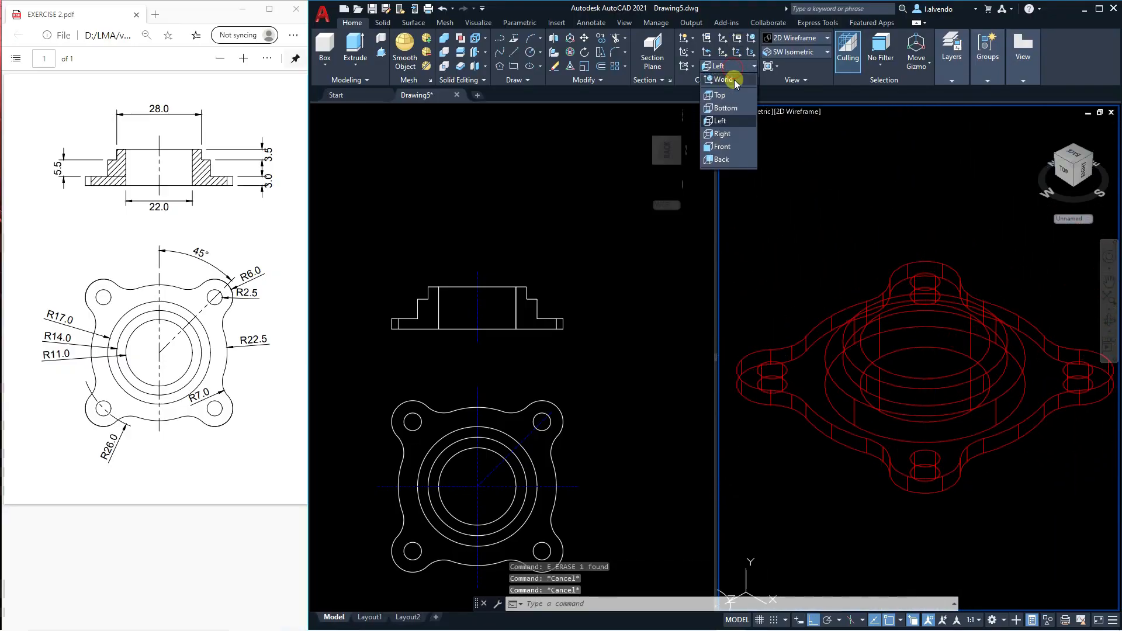
left_click(734, 80)
middle_click_drag(982, 259, 978, 281)
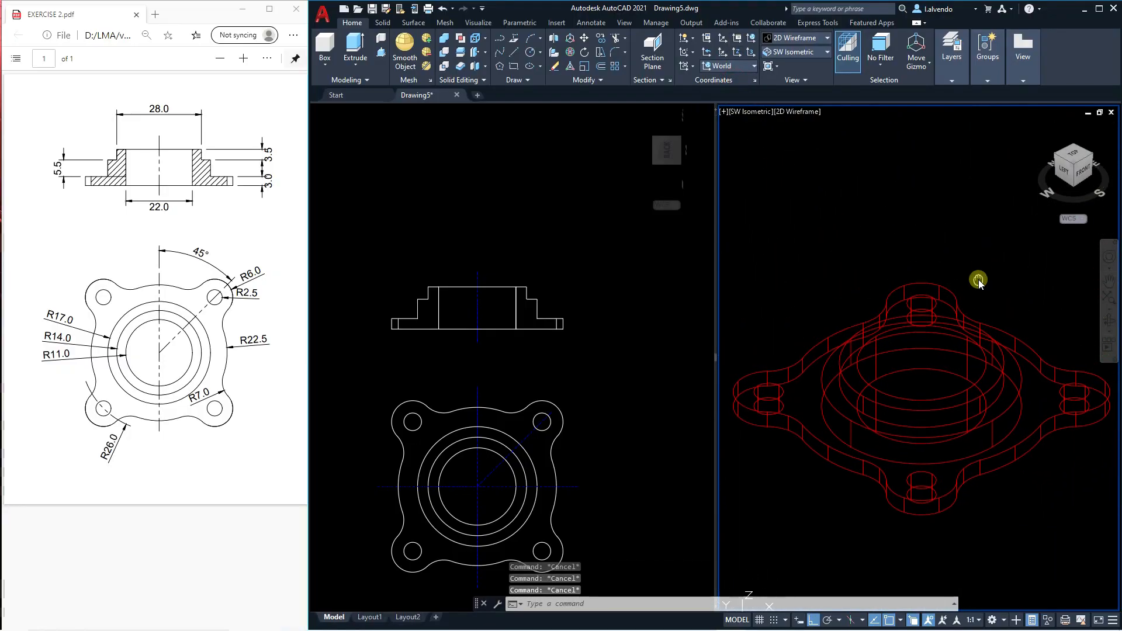
Examine how the hub sits relative to the plate in front view, comparing it with the dimensioned section view.
left_click(1086, 171)
scroll(1001, 356, "up", 3)
left_click(995, 366)
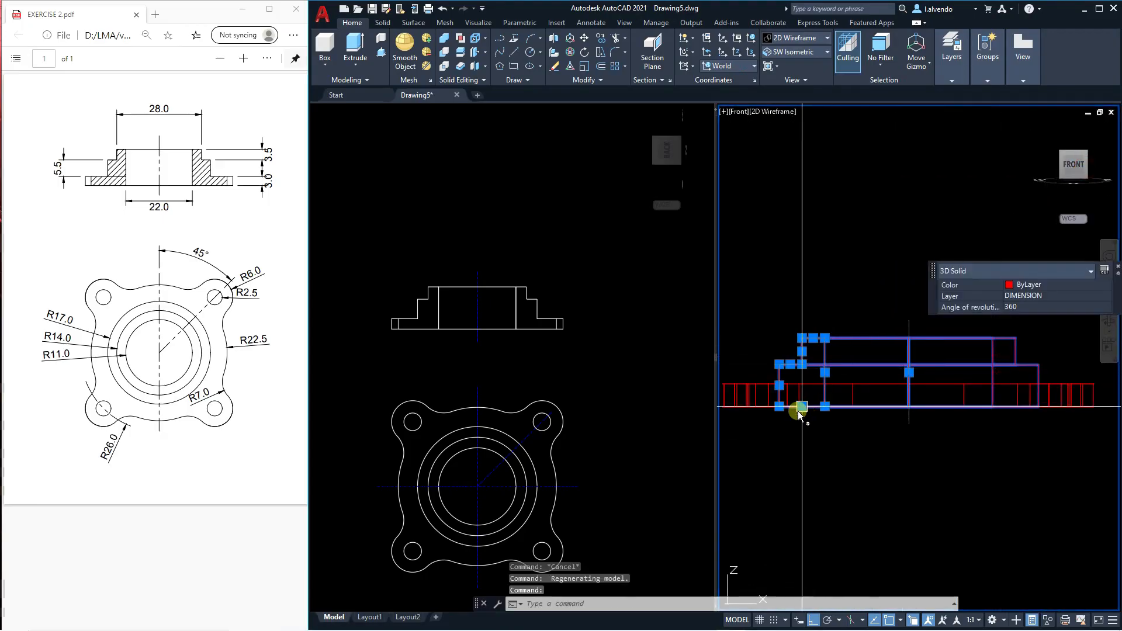
scroll(801, 410, "up", 5)
left_click(584, 394)
scroll(584, 394, "up", 4)
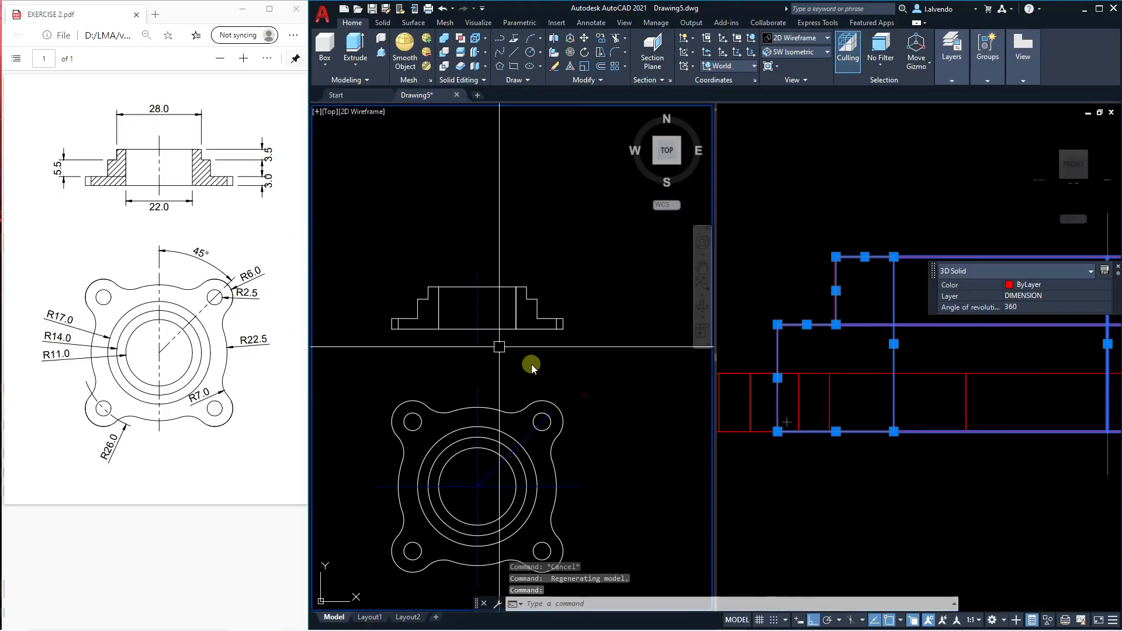
scroll(509, 326, "down", 8)
scroll(432, 337, "up", 6)
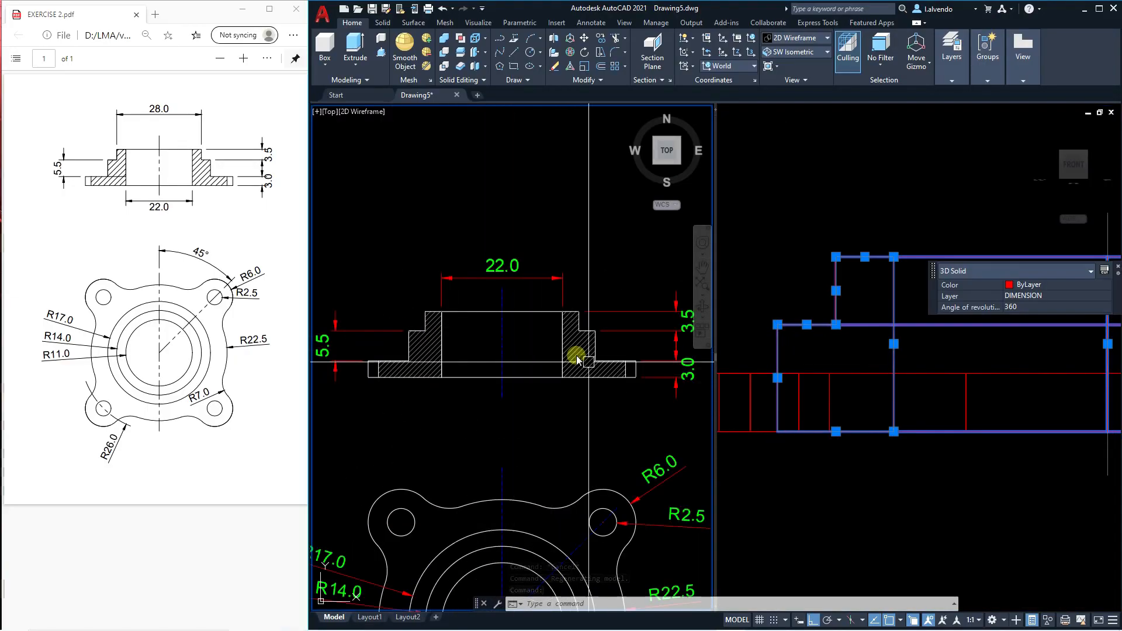
left_click(957, 483)
key("Escape")
key("Escape")
key("Escape")
scroll(860, 466, "down", 6)
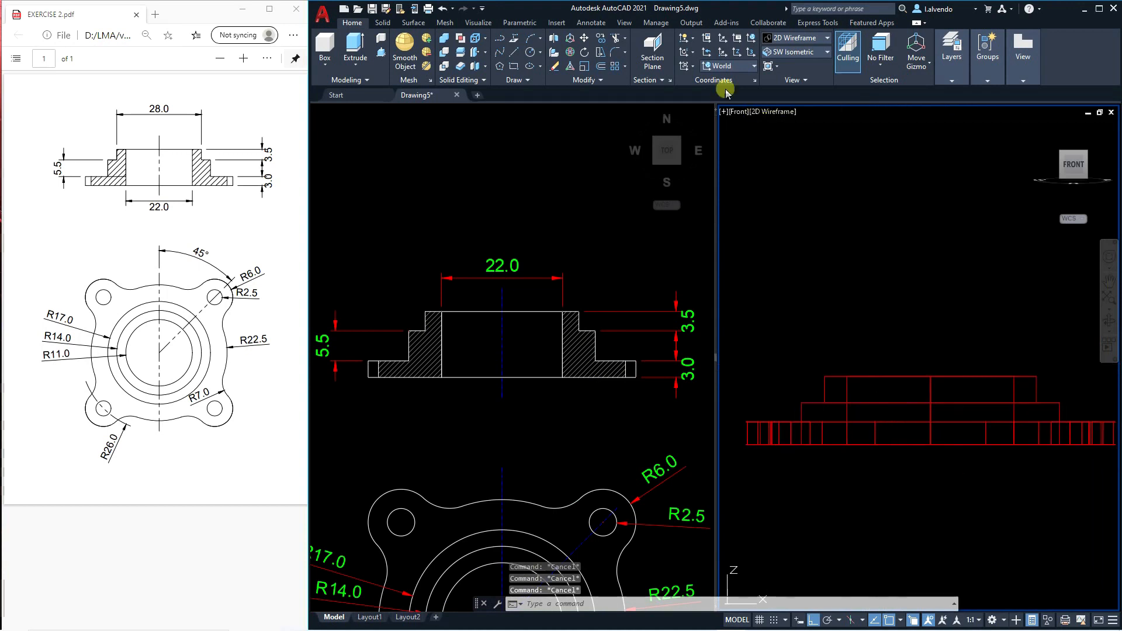
Set the coordinate system to Front and move the hub up so its base rests on the plate's top face.
left_click(739, 66)
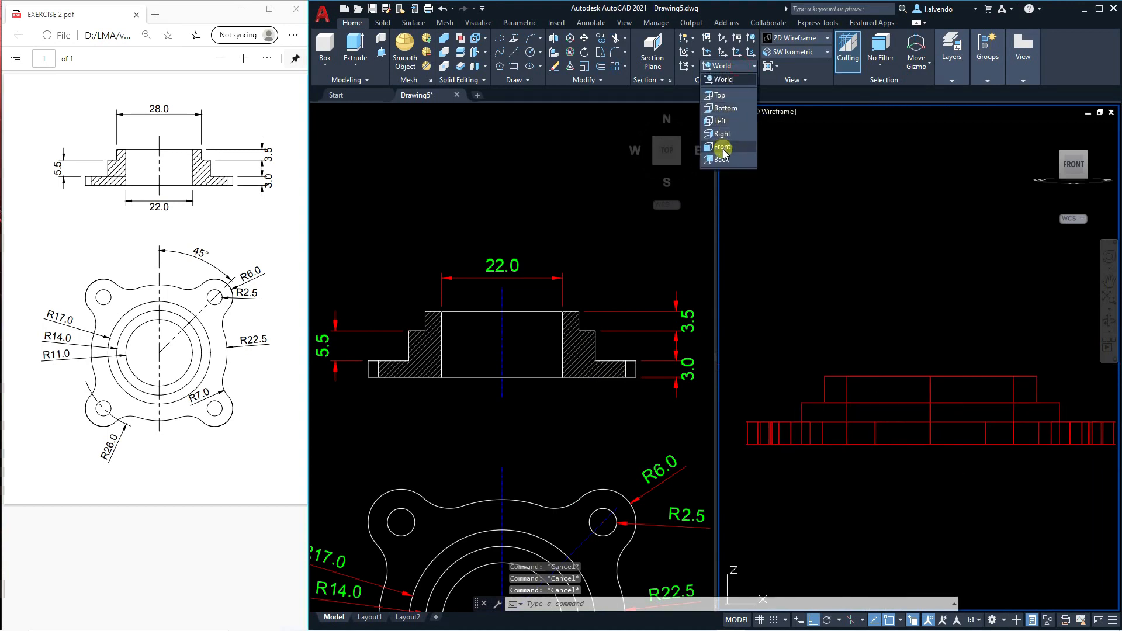
left_click(725, 146)
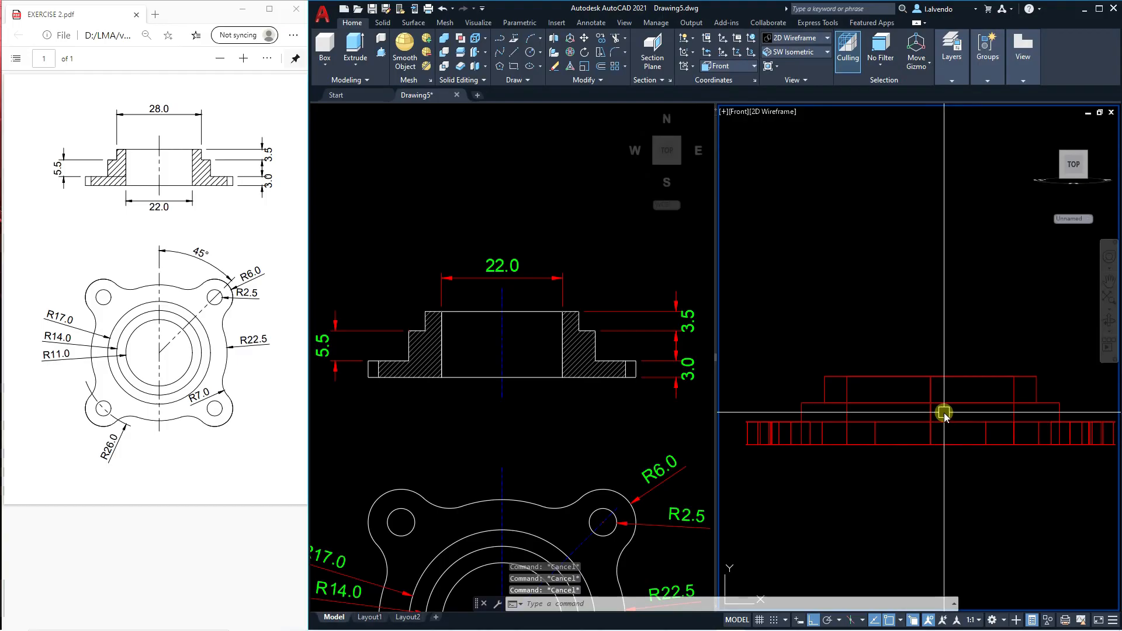
type("M")
key("Return")
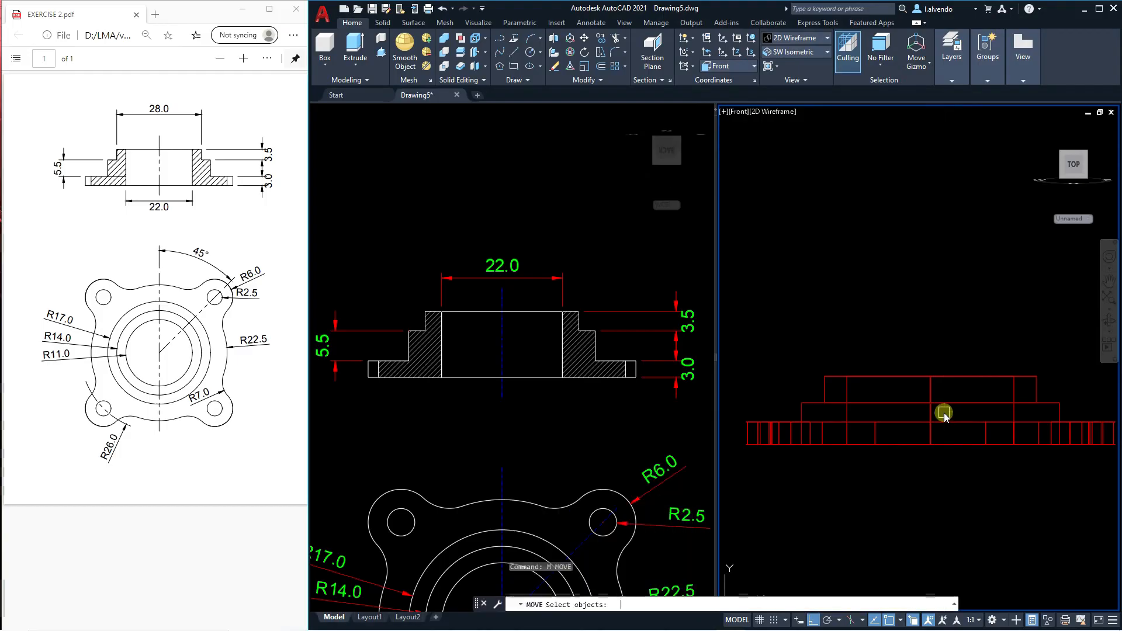
left_click(884, 375)
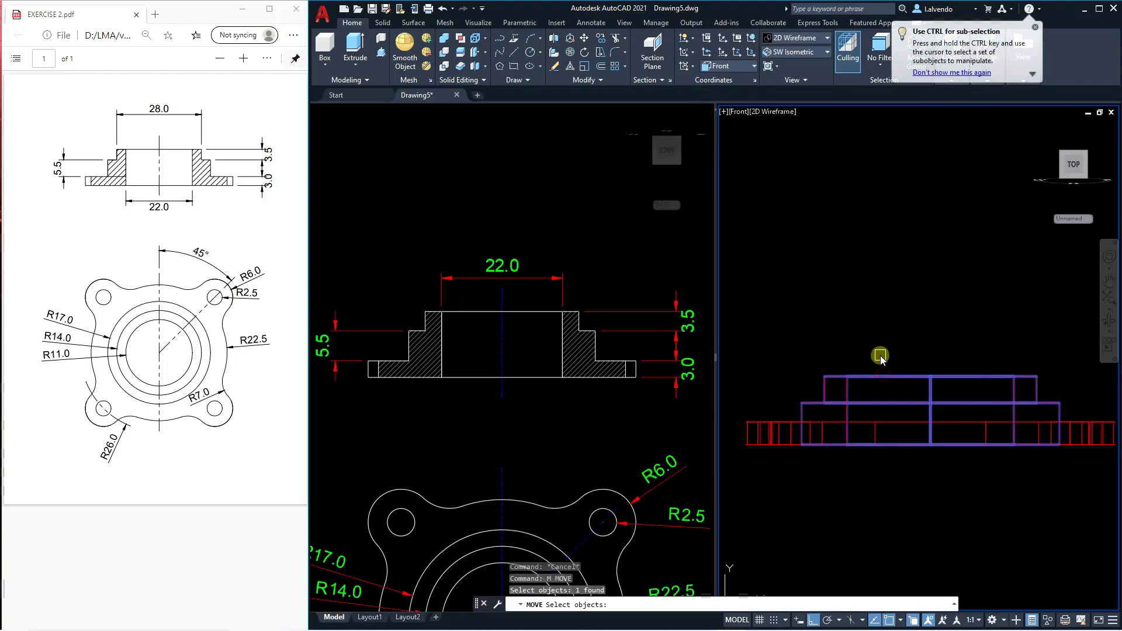
key("Return")
left_click(880, 358)
key("Escape")
key("Escape")
key("Escape")
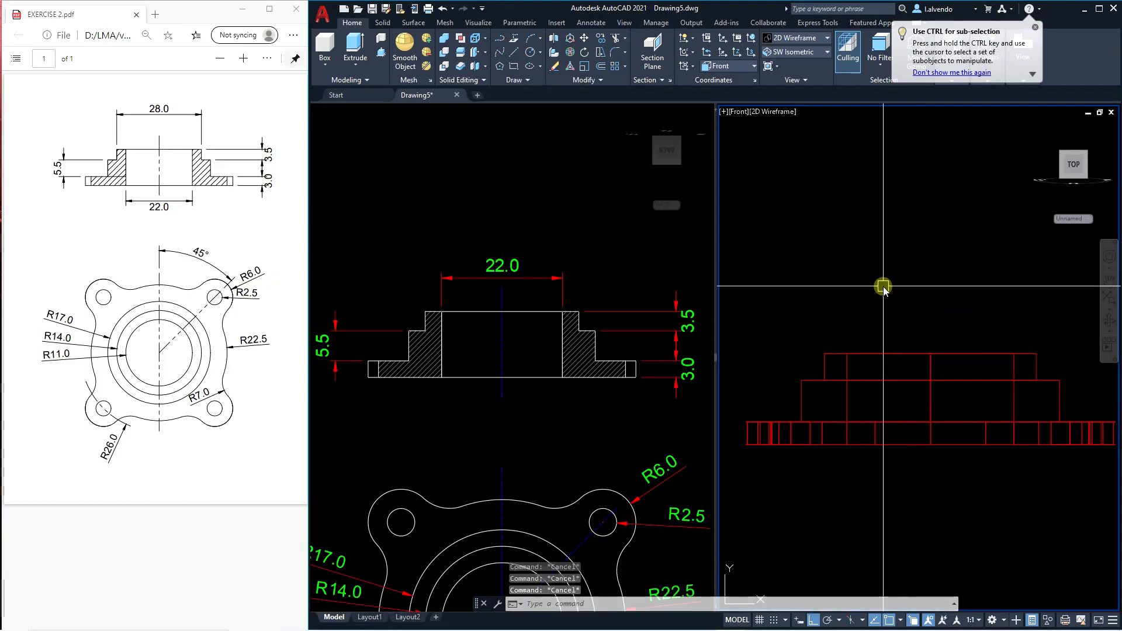
Restore the World coordinate system and return the model viewport to the SW Isometric view.
left_click(728, 66)
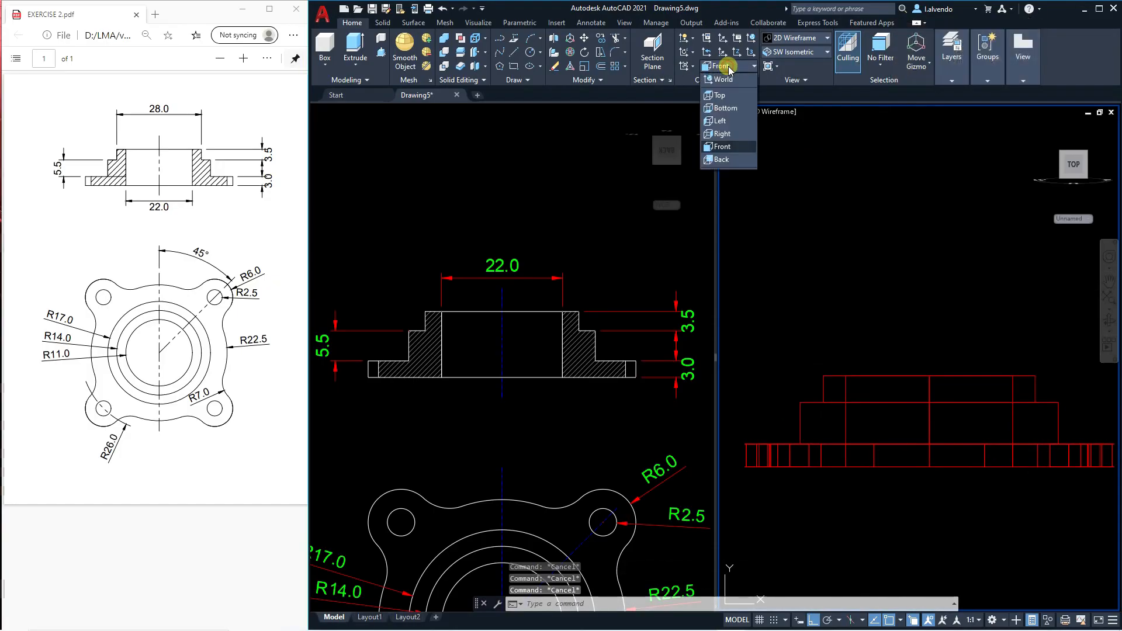
left_click(723, 79)
left_click(810, 54)
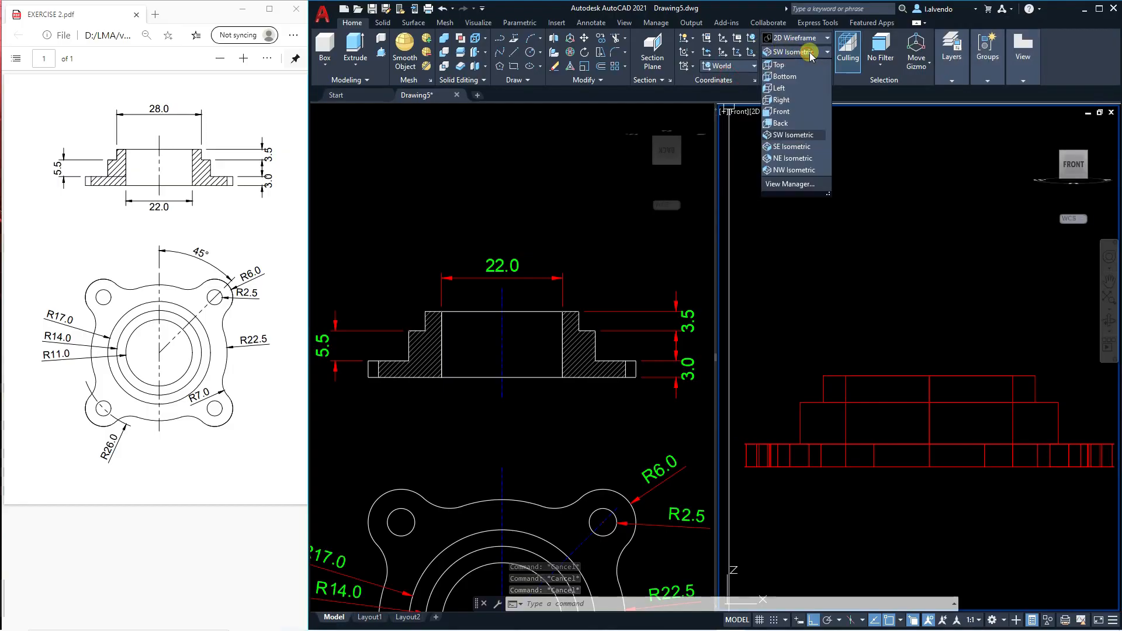
left_click(799, 139)
middle_click_drag(1015, 393, 895, 413)
scroll(976, 326, "up", 5)
middle_click_drag(950, 383, 956, 392)
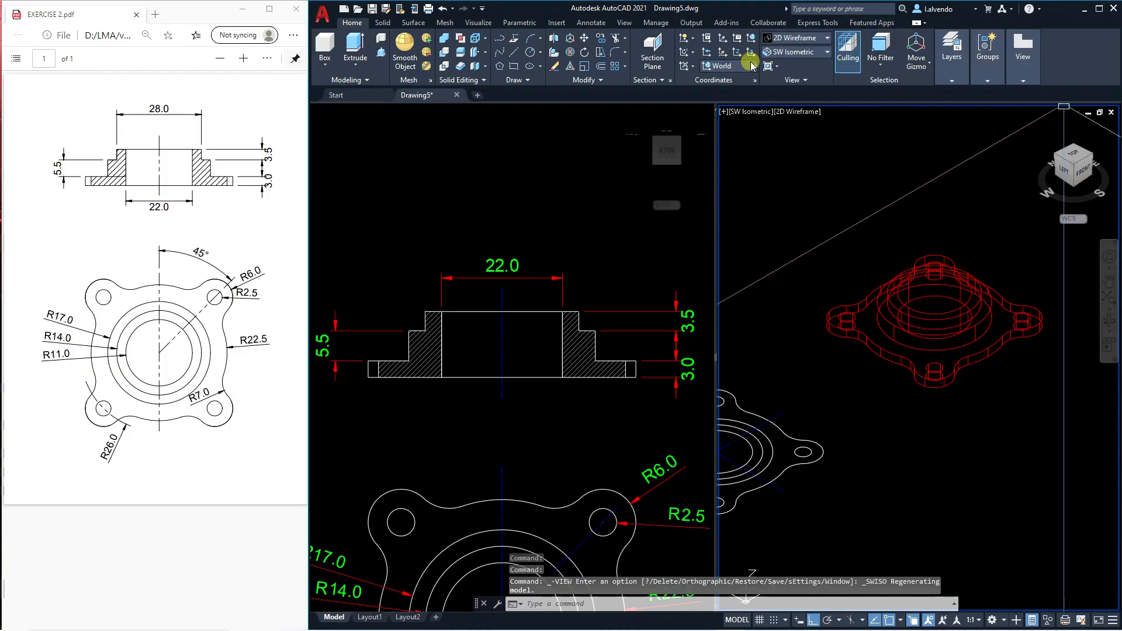
Display the model in the Realistic visual style and examine the plate inside the hub's bore against the 2D top view.
left_click(796, 41)
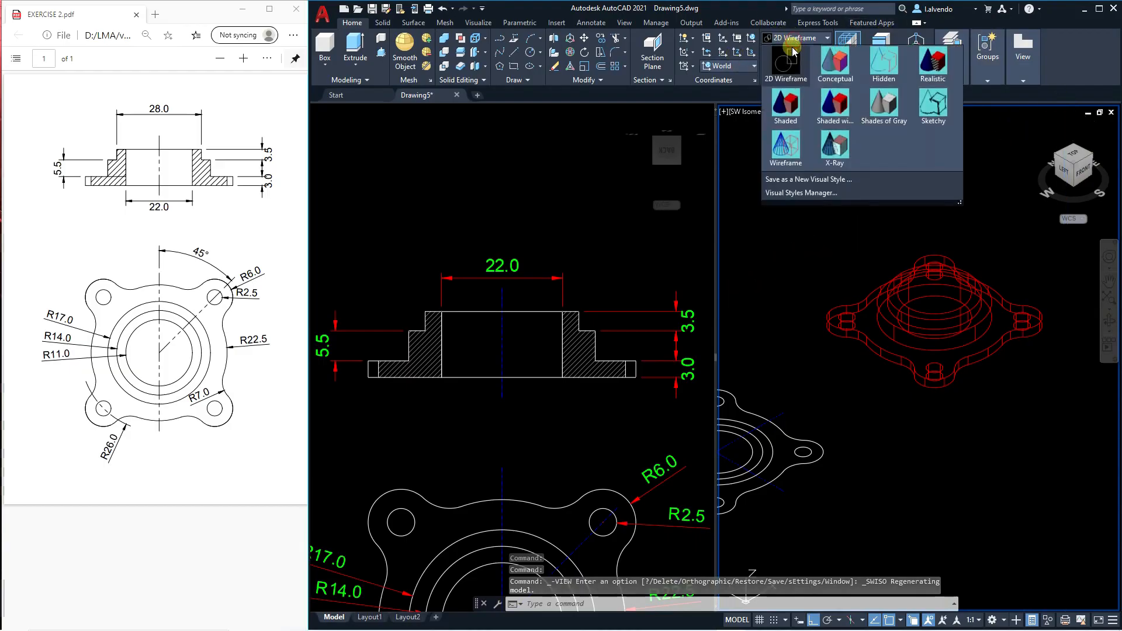
left_click(934, 71)
scroll(946, 308, "up", 5)
left_click(897, 320)
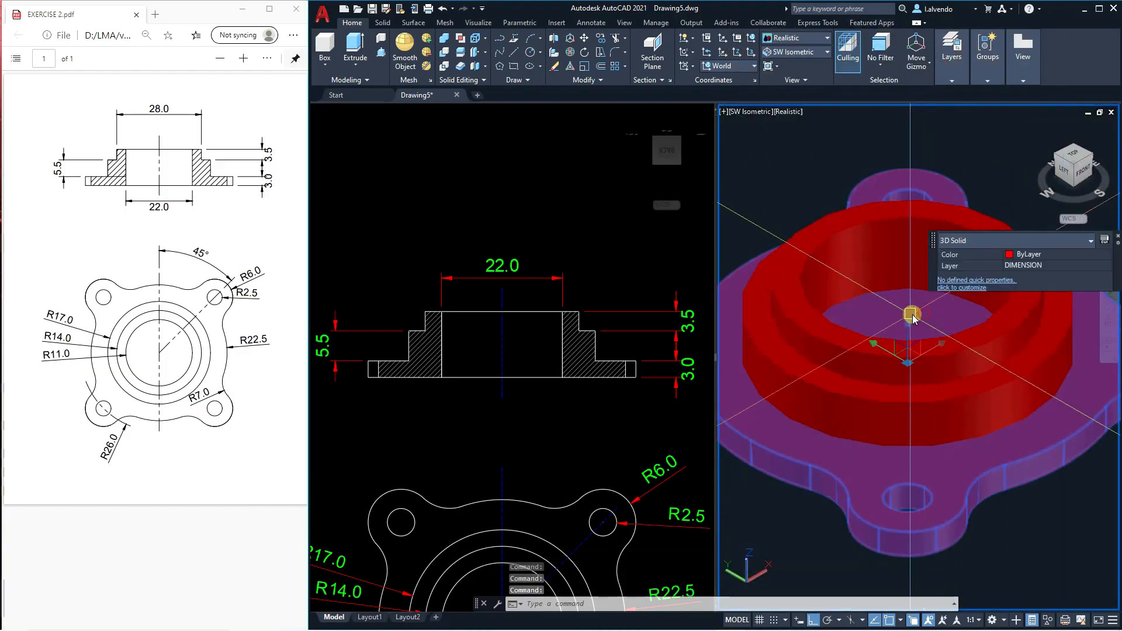
scroll(913, 338, "down", 6)
middle_click_drag(843, 441, 938, 420)
scroll(887, 411, "up", 2)
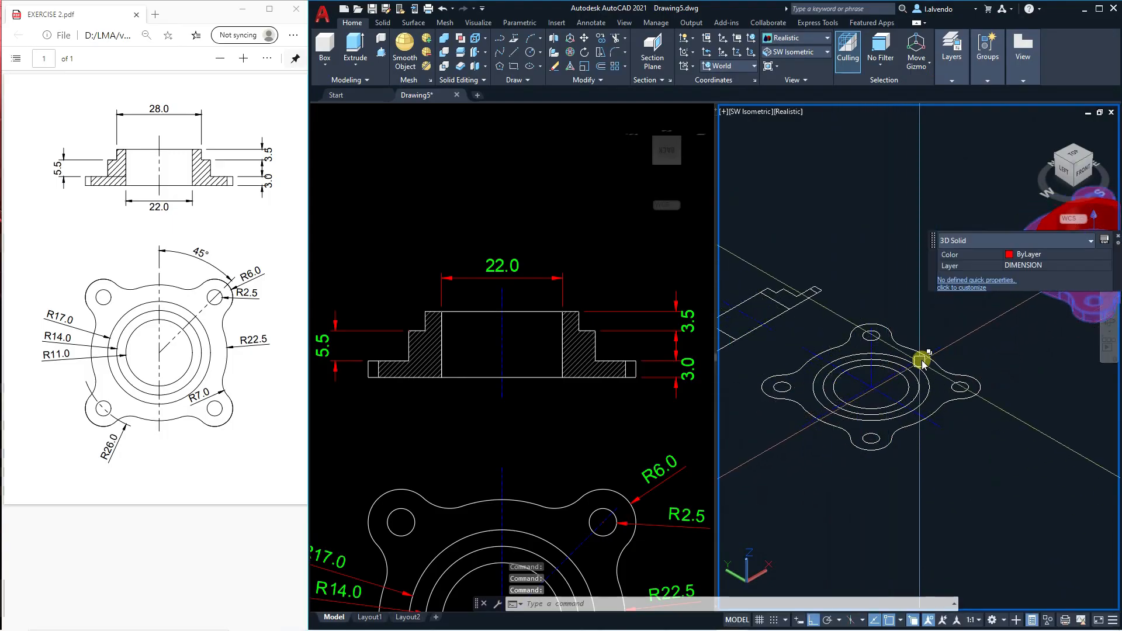
middle_click_drag(933, 401, 891, 413)
key("Escape")
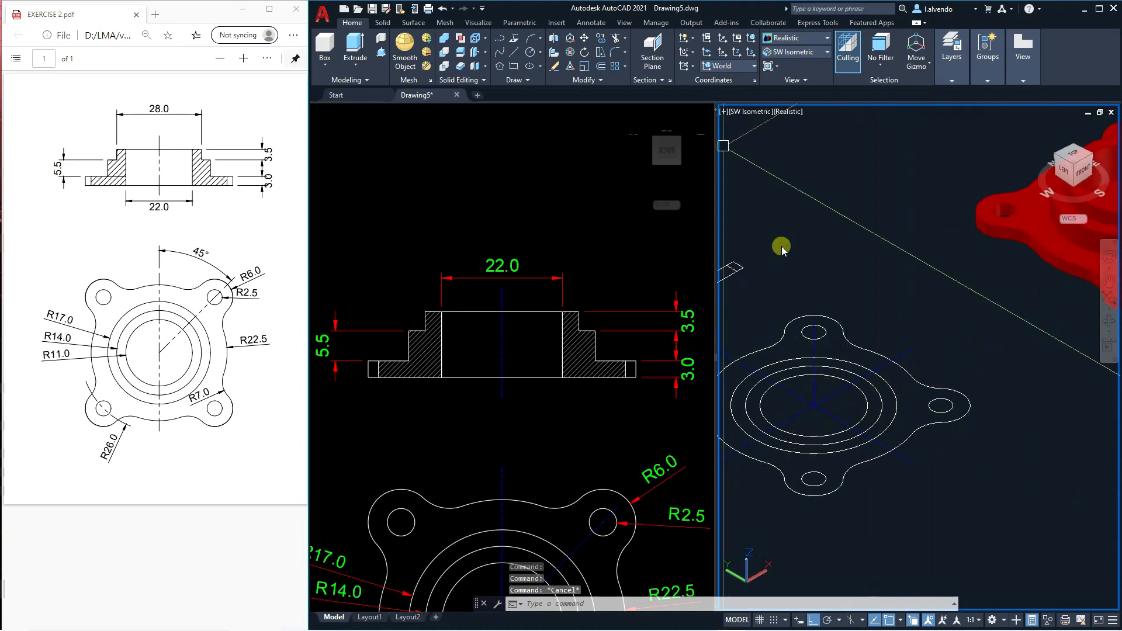
Return to 2D Wireframe and copy the top view's inner bore circle onto the plate solid, using the matching front lobe point as reference.
left_click(800, 38)
left_click(787, 65)
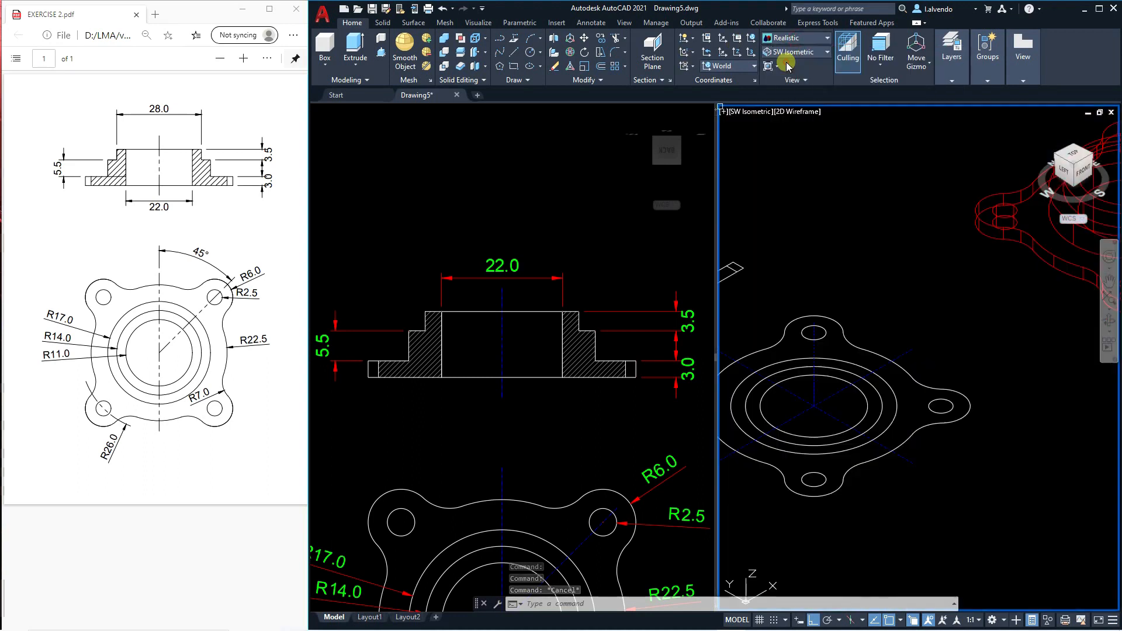
type("co")
key("Return")
left_click(869, 381)
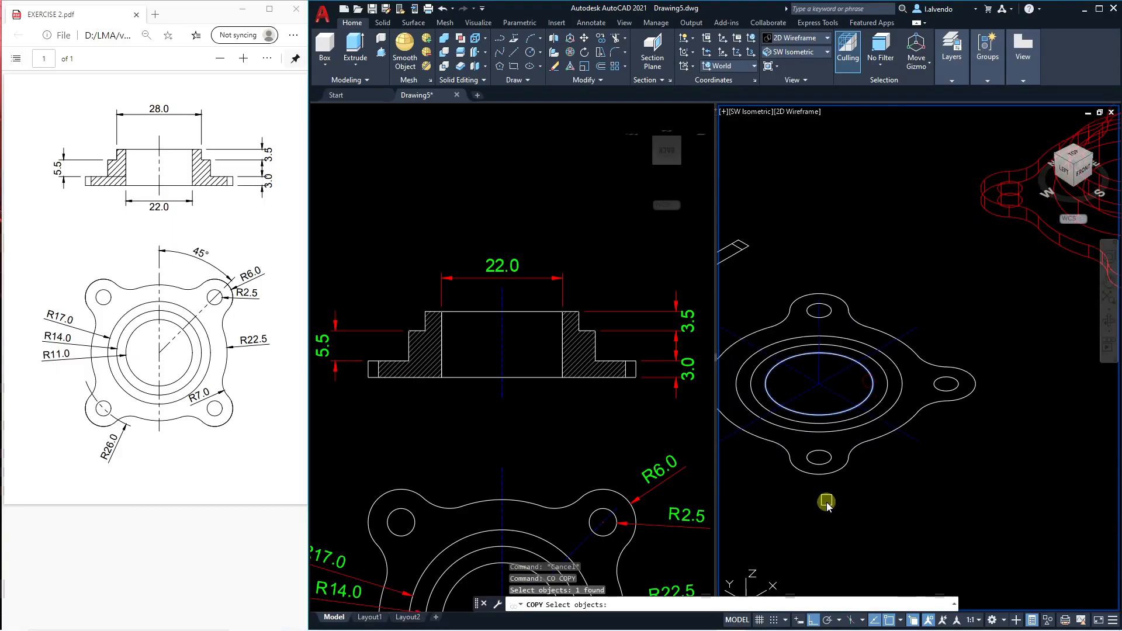
scroll(828, 504, "up", 2)
key("Return")
left_click(815, 462)
scroll(814, 462, "down", 4)
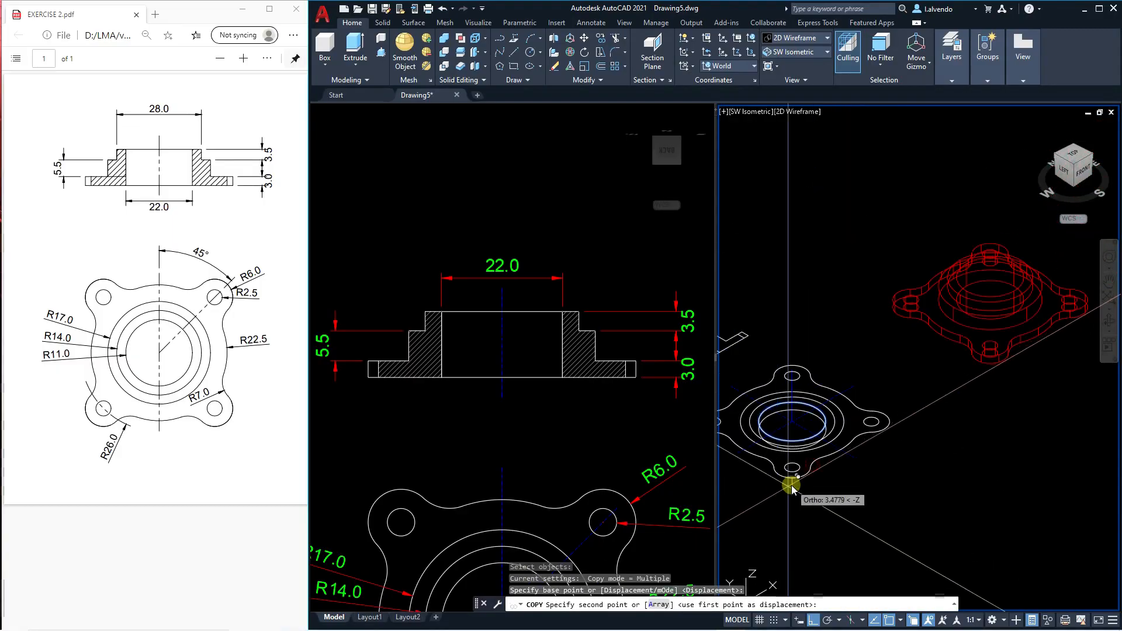
scroll(993, 377, "up", 5)
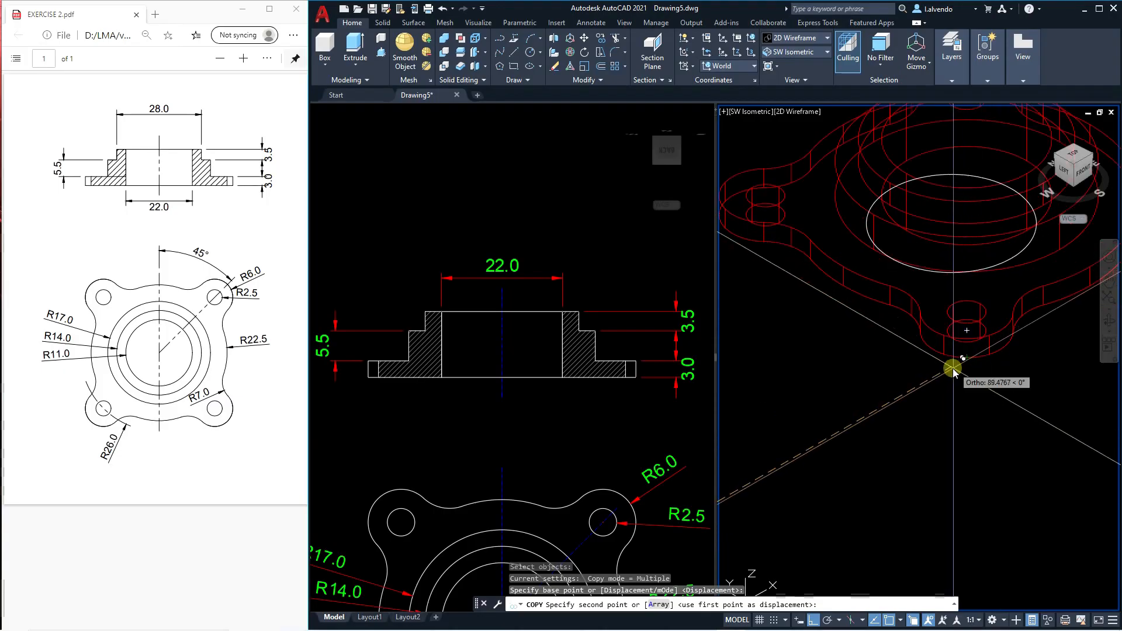
left_click(967, 358)
key("Escape")
middle_click_drag(1015, 357, 963, 419)
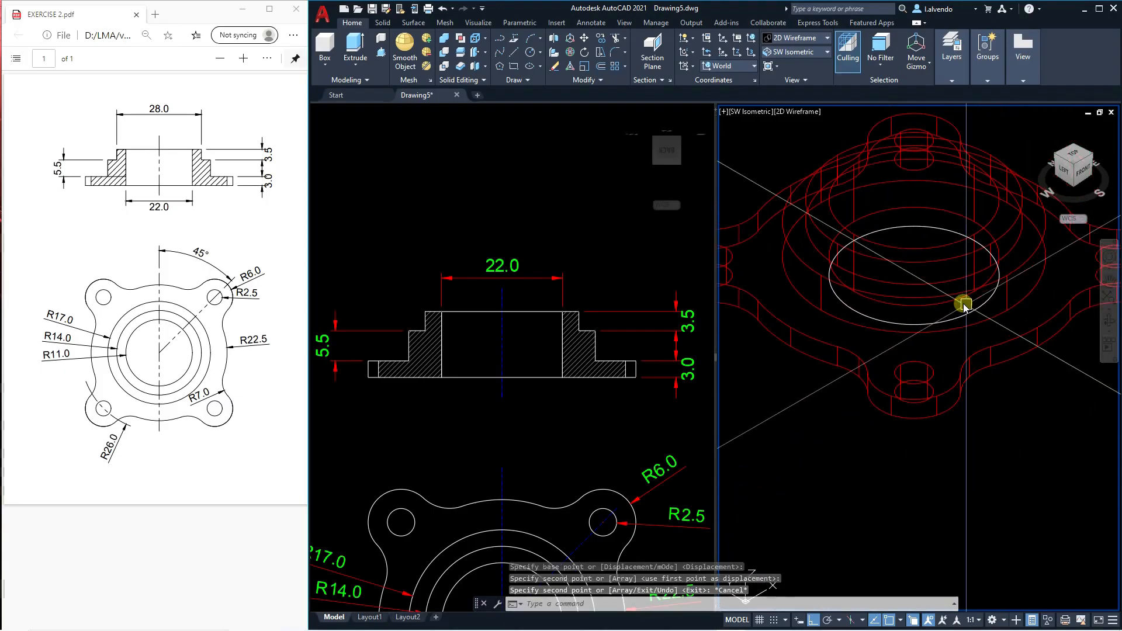
Extrude the copied bore circle upward into a cylinder extending well above the hub.
left_click(964, 306)
key("Escape")
type("EXT")
key("Return")
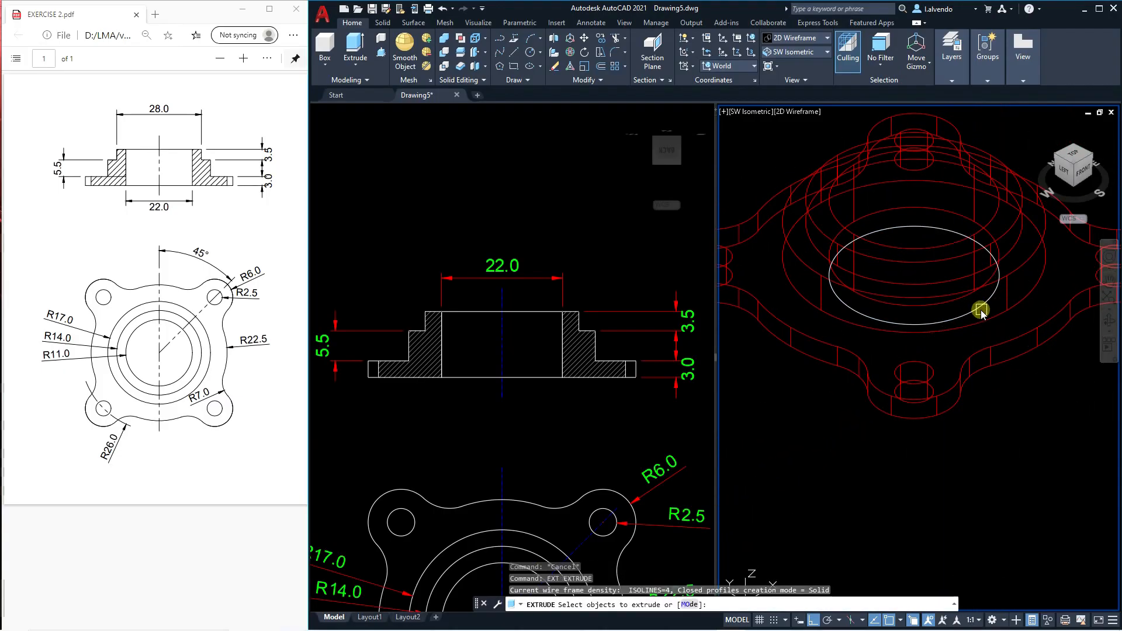
left_click(981, 311)
scroll(929, 340, "down", 5)
key("Return")
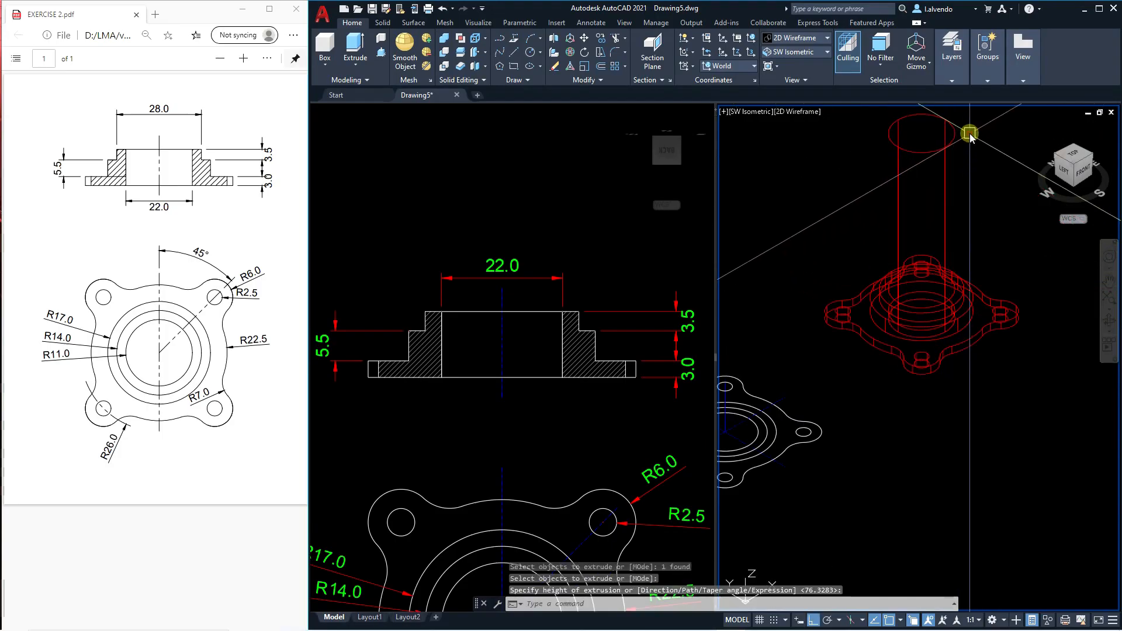
left_click(969, 134)
key("Escape")
Move the extruded cylinder vertically down so it passes completely through the plate.
type("M")
key("Return")
left_click(960, 192)
left_click(934, 188)
key("Return")
left_click(974, 197)
key("Escape")
key("Escape")
key("Escape")
scroll(994, 344, "down", 3)
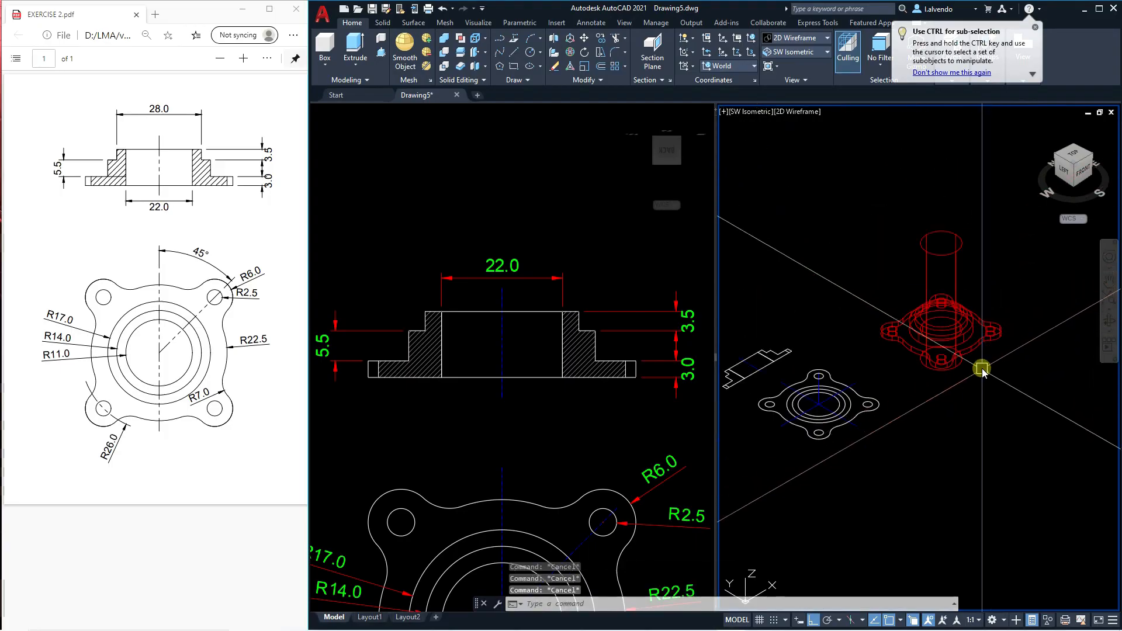
Subtract the cylinder from the plate to cut the central bore.
type("SU")
key("Return")
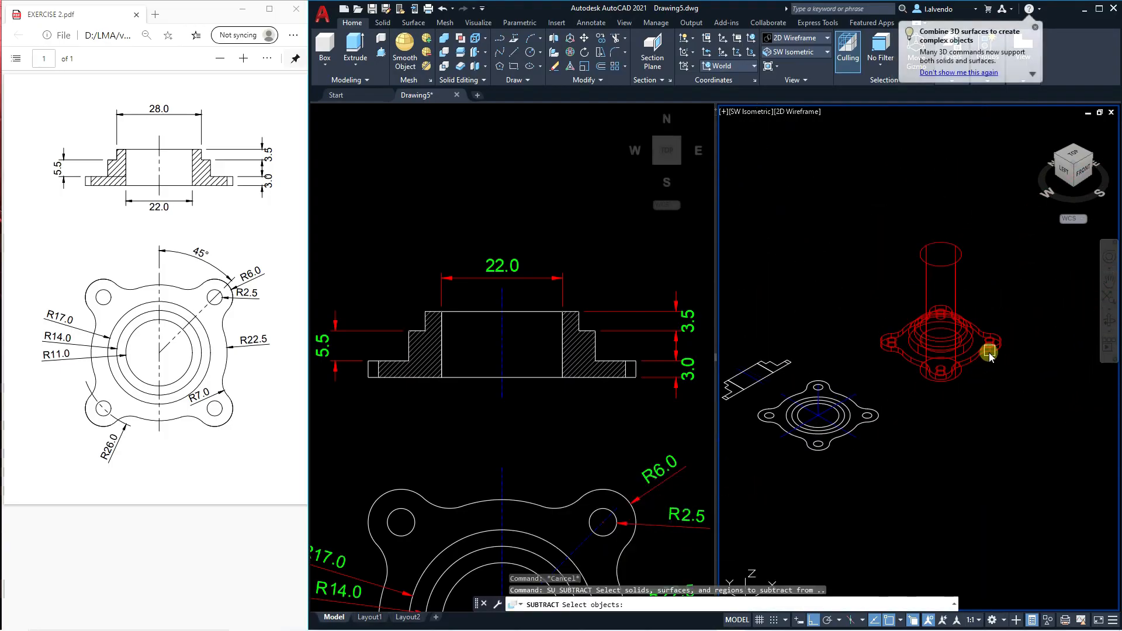
left_click(989, 362)
key("Return")
left_click(957, 280)
scroll(976, 308, "up", 2)
key("Return")
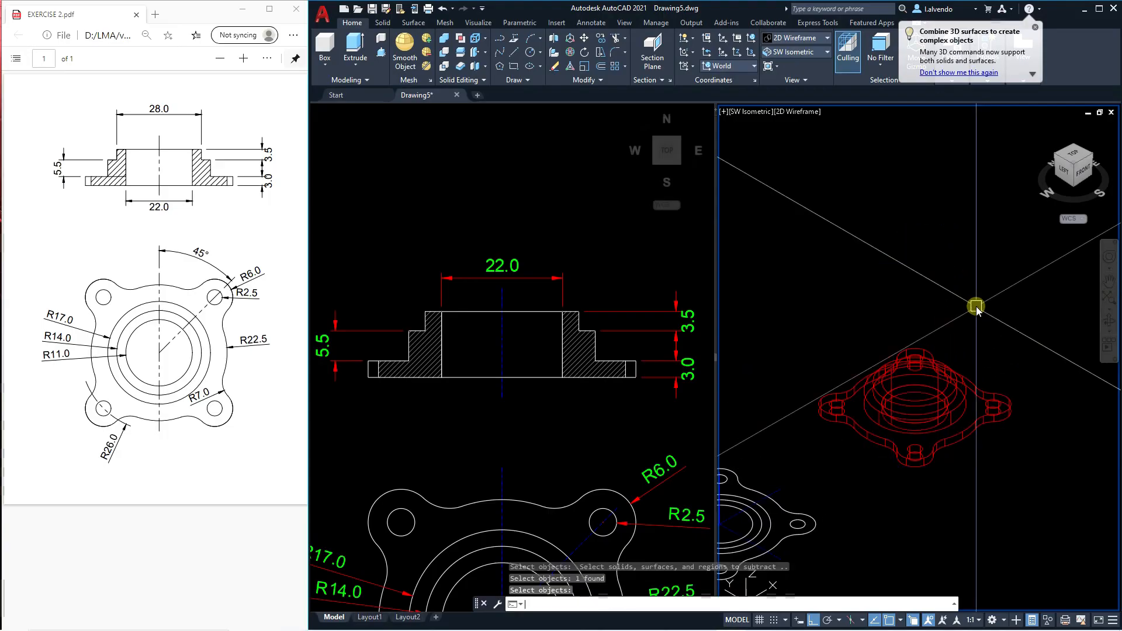
key("Escape")
Set the isometric viewport's visual style to Realistic.
left_click(952, 376)
key("Escape")
key("Escape")
key("Escape")
middle_click_drag(963, 399, 952, 364)
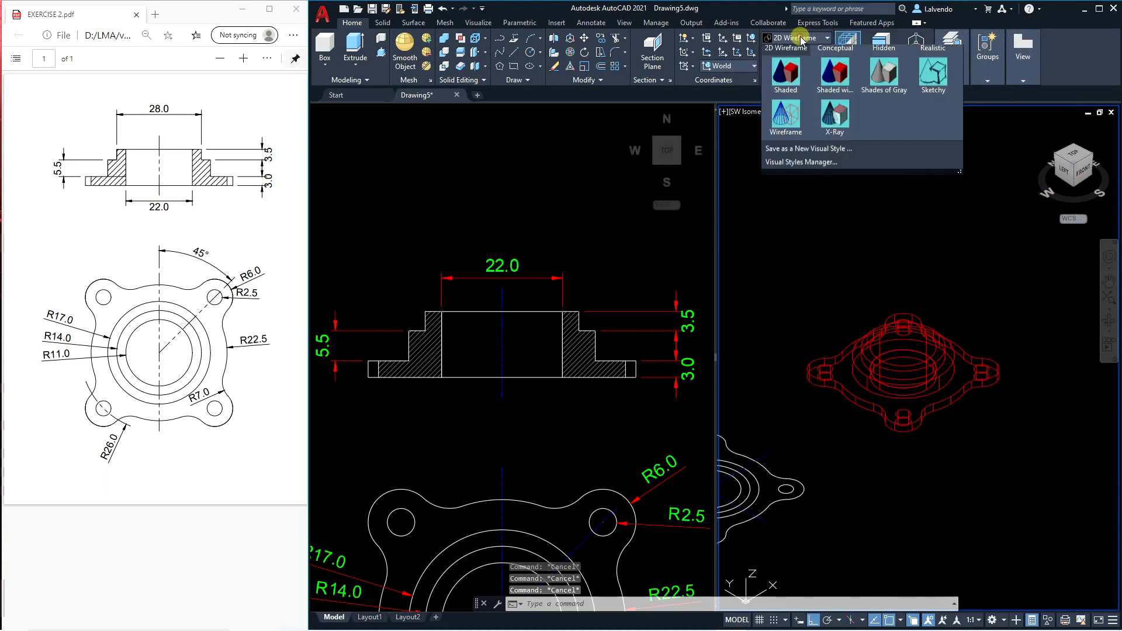
left_click(932, 72)
scroll(910, 370, "up", 5)
scroll(913, 372, "down", 3)
scroll(912, 371, "up", 2)
Select the hub and the plate in turn to examine whether they are separate solids.
left_click(902, 374)
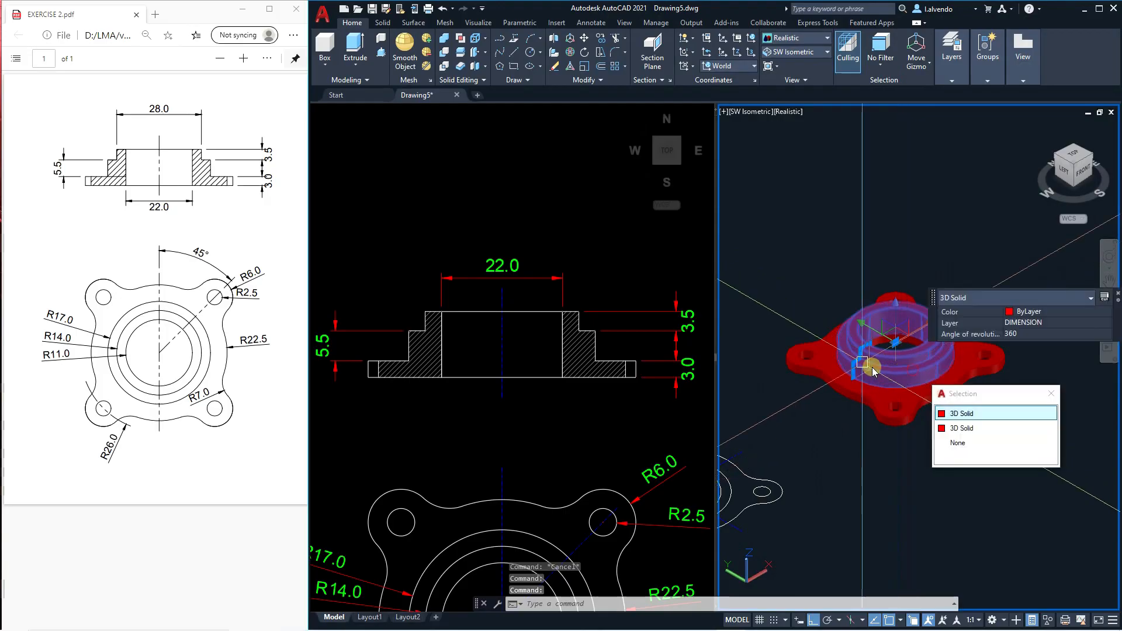
scroll(902, 388, "down", 5)
scroll(901, 389, "up", 5)
key("Escape")
left_click(899, 389)
left_click(879, 350)
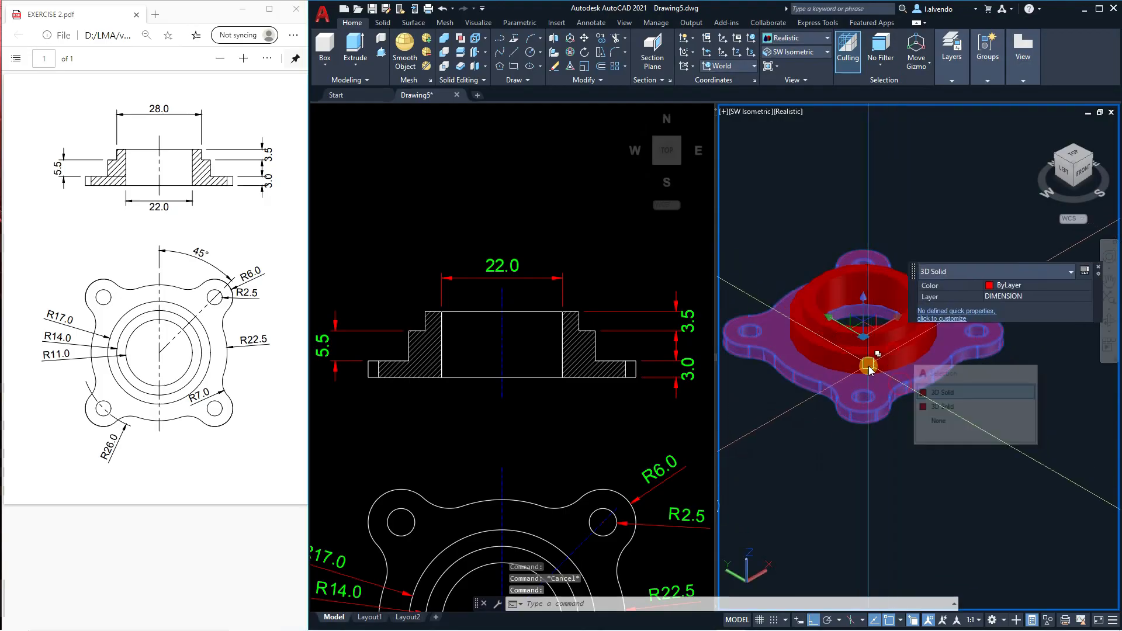
scroll(876, 350, "down", 4)
scroll(863, 348, "up", 4)
scroll(863, 340, "down", 5)
scroll(864, 337, "up", 2)
scroll(914, 392, "up", 2)
key("Escape")
key("Escape")
type("UNI")
key("Return")
key("Escape")
key("Escape")
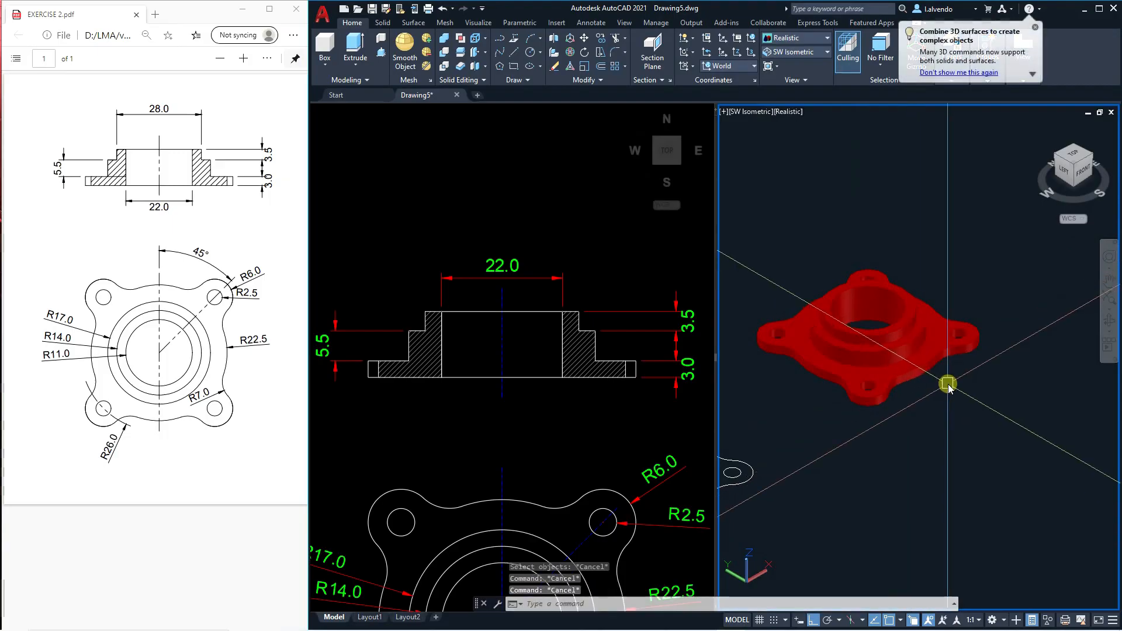
Union the plate and the hub into a single solid and select it to check the merge.
type("u")
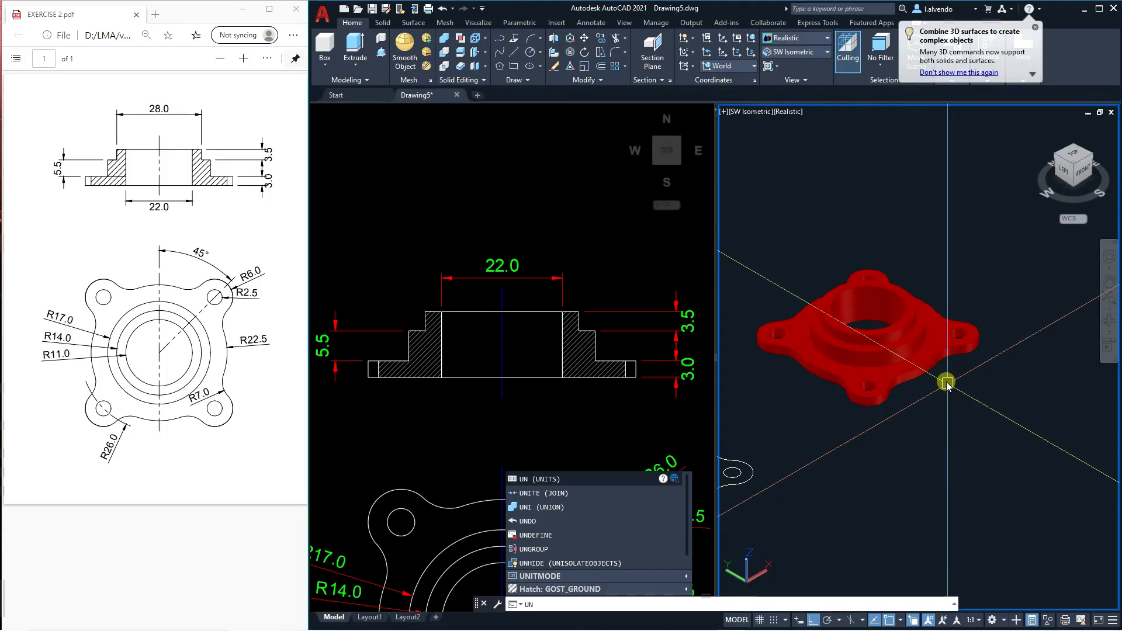
type("NI")
key("Return")
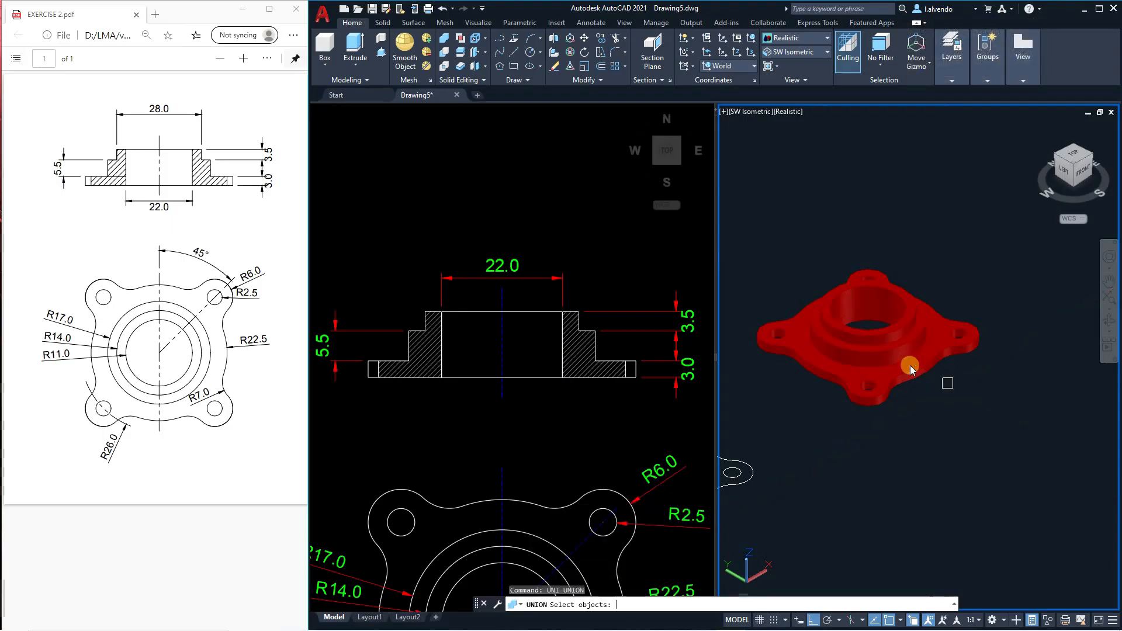
scroll(912, 361, "up", 3)
left_click(896, 336)
scroll(900, 334, "down", 4)
left_click(915, 330)
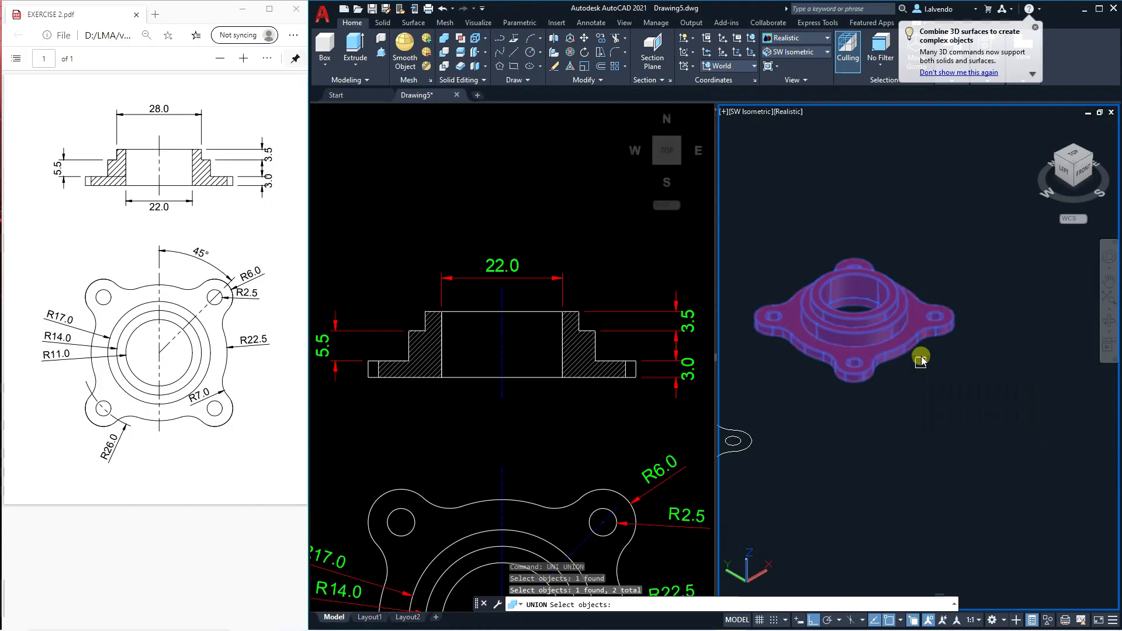
key("Return")
key("Escape")
scroll(907, 348, "up", 3)
left_click(907, 348)
scroll(828, 319, "down", 6)
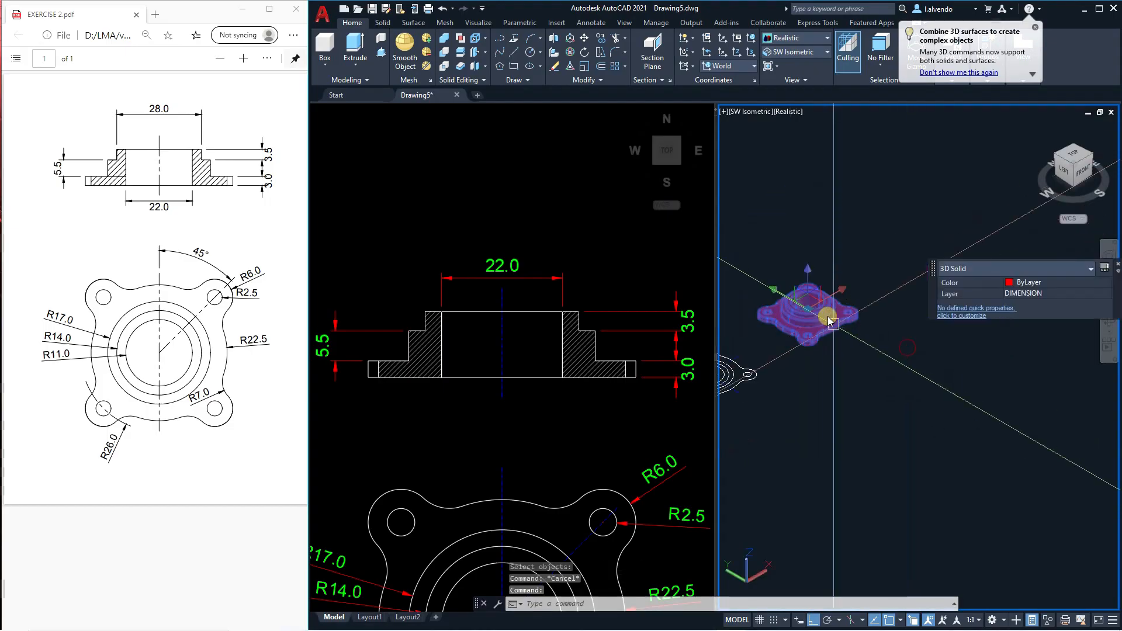
middle_click_drag(829, 321, 840, 341)
key("Escape")
middle_click_drag(807, 376, 960, 331)
Erase the undimensioned copy of the section and top views lying between the dimensioned drawing and the solid flange.
left_click(592, 404)
scroll(476, 345, "down", 6)
scroll(501, 371, "up", 2)
left_click(443, 255)
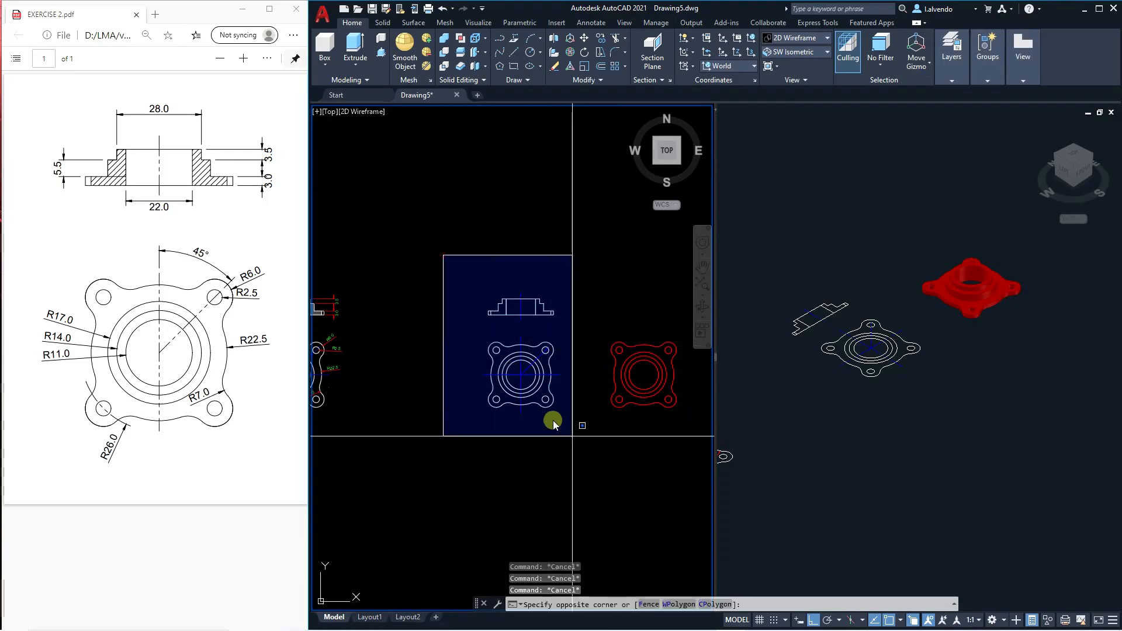
left_click(576, 445)
type("e")
key("Return")
key("Escape")
key("Escape")
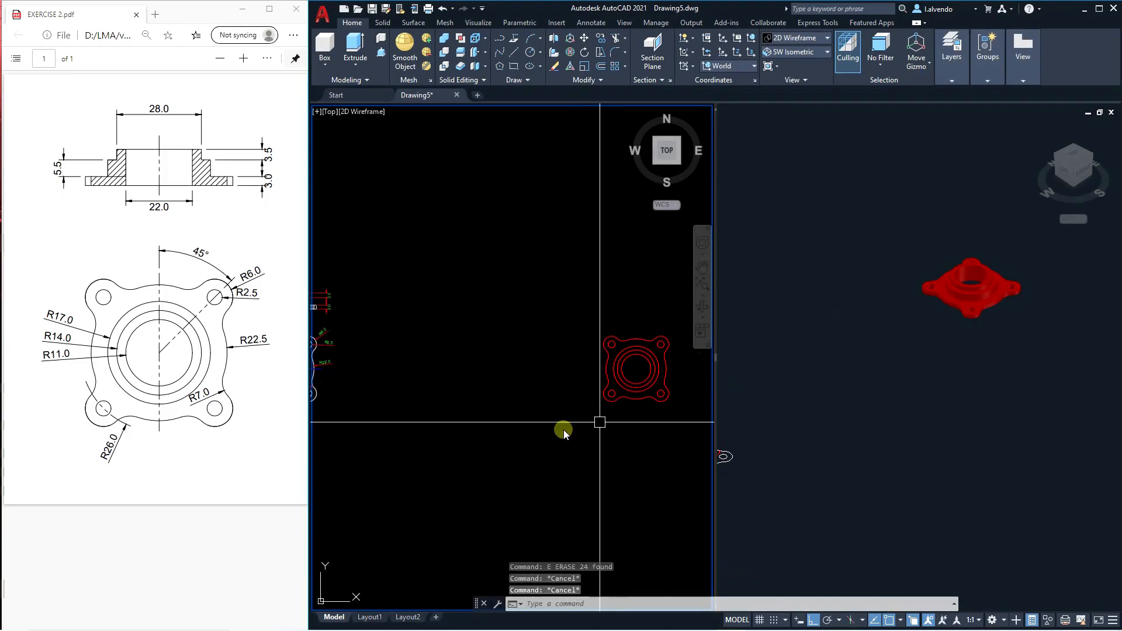
Center the dimensioned 2D views, close the reference PDF window and maximize the drawing window.
middle_click_drag(434, 399, 626, 401)
scroll(515, 354, "up", 4)
middle_click_drag(452, 369, 551, 384)
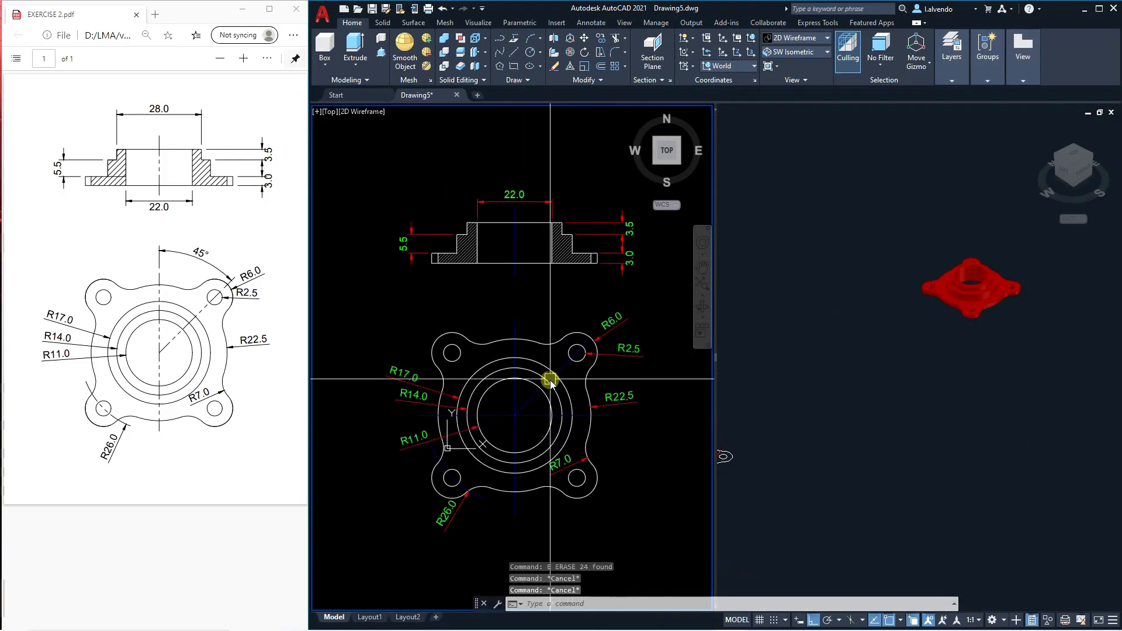
left_click(304, 3)
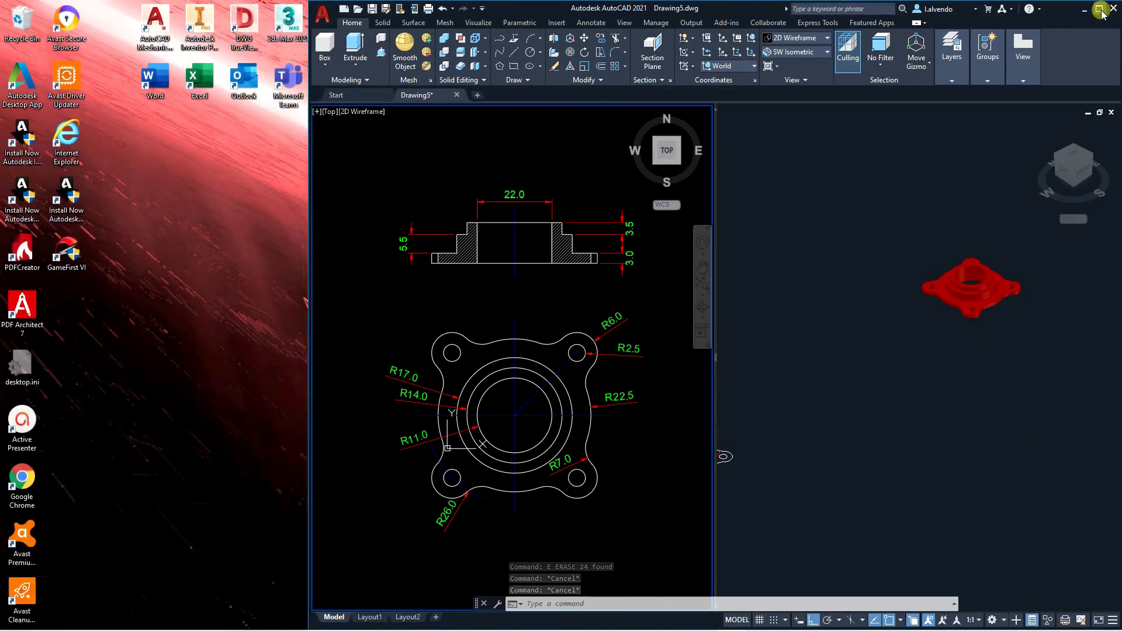
left_click(1100, 9)
middle_click_drag(378, 460, 366, 447)
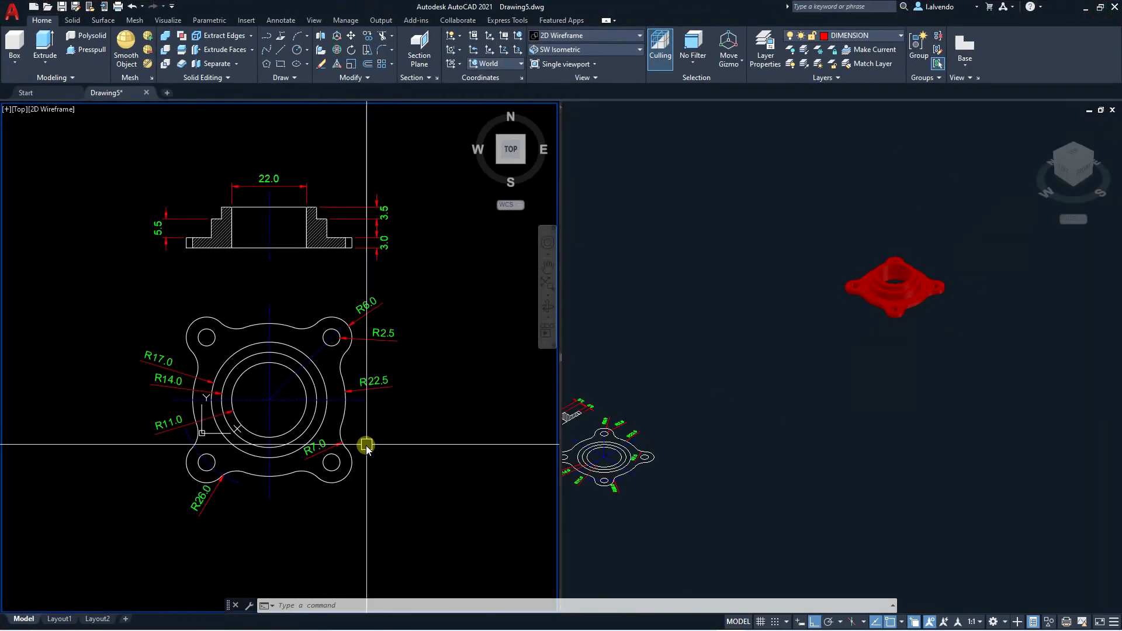
Orbit the solid flange in the isometric viewport to examine it from a slightly higher angle.
left_click(757, 421)
scroll(952, 265, "up", 8)
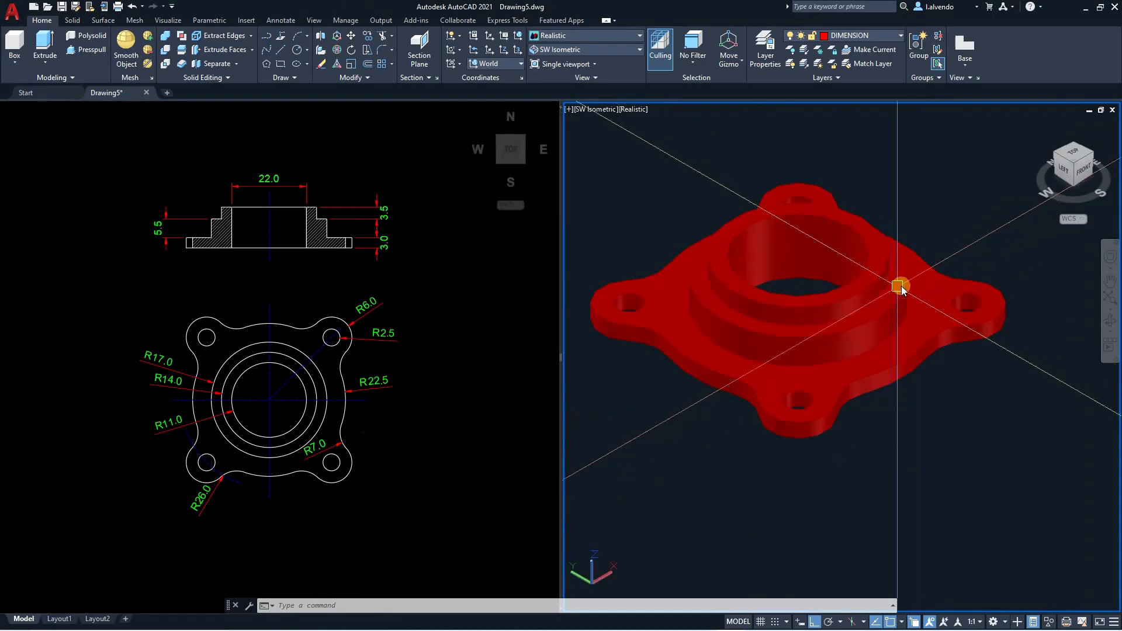
key("Escape")
type("3dorbit")
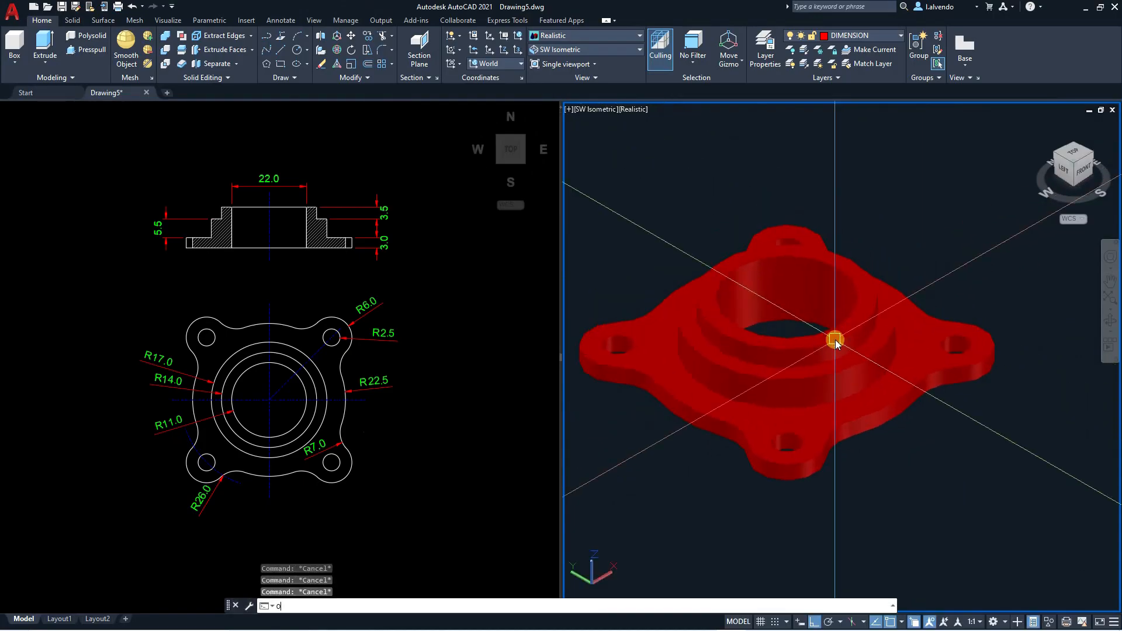
key("Return")
mouse_move(840, 485)
left_mouse_down()
mouse_move(811, 367)
mouse_move(847, 216)
mouse_move(797, 363)
mouse_move(831, 499)
left_mouse_up()
key("Escape")
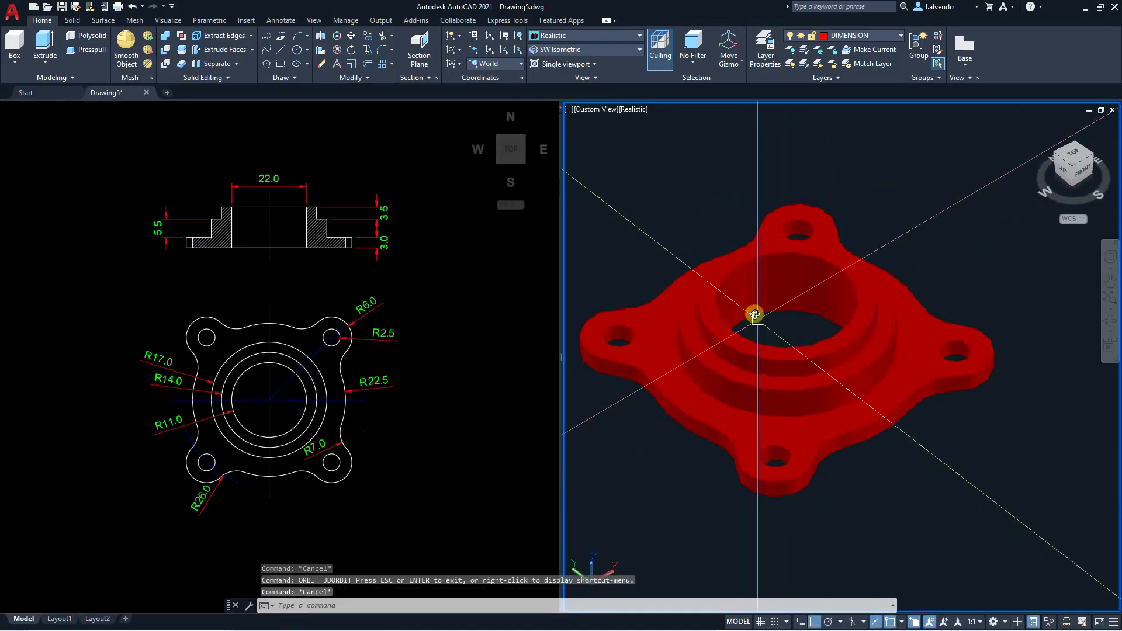
Move the flange solid to the OBJECT layer.
left_click(761, 321)
key("Escape")
key("Escape")
left_click(831, 269)
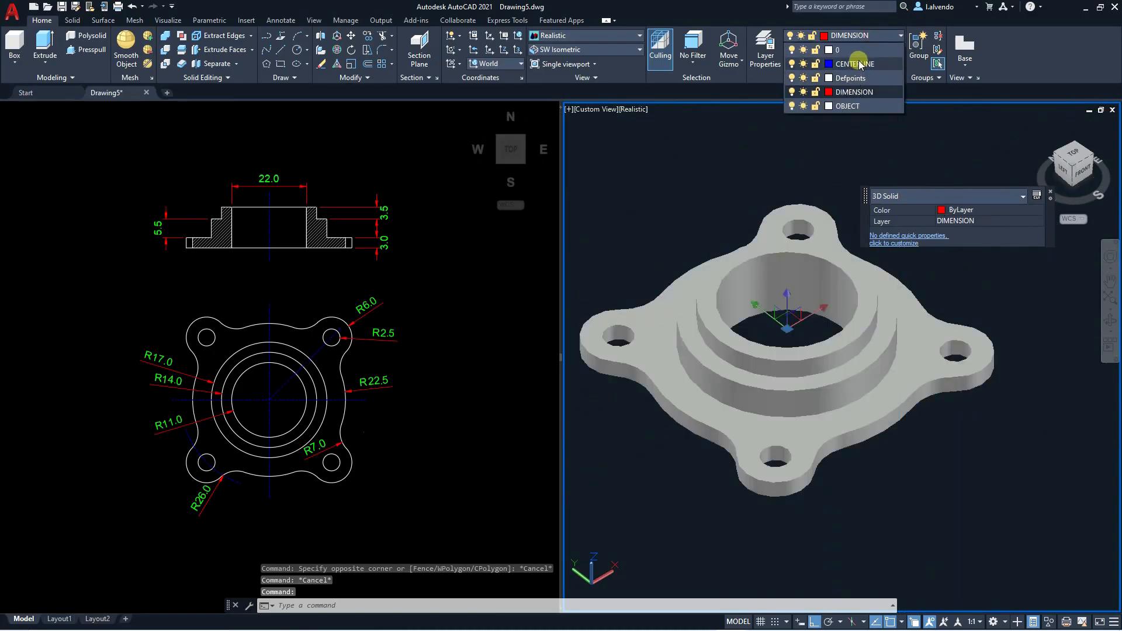
left_click(849, 107)
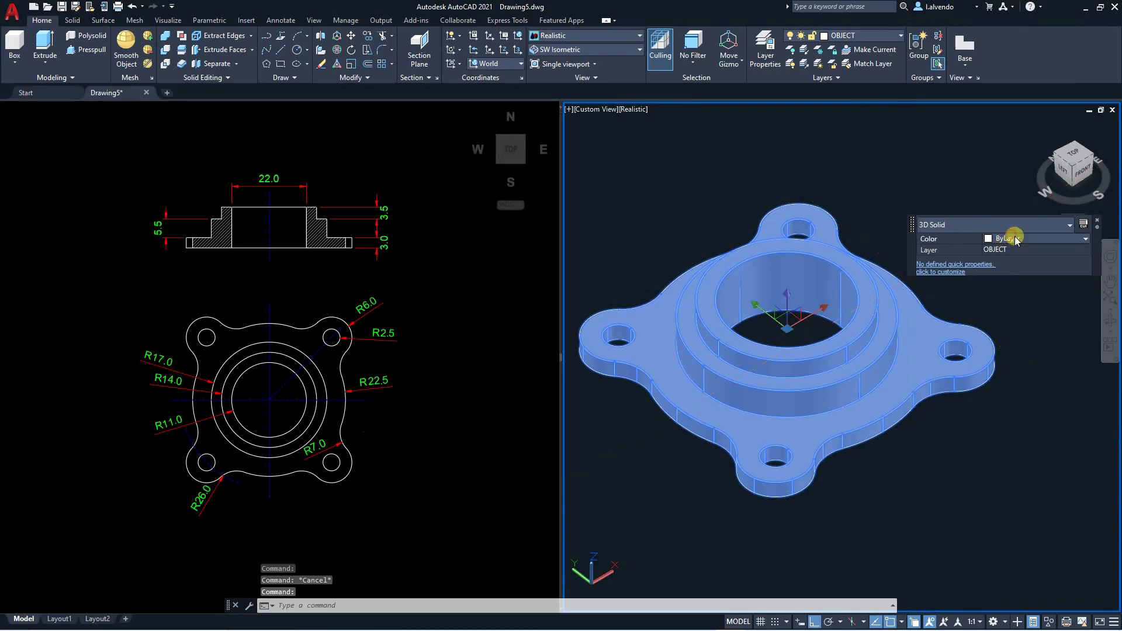
Set the flange solid's color to Green and clear the selection.
left_click(1016, 240)
left_click(1006, 292)
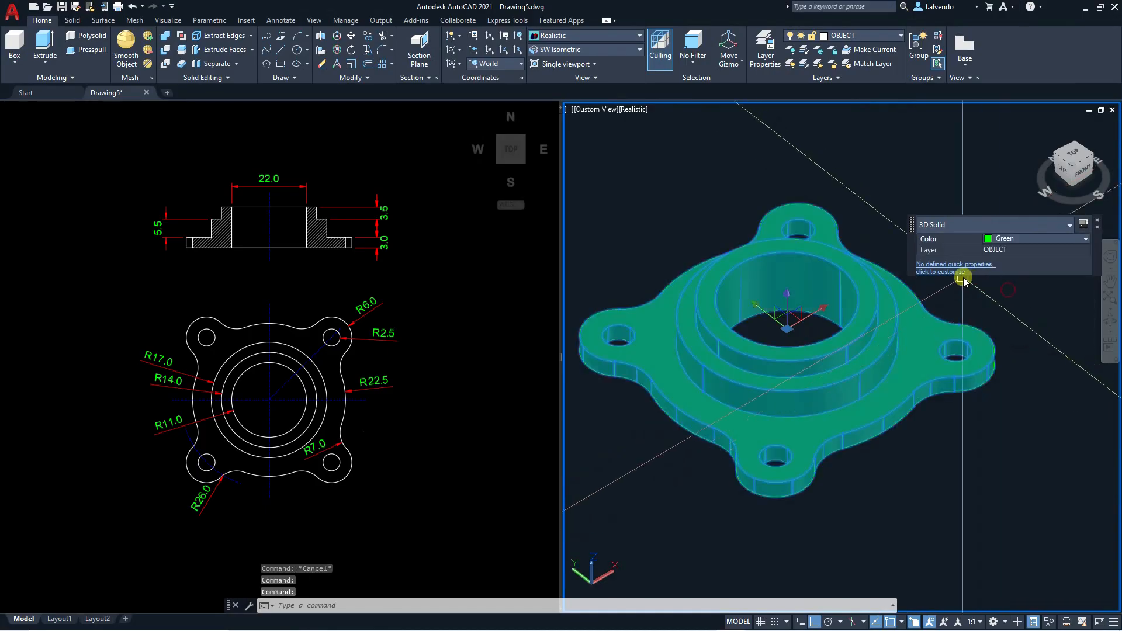
key("Escape")
middle_click_drag(853, 363, 892, 380)
key("Escape")
key("Escape")
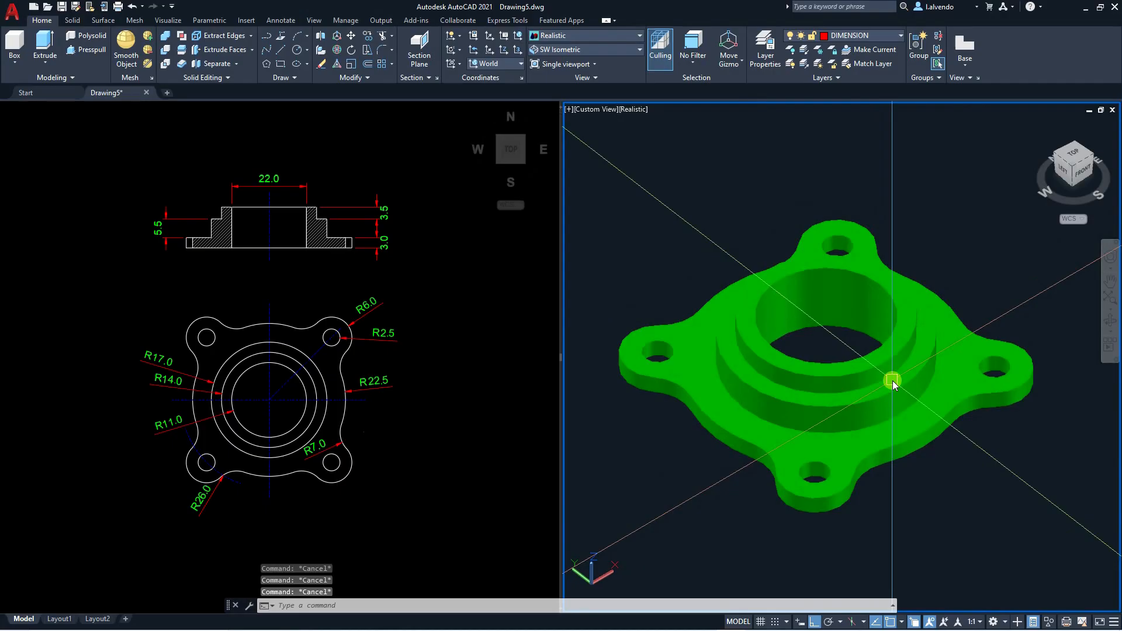